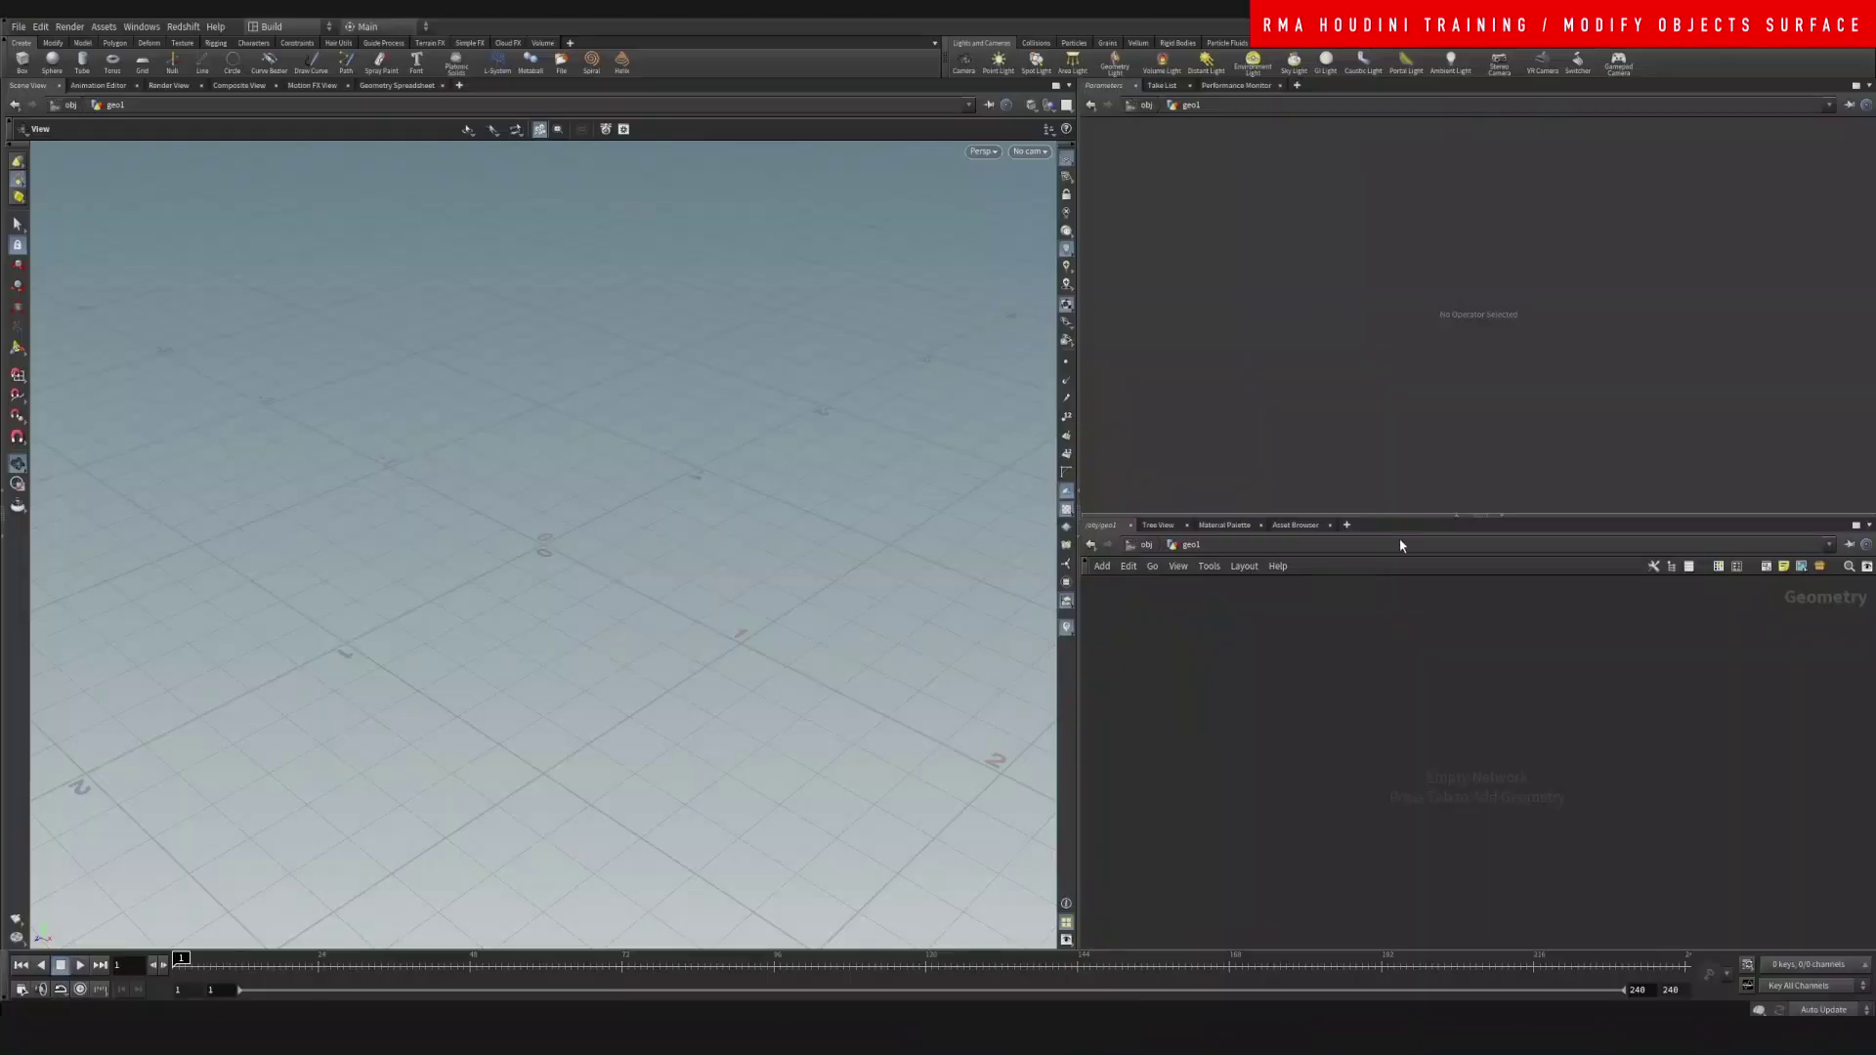
# - Collapse the parameter pane so the network editor takes up the full height of its column
pyautogui.click(1459, 520)
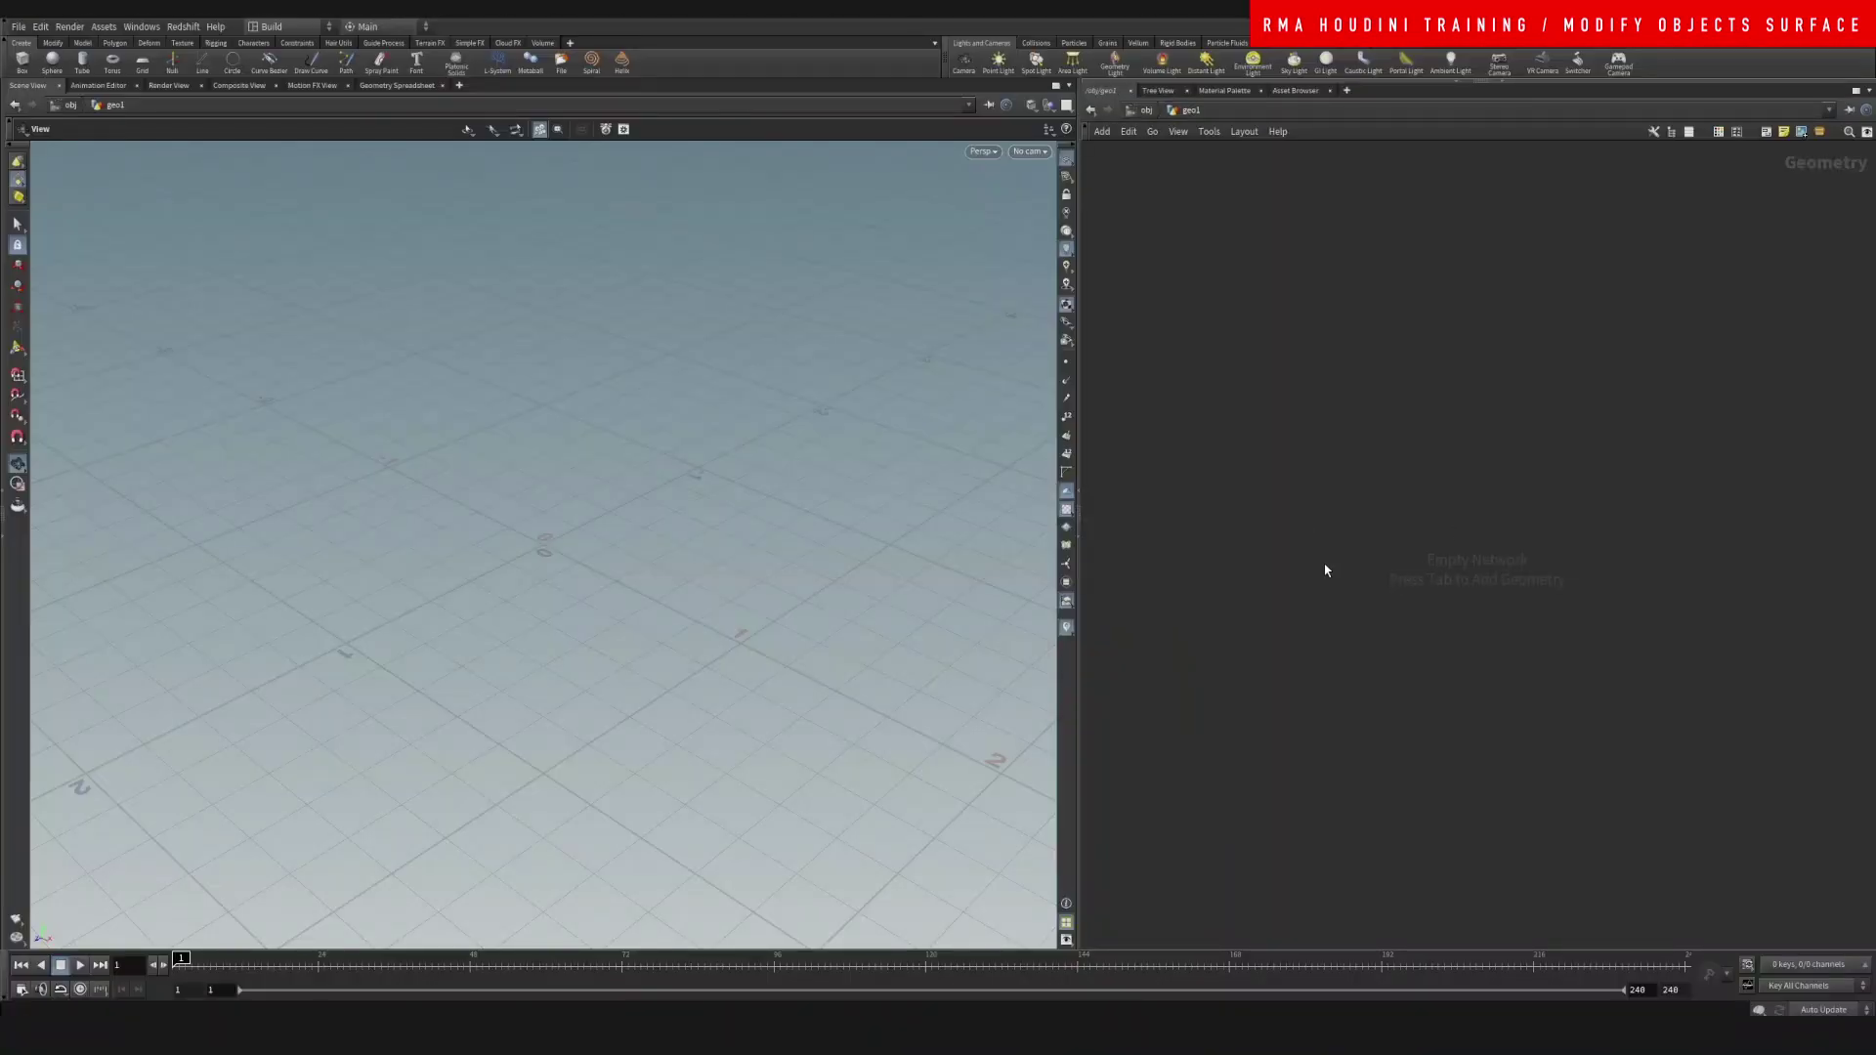
pyautogui.press('Tab')
pyautogui.write('geo')
pyautogui.press('Return')
pyautogui.press('Return')
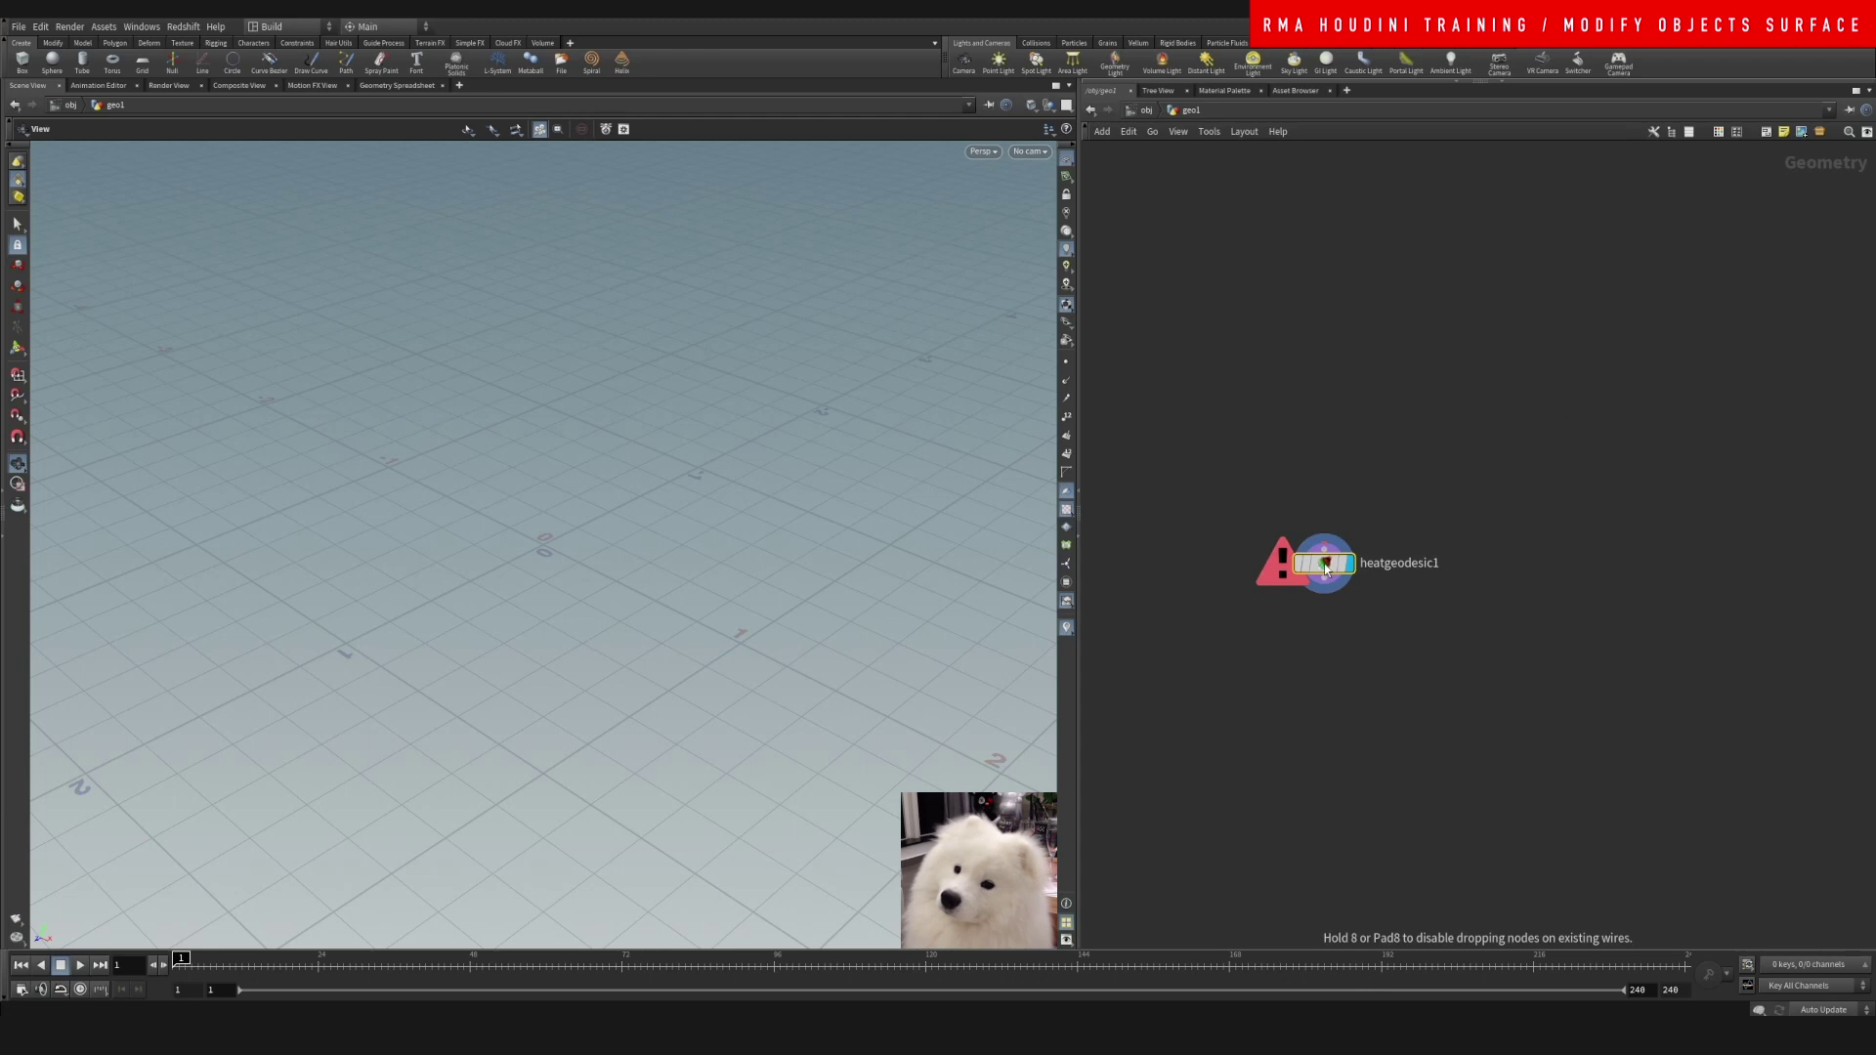
pyautogui.press('Escape')
pyautogui.press('Tab')
pyautogui.write('p')
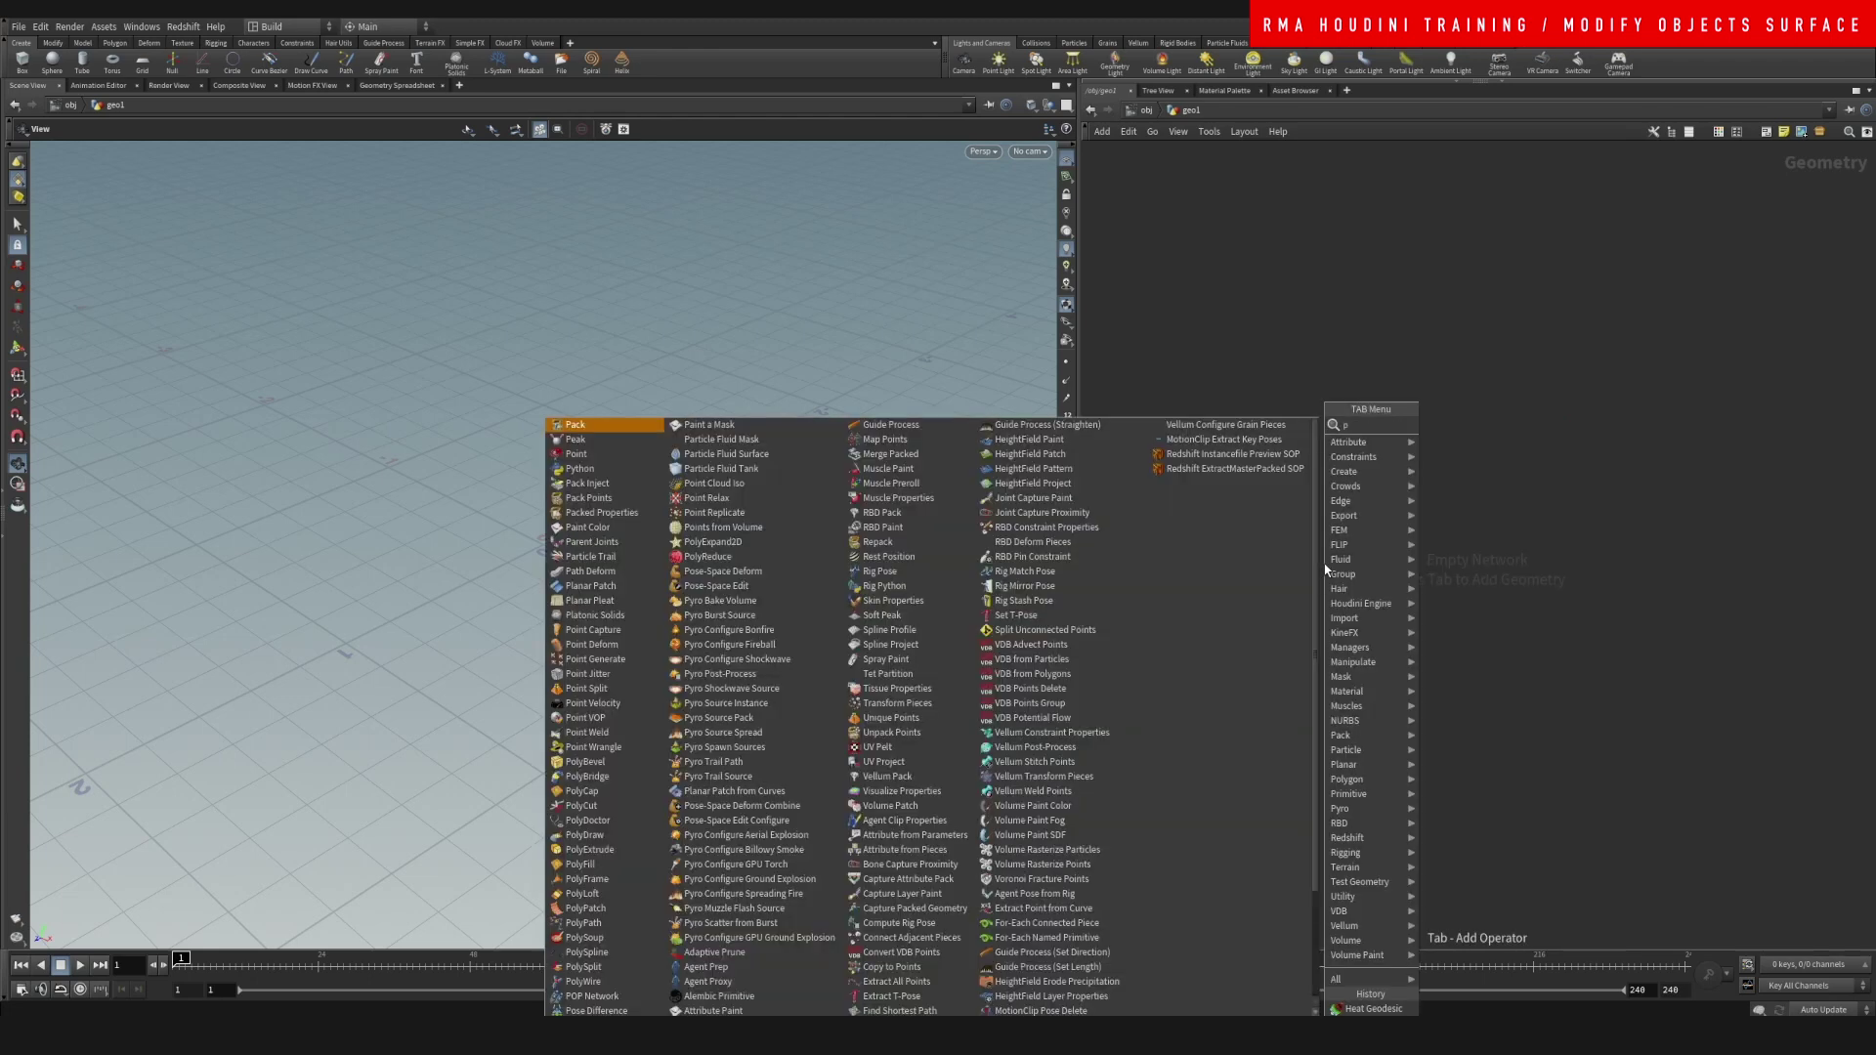
pyautogui.write('rimi')
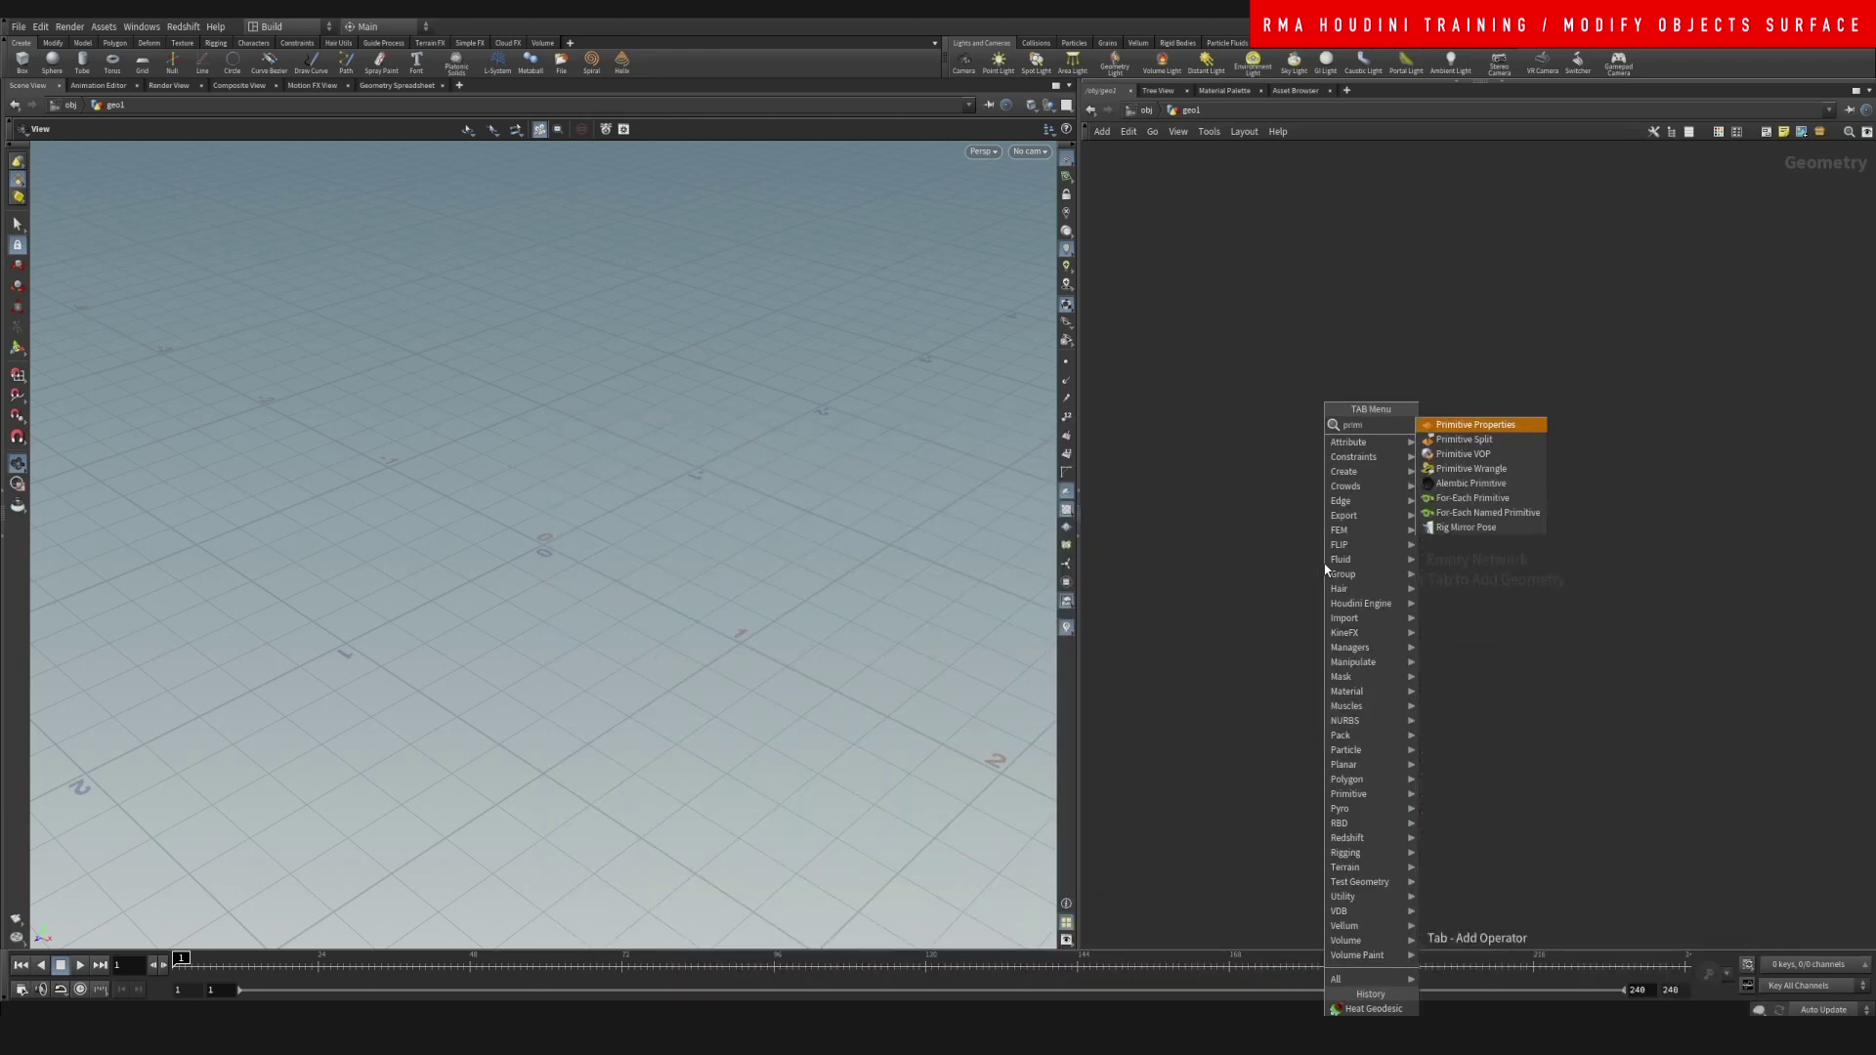
pyautogui.press('Escape')
pyautogui.press('Tab')
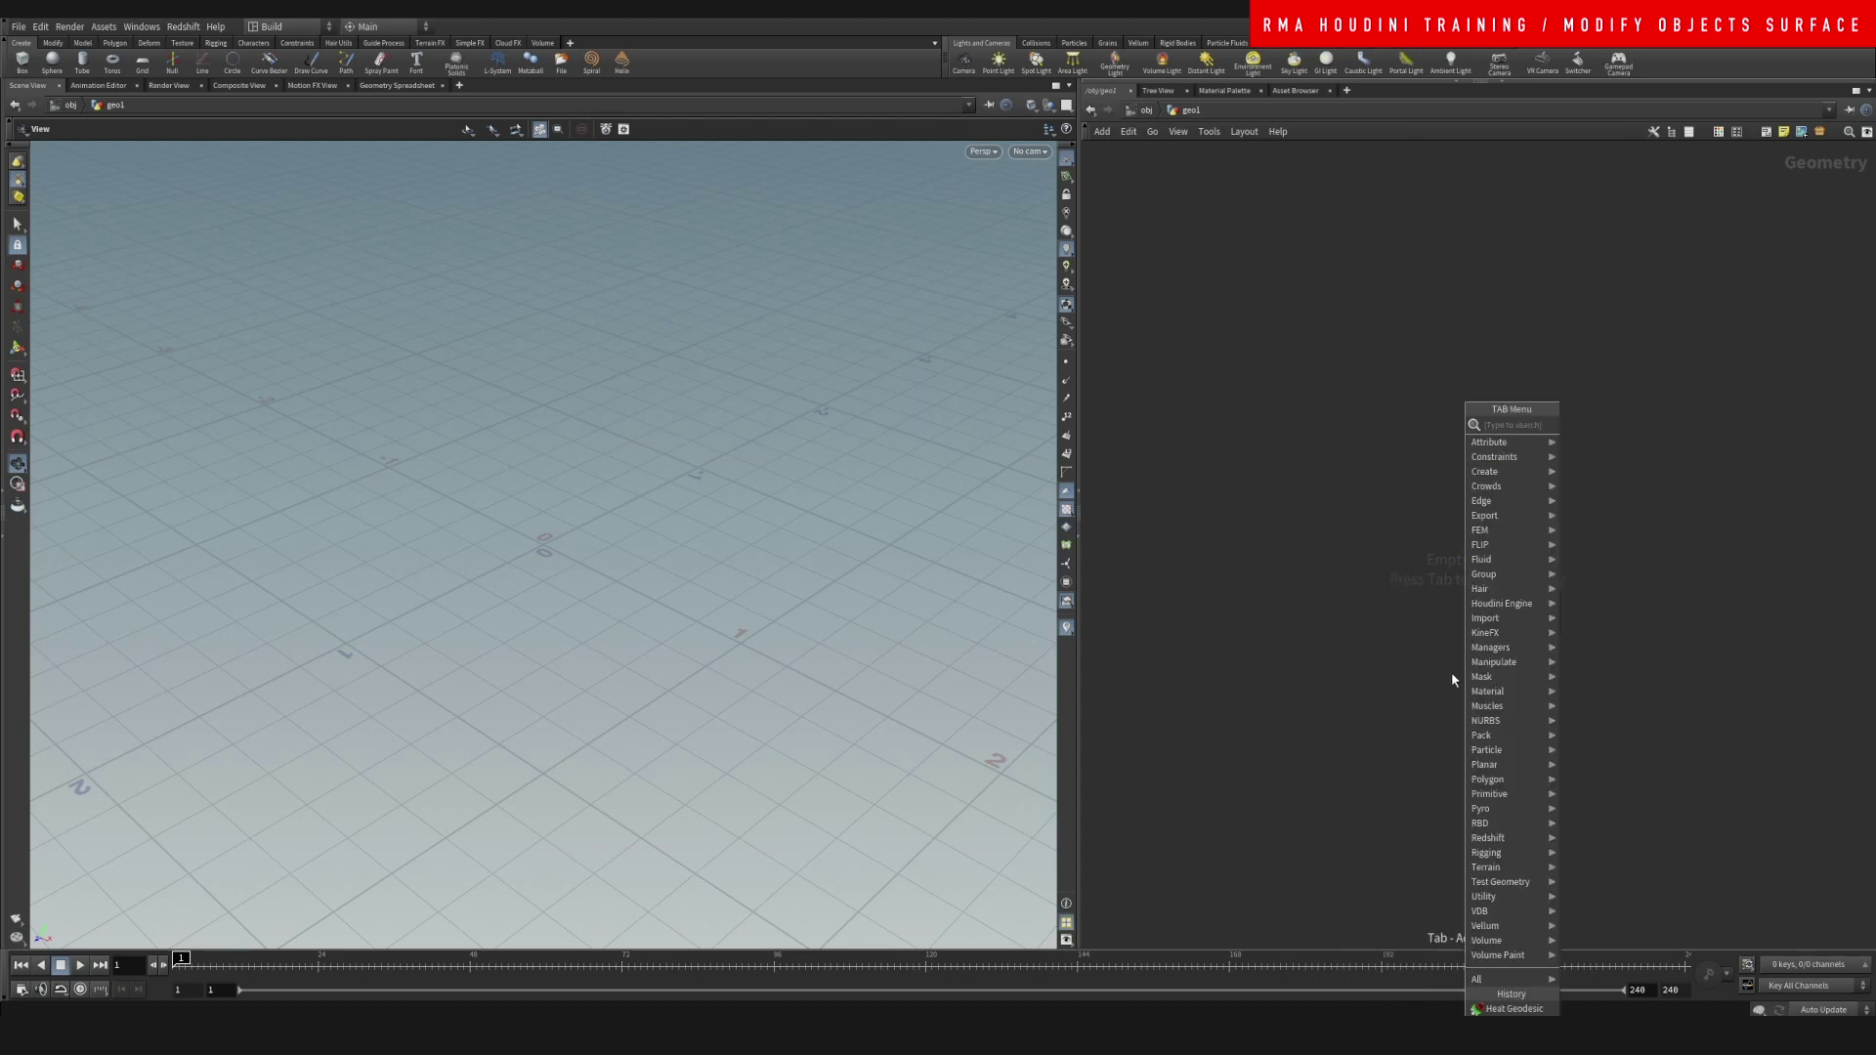
pyautogui.write('pr')
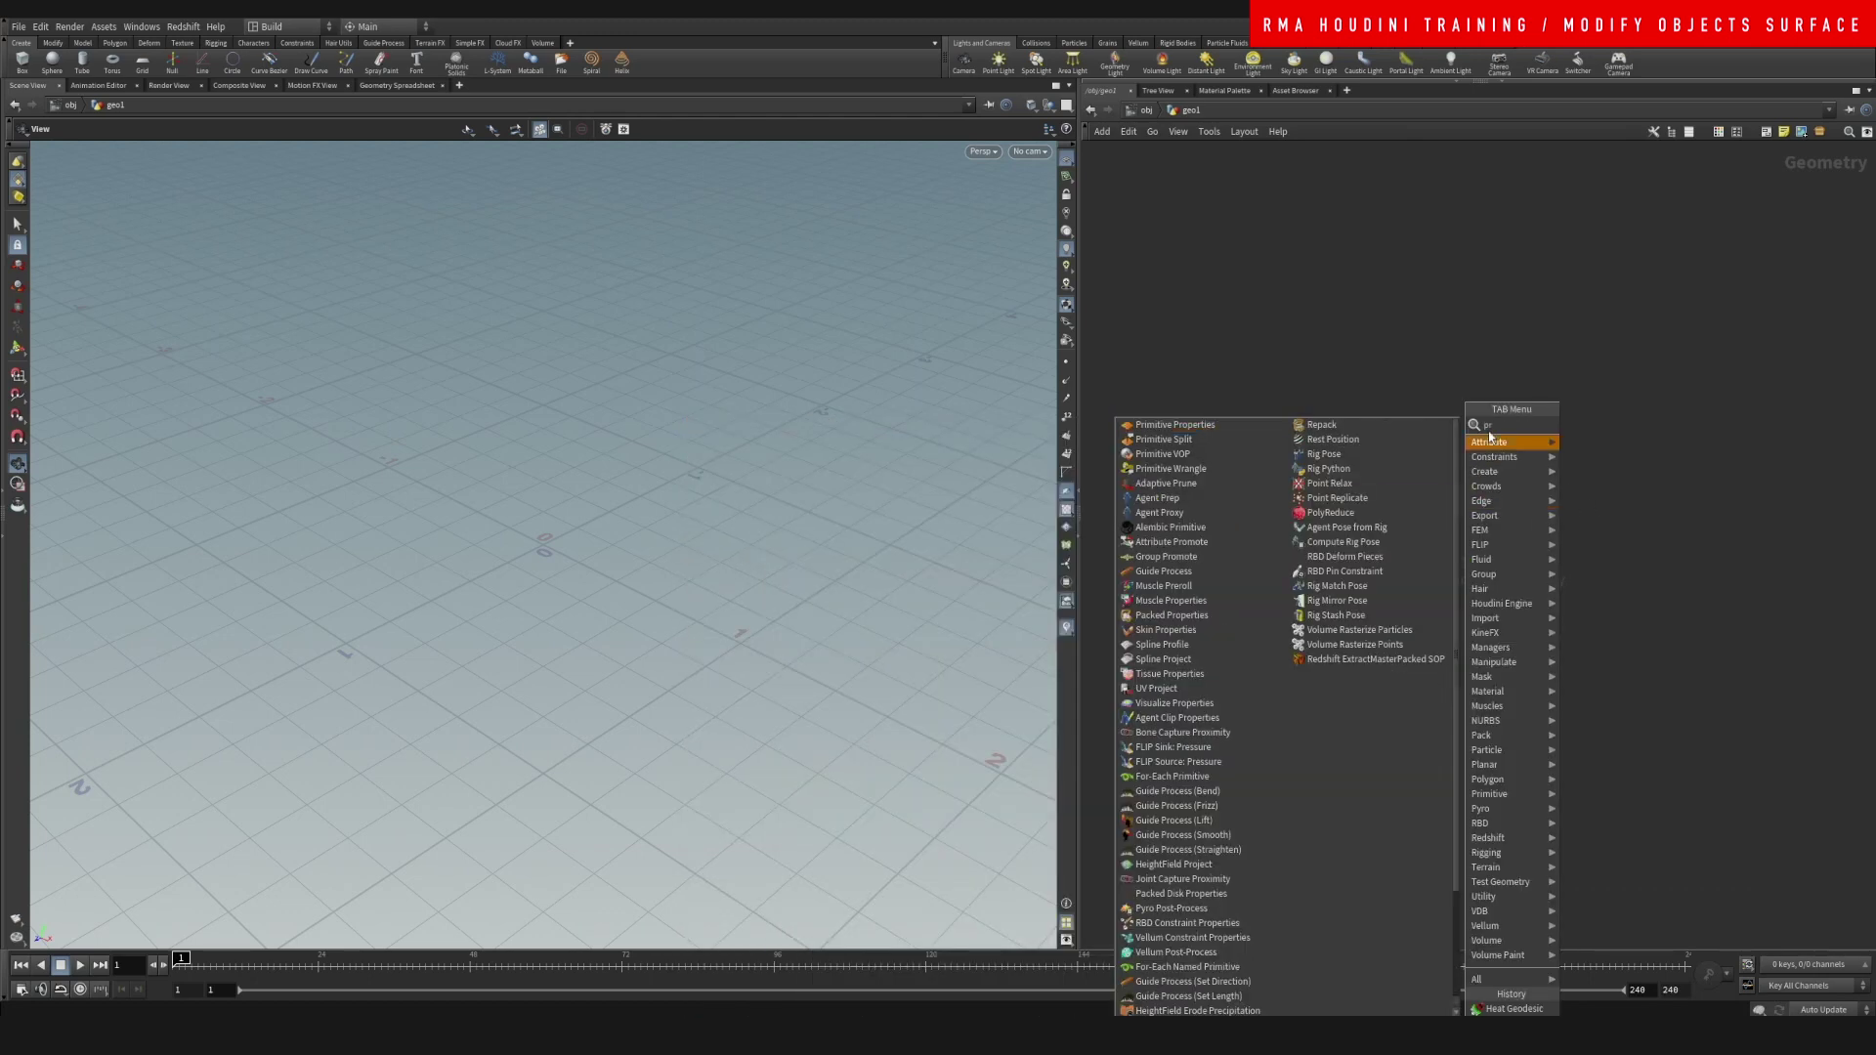
pyautogui.press('Escape')
# - Add a Platonic Solids node from the Primitive category to the empty geometry network
pyautogui.press('Tab')
pyautogui.moveTo(1358, 833)
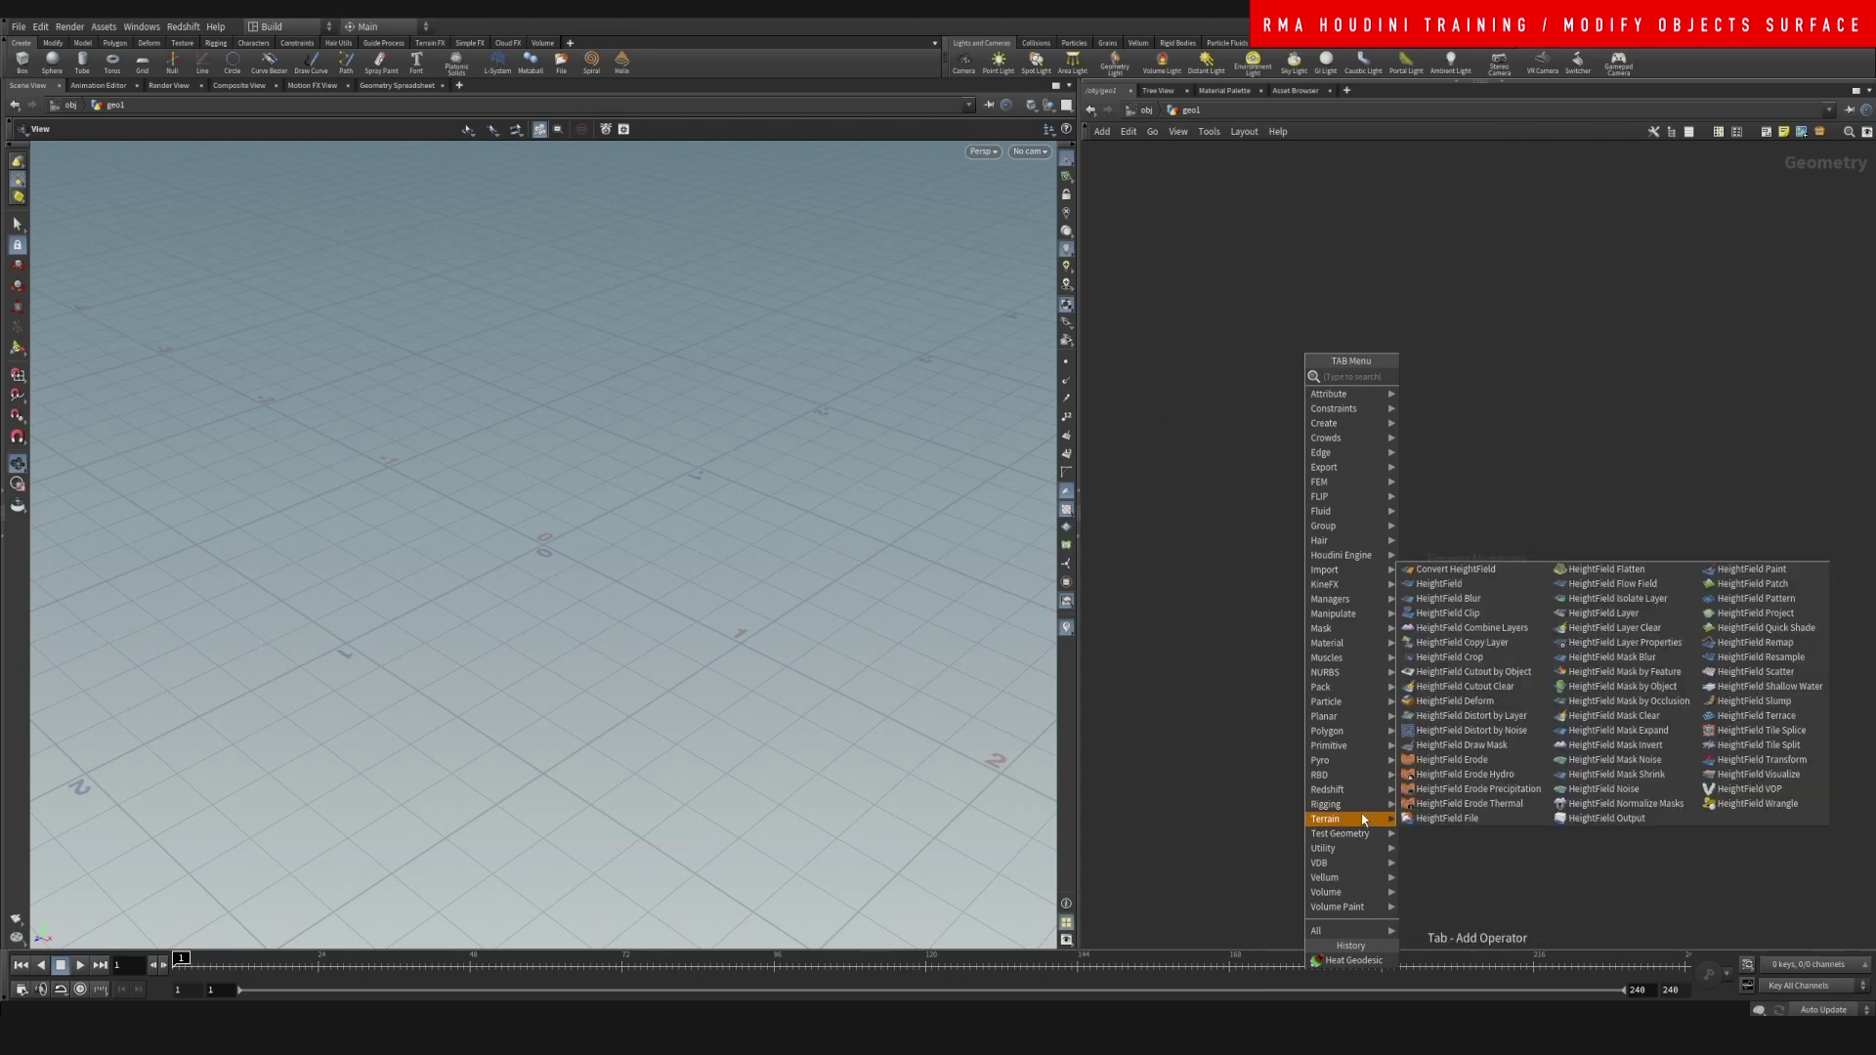
pyautogui.moveTo(1351, 748)
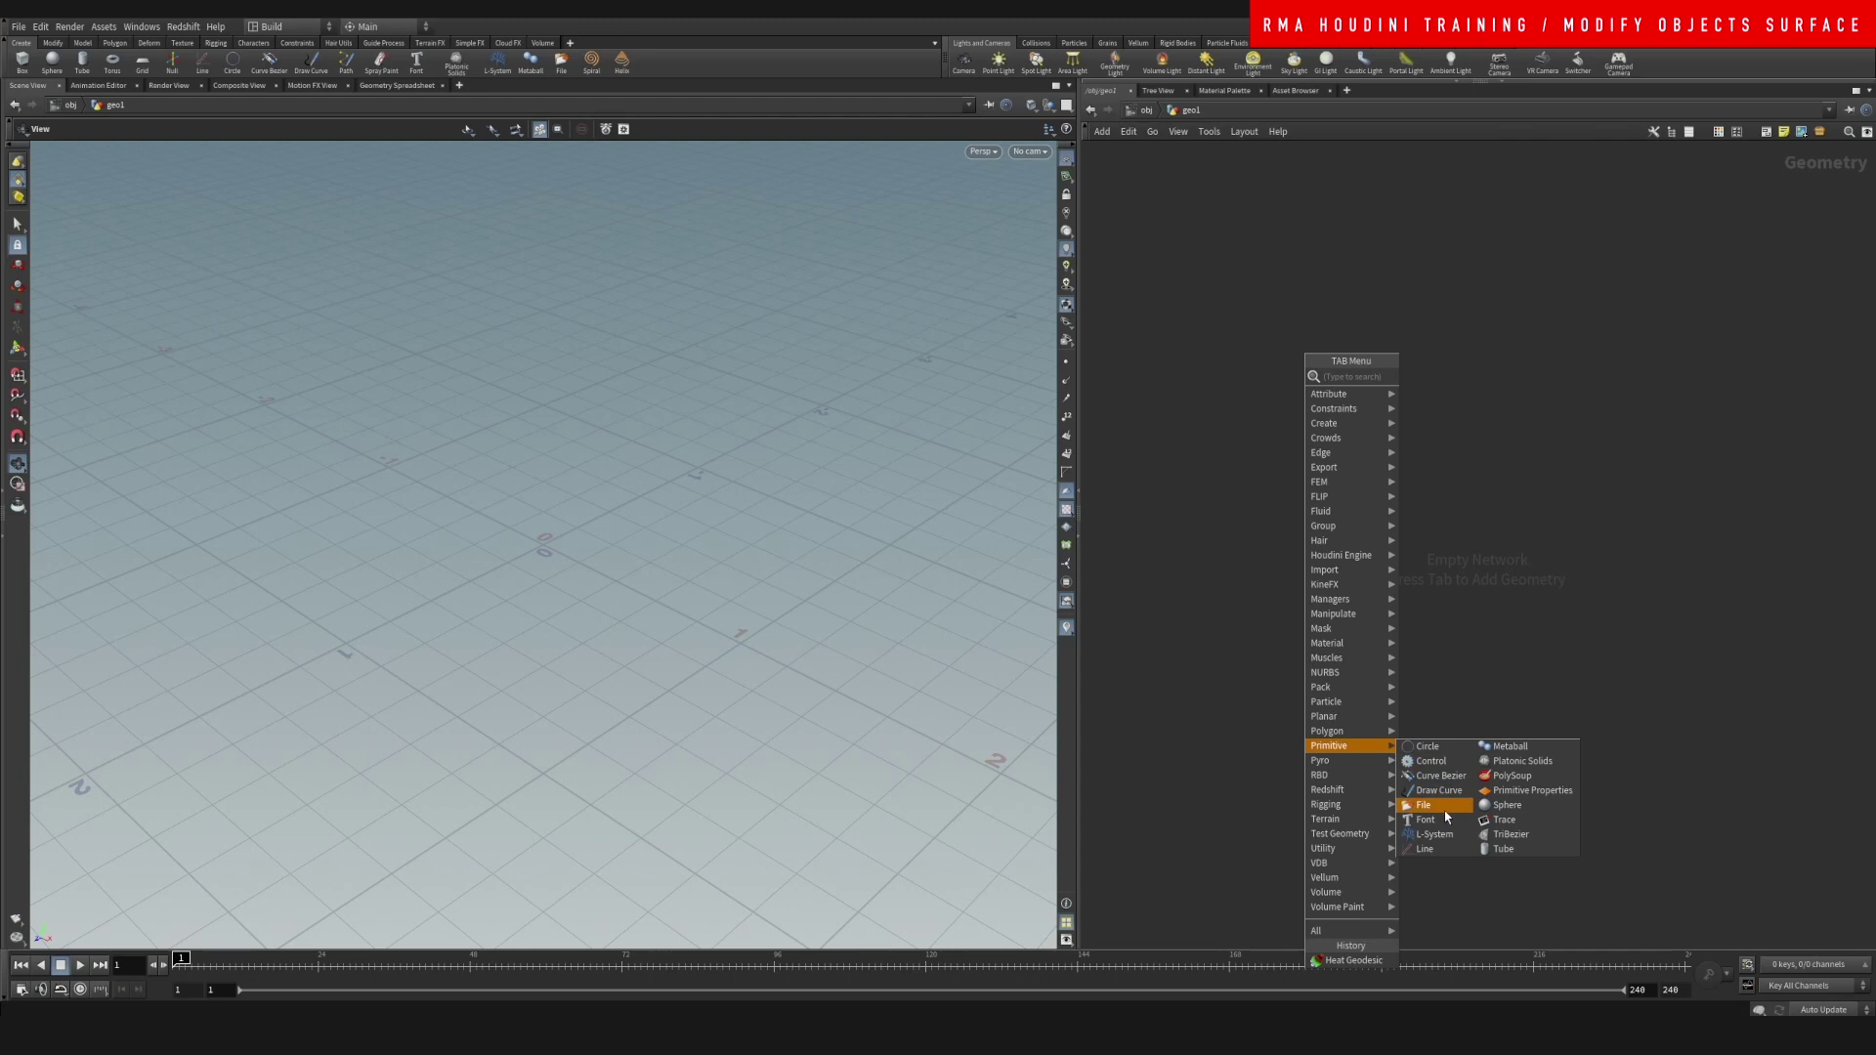
pyautogui.click(1522, 761)
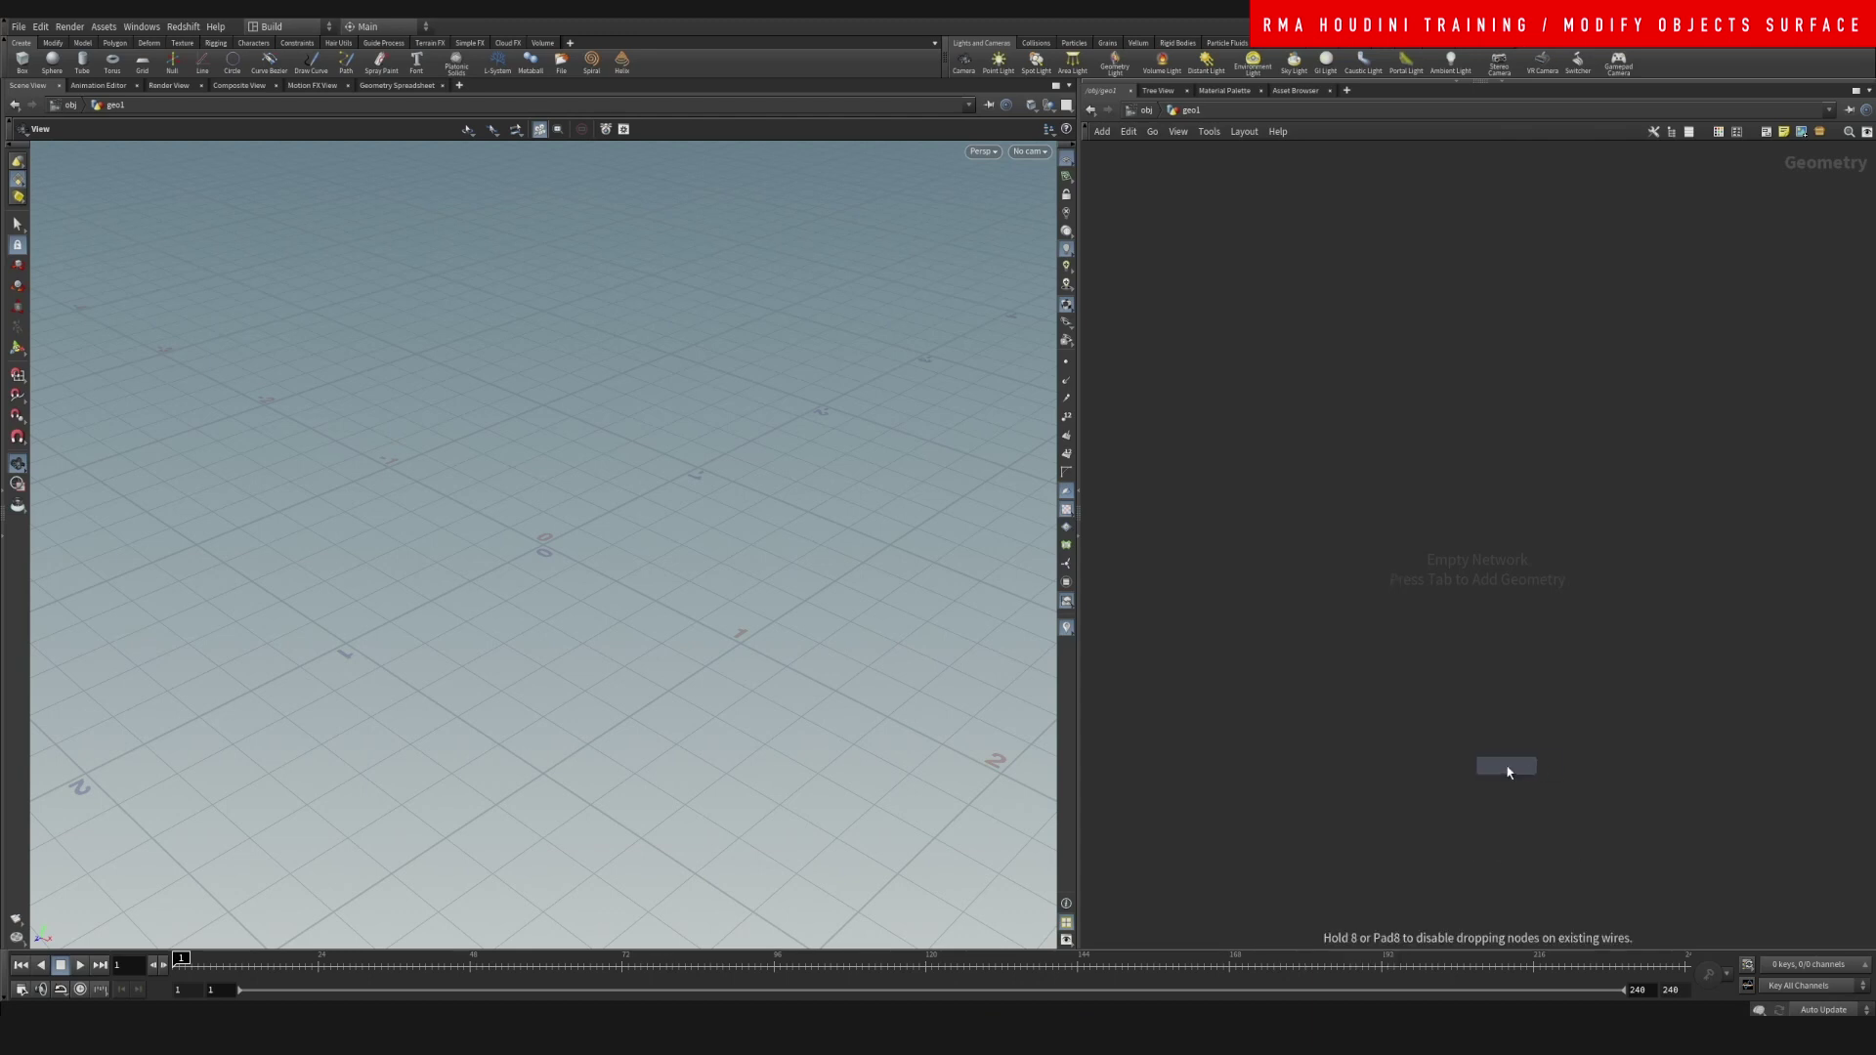
pyautogui.click(1331, 586)
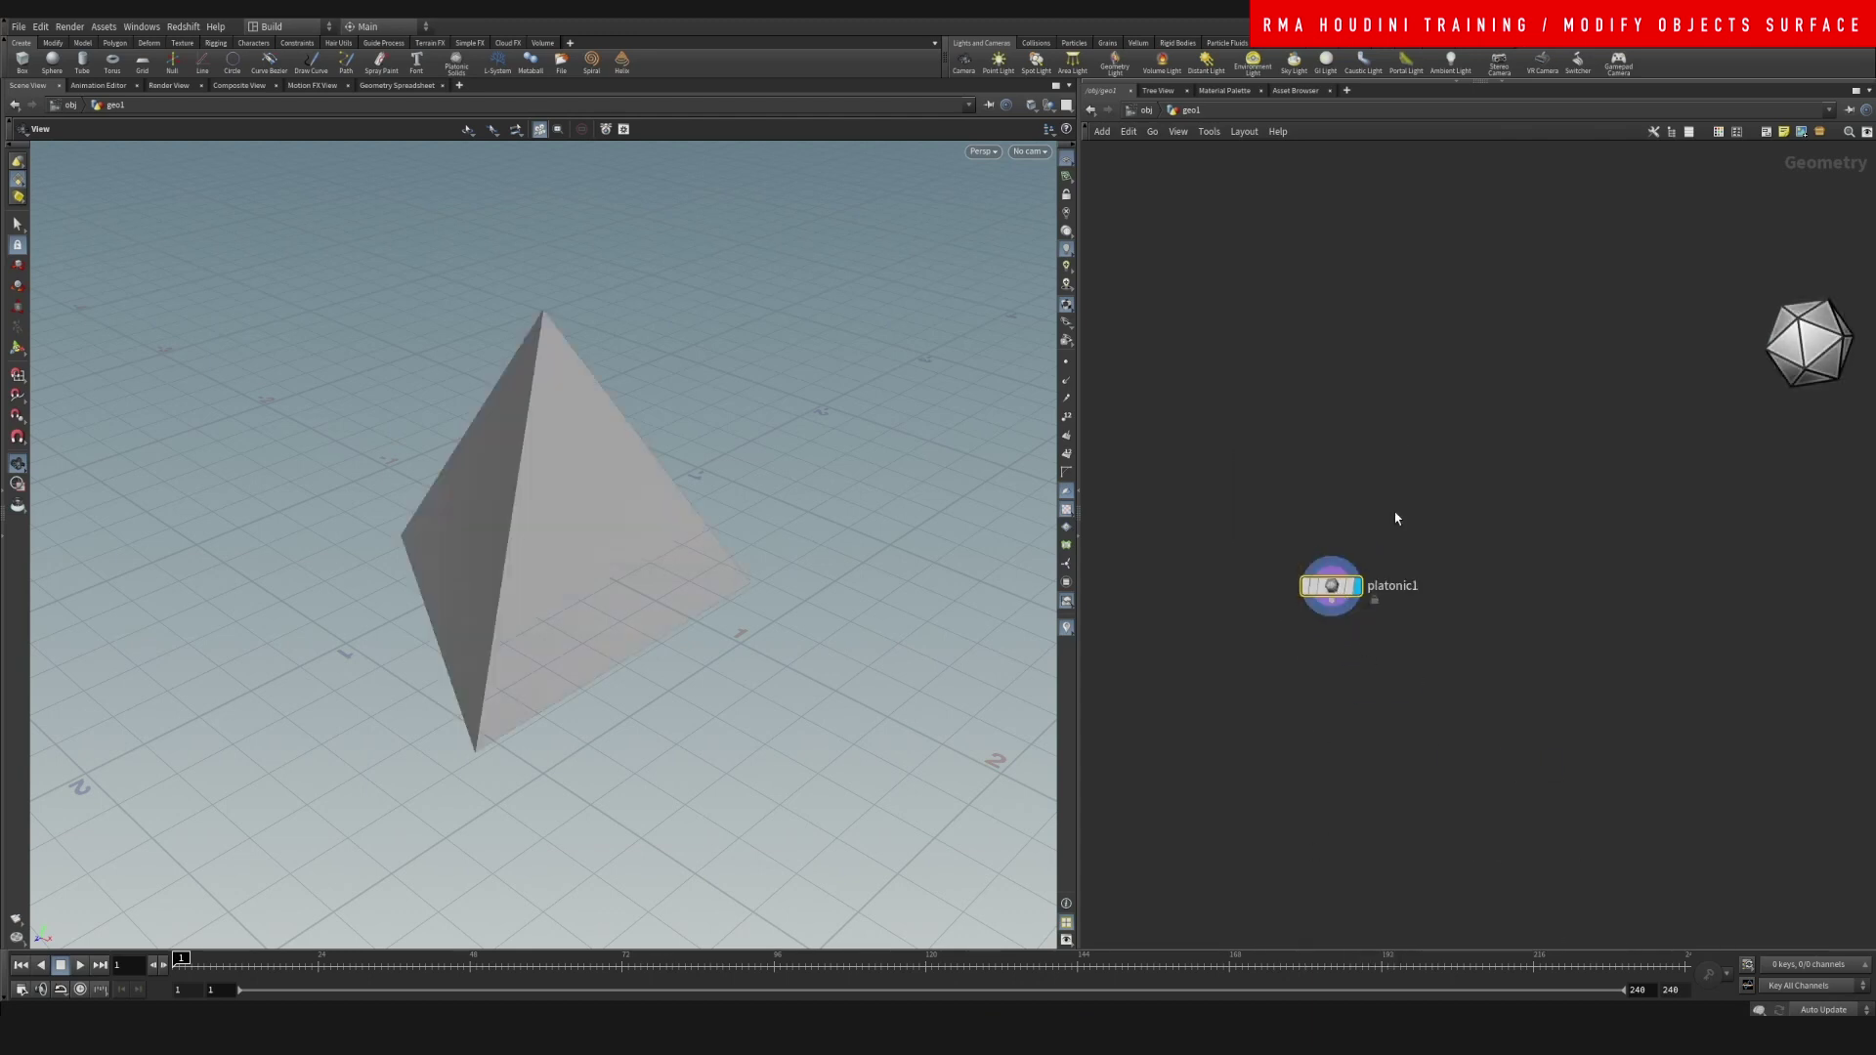
# - Show the Platonic Solids node's parameters in the network and set its Solid Type to Octahedron
pyautogui.press('p')
pyautogui.click(1715, 177)
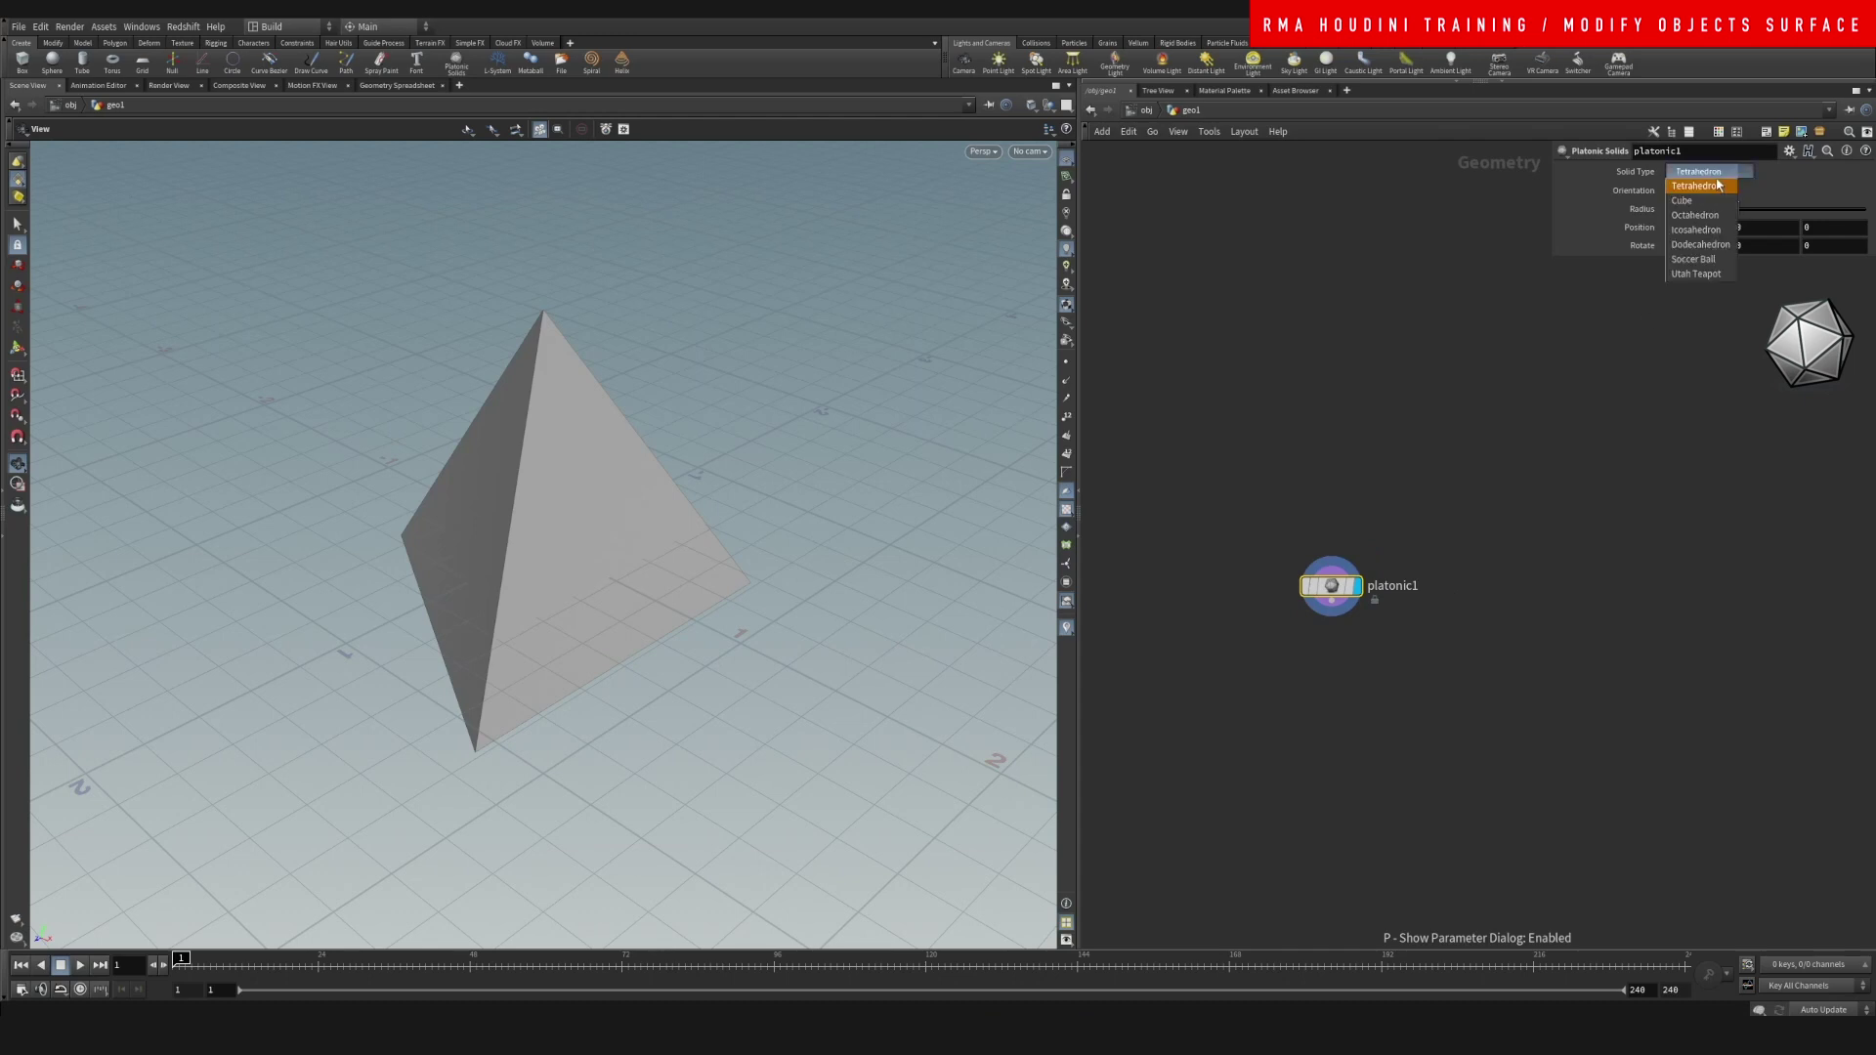
pyautogui.click(1698, 208)
pyautogui.moveTo(766, 499); pyautogui.dragTo(615, 570)
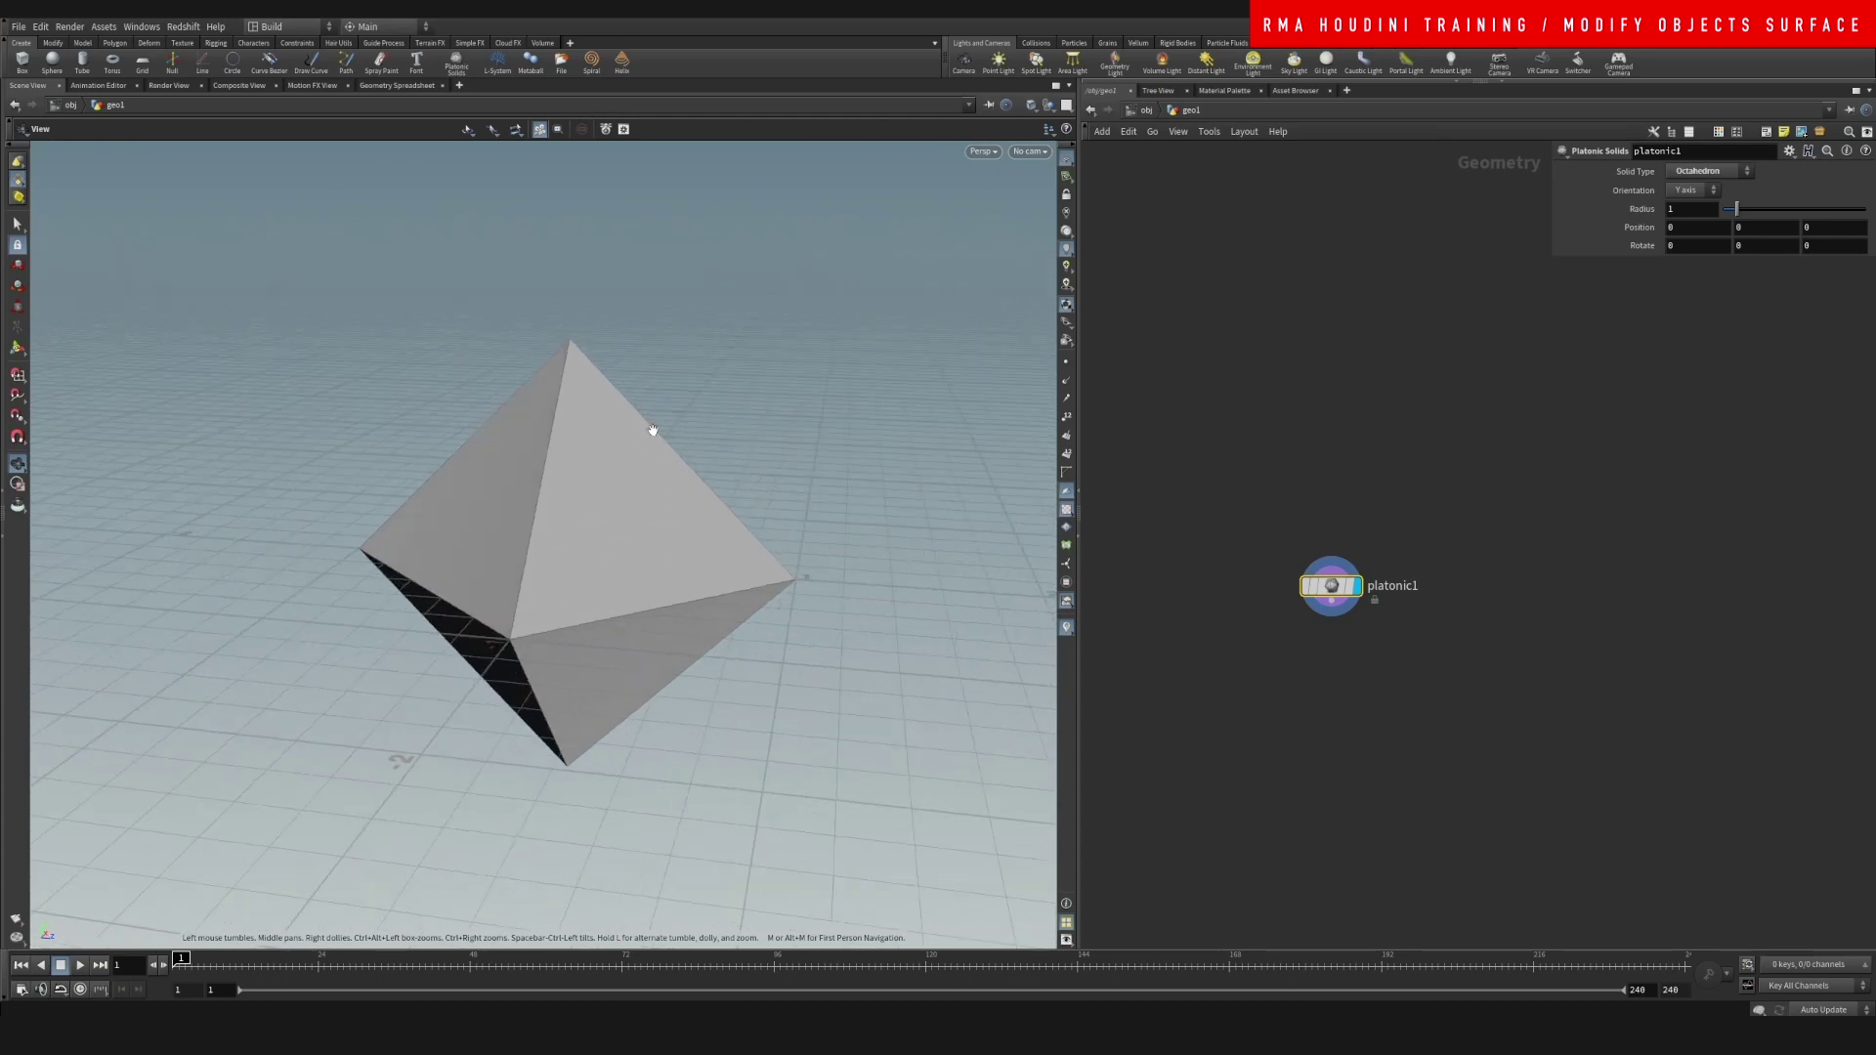
# - Add a Divide node below the Platonic Solids node, wire the solid into its first input and display the result
pyautogui.scroll(3, 1259, 567)
pyautogui.press('Tab')
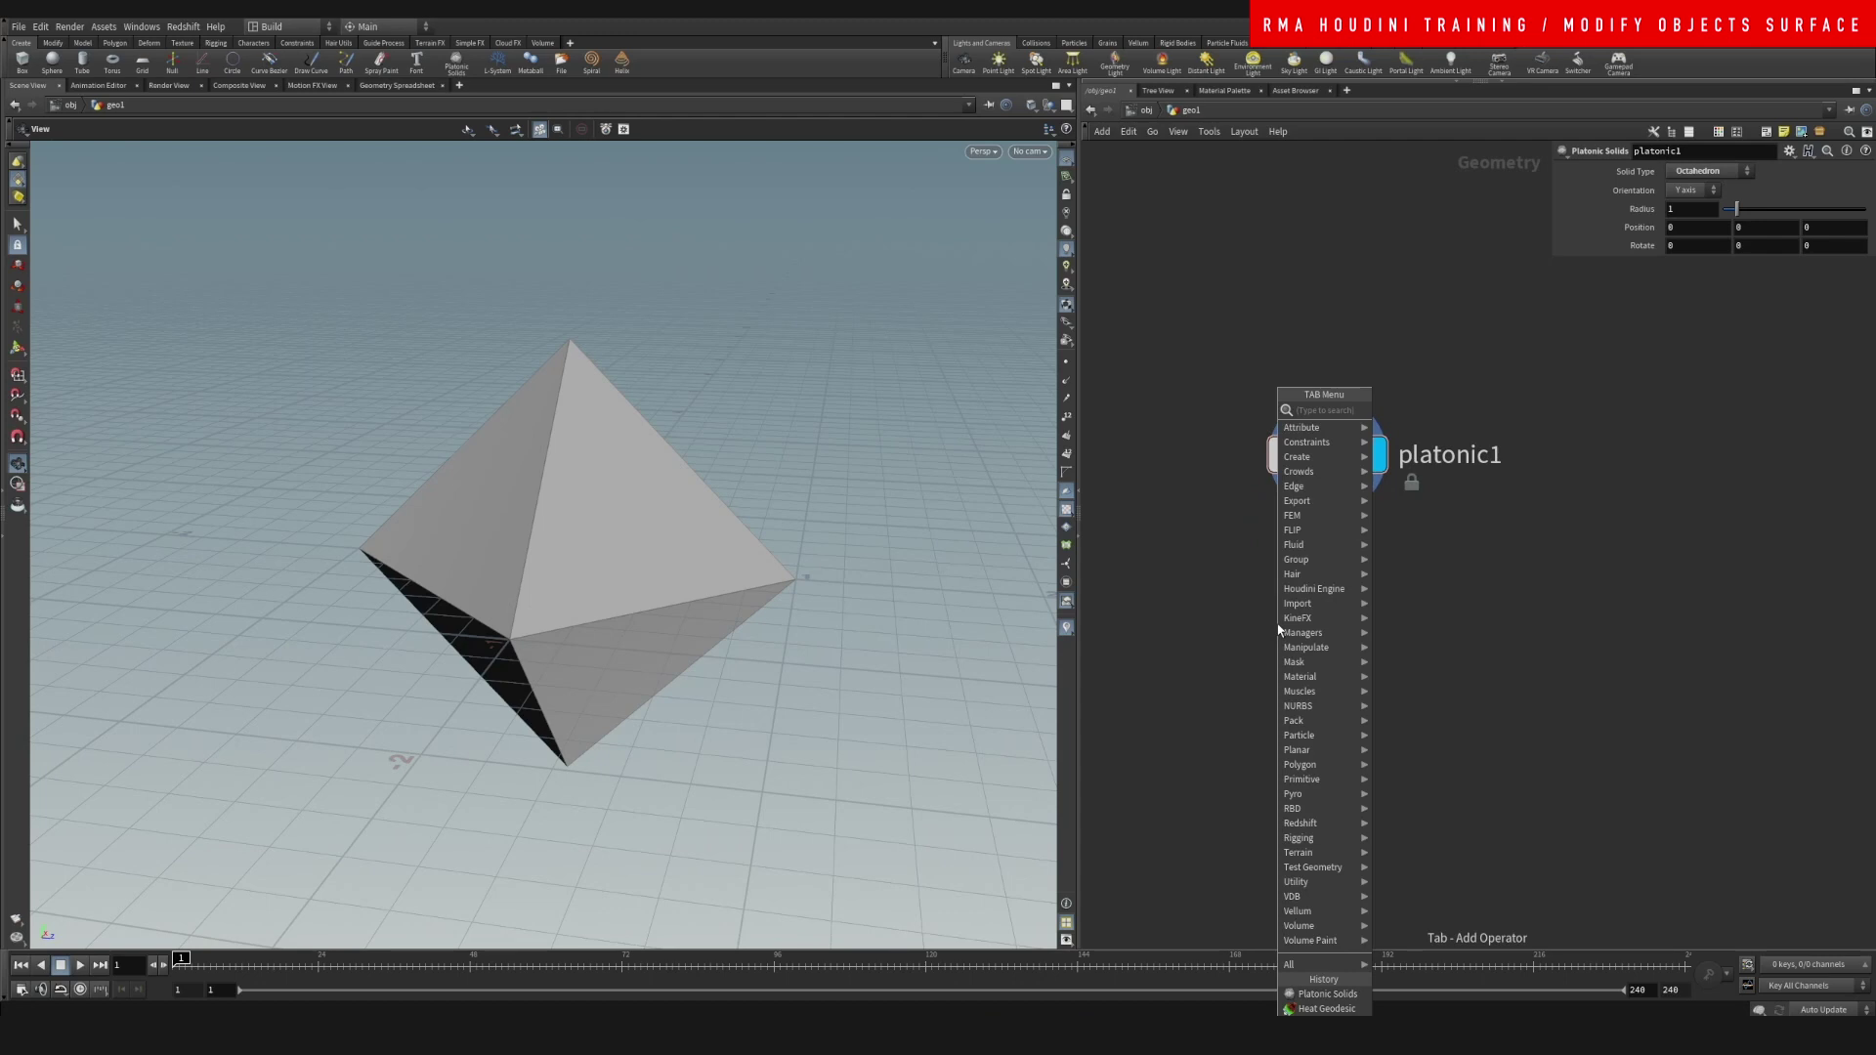
pyautogui.write('div')
pyautogui.press('Return')
pyautogui.press('Return')
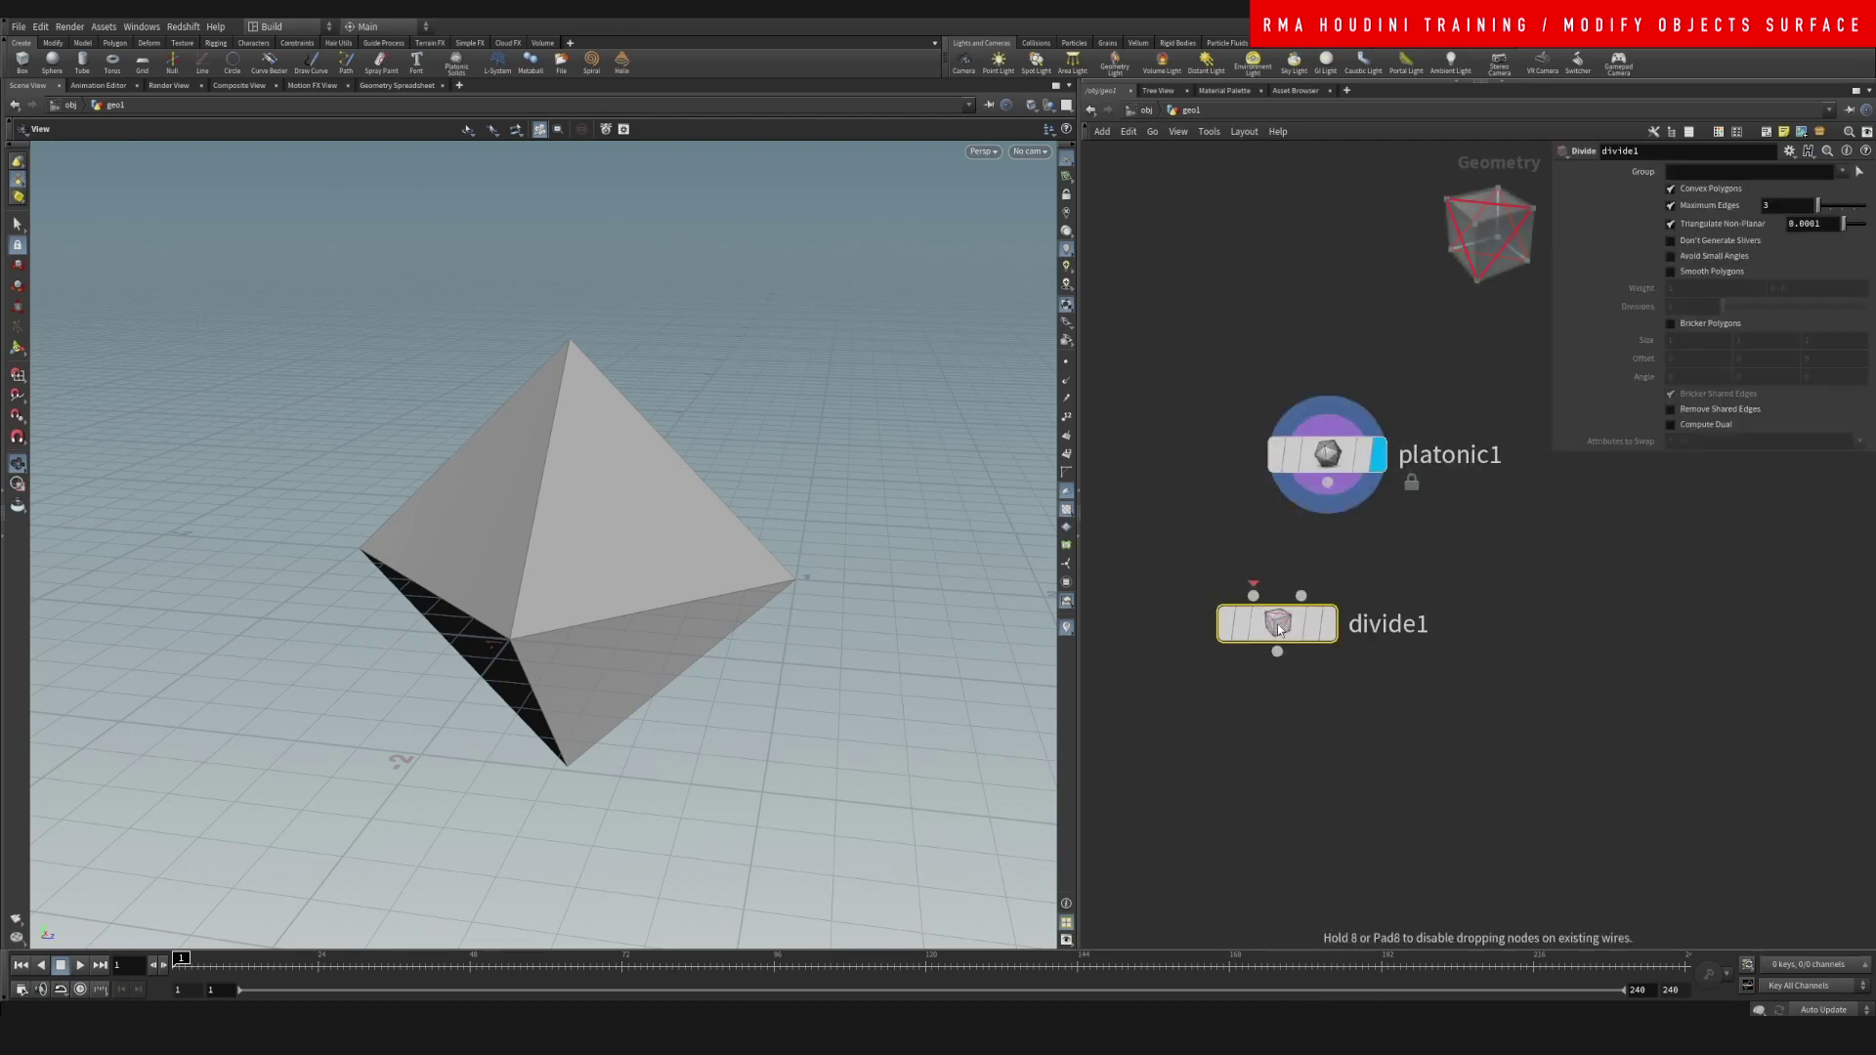
pyautogui.moveTo(1327, 483); pyautogui.dragTo(1253, 595)
pyautogui.click(1331, 623)
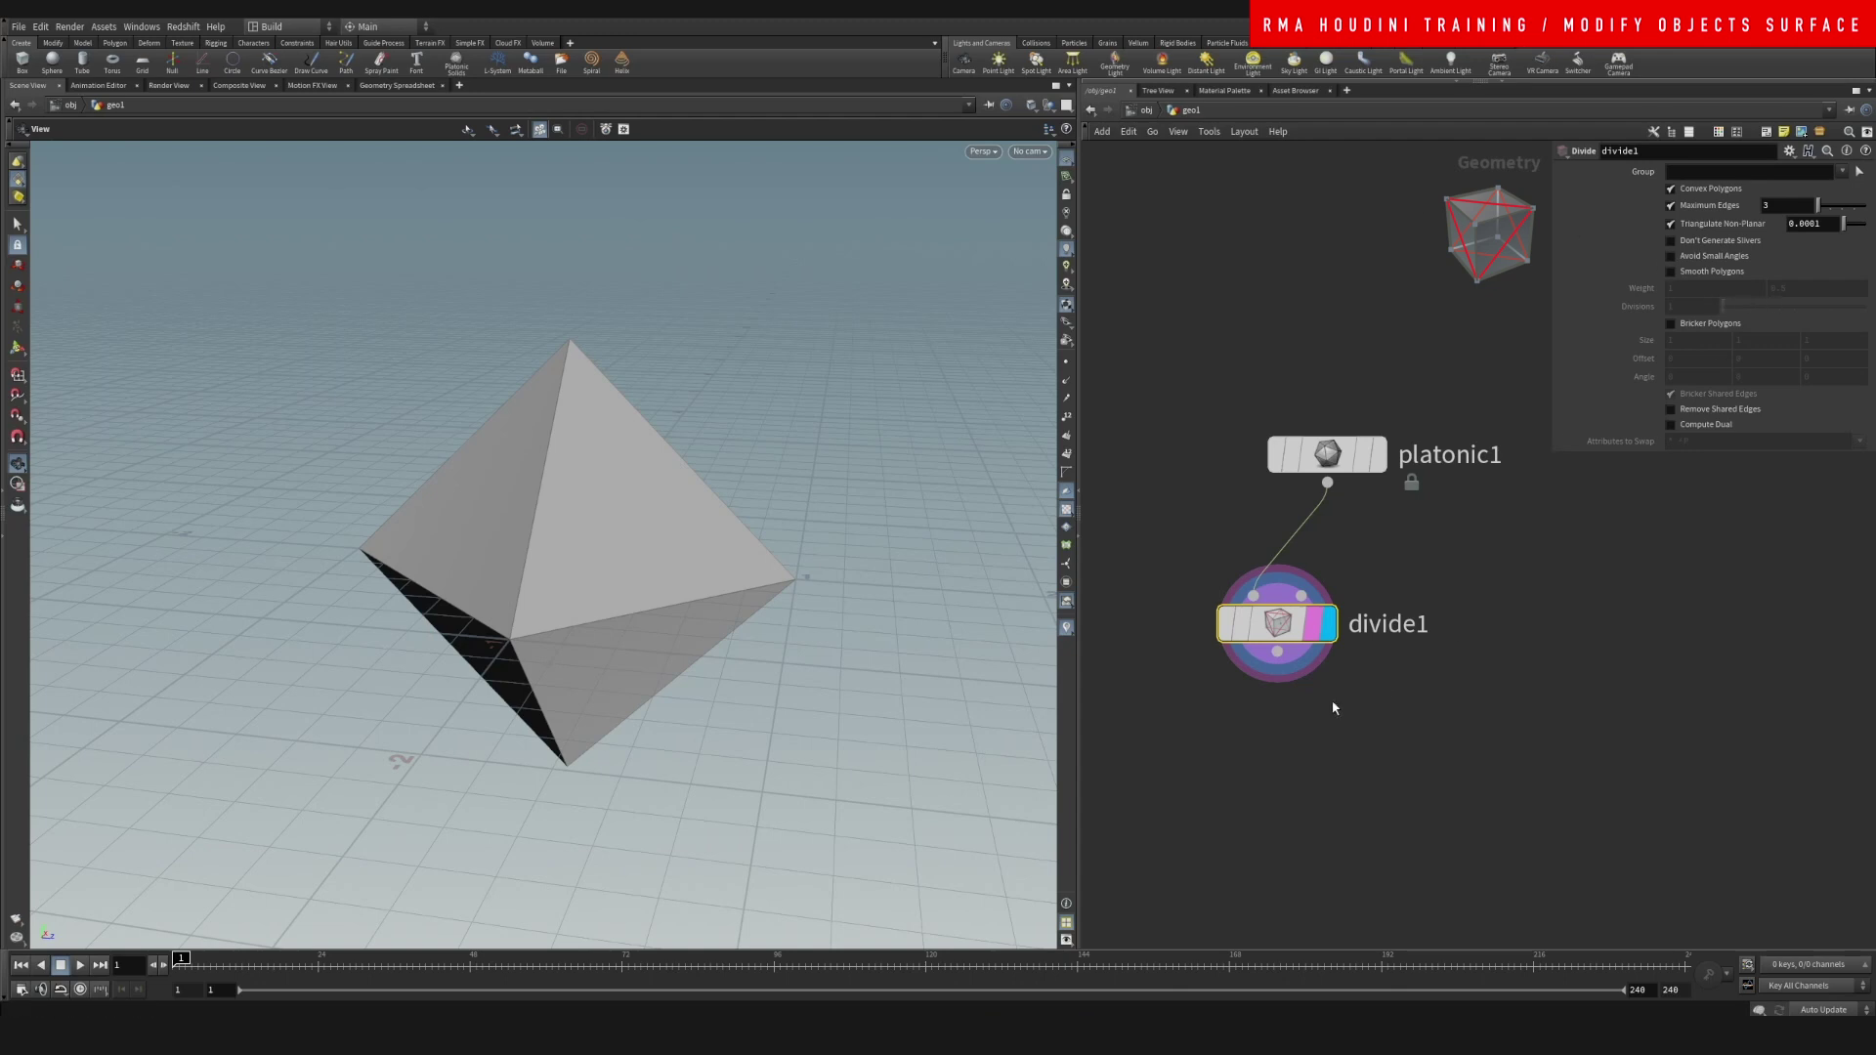
pyautogui.moveTo(1379, 455); pyautogui.dragTo(1329, 406)
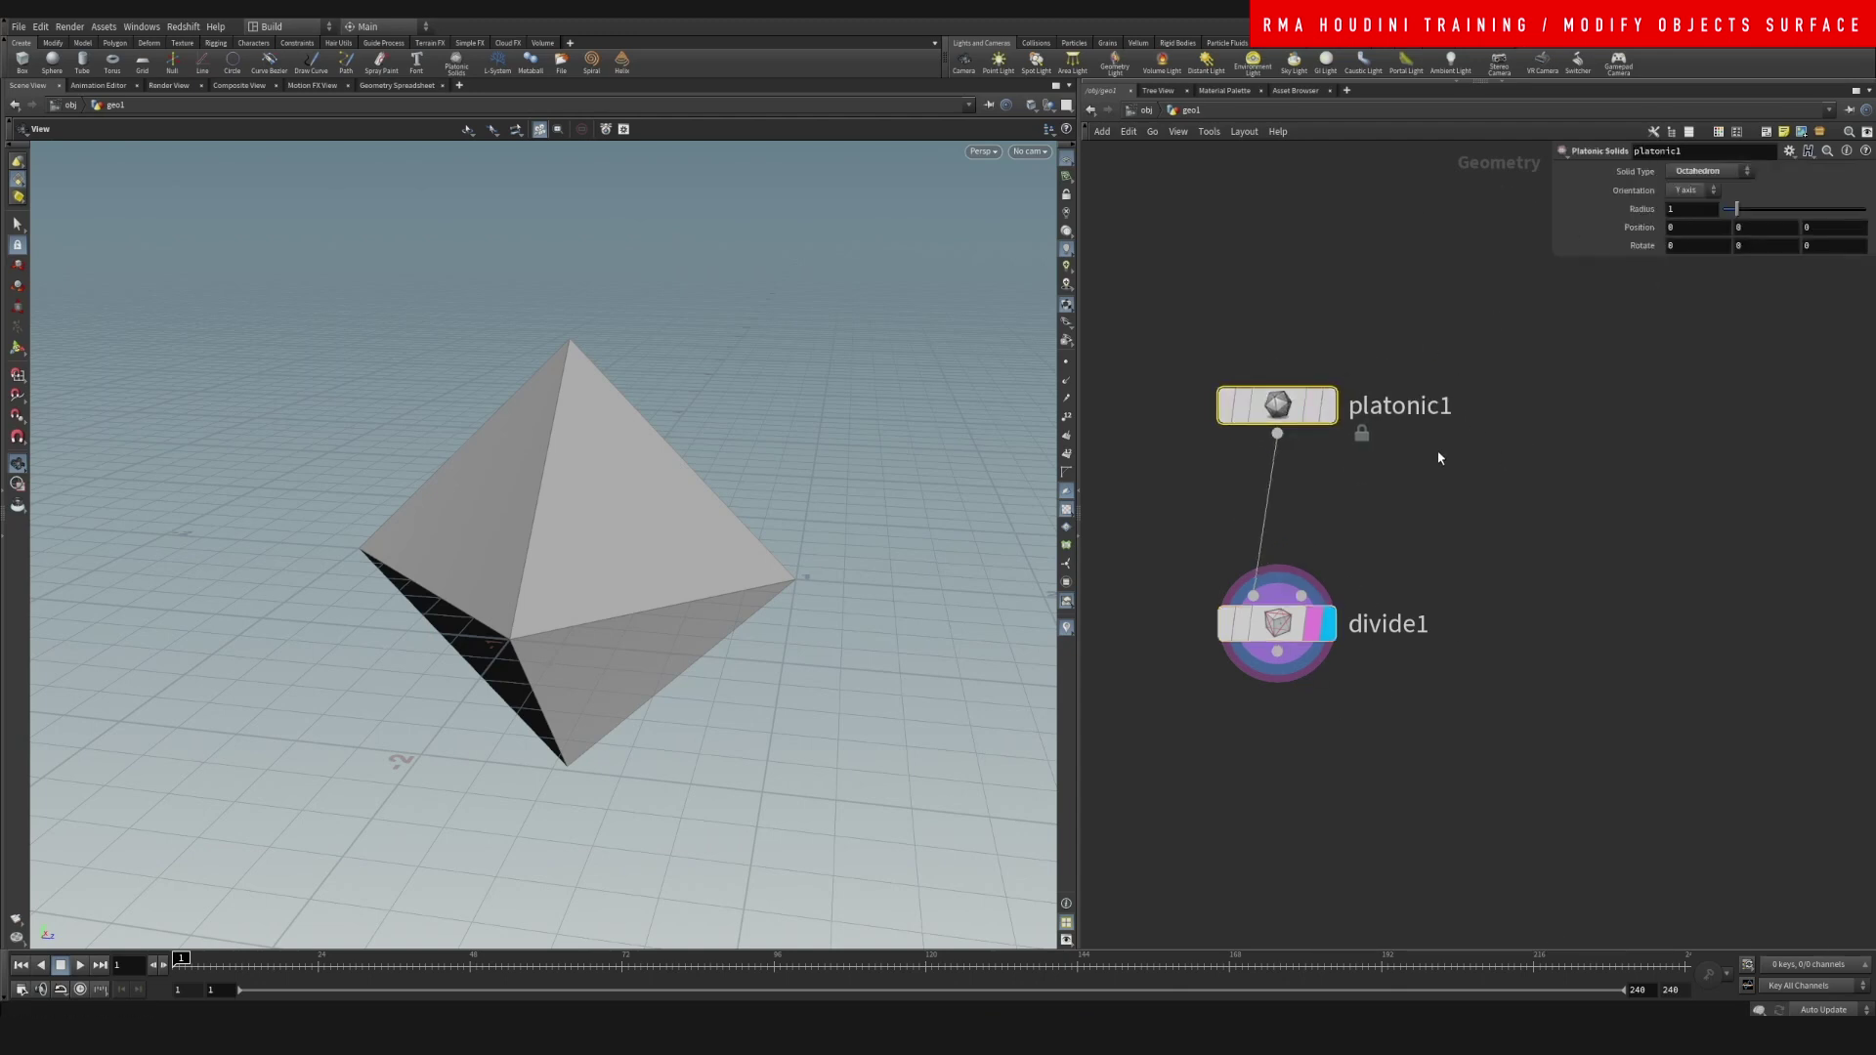
# - Enlarge the Divide node's parameter overlay, disable Convex Polygons and enable Bricker Polygons
pyautogui.click(1280, 623)
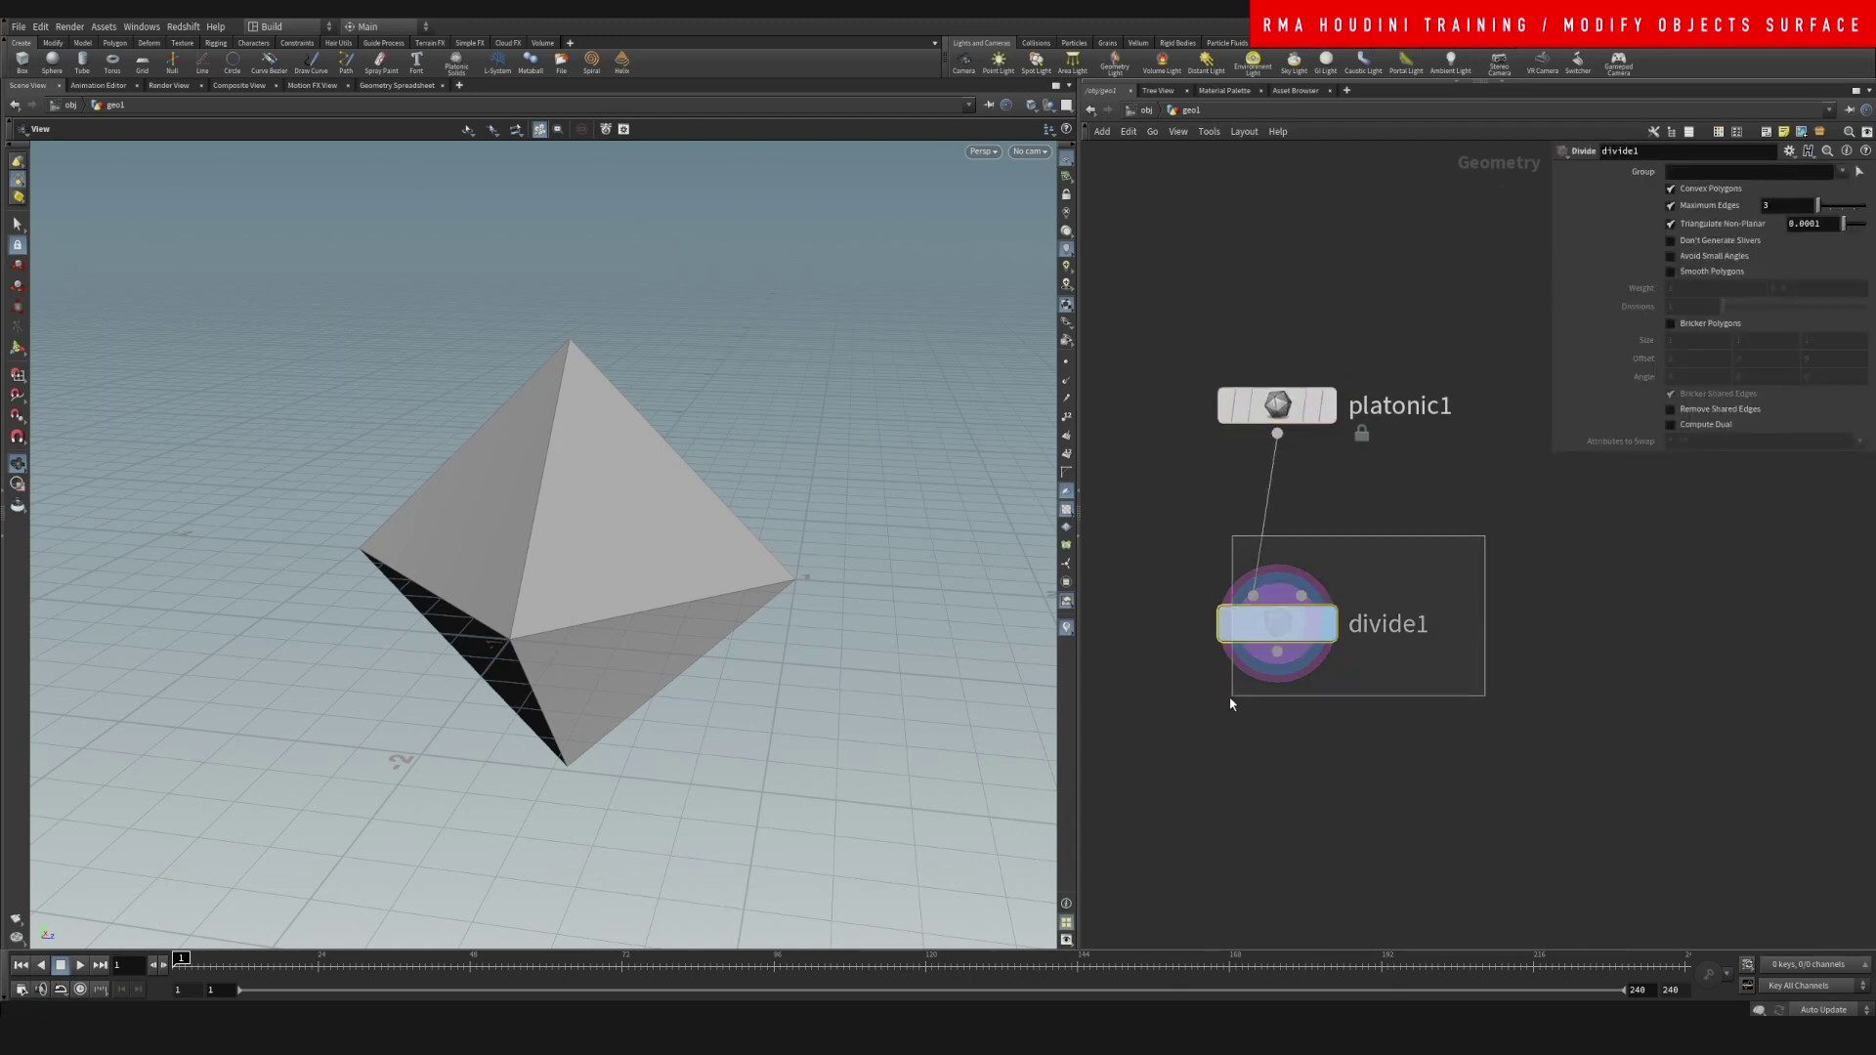
pyautogui.moveTo(1553, 458); pyautogui.dragTo(1397, 641)
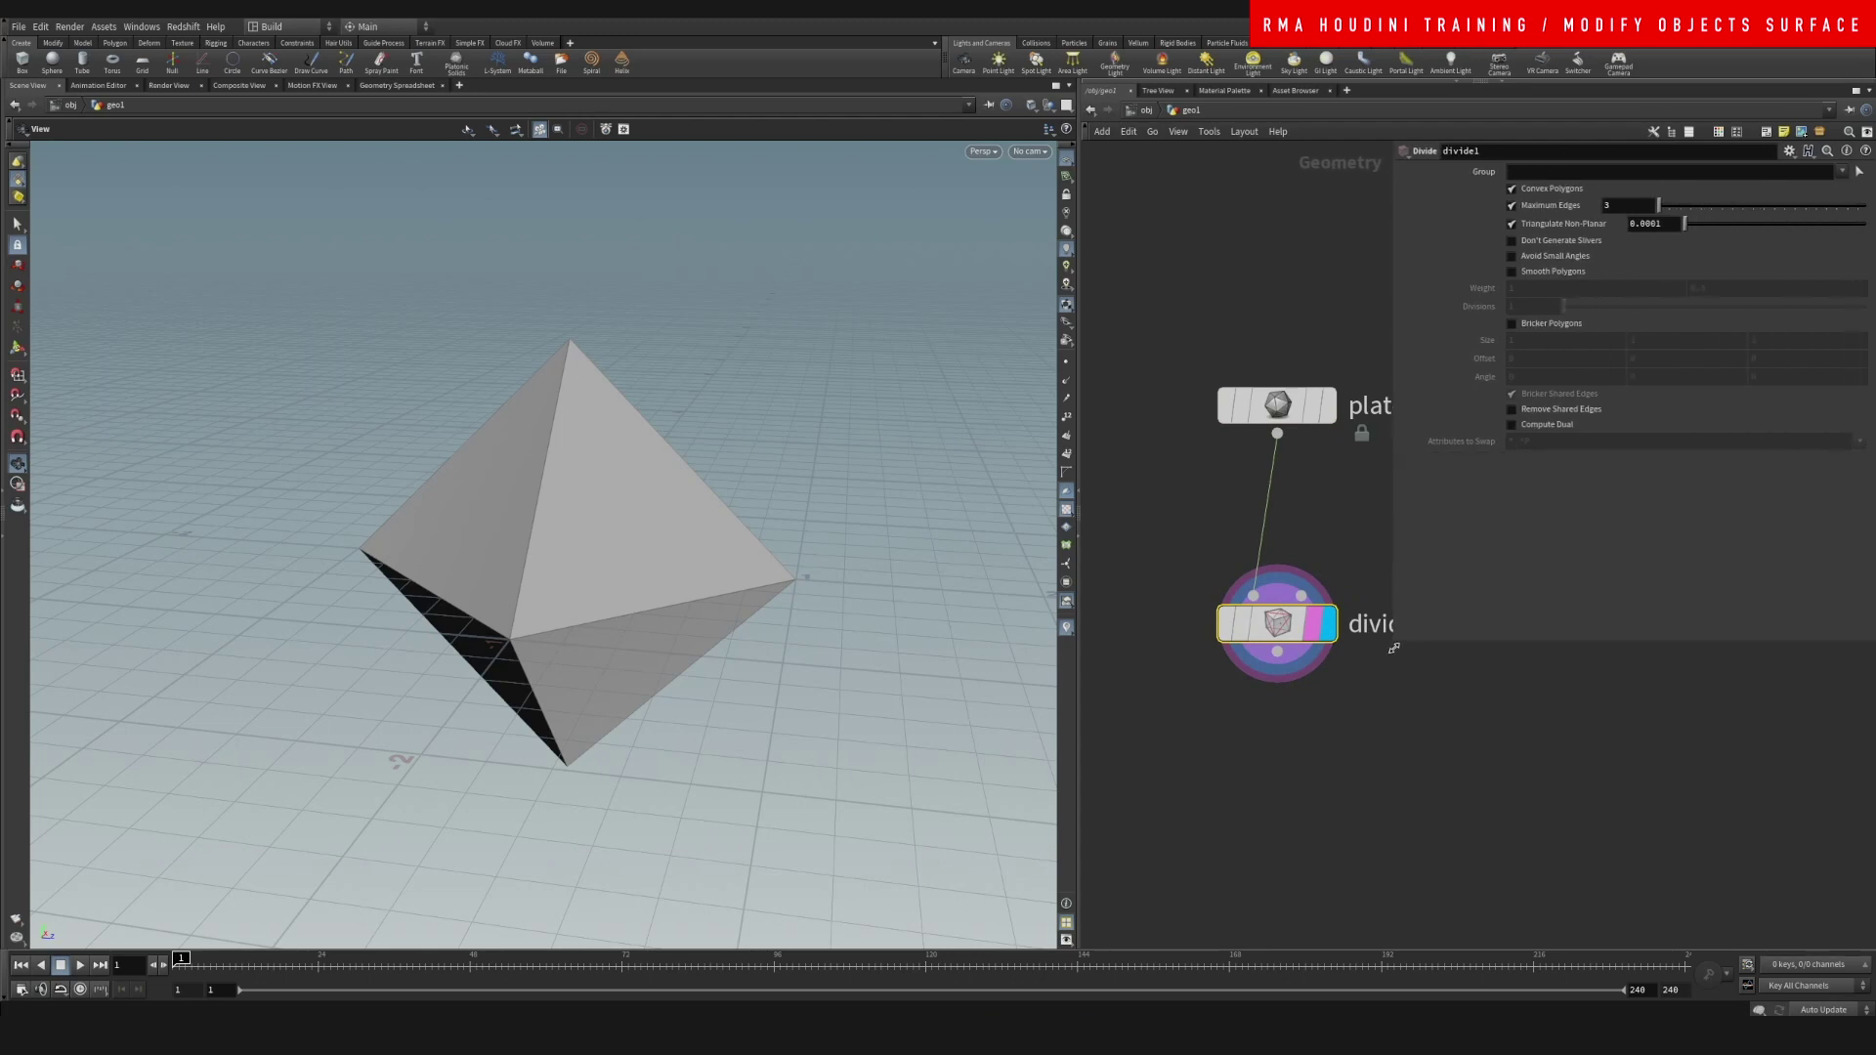
pyautogui.click(1552, 190)
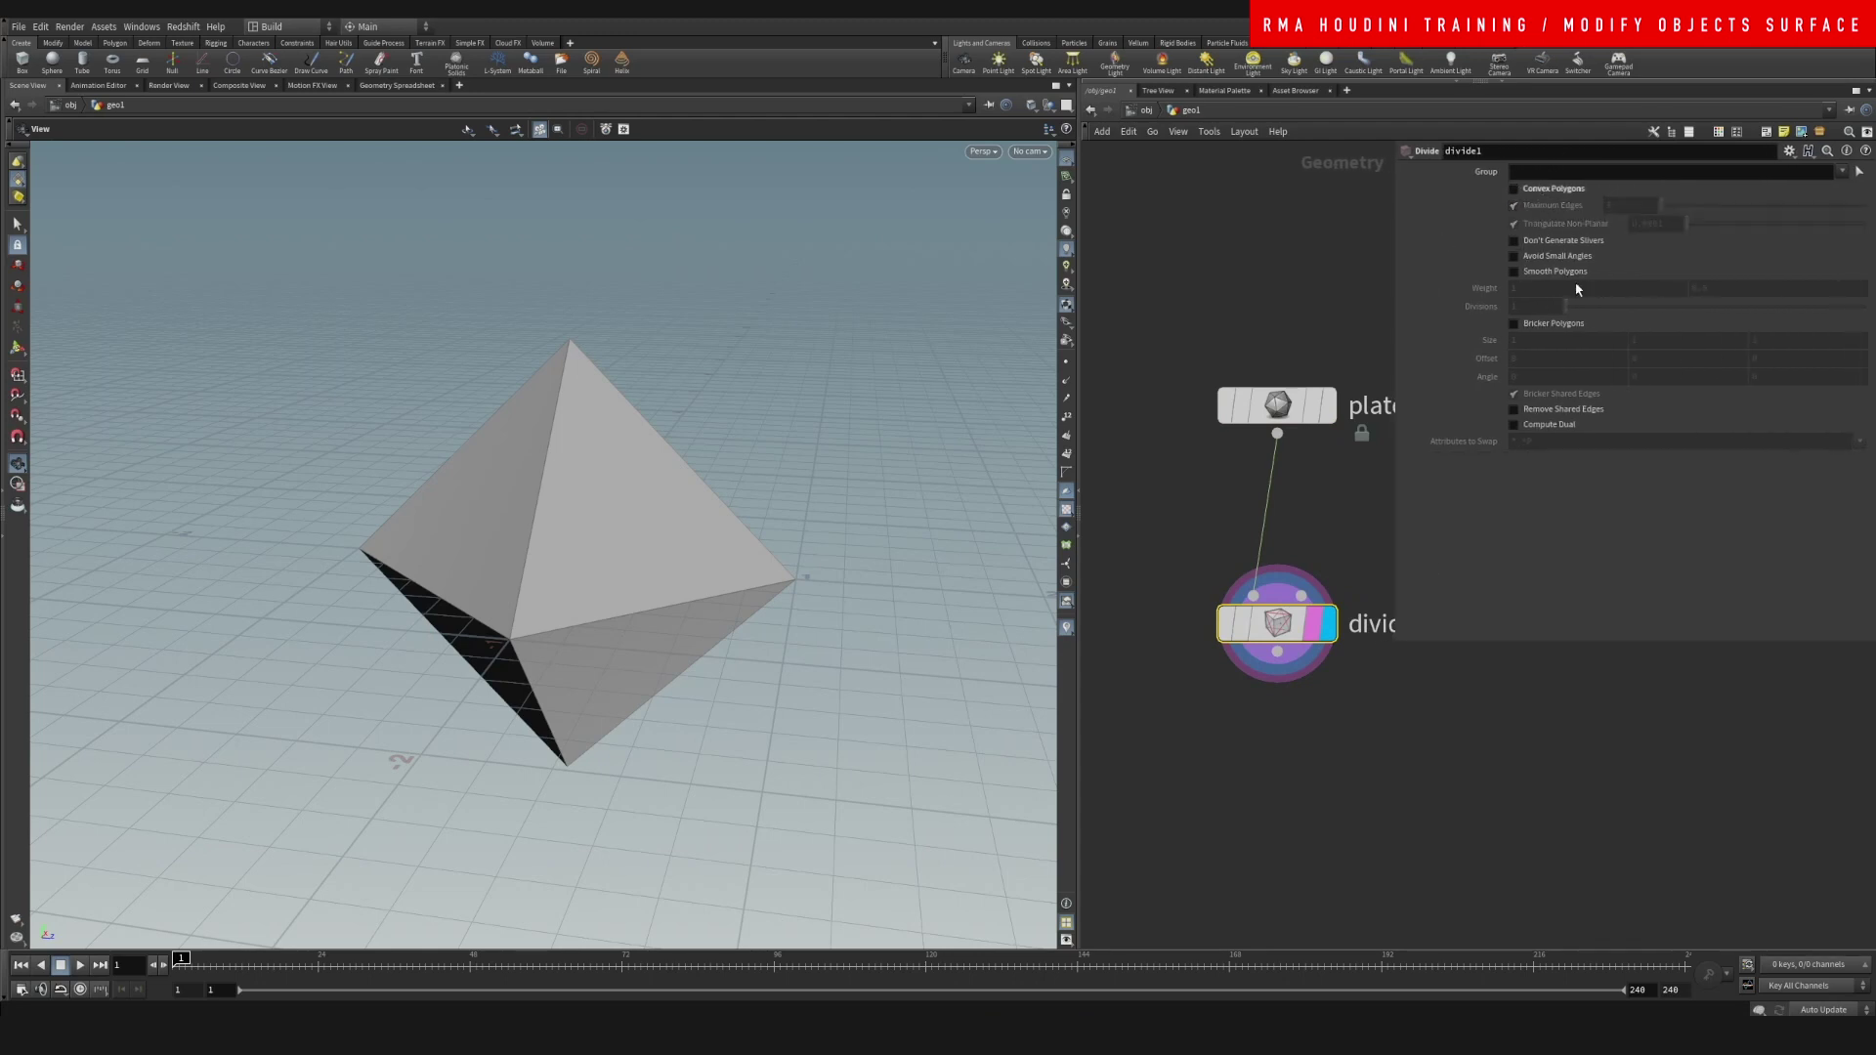
pyautogui.click(1532, 324)
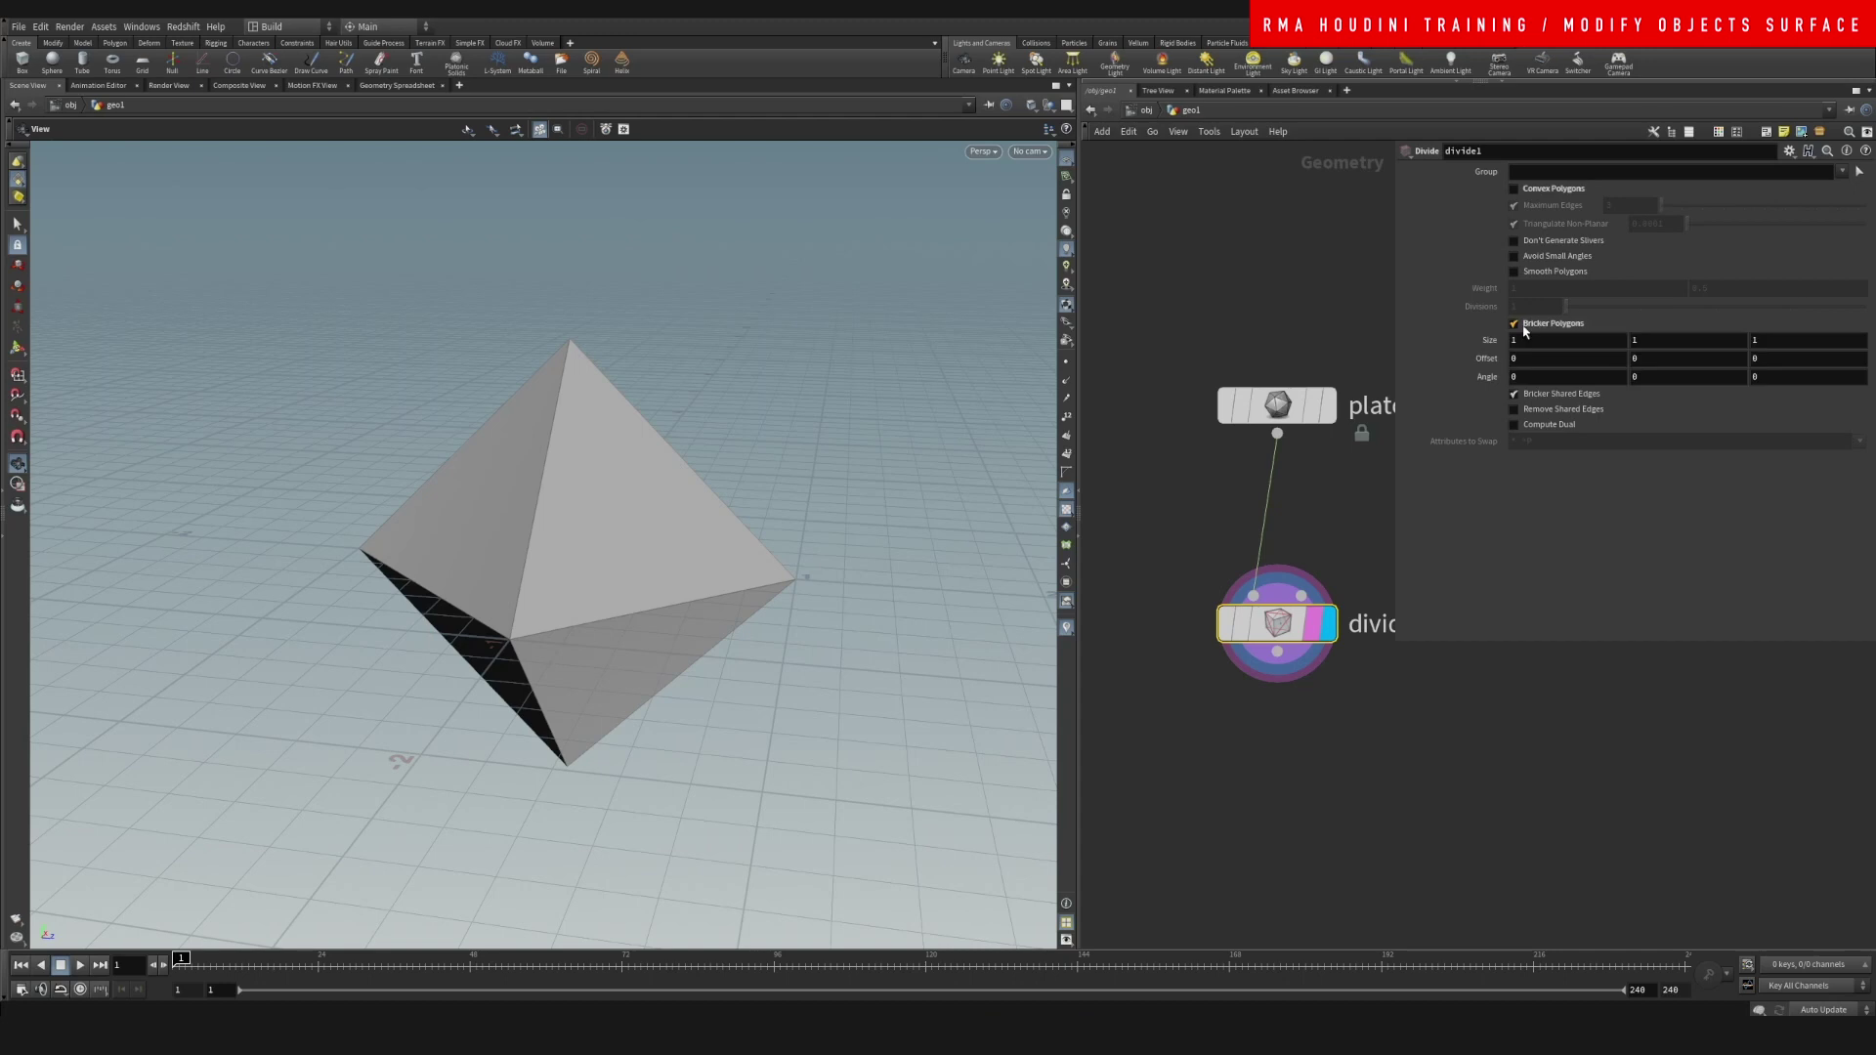
# - Set the Divide node's bricker Size to 0.04 on all three axes
pyautogui.moveTo(1509, 344); pyautogui.dragTo(889, 474, button='middle')
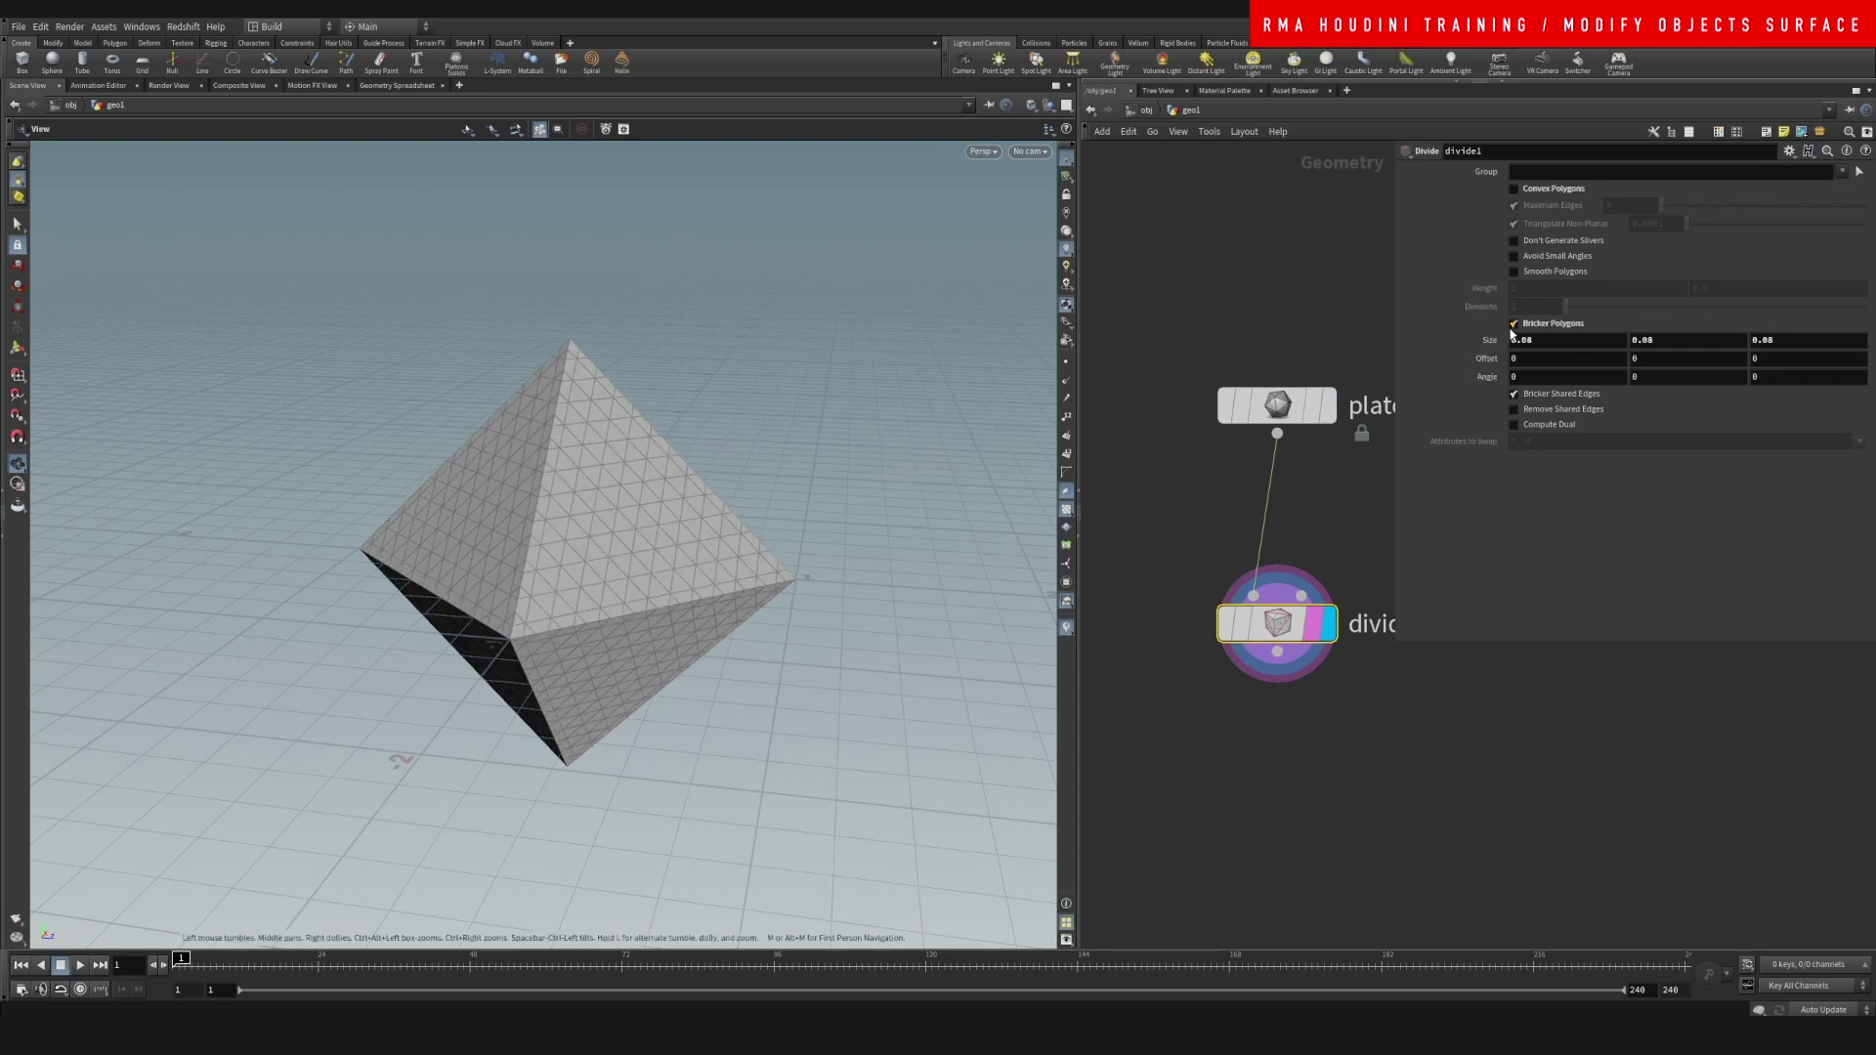
pyautogui.moveTo(1502, 342); pyautogui.dragTo(1497, 342, button='middle')
pyautogui.moveTo(808, 544); pyautogui.dragTo(772, 591)
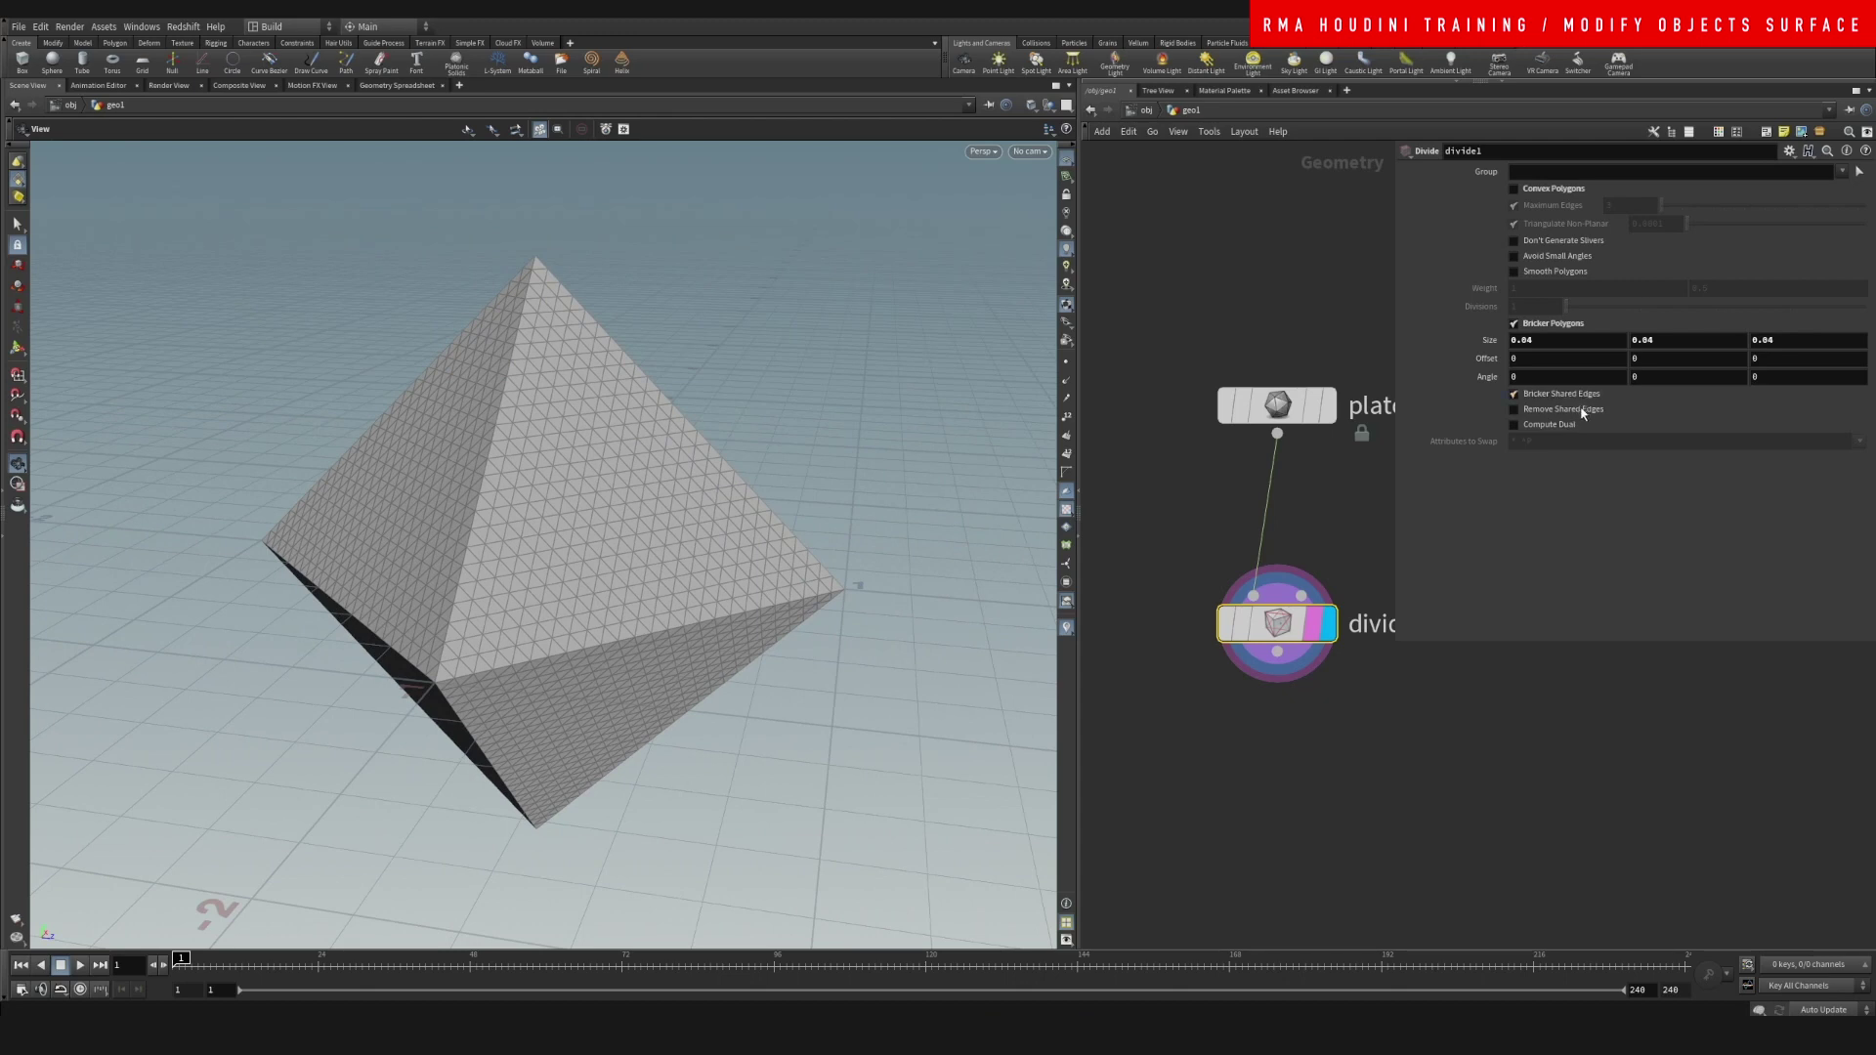
# - Toggle Remove Shared Edges on and back off, and enable Compute Dual on the Divide node
pyautogui.click(1577, 411)
pyautogui.click(1577, 411)
pyautogui.click(1553, 427)
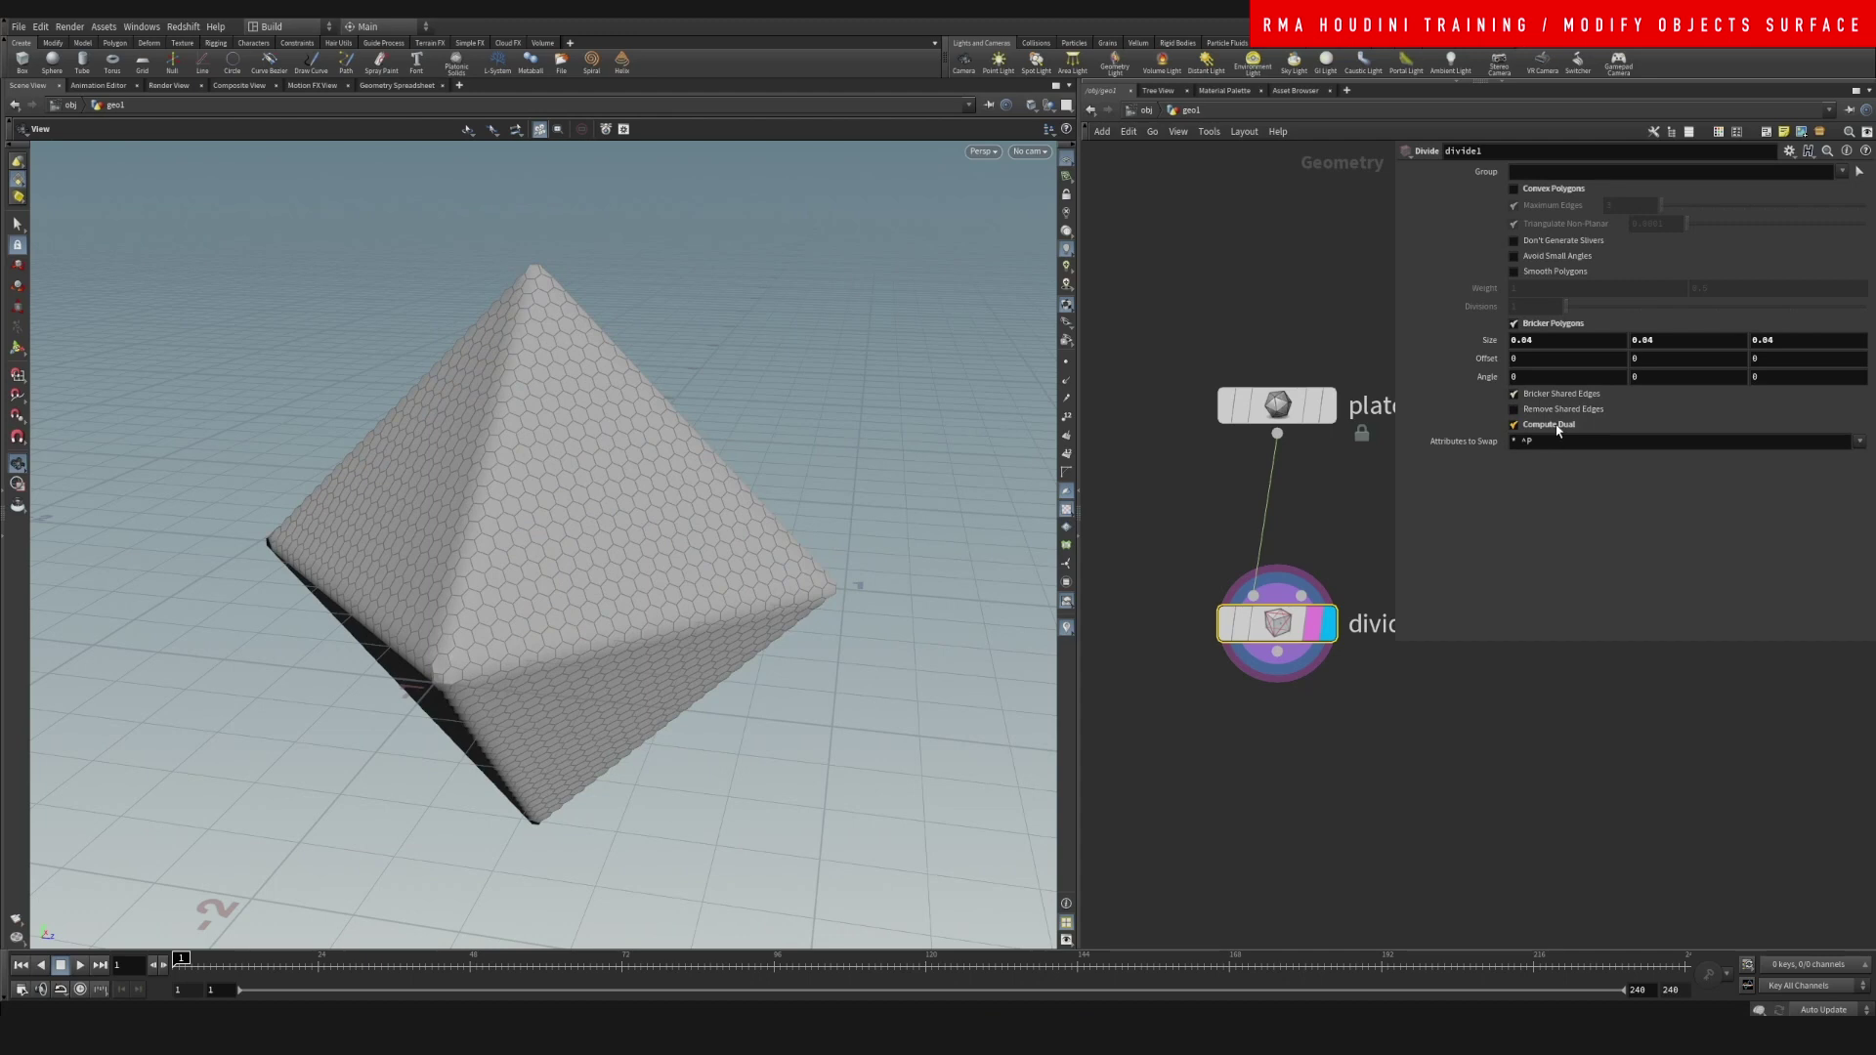
pyautogui.click(1558, 427)
pyautogui.click(1561, 426)
# - Try a bricker Angle of 3.1 on all three axes of the Divide node and settle on 0.6
pyautogui.moveTo(451, 499); pyautogui.dragTo(649, 518)
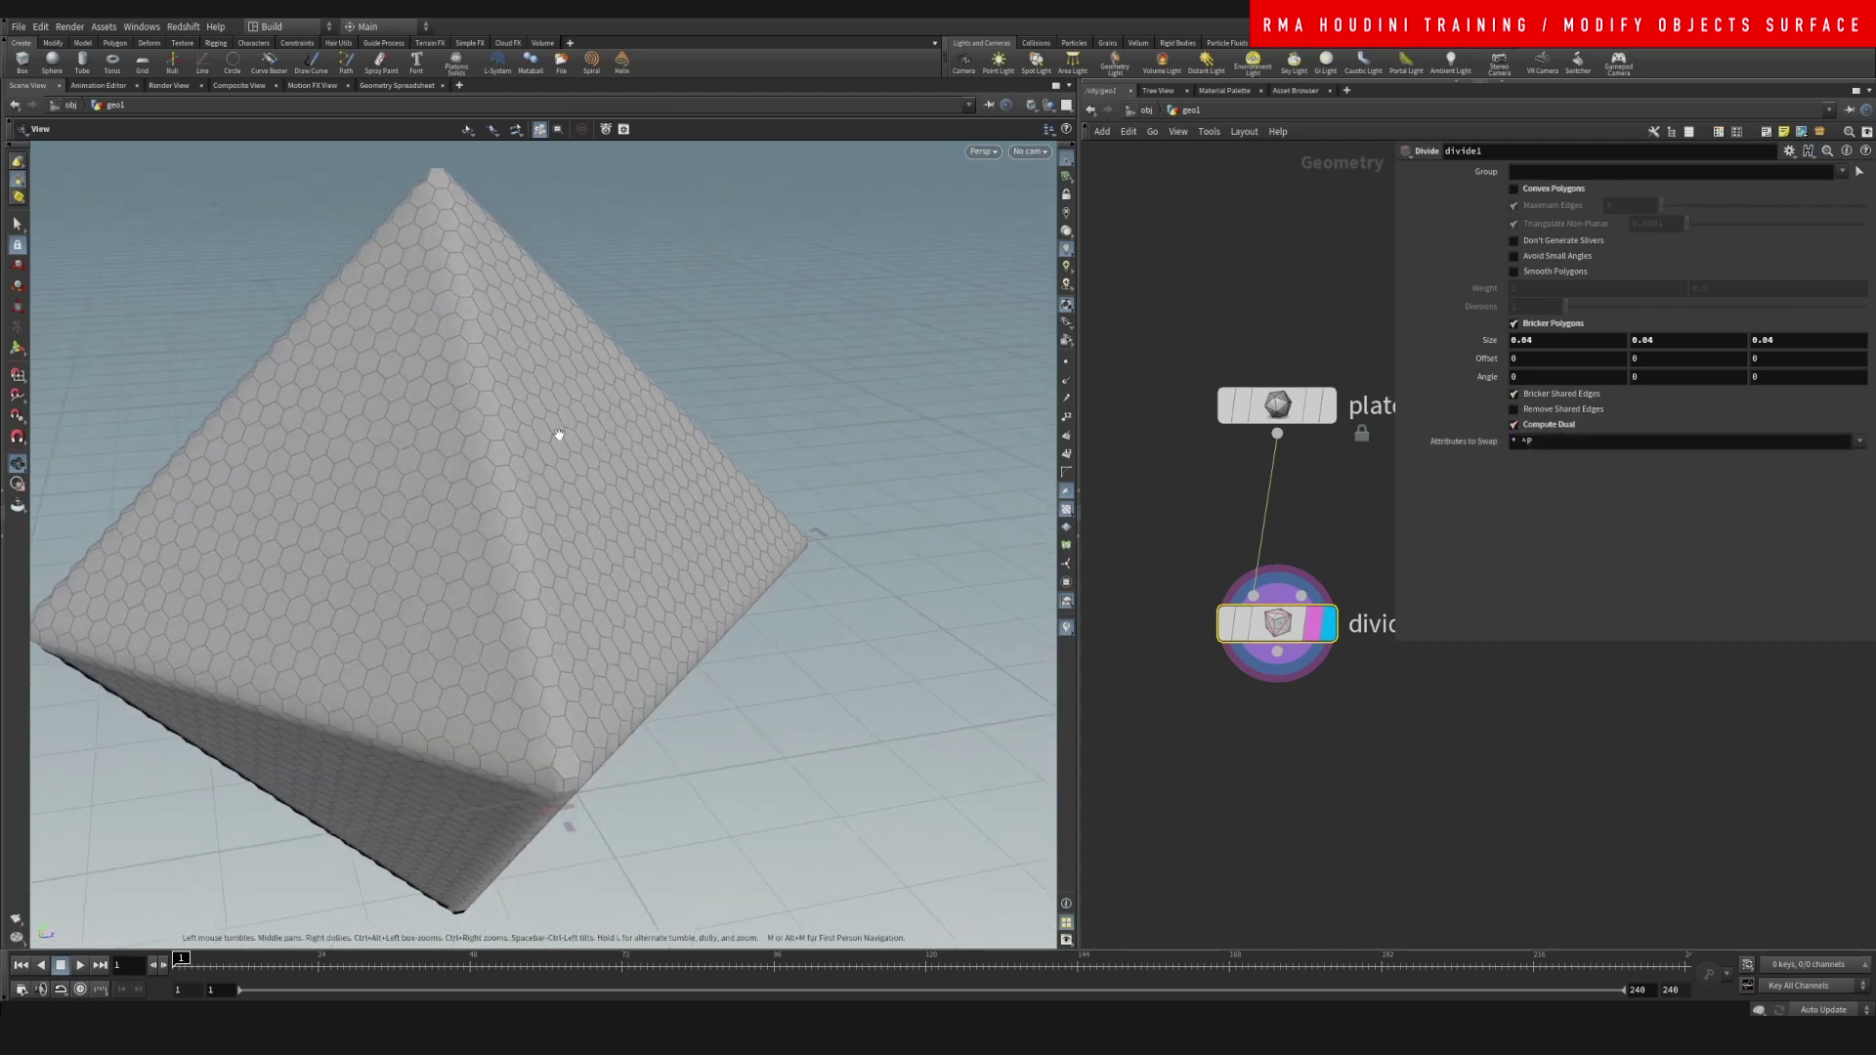
pyautogui.moveTo(507, 496); pyautogui.dragTo(733, 507, button='middle')
pyautogui.moveTo(519, 563); pyautogui.dragTo(590, 544)
pyautogui.moveTo(453, 641); pyautogui.dragTo(519, 594, button='right')
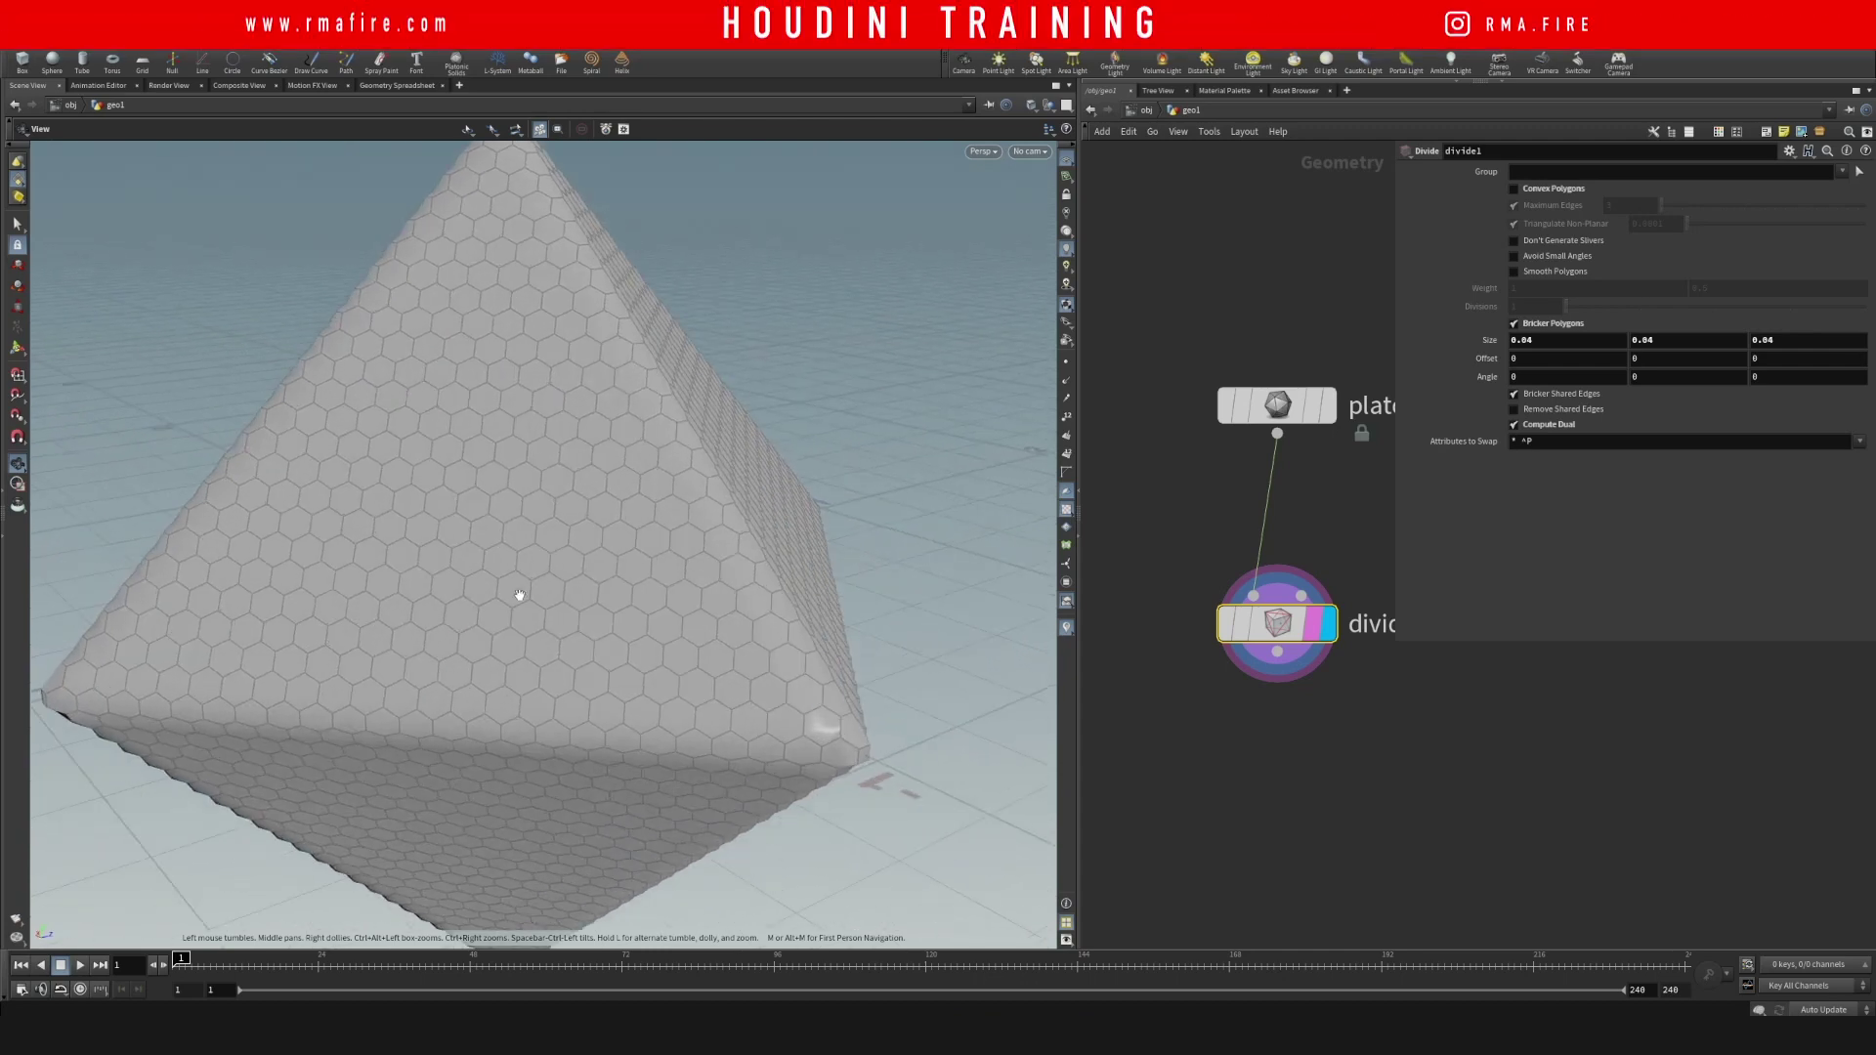
pyautogui.moveTo(525, 615); pyautogui.dragTo(544, 610)
pyautogui.moveTo(1498, 379); pyautogui.dragTo(1678, 357, button='middle')
pyautogui.moveTo(771, 443); pyautogui.dragTo(372, 489)
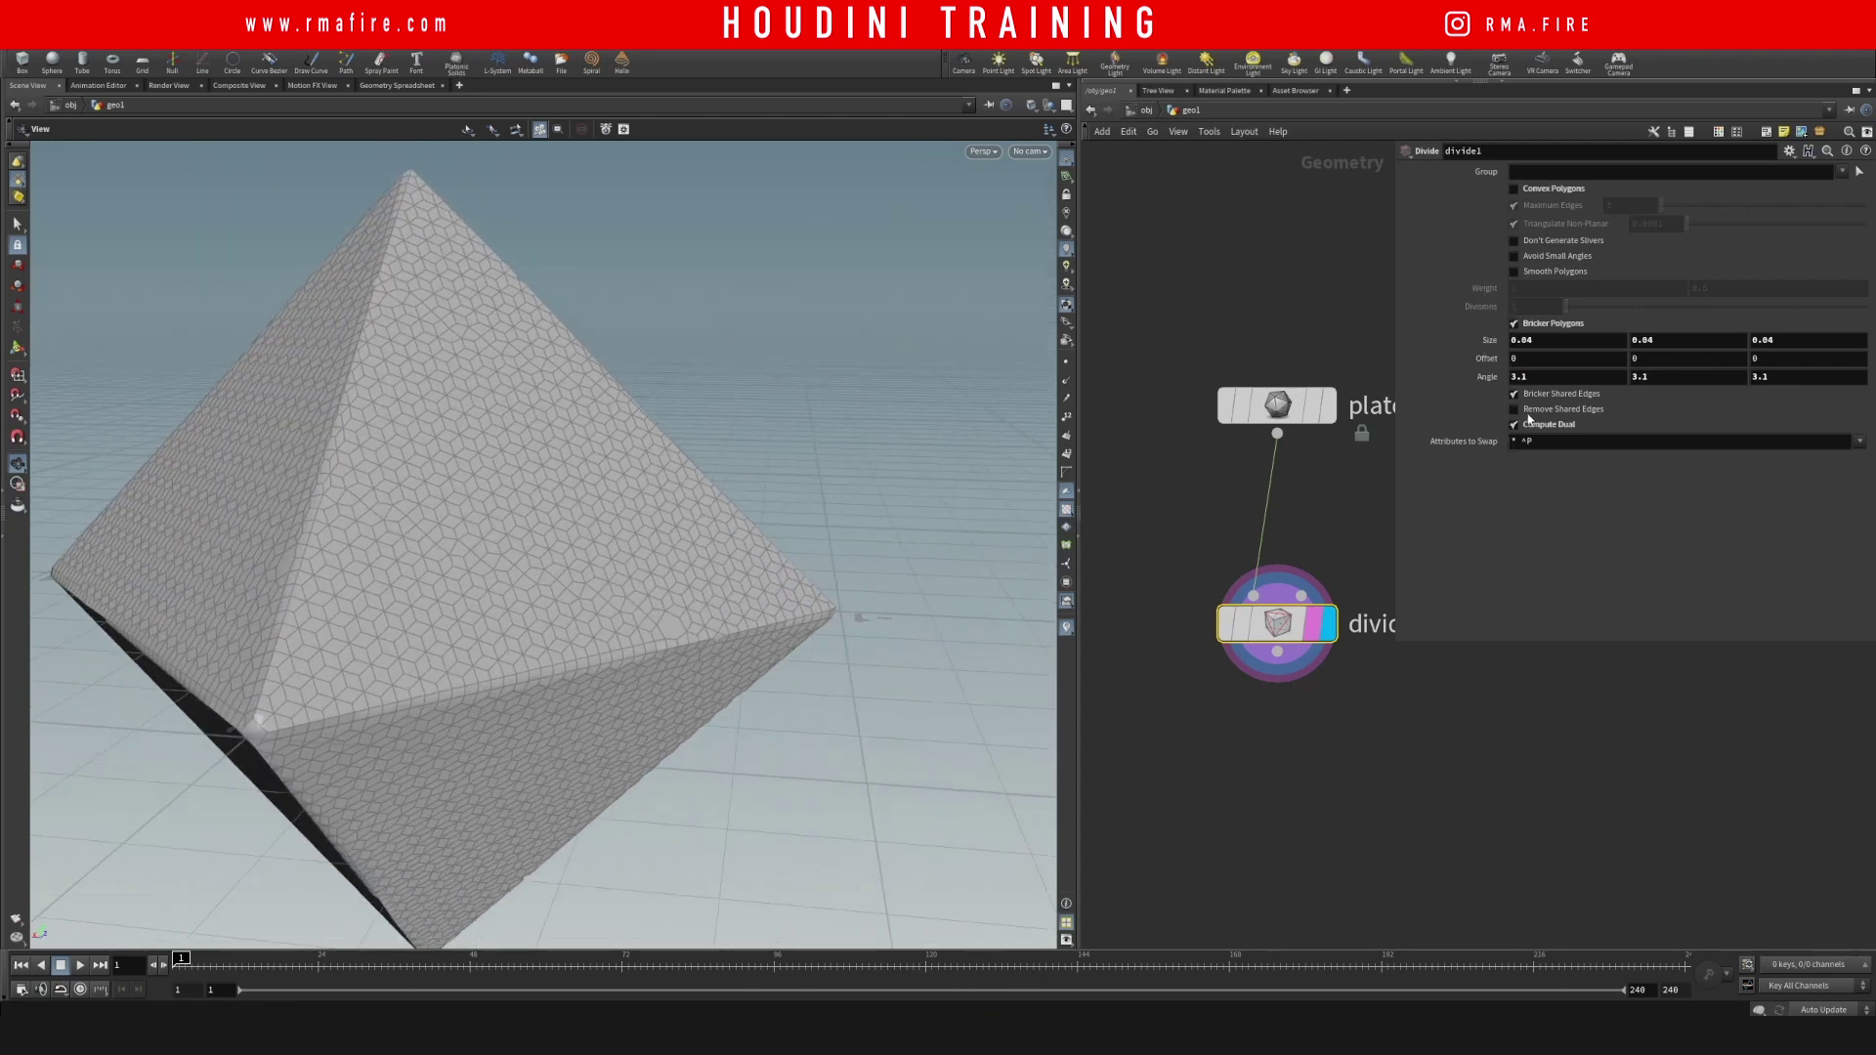
pyautogui.moveTo(1495, 383); pyautogui.dragTo(1292, 391, button='middle')
pyautogui.moveTo(446, 458); pyautogui.dragTo(622, 543)
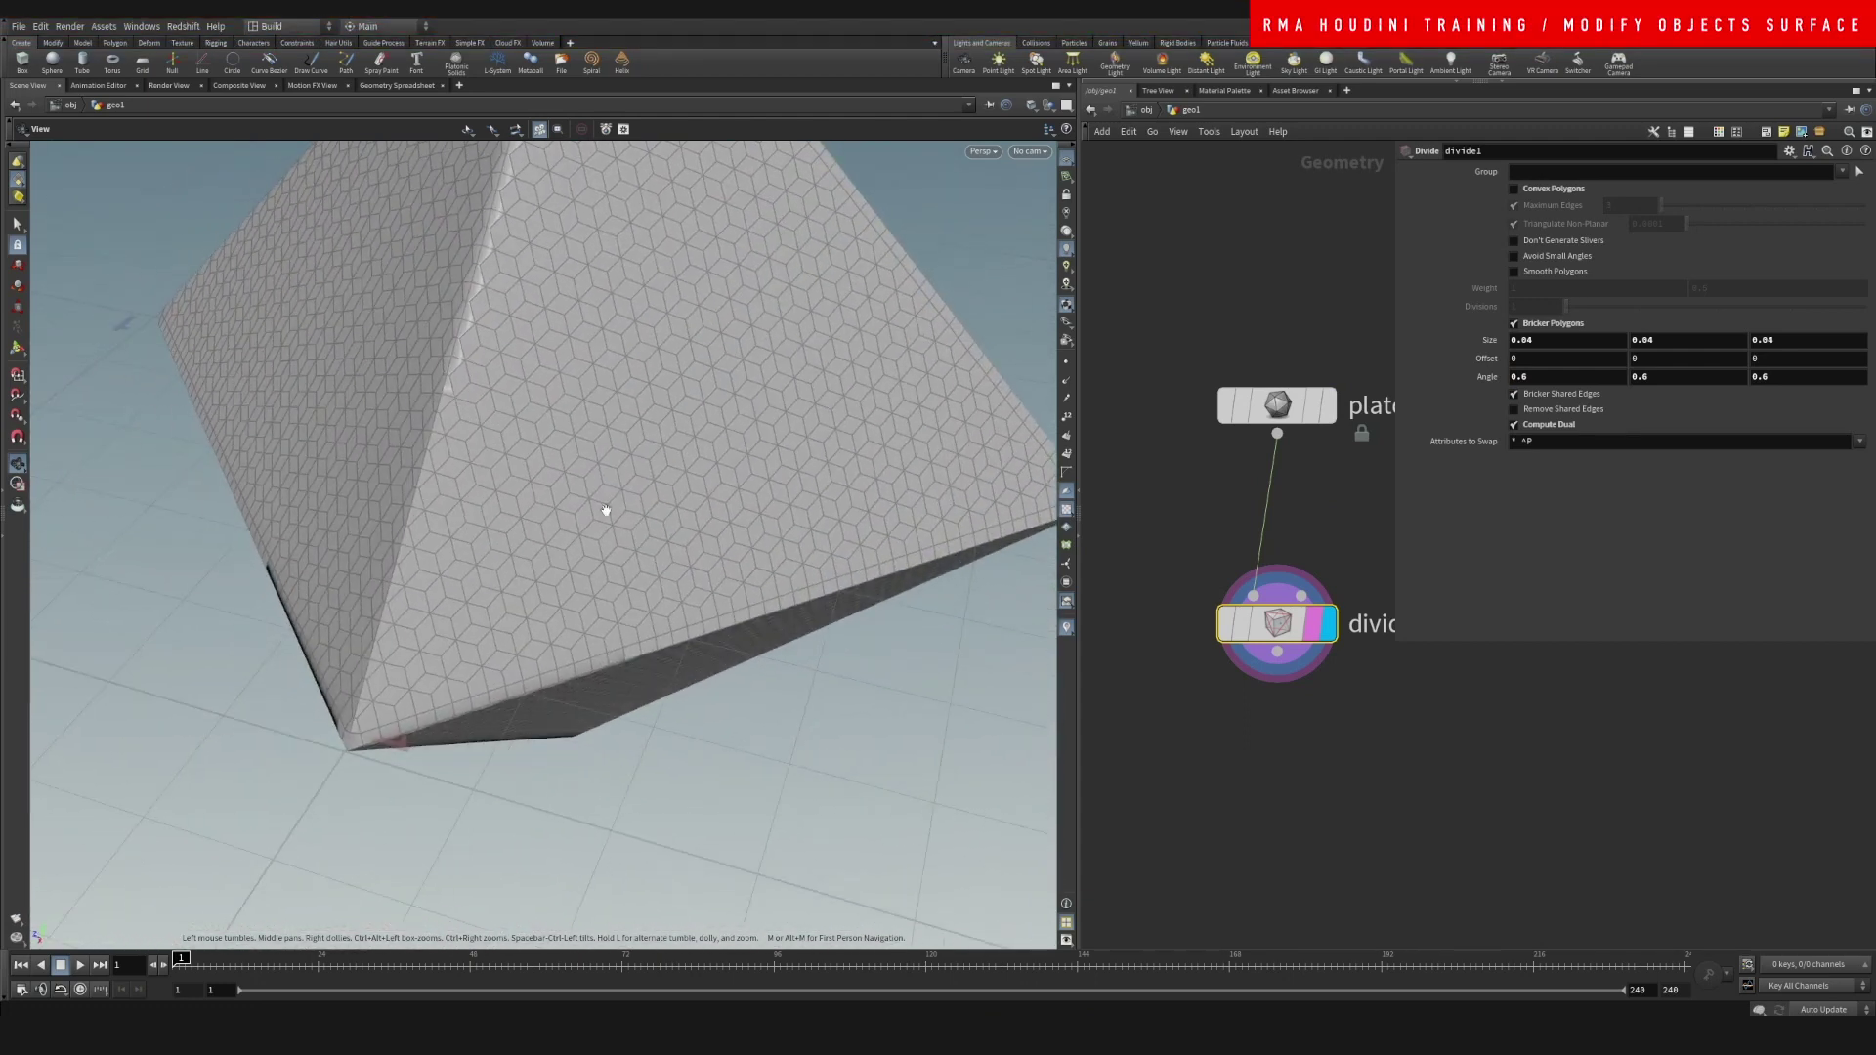
pyautogui.moveTo(642, 470); pyautogui.dragTo(633, 332)
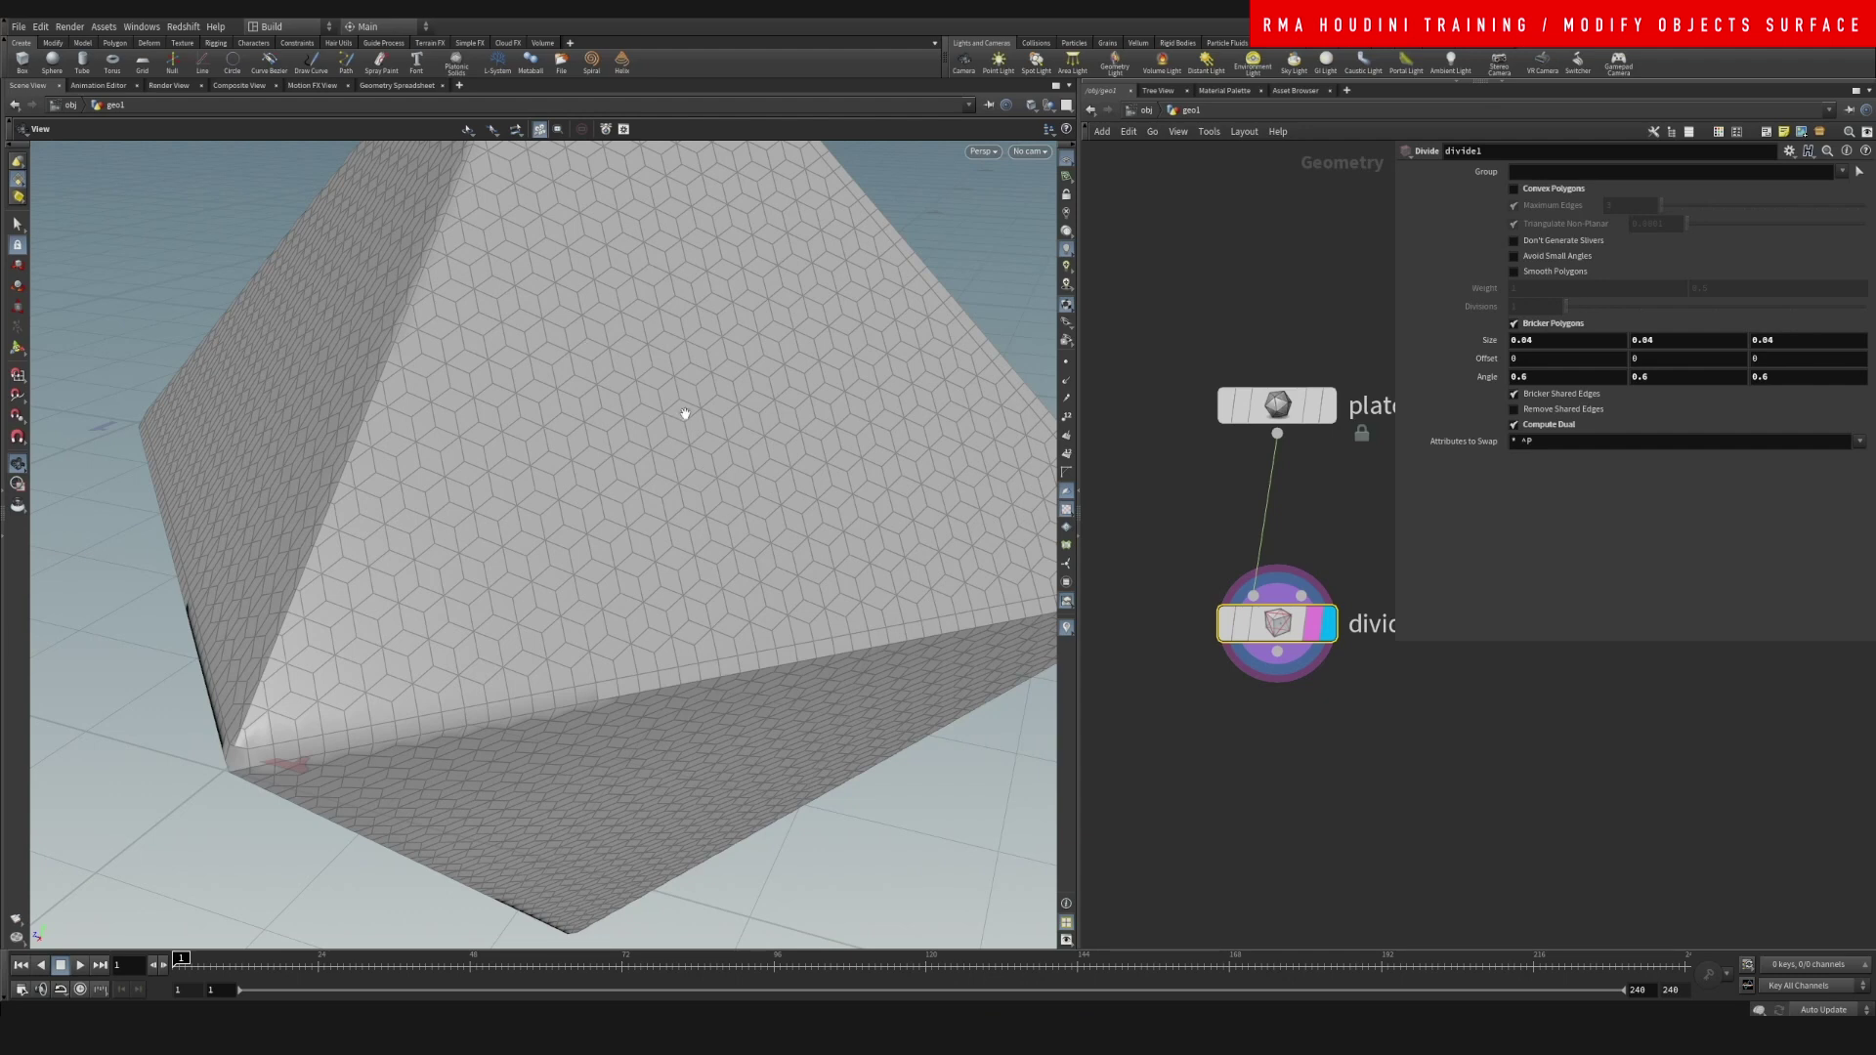
# - Add a PolyExtrude node below the Divide node in the network
pyautogui.moveTo(1270, 775); pyautogui.dragTo(1197, 719, button='middle')
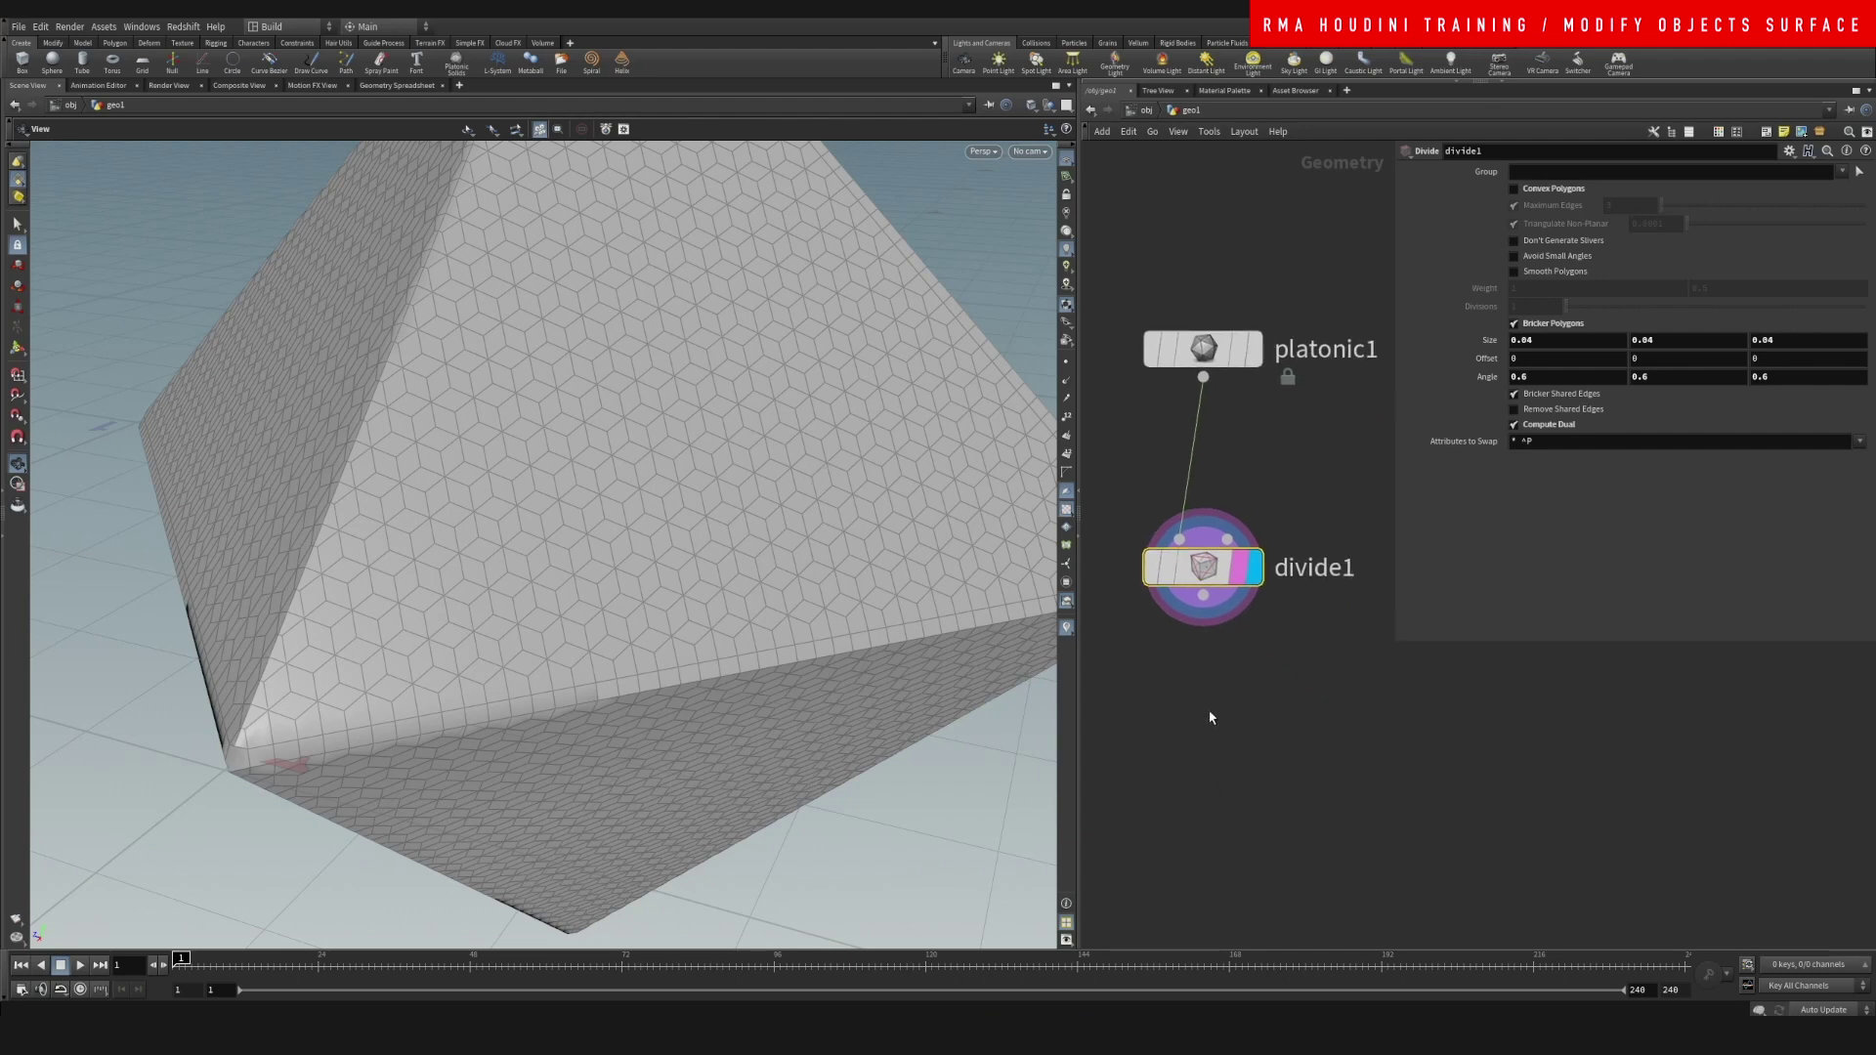
pyautogui.press('Tab')
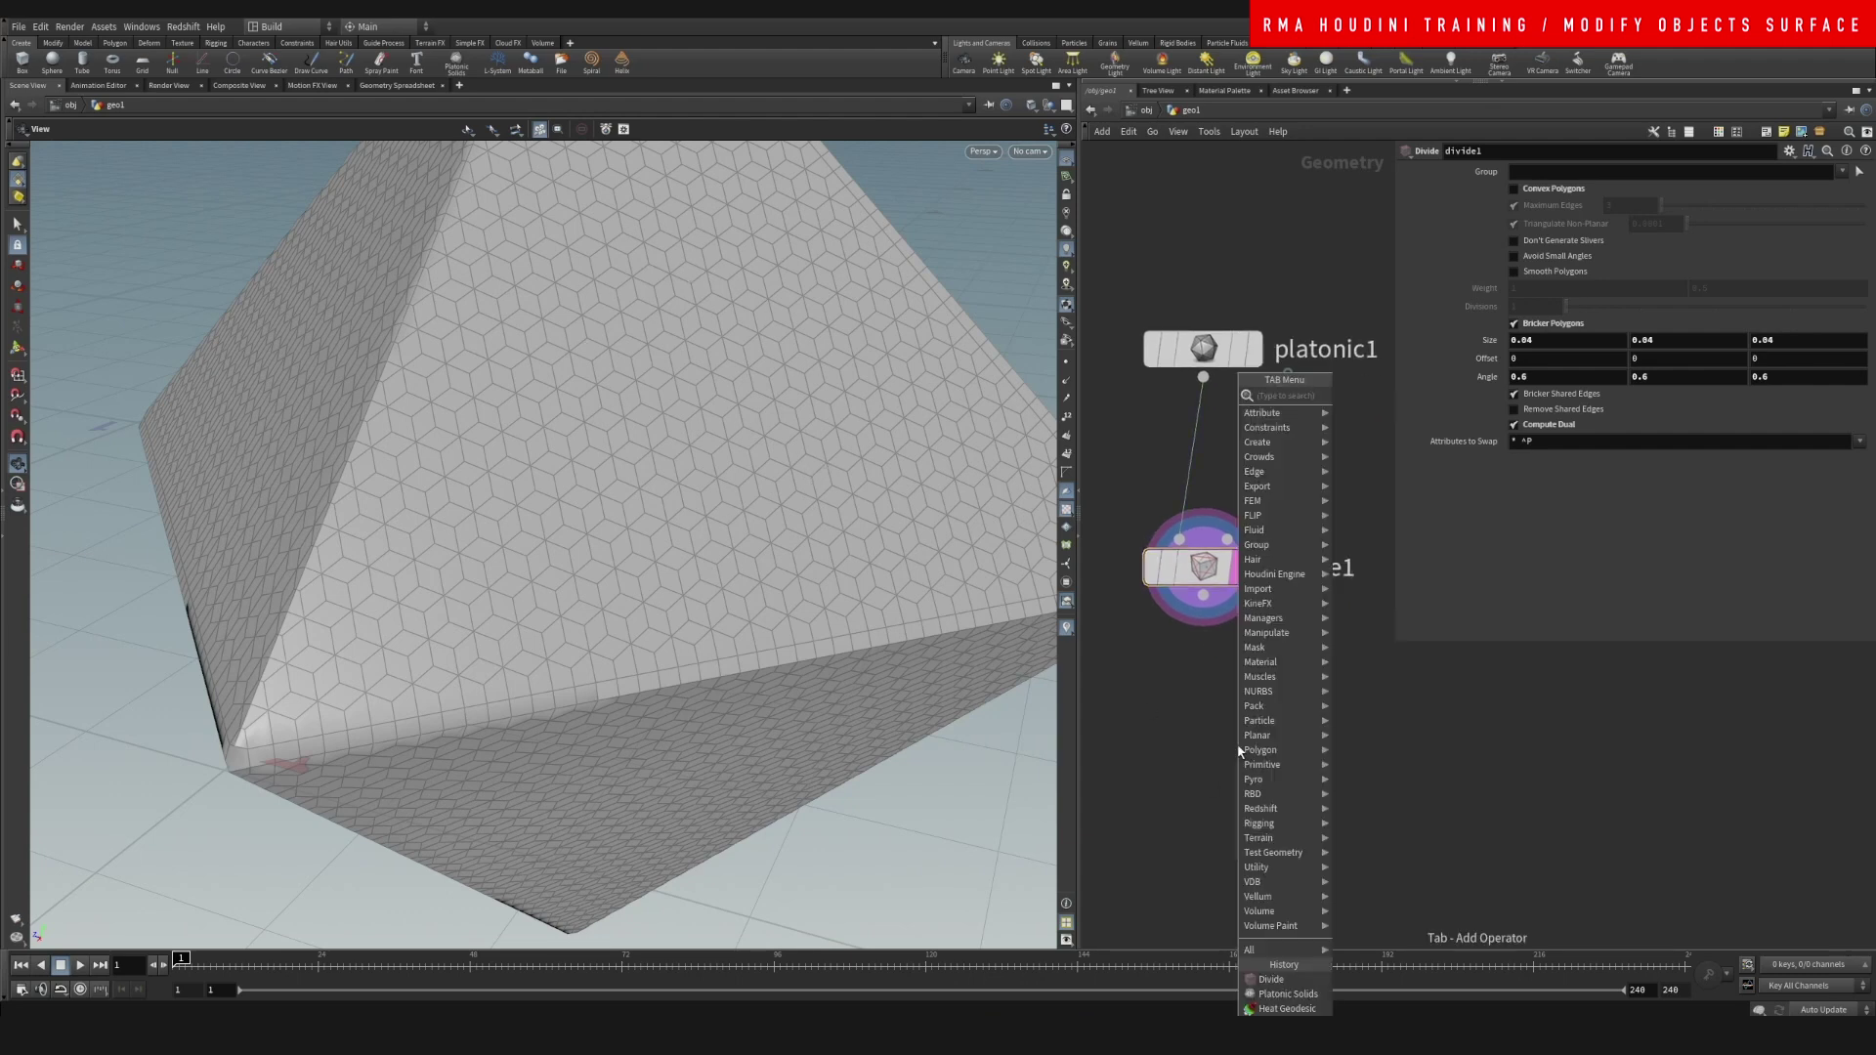
pyautogui.write('polyex')
pyautogui.press('Return')
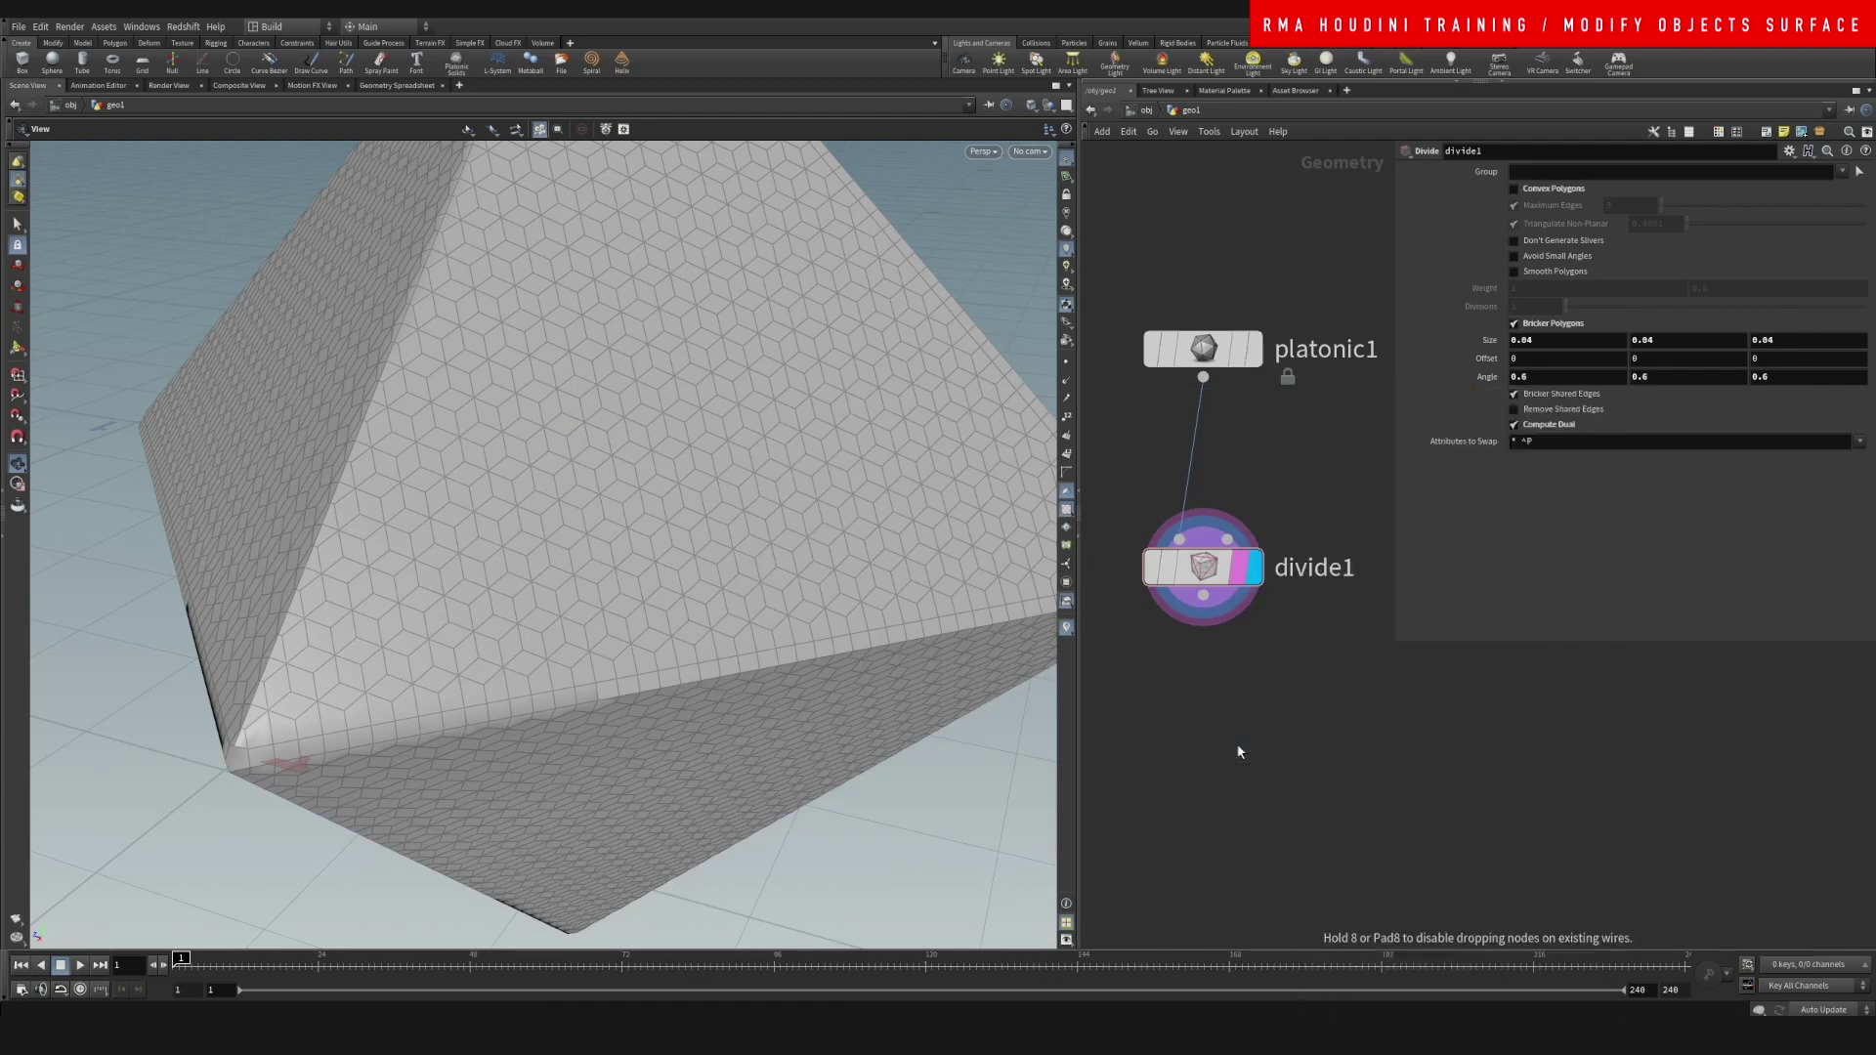
pyautogui.click(1236, 746)
# - Set the PolyExtrude node to divide into Individual Elements, and connect and display it after the Divide node
pyautogui.click(1573, 190)
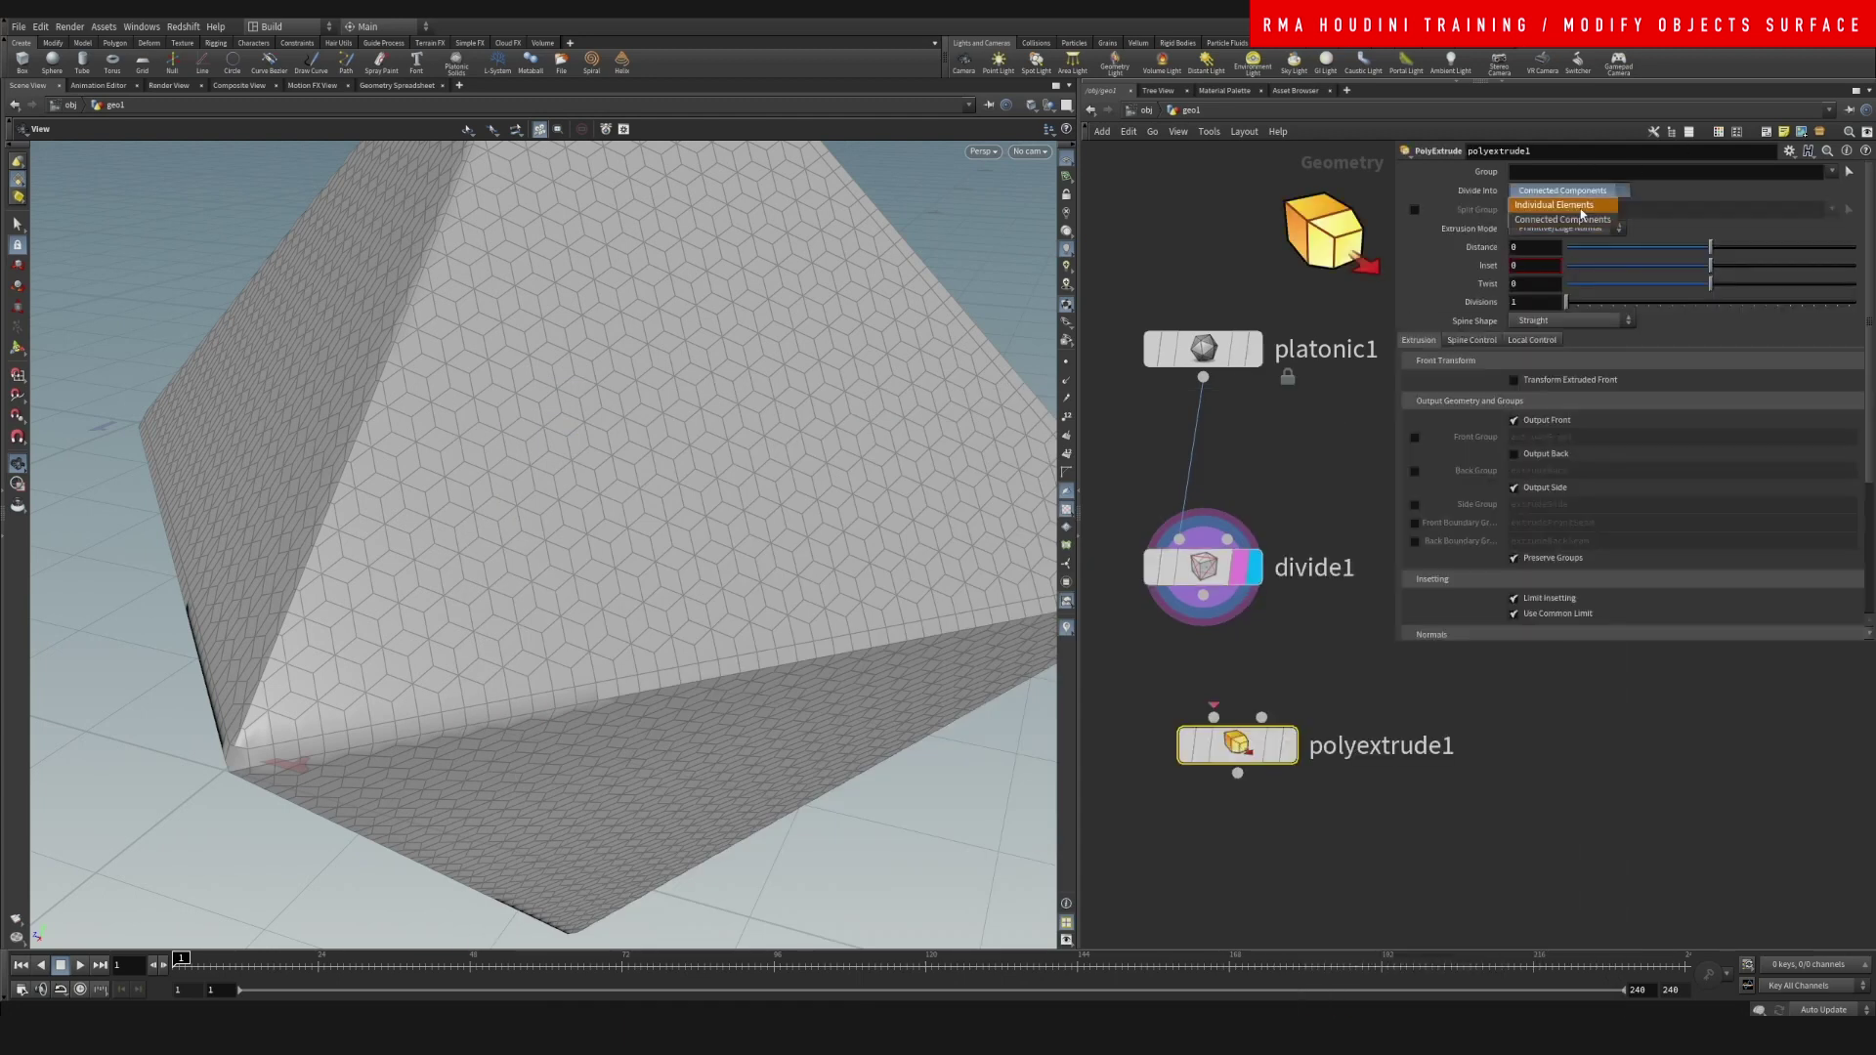
pyautogui.click(1585, 213)
pyautogui.moveTo(1202, 595); pyautogui.dragTo(1225, 727)
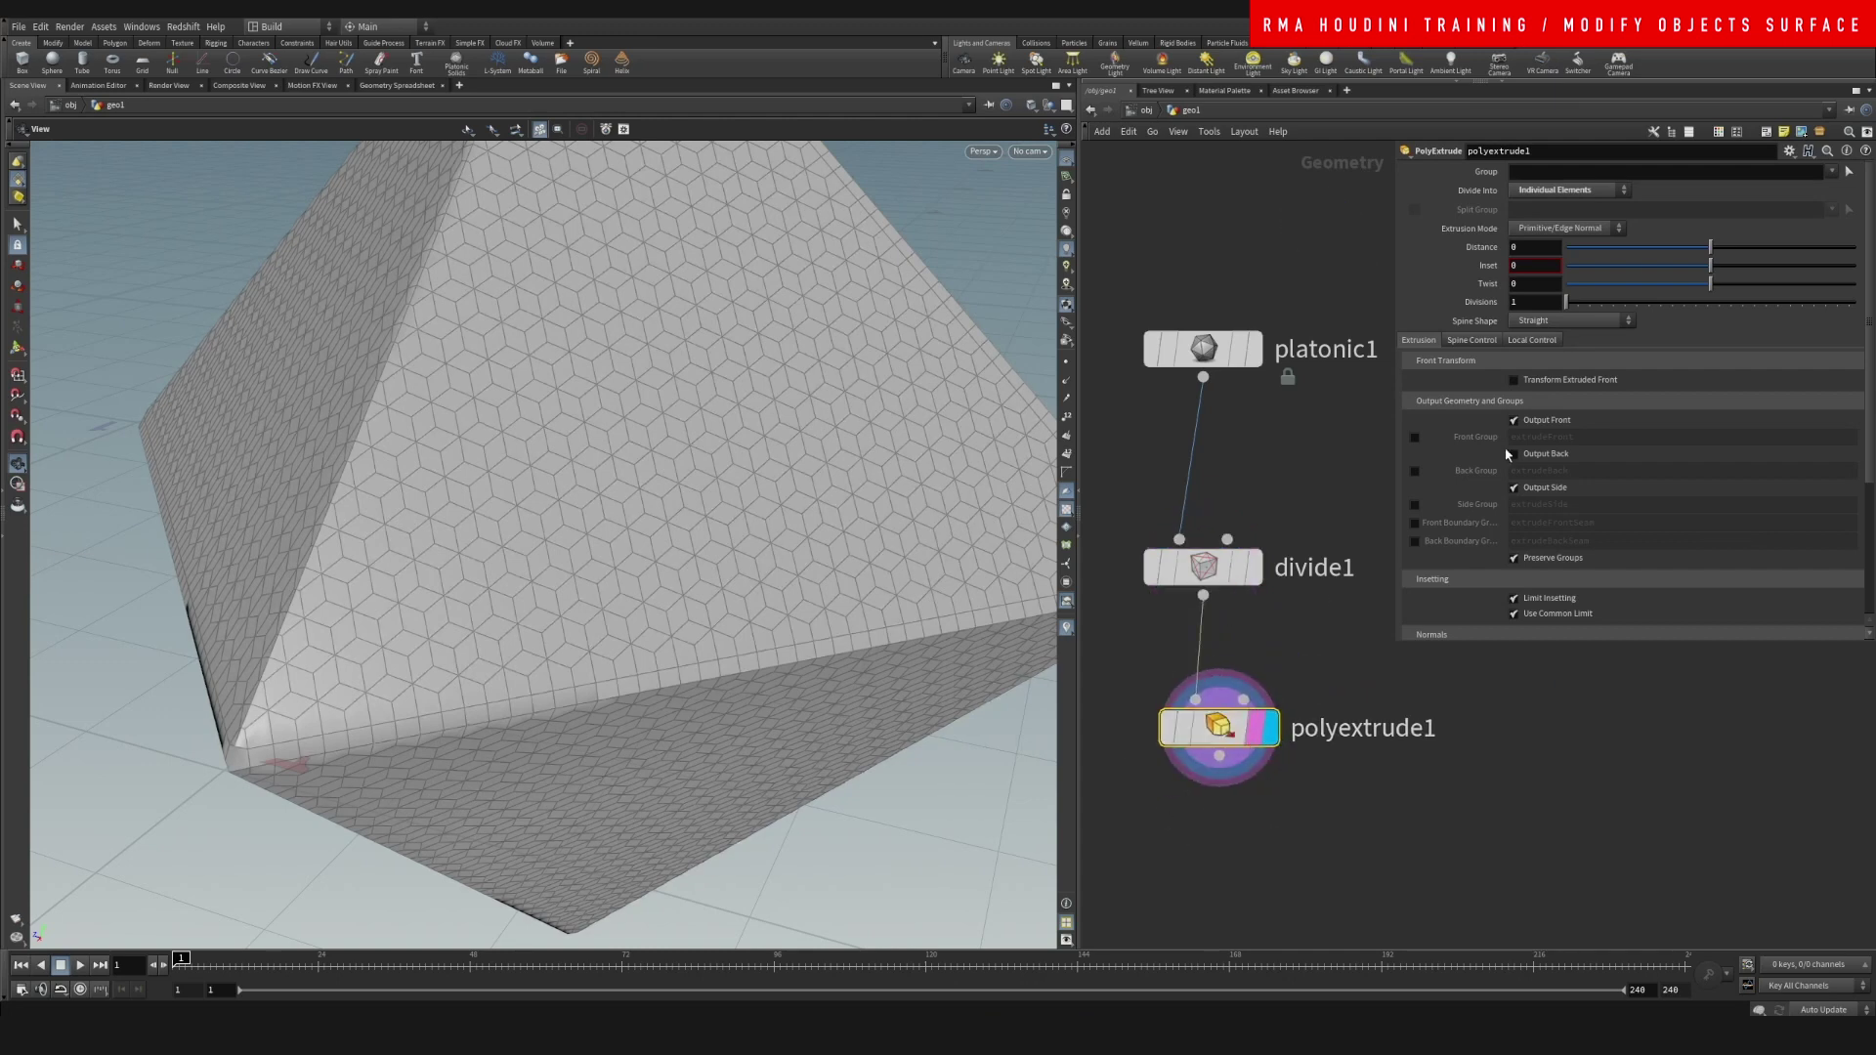
# - Try an Inset of -0.02 on the PolyExtrude node, keeping its Extrusion Mode at Primitive/Edge Normal
pyautogui.moveTo(1537, 275)
pyautogui.mouseDown(button='middle')
pyautogui.moveTo(1542, 322)
pyautogui.moveTo(1526, 320)
pyautogui.moveTo(1548, 318)
pyautogui.mouseUp(button='middle')
pyautogui.moveTo(1721, 270); pyautogui.dragTo(1706, 272)
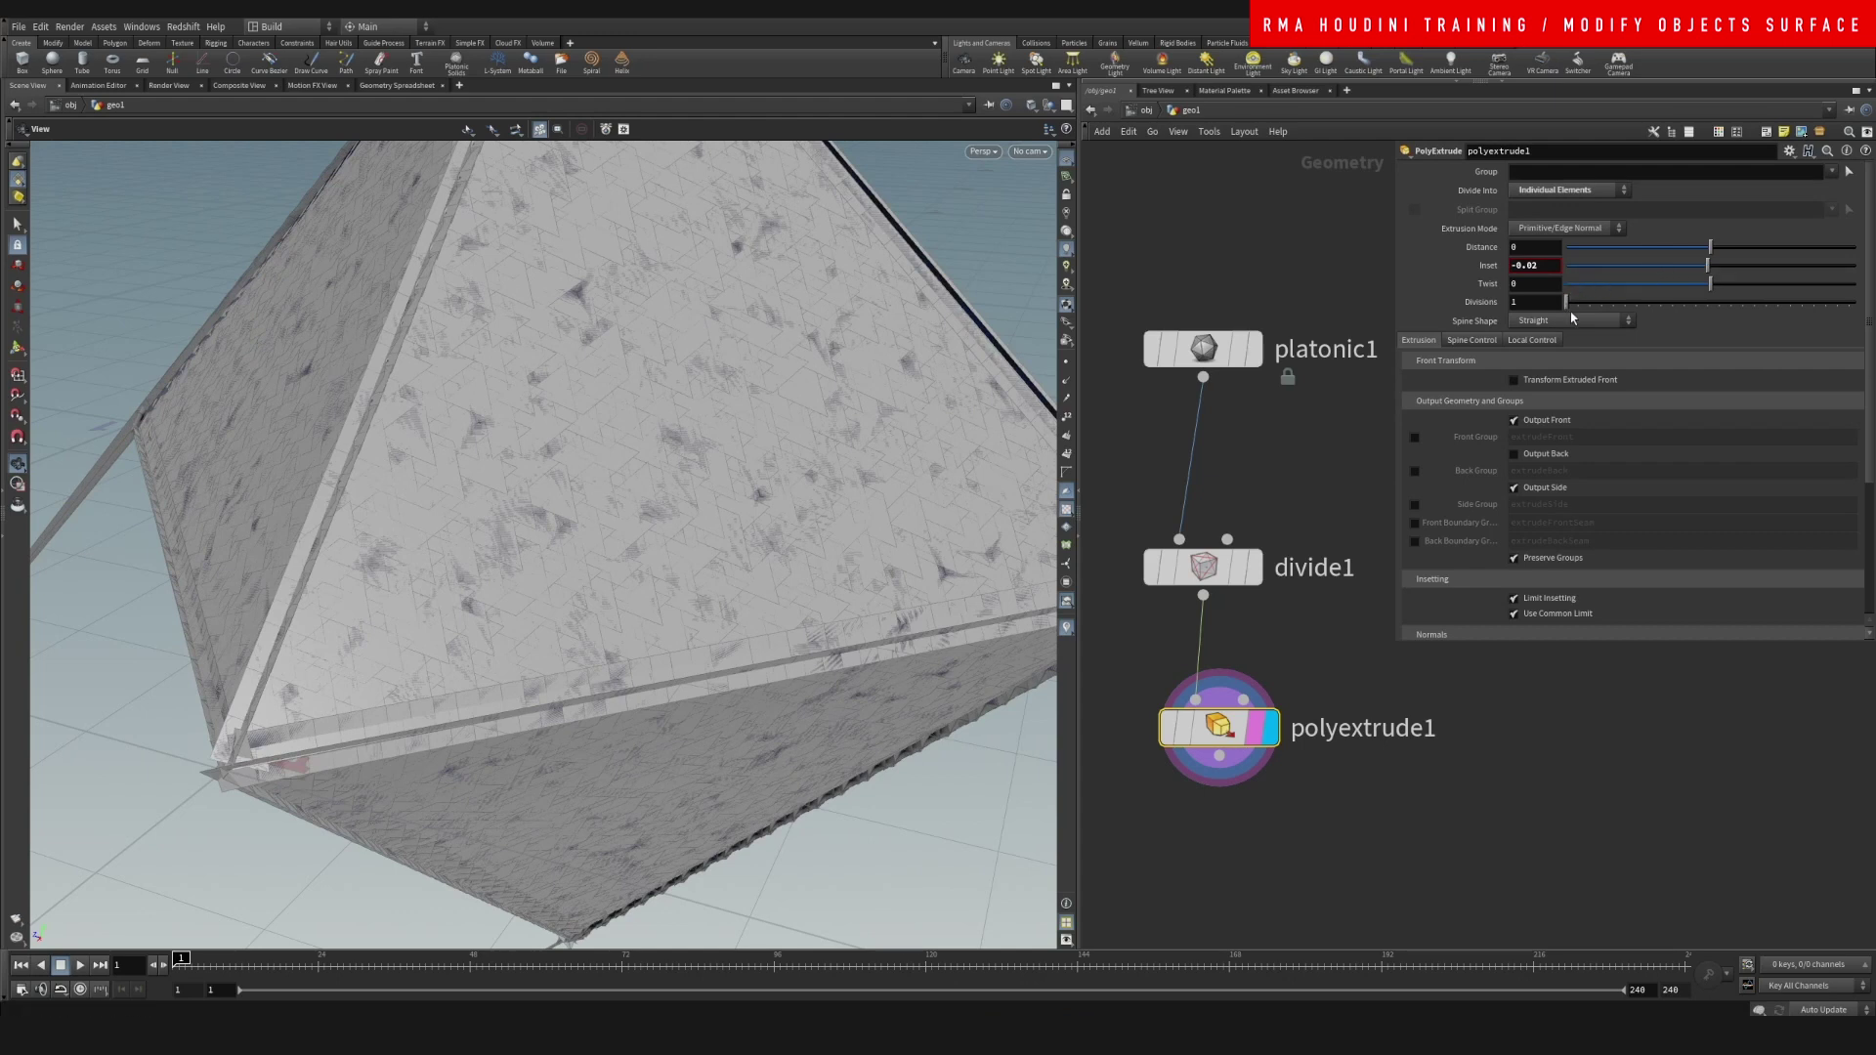
pyautogui.click(1600, 231)
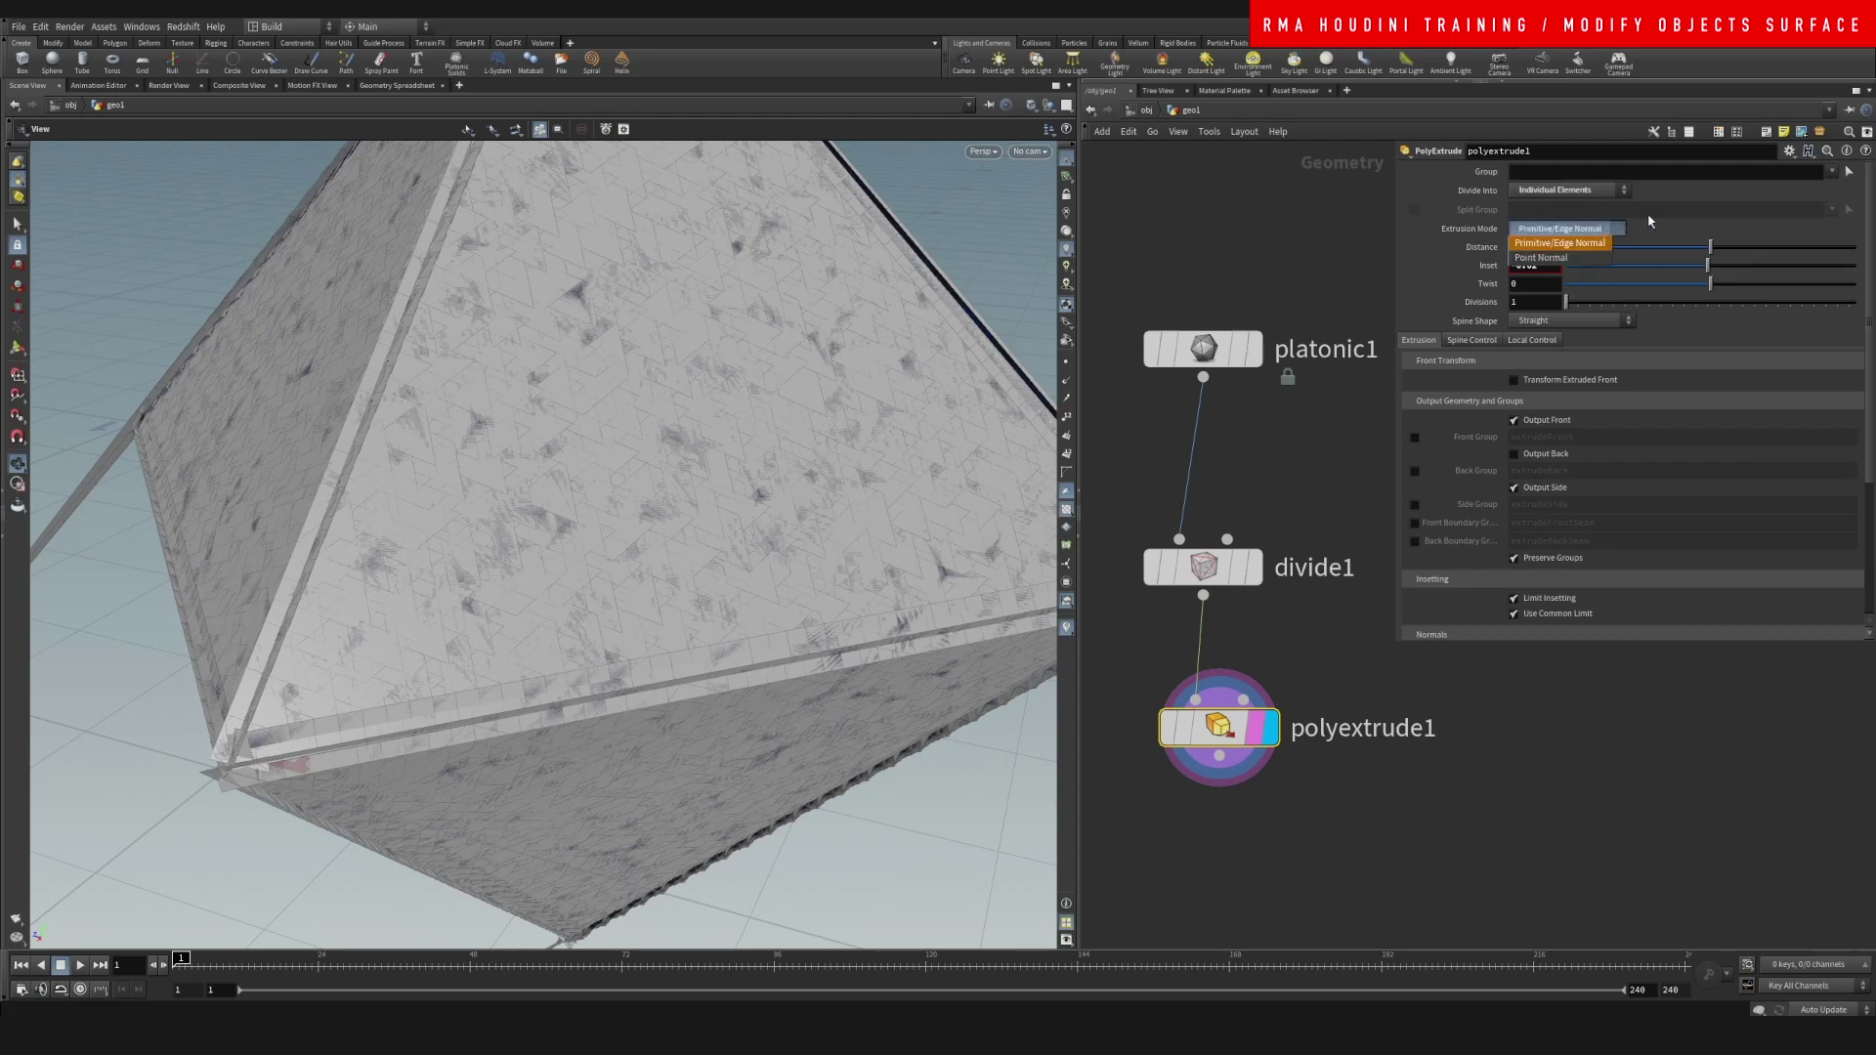
pyautogui.click(1556, 243)
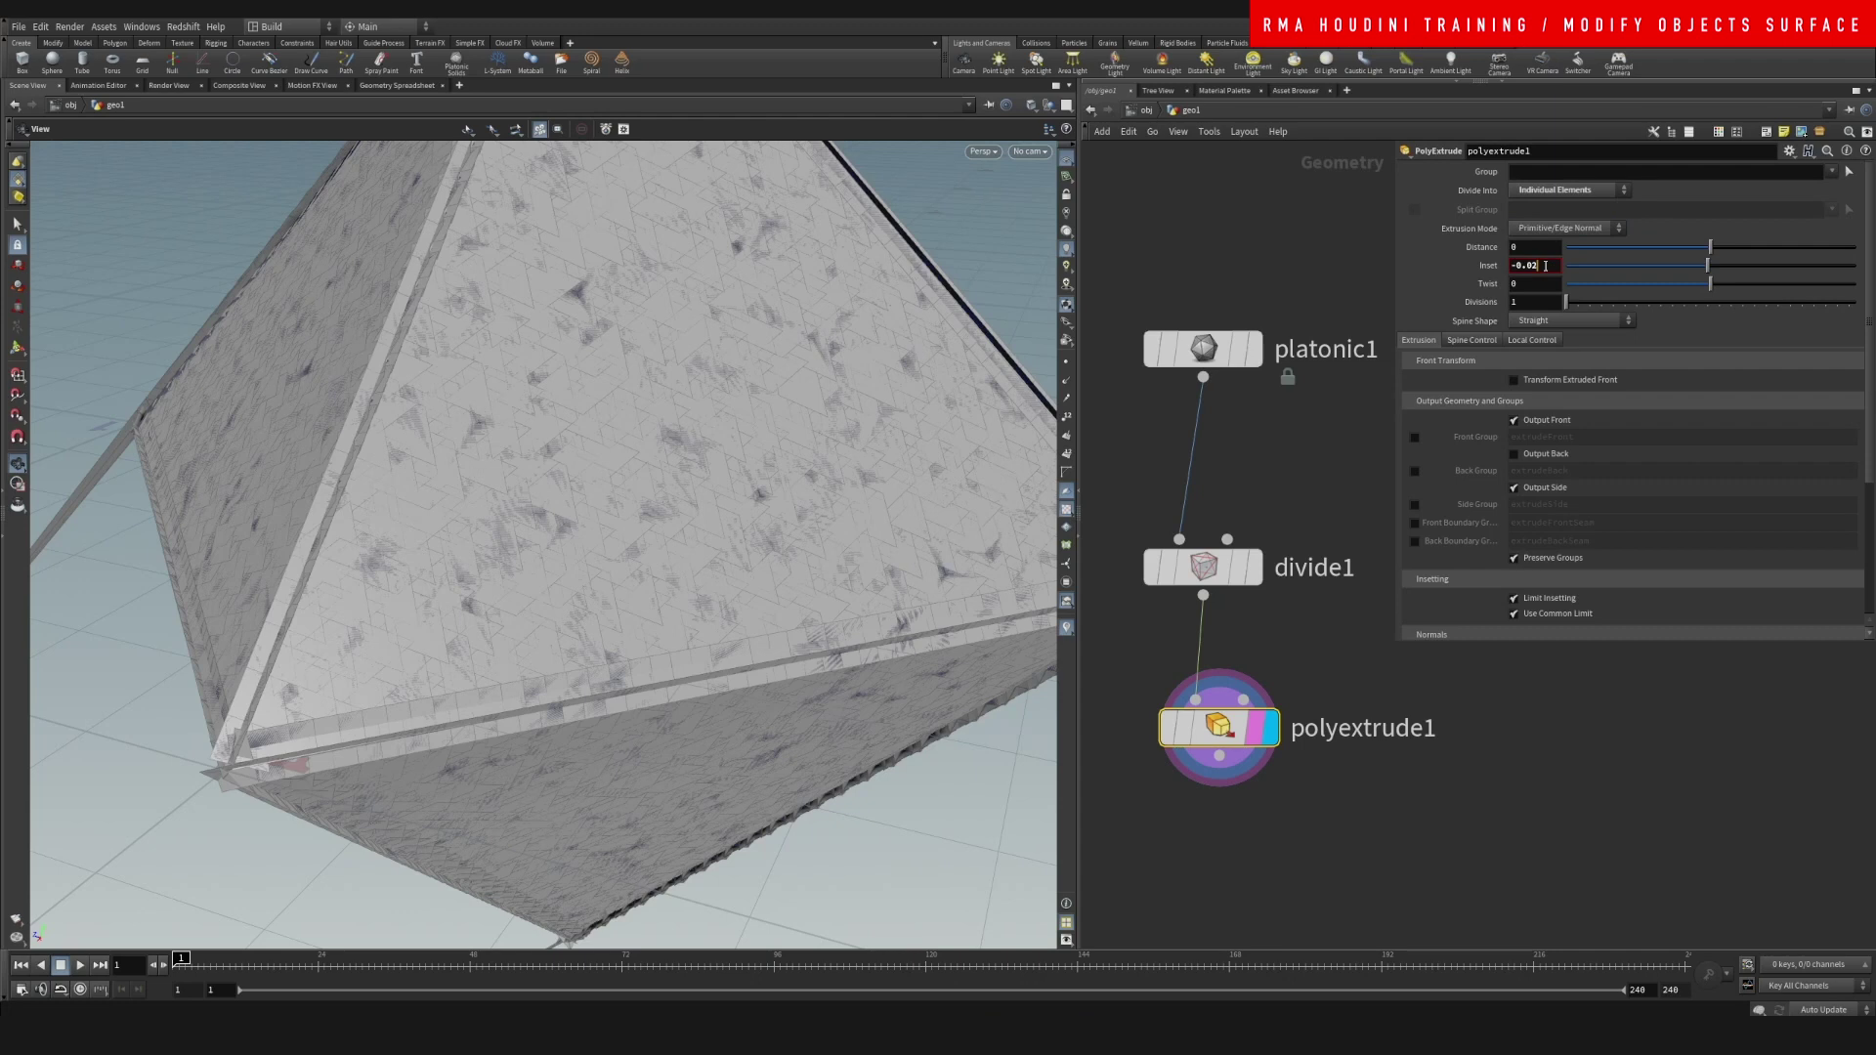
# - Set the PolyExtrude node's Inset to -0.001 and inspect the mesh pattern up close
pyautogui.write('1')
pyautogui.press('Return')
pyautogui.moveTo(601, 510); pyautogui.dragTo(528, 596)
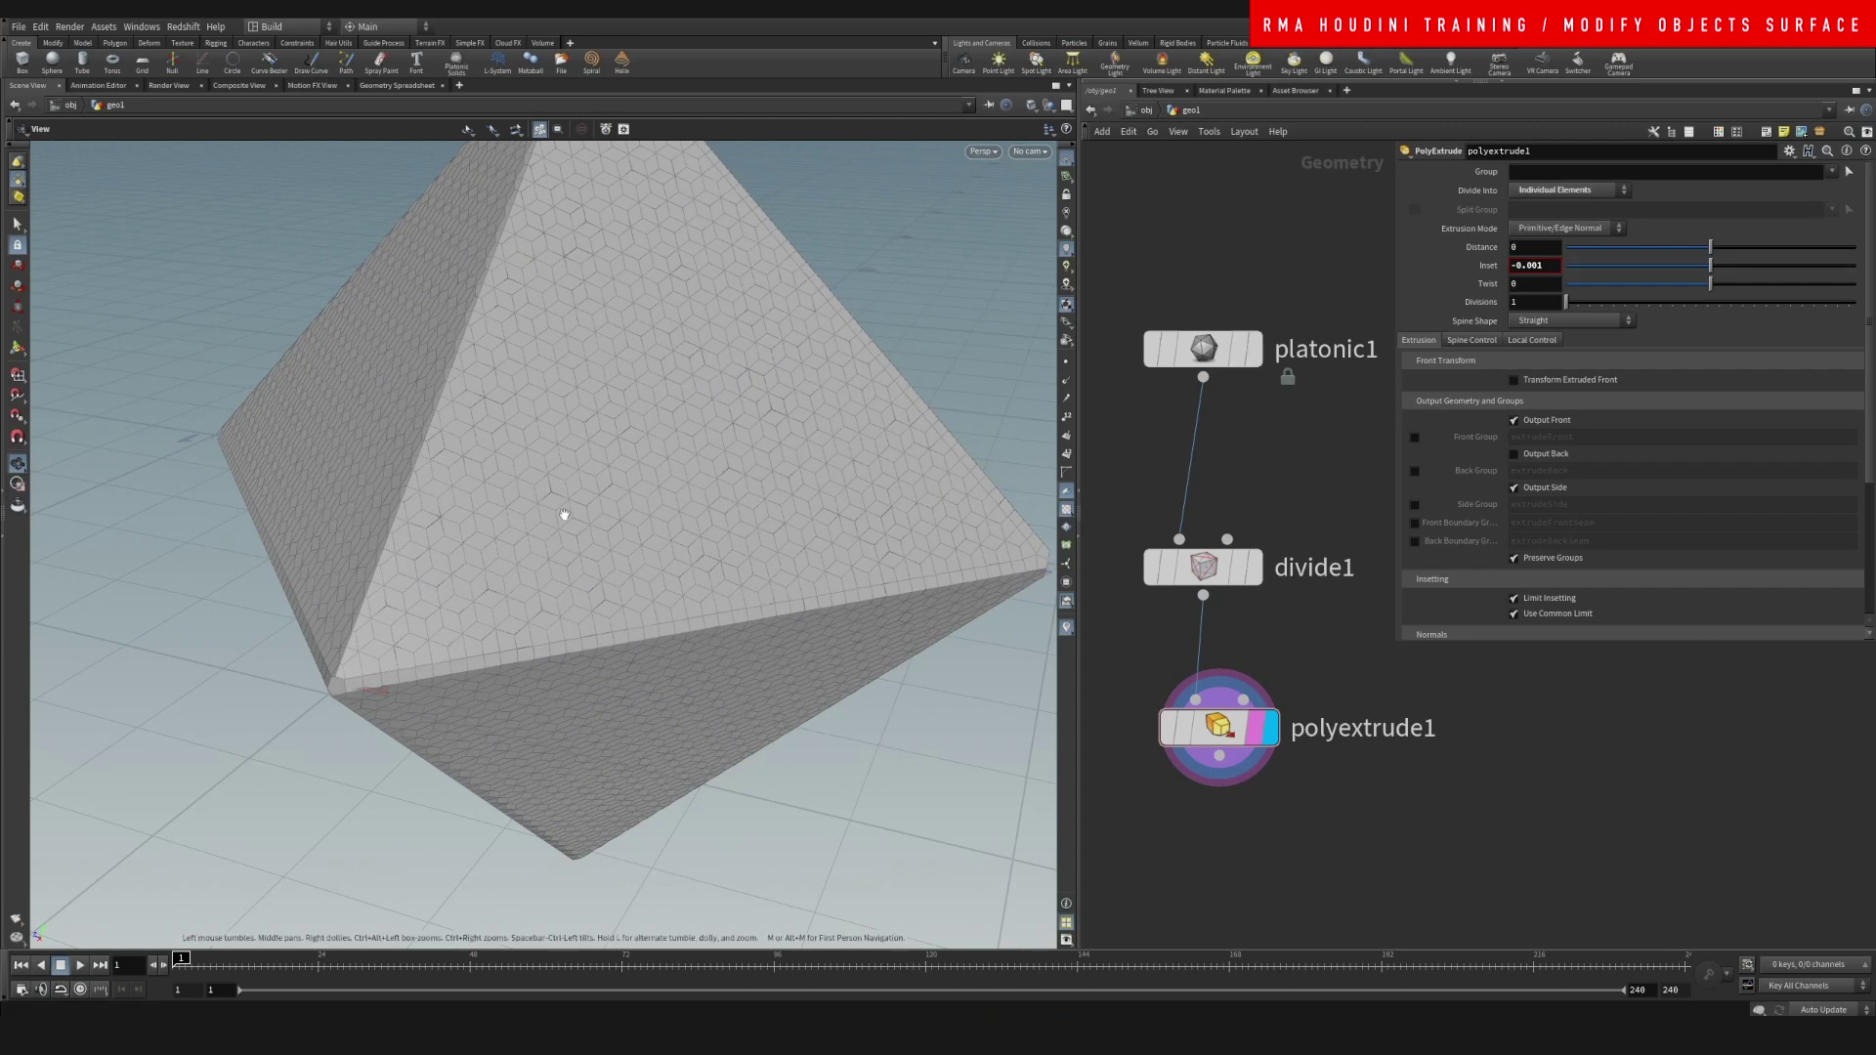
pyautogui.moveTo(409, 665); pyautogui.dragTo(541, 535, button='right')
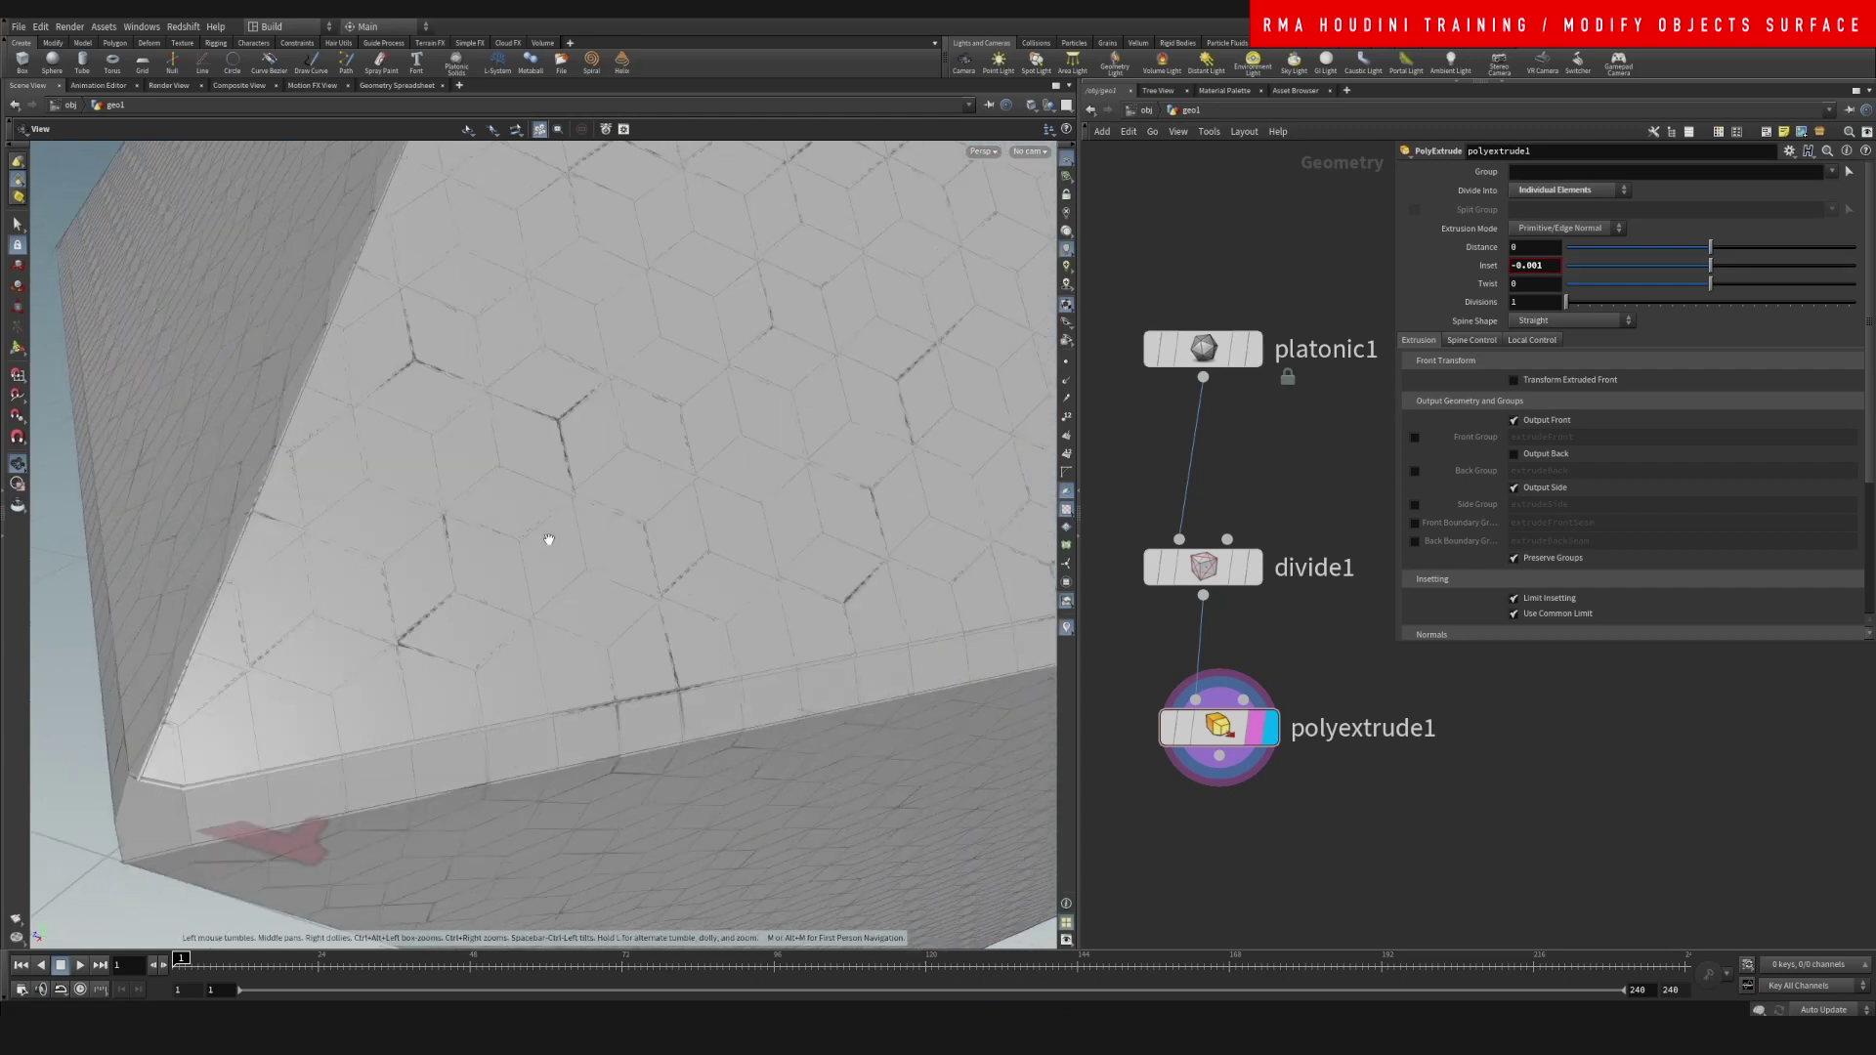
pyautogui.moveTo(506, 625)
pyautogui.mouseDown()
pyautogui.moveTo(525, 625)
pyautogui.moveTo(498, 621)
pyautogui.mouseUp()
# - Enable the extrudeSide Side Group on the PolyExtrude node and add a Delete node connected and displayed after it
pyautogui.moveTo(1389, 787); pyautogui.dragTo(1328, 620, button='middle')
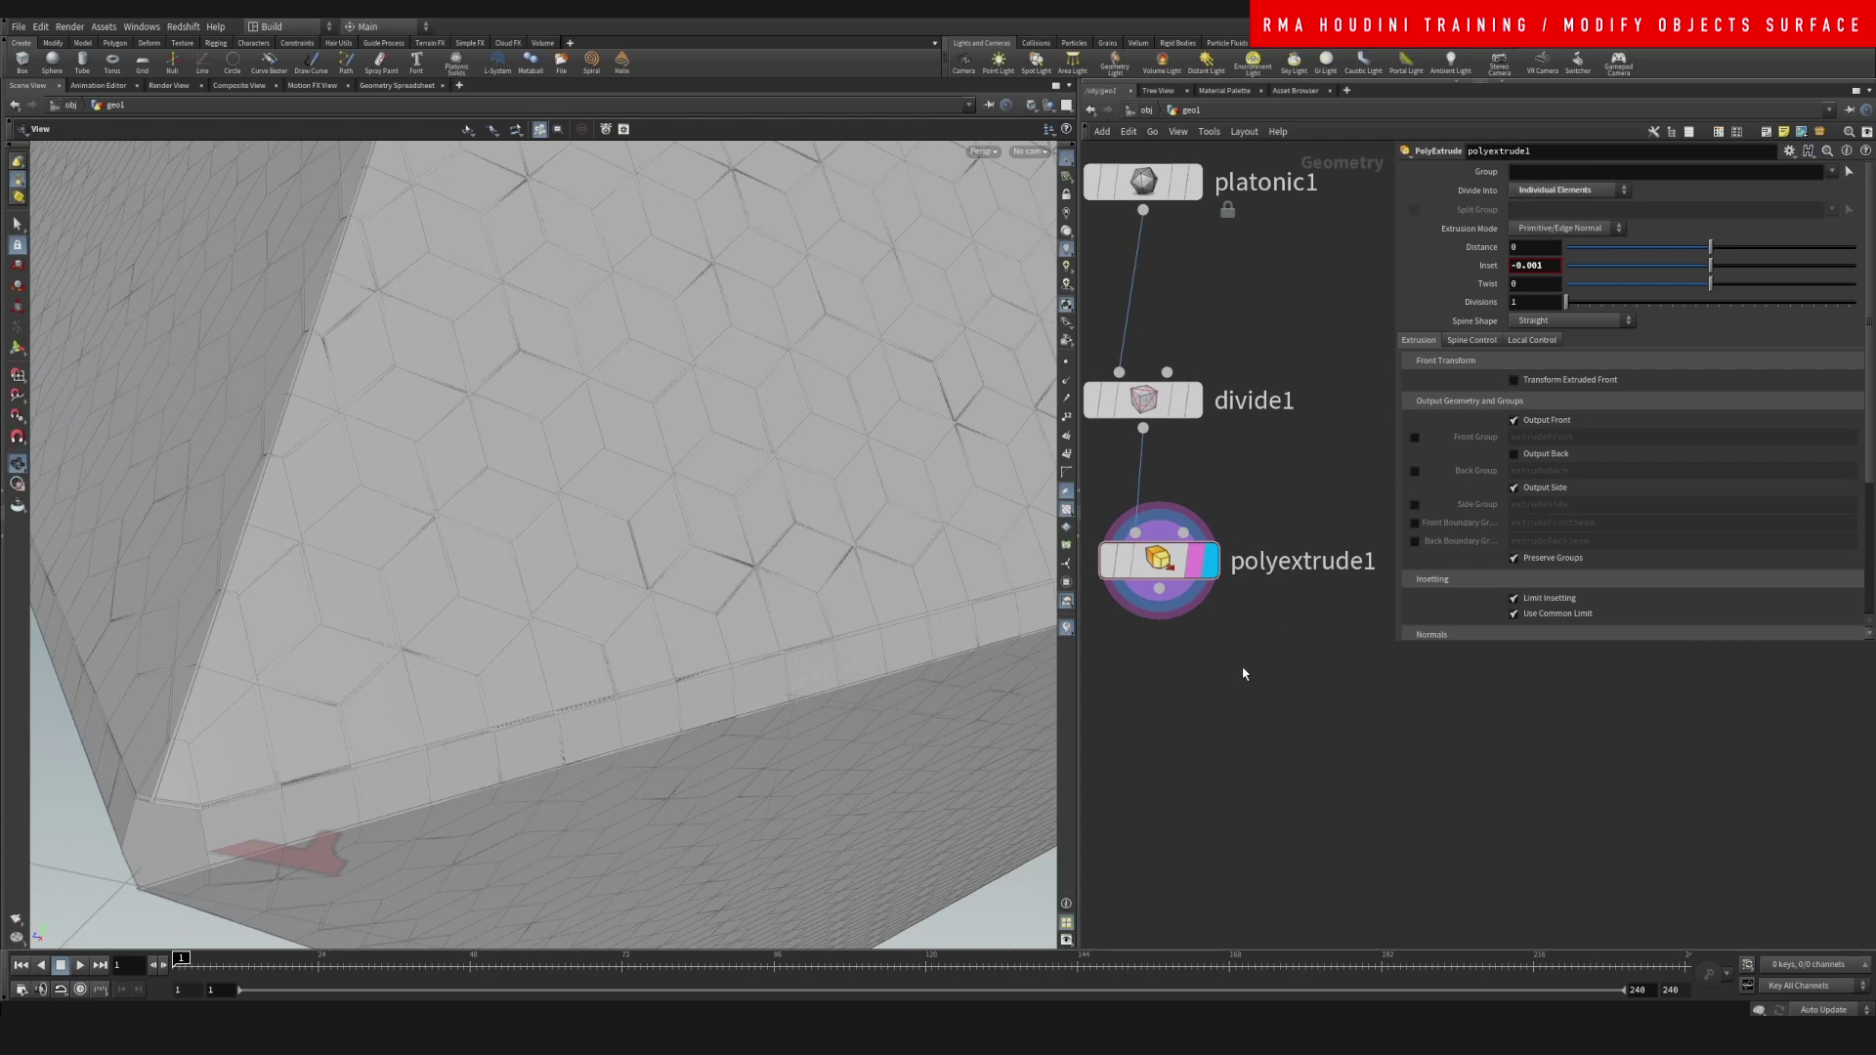
pyautogui.click(1414, 505)
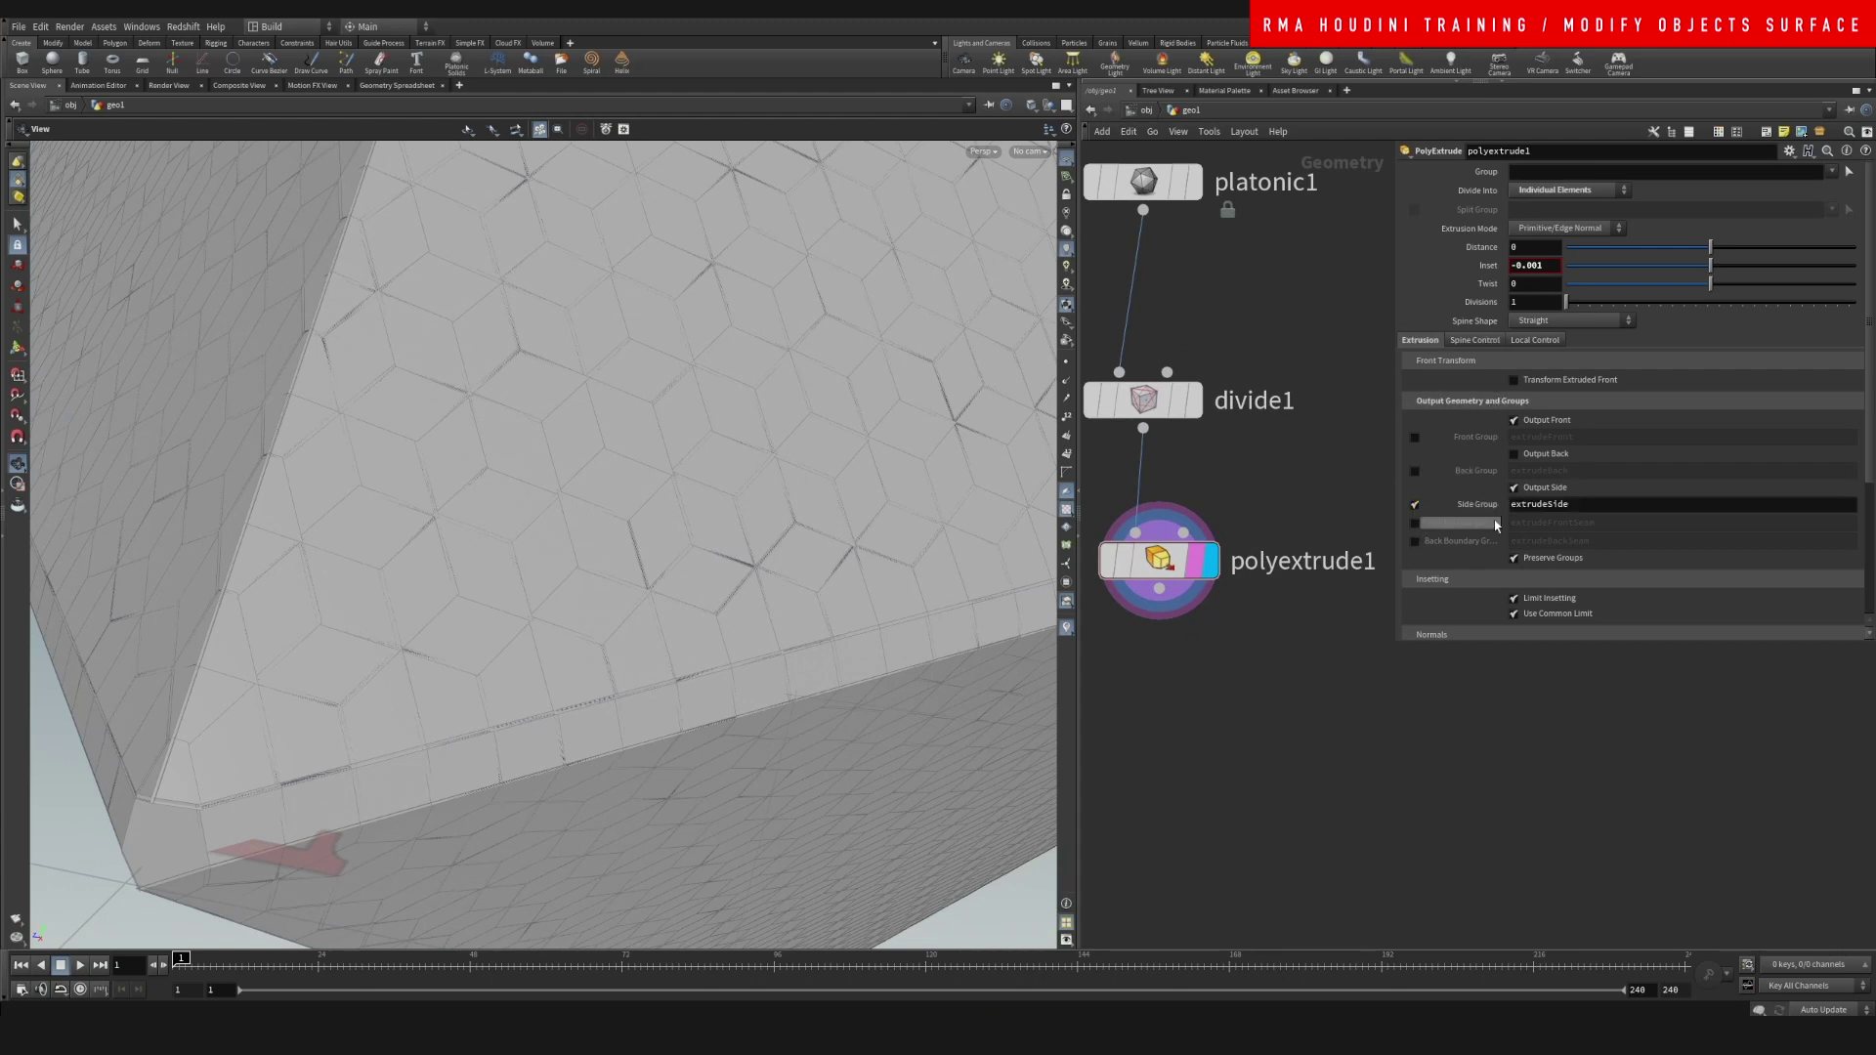
pyautogui.moveTo(1234, 658); pyautogui.dragTo(1315, 599, button='middle')
pyautogui.press('Tab')
pyautogui.write('de')
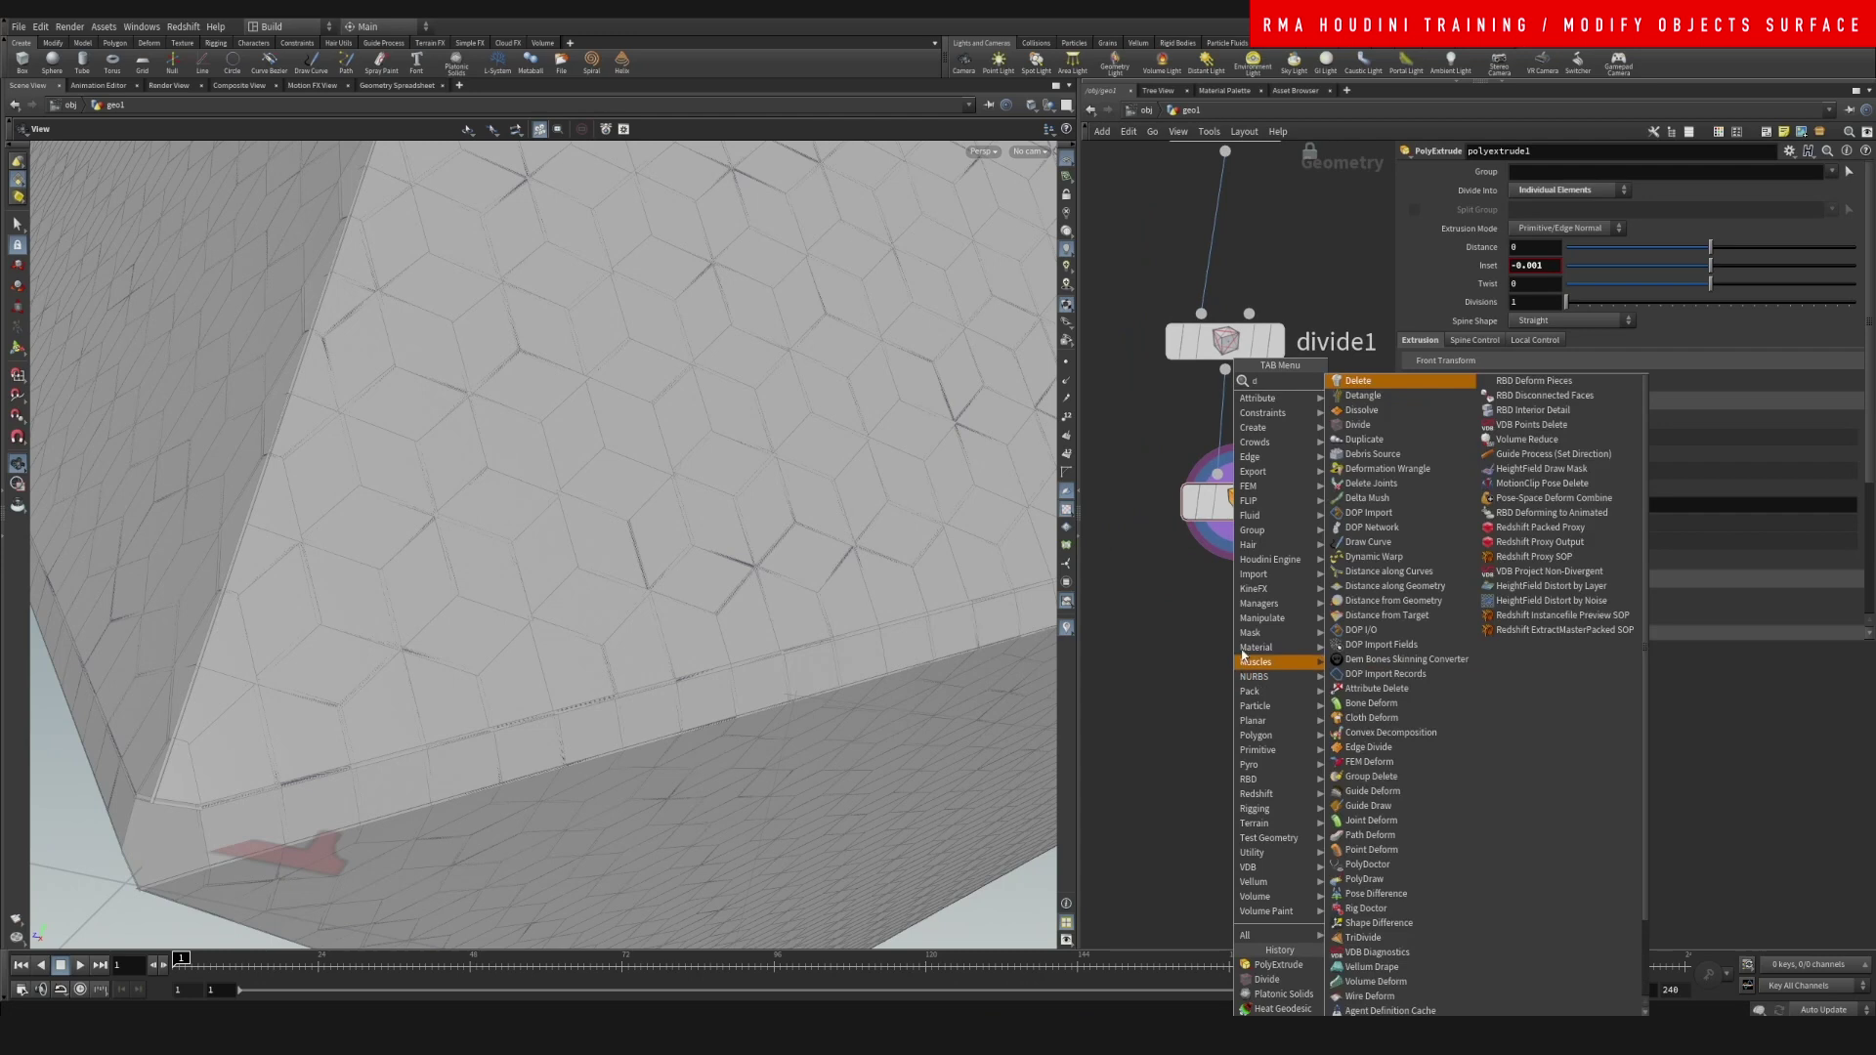
pyautogui.click(1358, 380)
pyautogui.click(1270, 624)
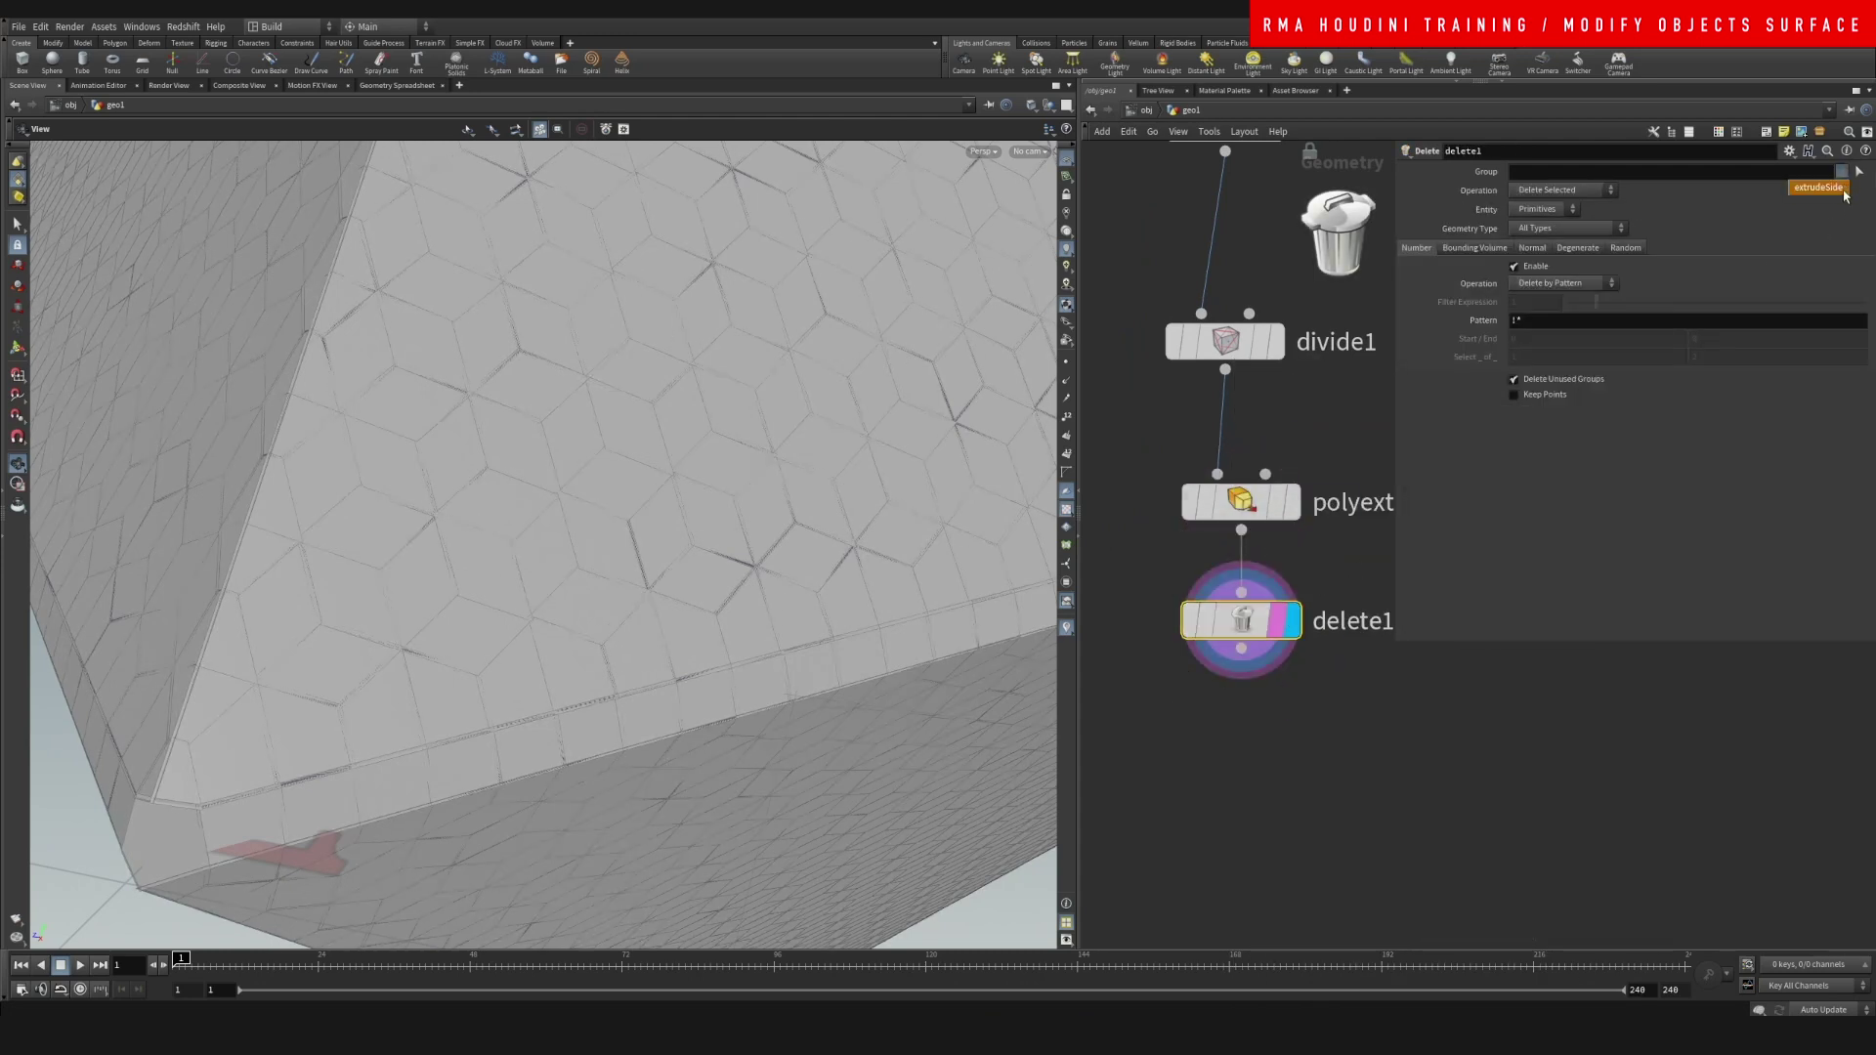
# - Set the Delete node's Group to extrudeSide and its Operation to Delete Non-Selected, and inspect the wireframe-like strips
pyautogui.click(1832, 191)
pyautogui.click(1561, 190)
pyautogui.click(1561, 208)
pyautogui.moveTo(727, 497); pyautogui.dragTo(750, 511, button='right')
pyautogui.moveTo(794, 460); pyautogui.dragTo(644, 543)
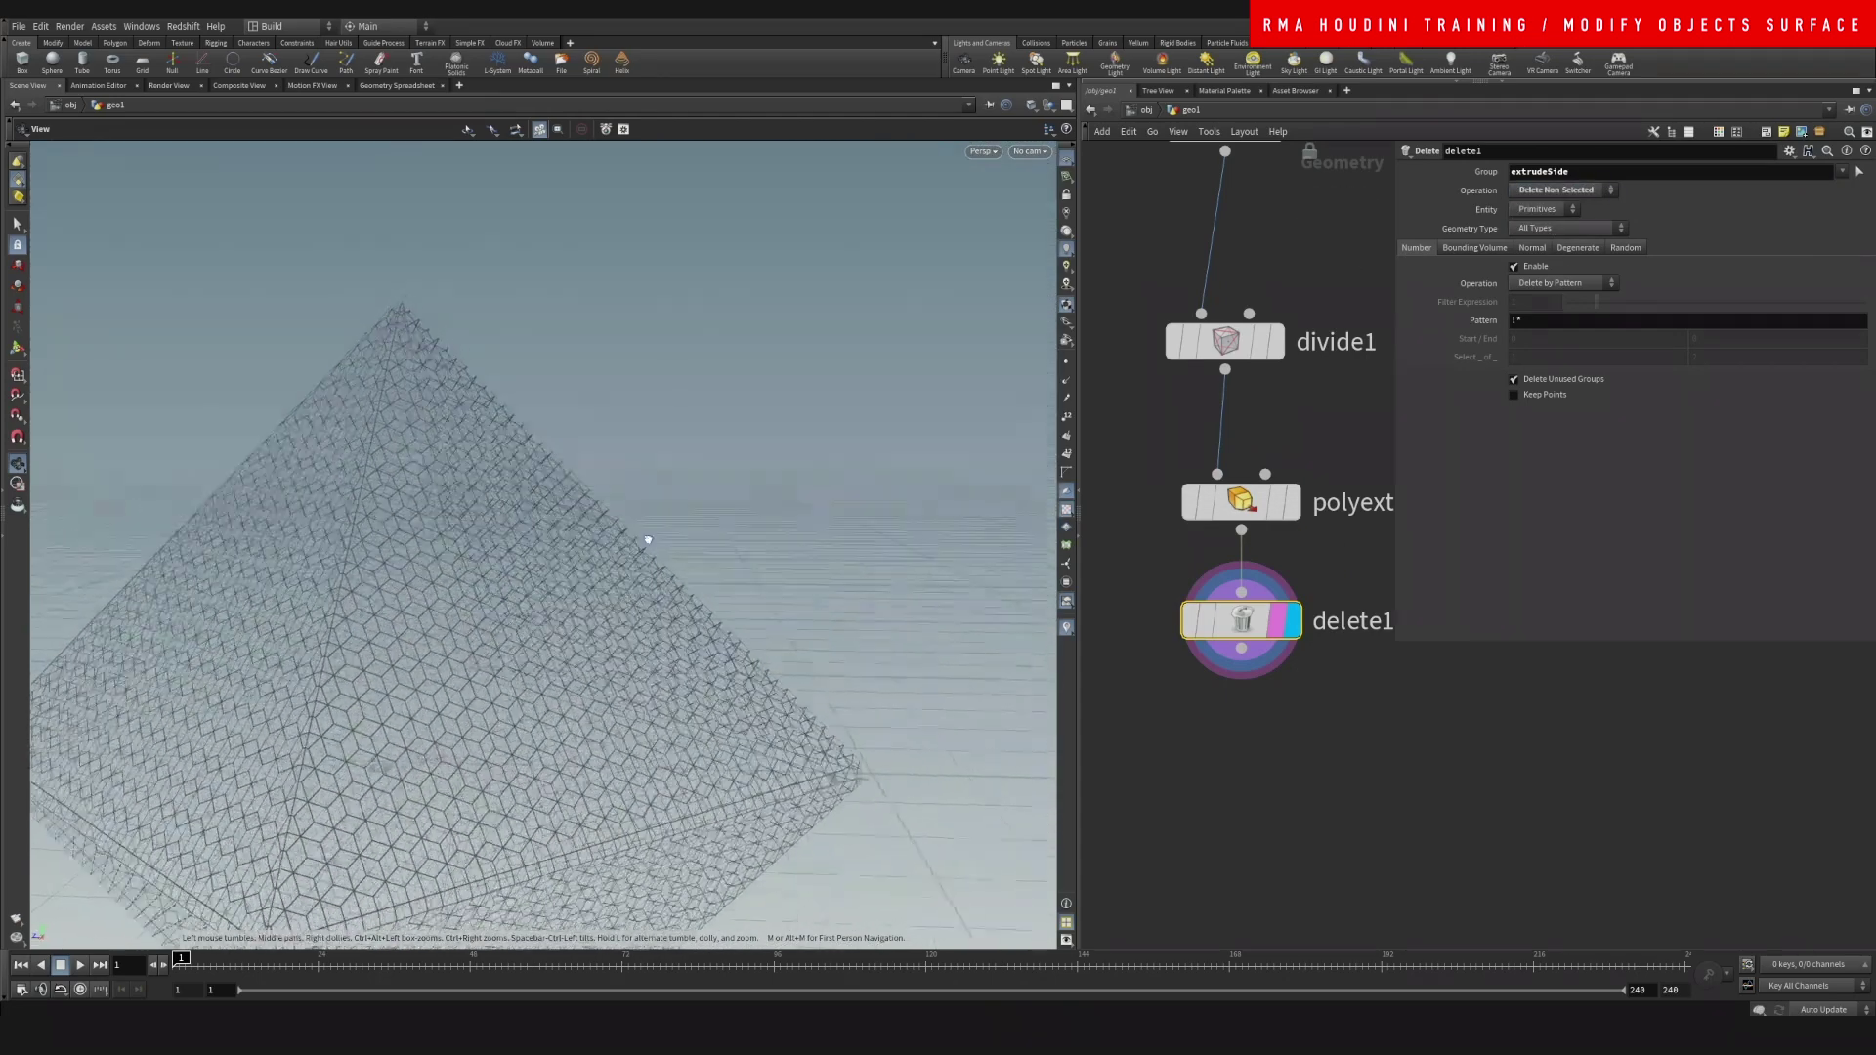
pyautogui.scroll(6, 720, 285)
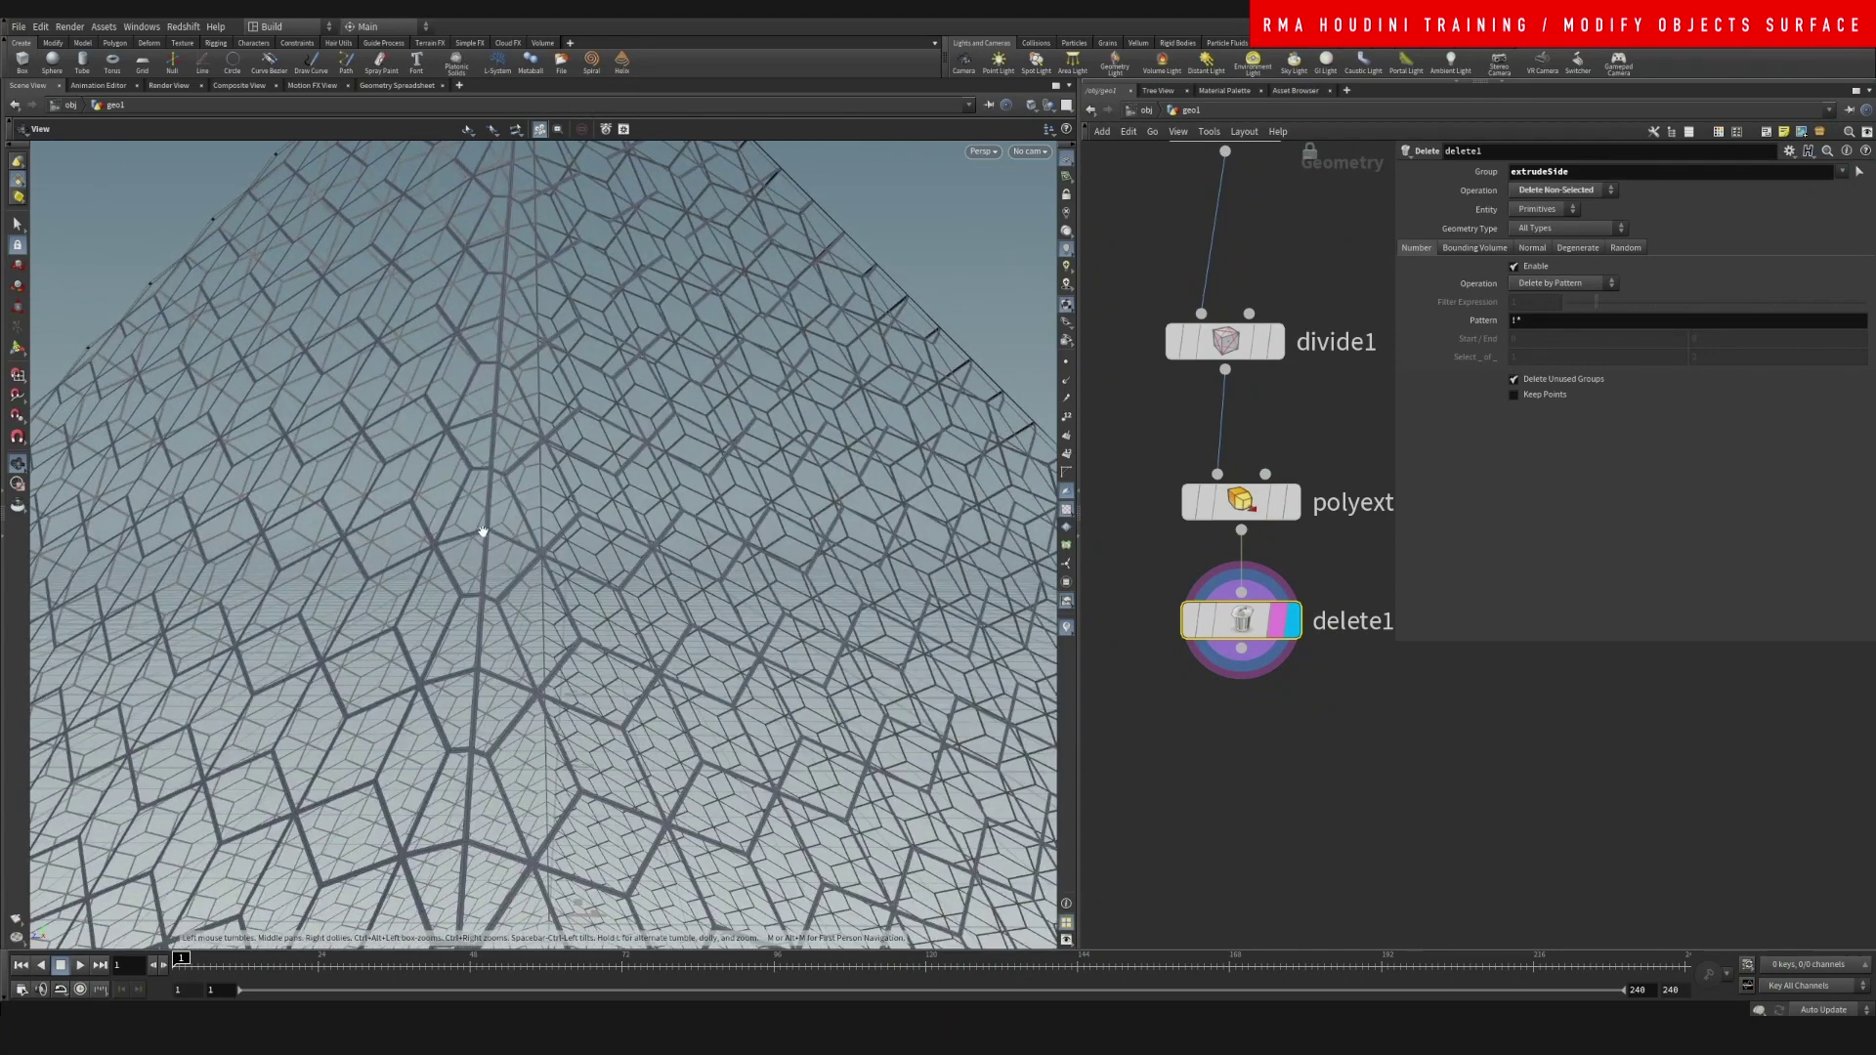
pyautogui.scroll(-6, 661, 434)
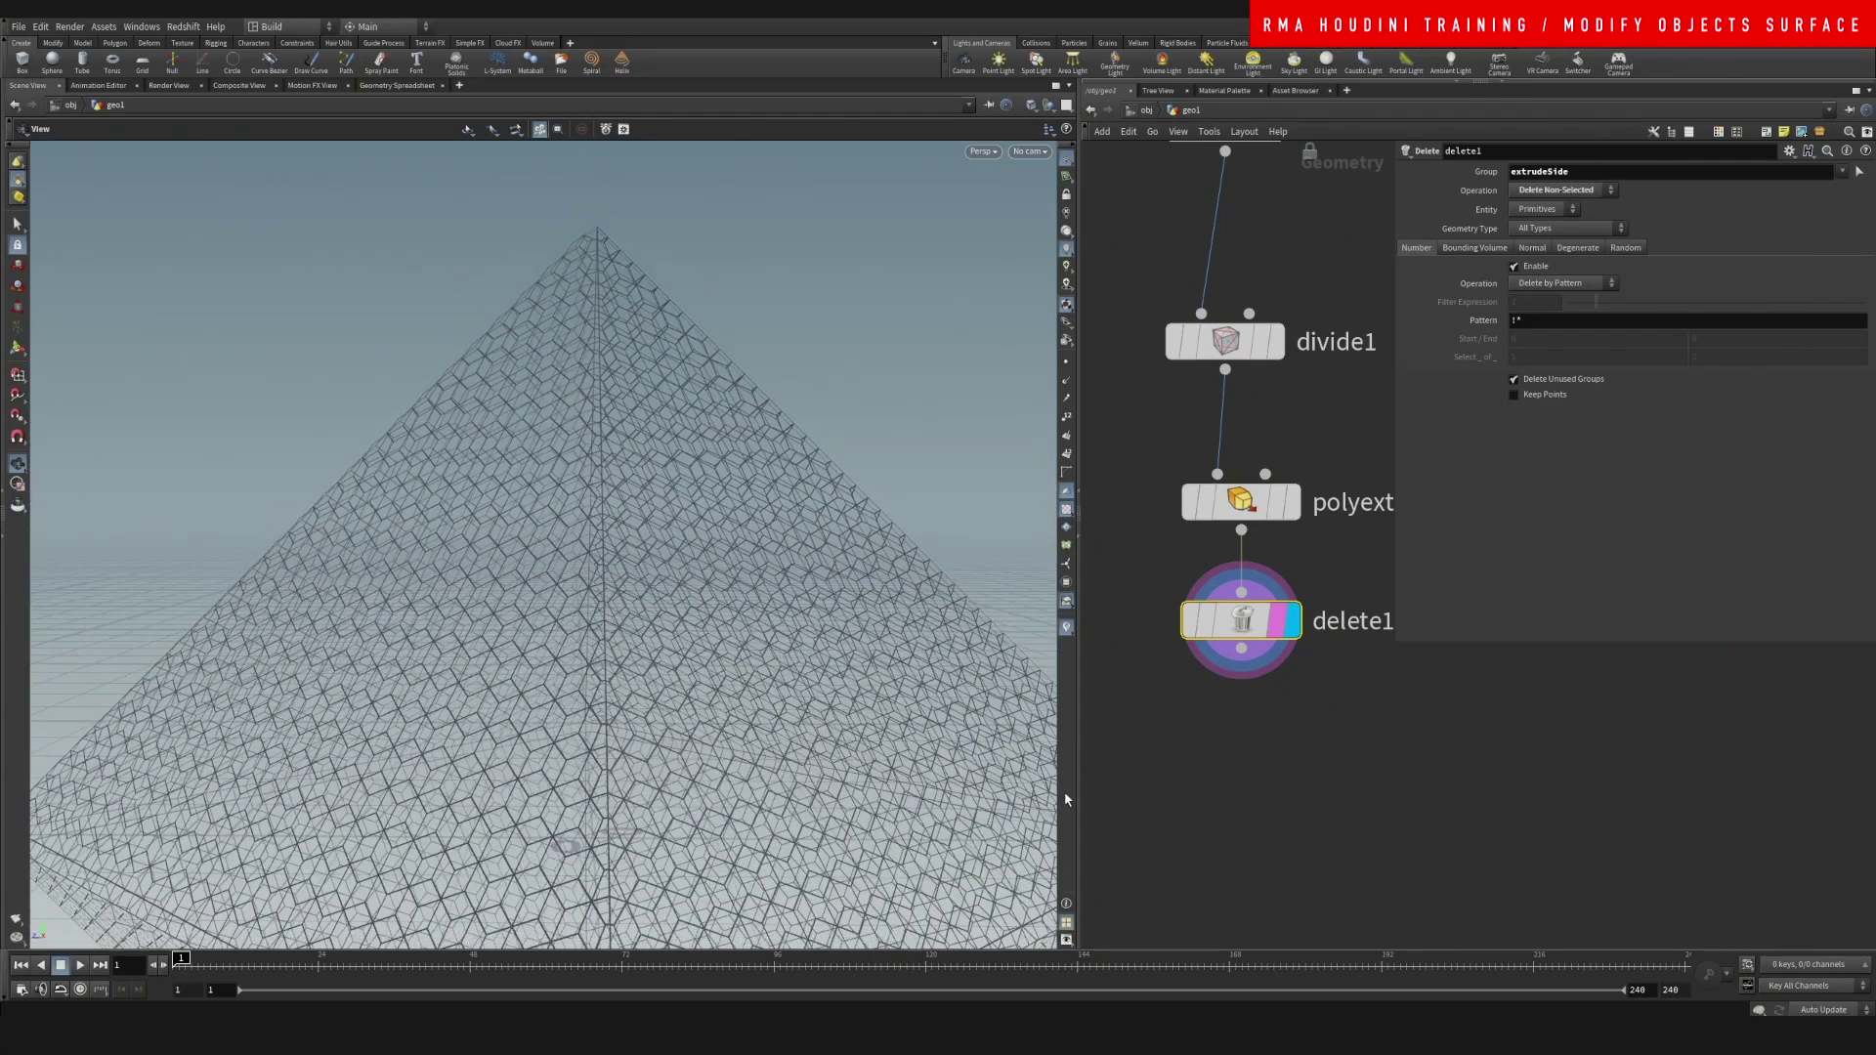
# - Set the Delete node's Operation back to Delete Selected and inspect the remaining faces
pyautogui.moveTo(1254, 659); pyautogui.dragTo(1233, 557, button='middle')
pyautogui.click(1560, 190)
pyautogui.click(1559, 201)
pyautogui.moveTo(611, 431)
pyautogui.mouseDown()
pyautogui.moveTo(617, 537)
pyautogui.moveTo(670, 624)
pyautogui.mouseUp()
pyautogui.scroll(6, 774, 519)
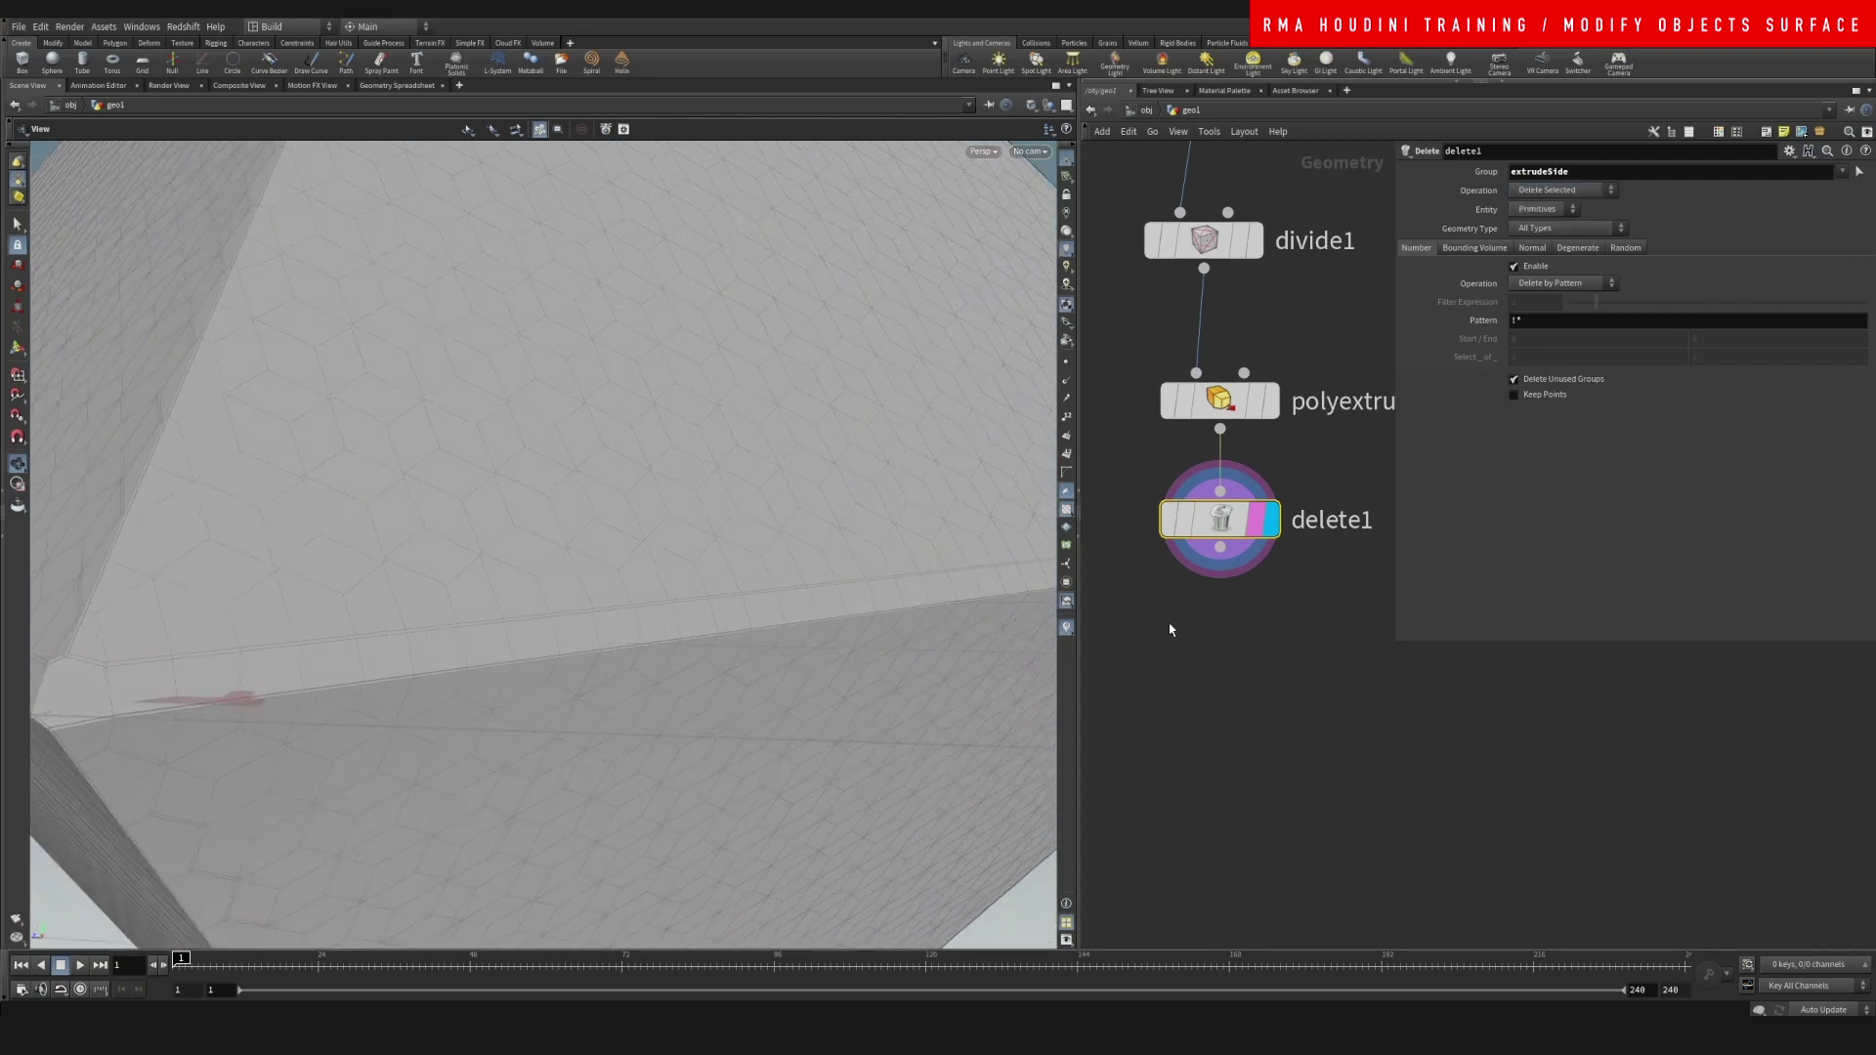
# - Add and display a second PolyExtrude node after the Delete node, and try and undo a Distance of about 0.168
pyautogui.press('Tab')
pyautogui.write('ex')
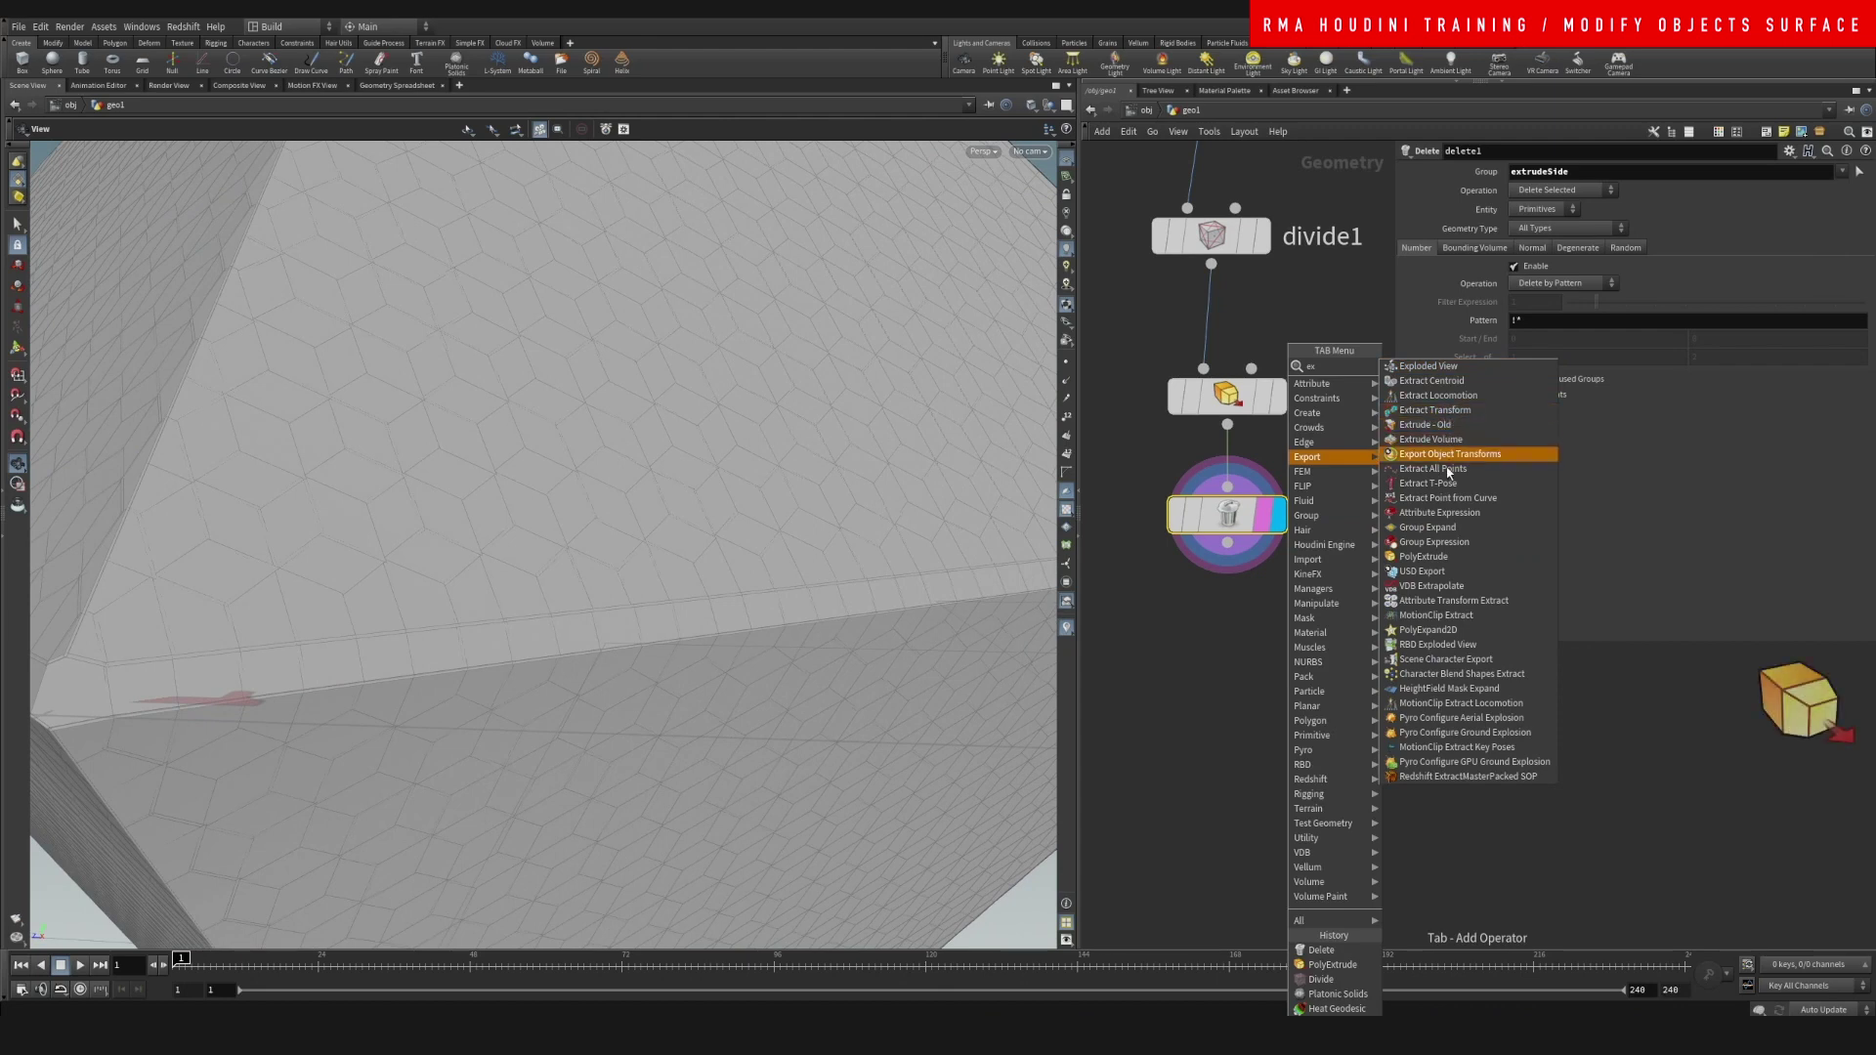
pyautogui.click(1454, 557)
pyautogui.click(1290, 635)
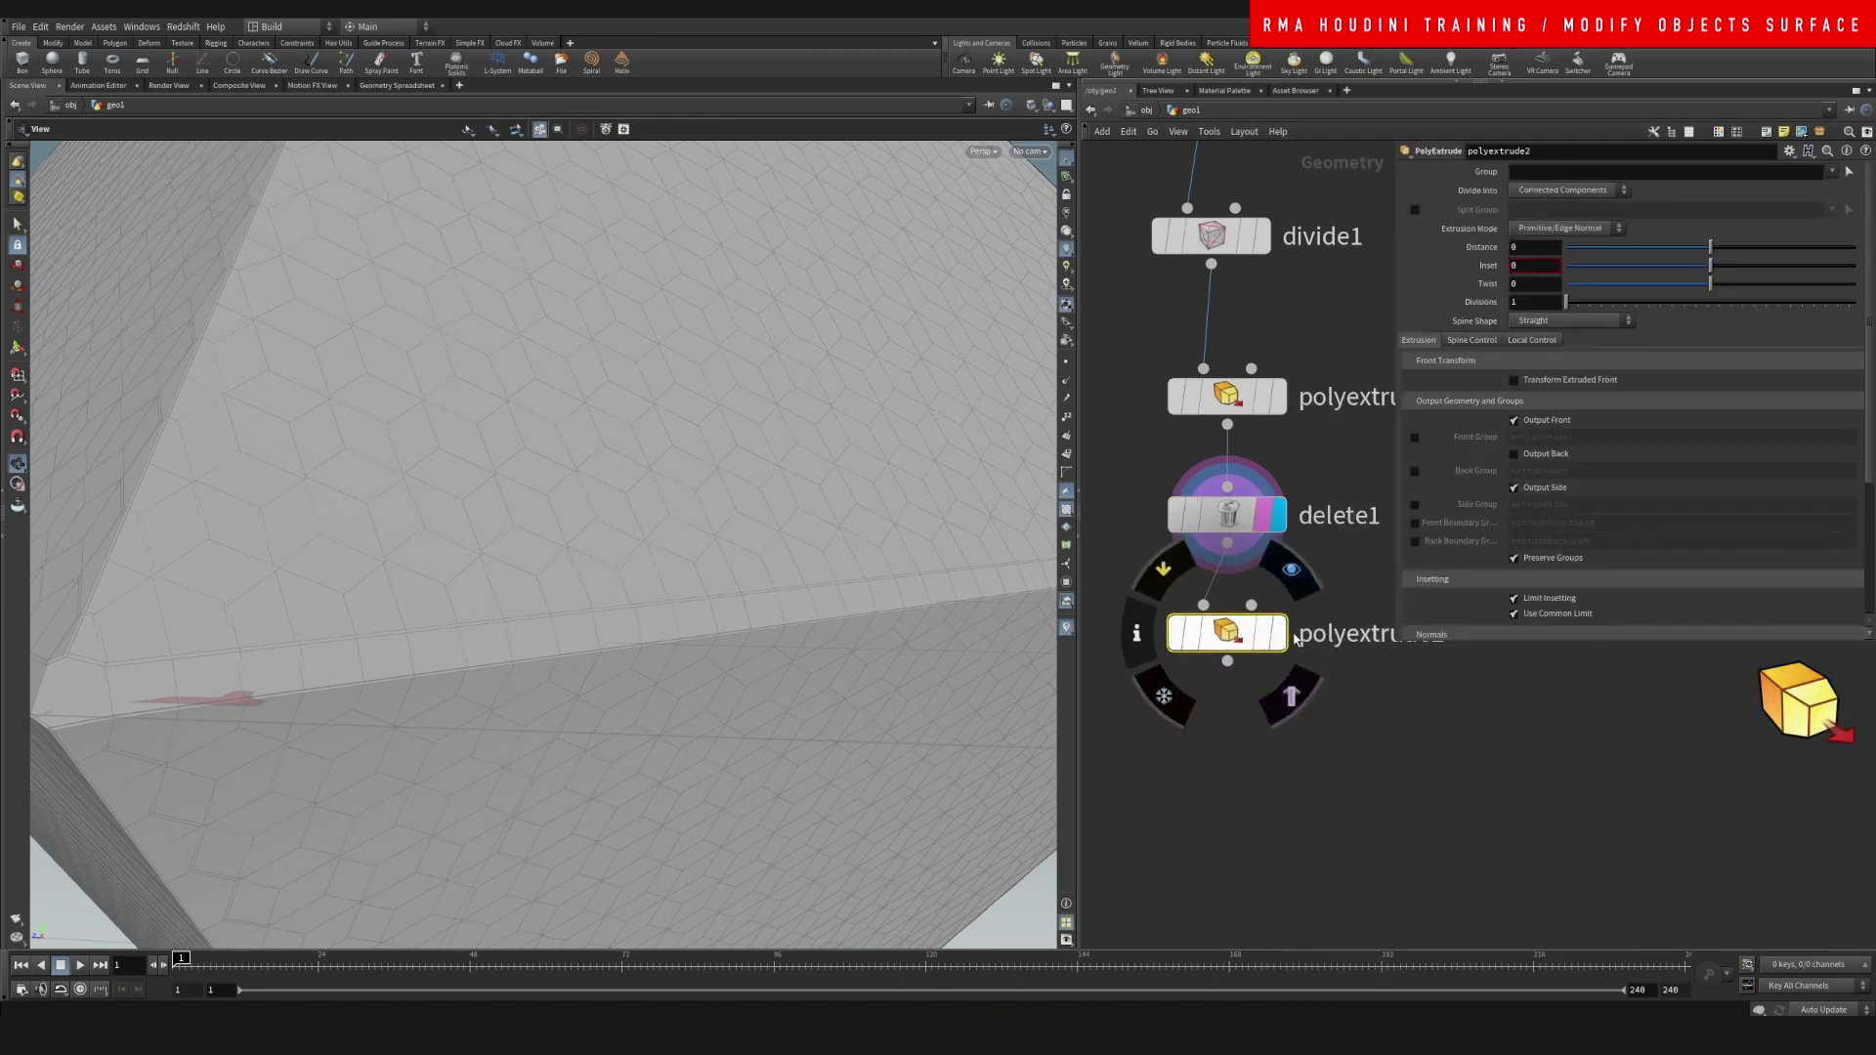
pyautogui.click(1279, 633)
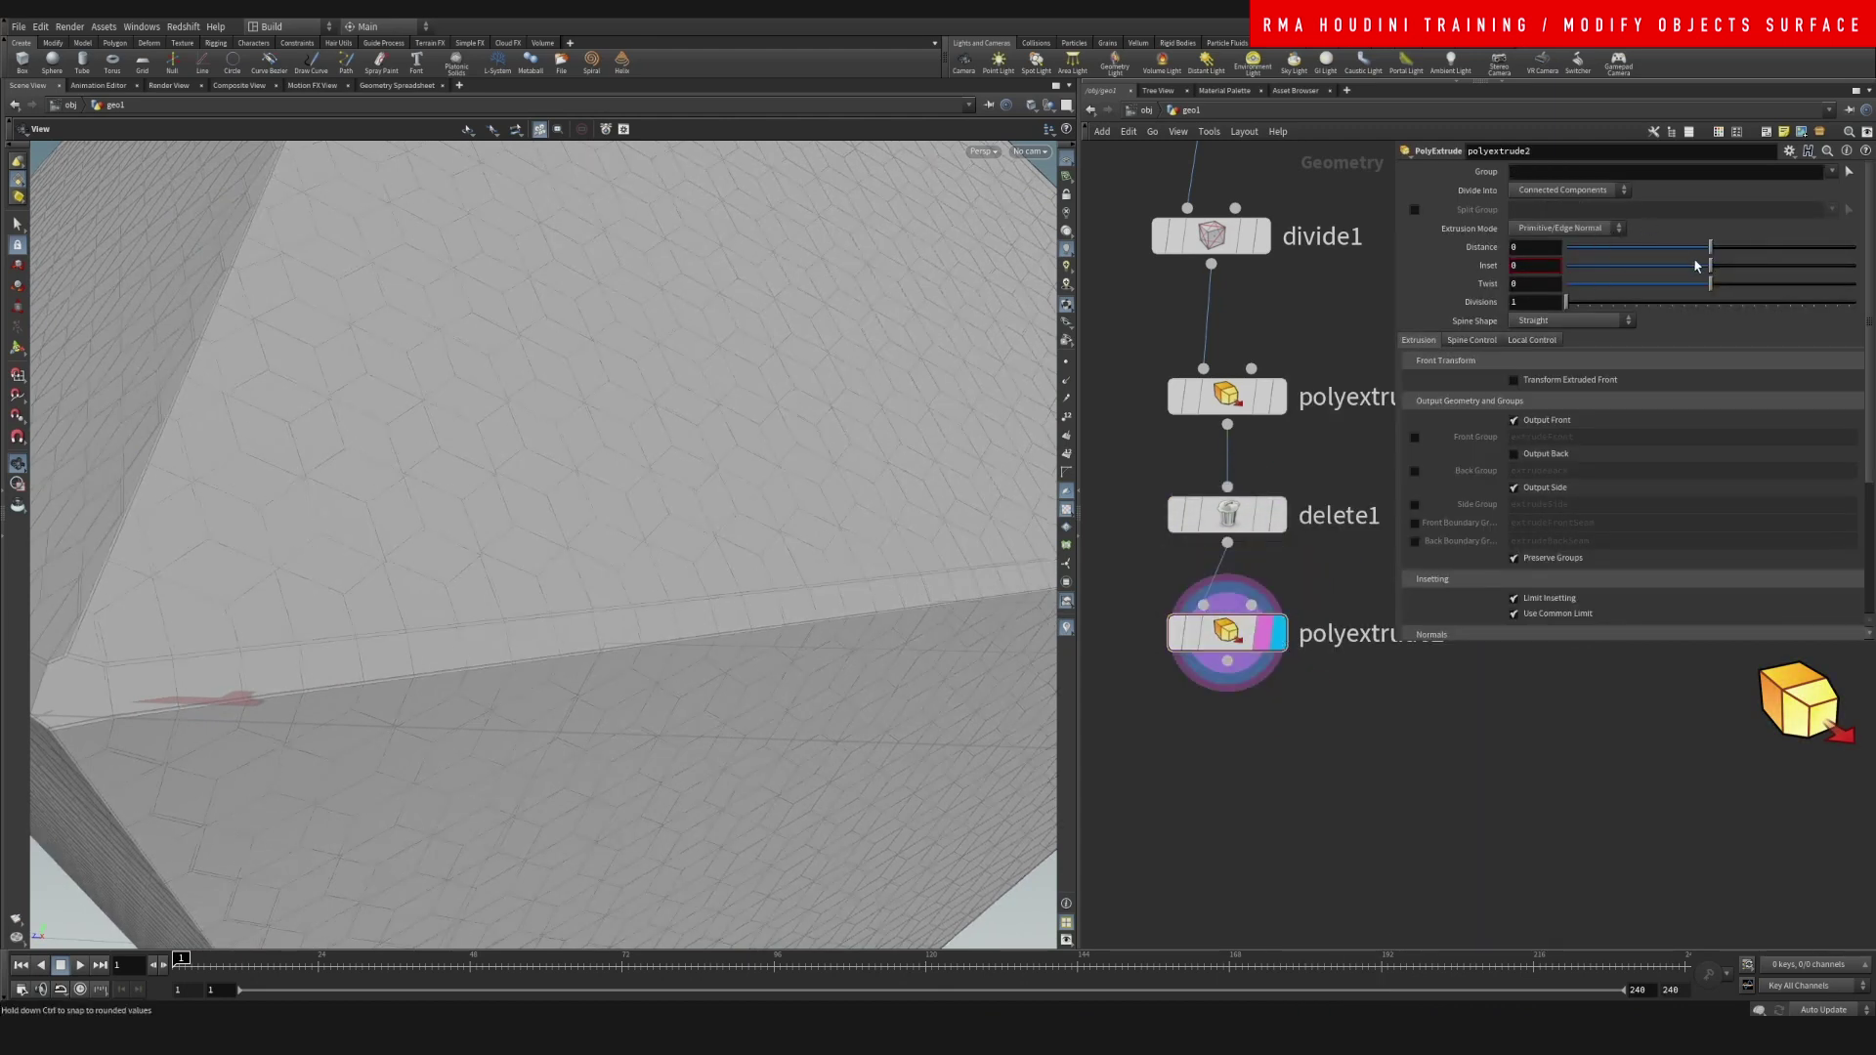
pyautogui.moveTo(1724, 253); pyautogui.dragTo(1736, 249)
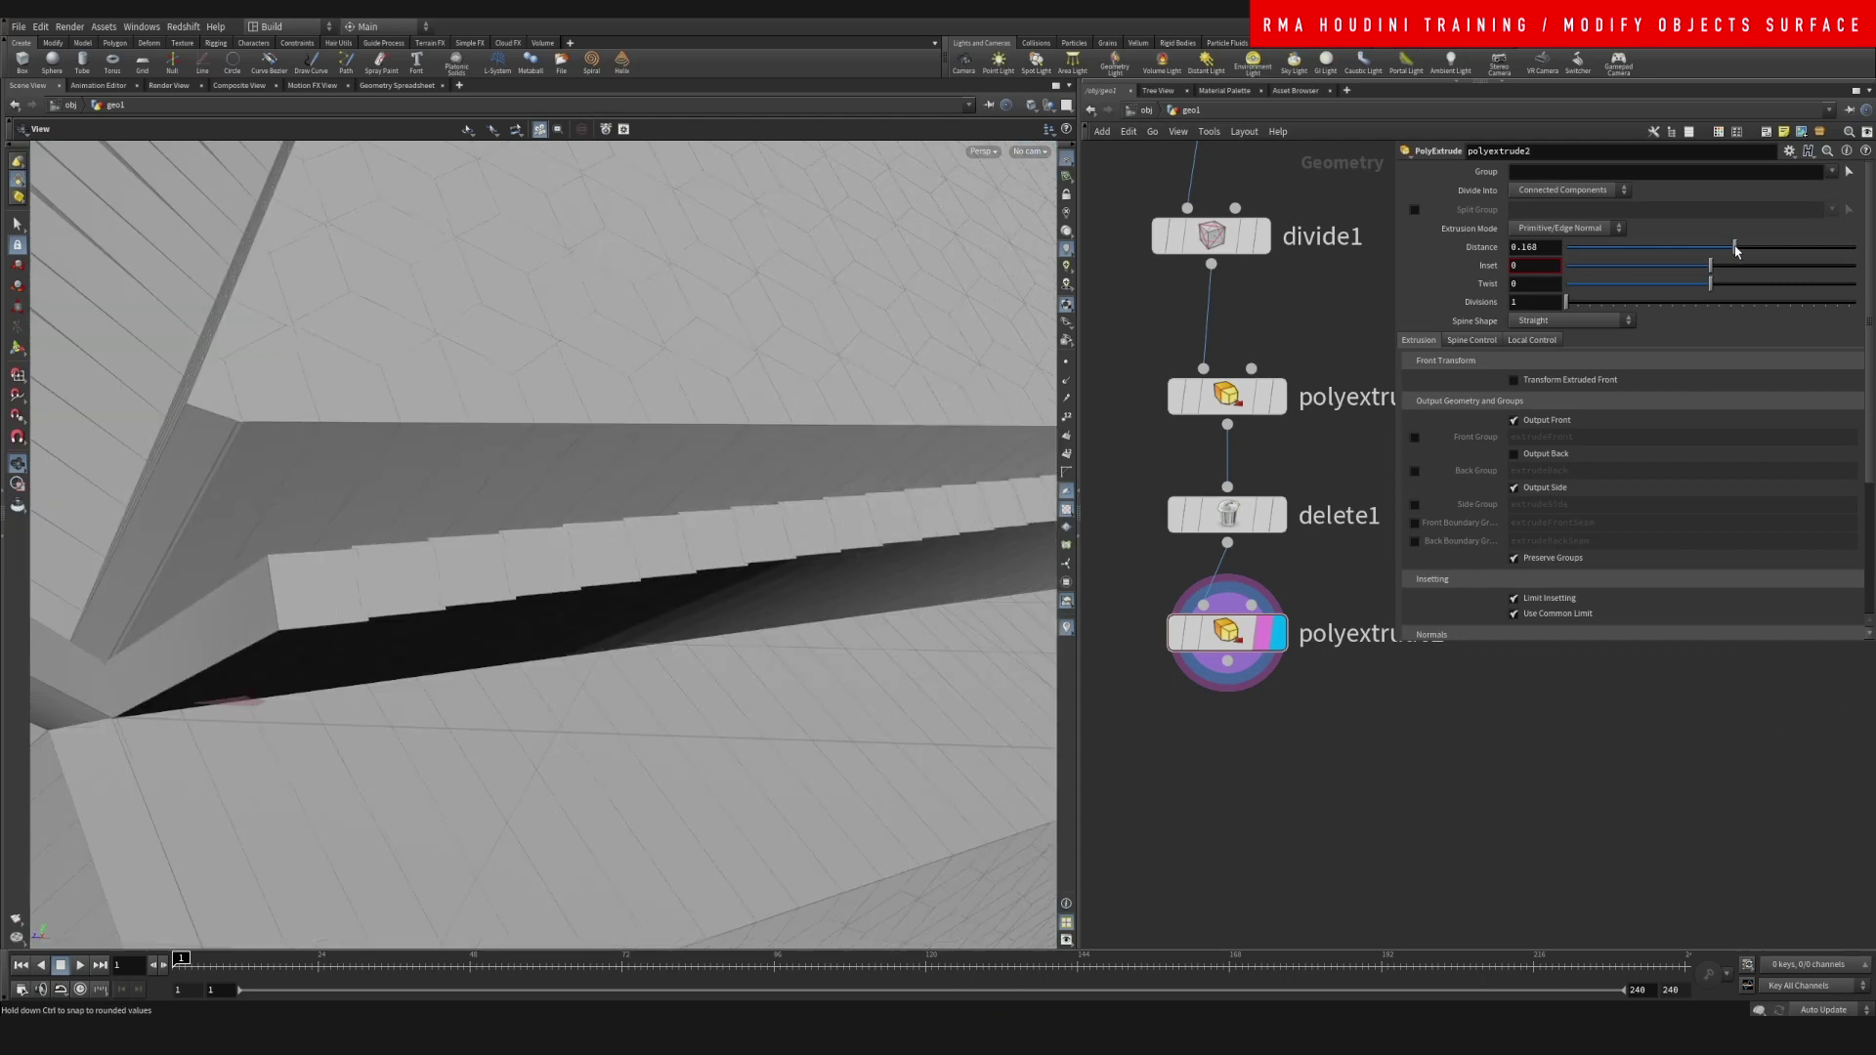
pyautogui.hotkey('ctrl', 'z')
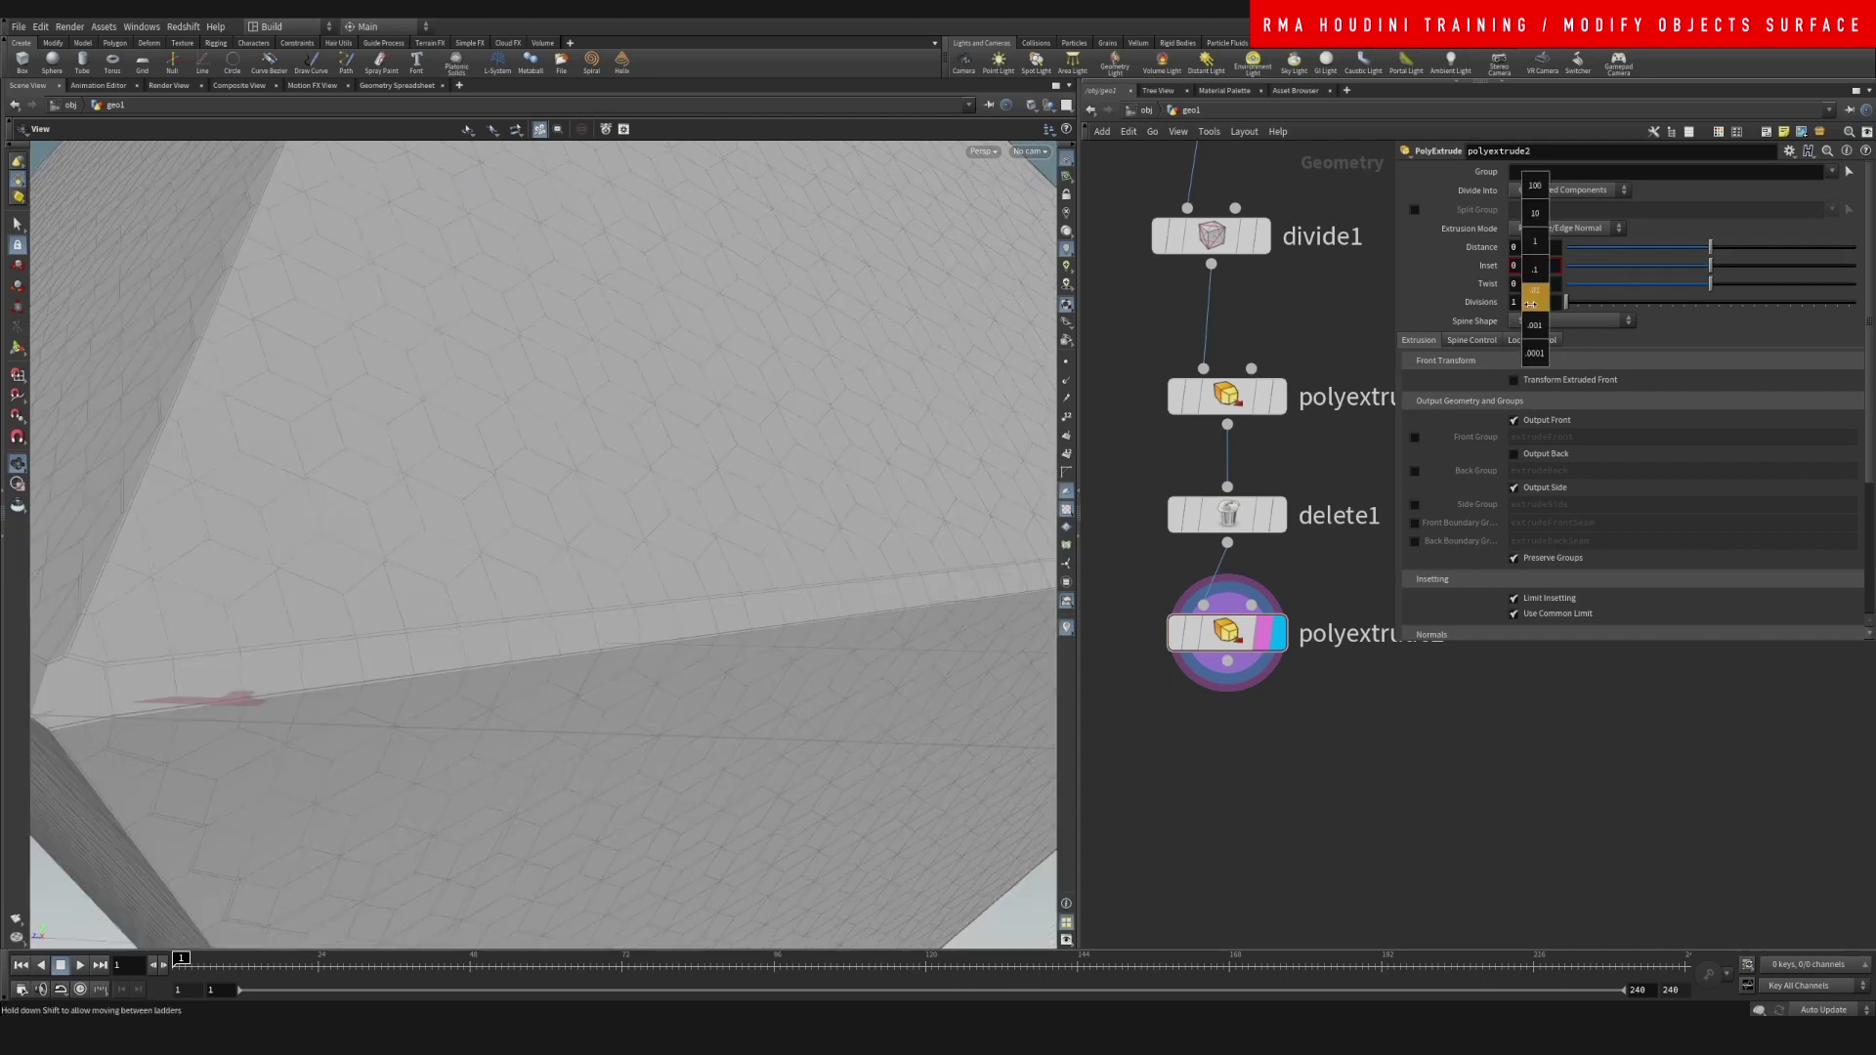
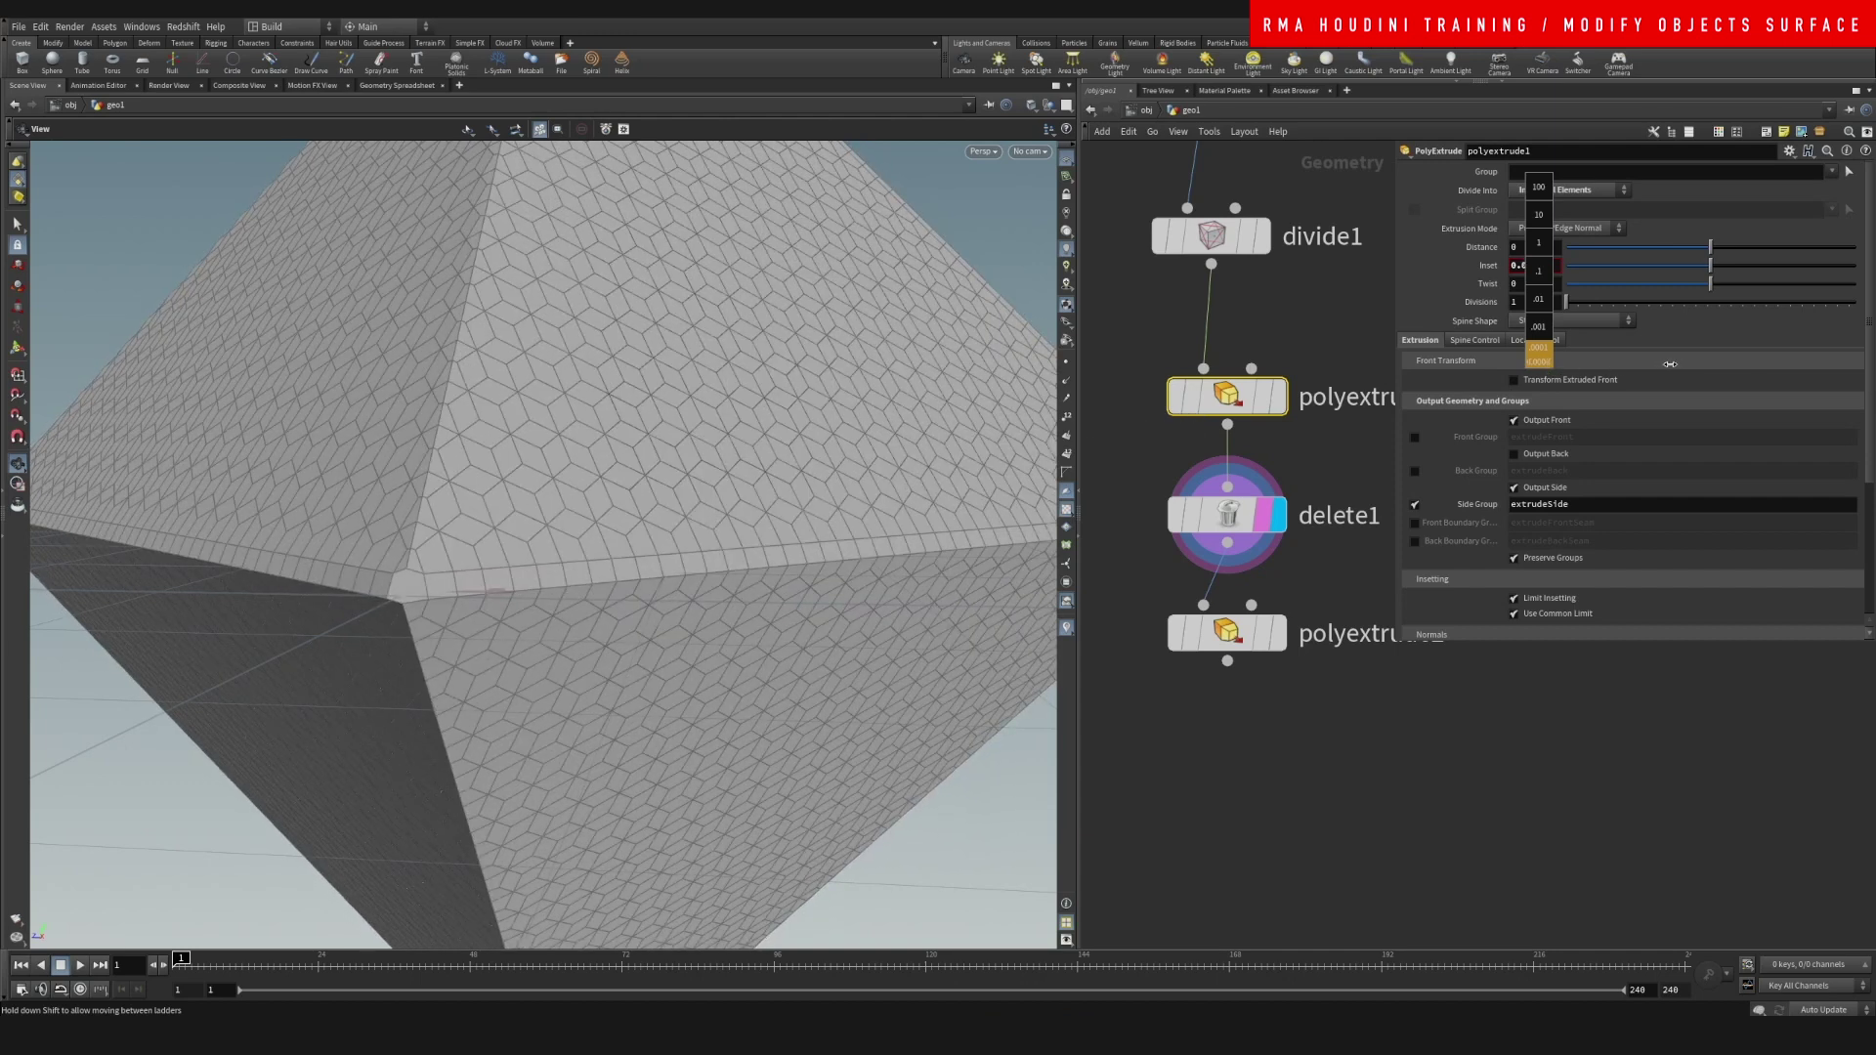
# - Set the first PolyExtrude node's Inset to -0.005 and display that node to inspect the surface
pyautogui.moveTo(1821, 347); pyautogui.dragTo(1758, 370, button='middle')
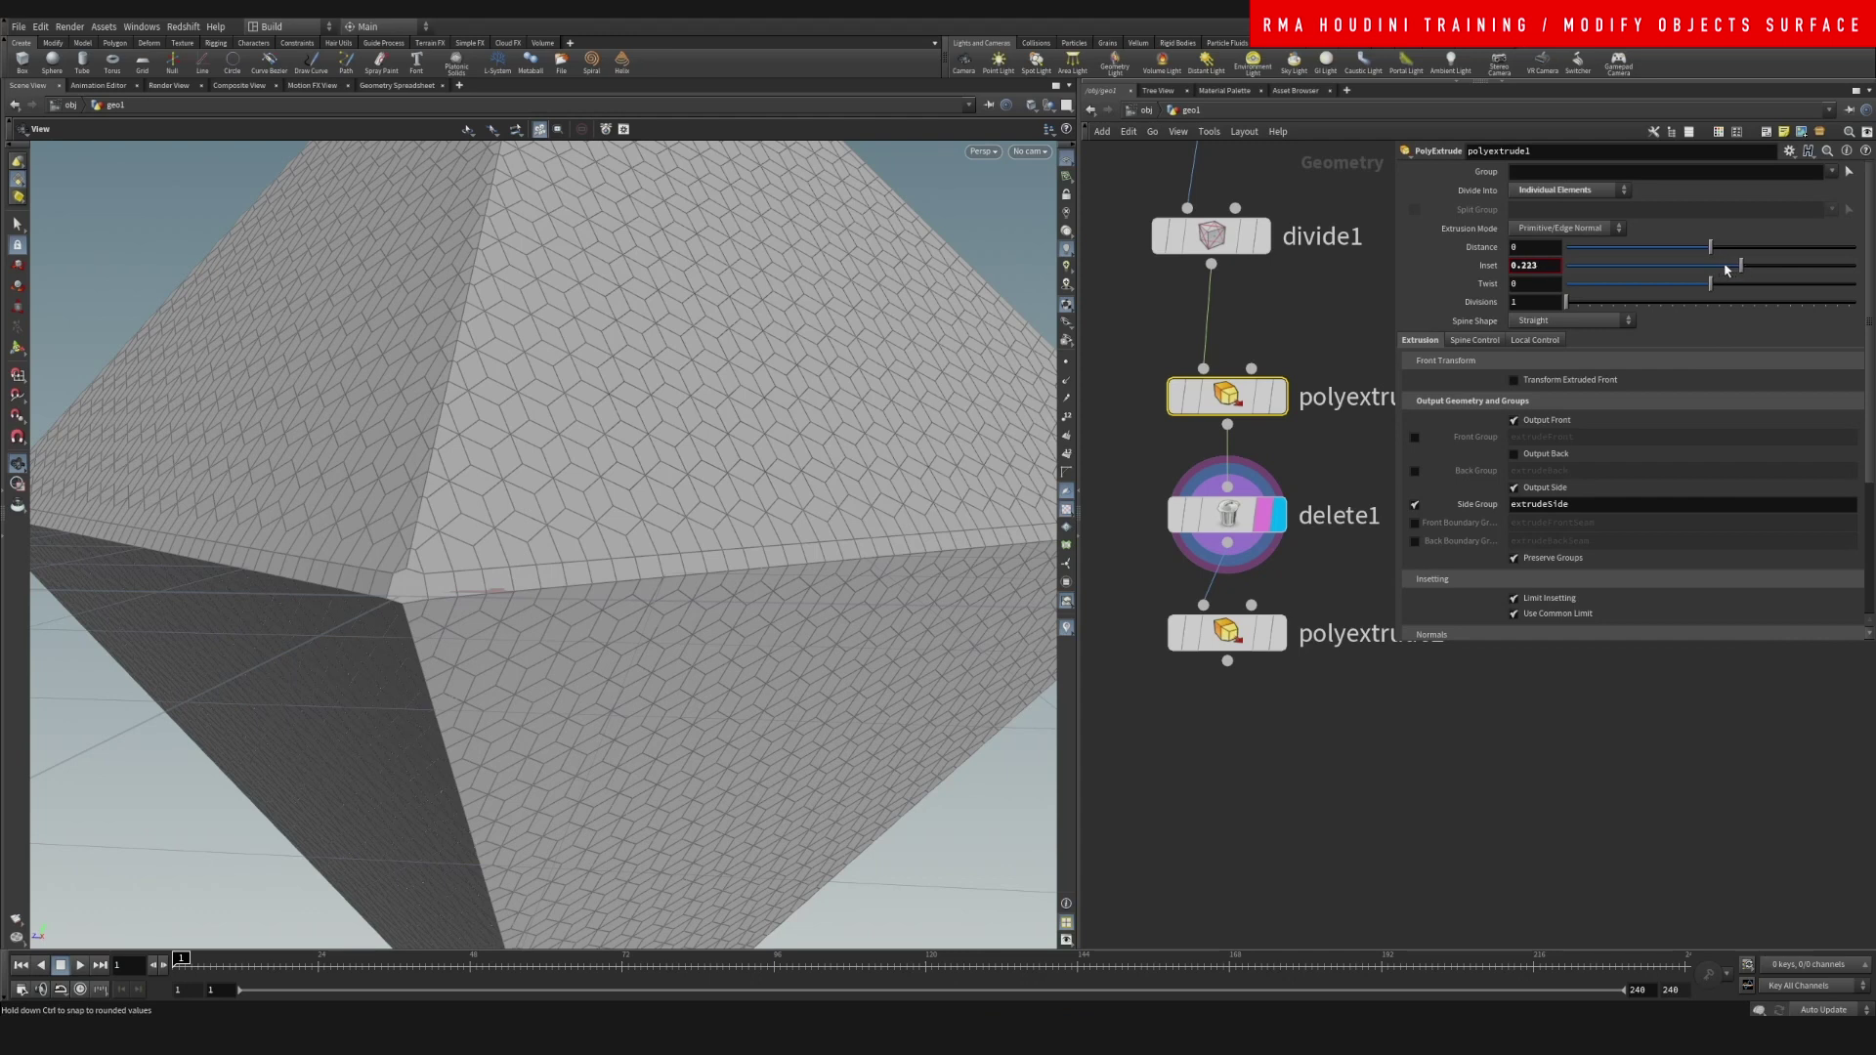
pyautogui.moveTo(1701, 272); pyautogui.dragTo(1709, 266)
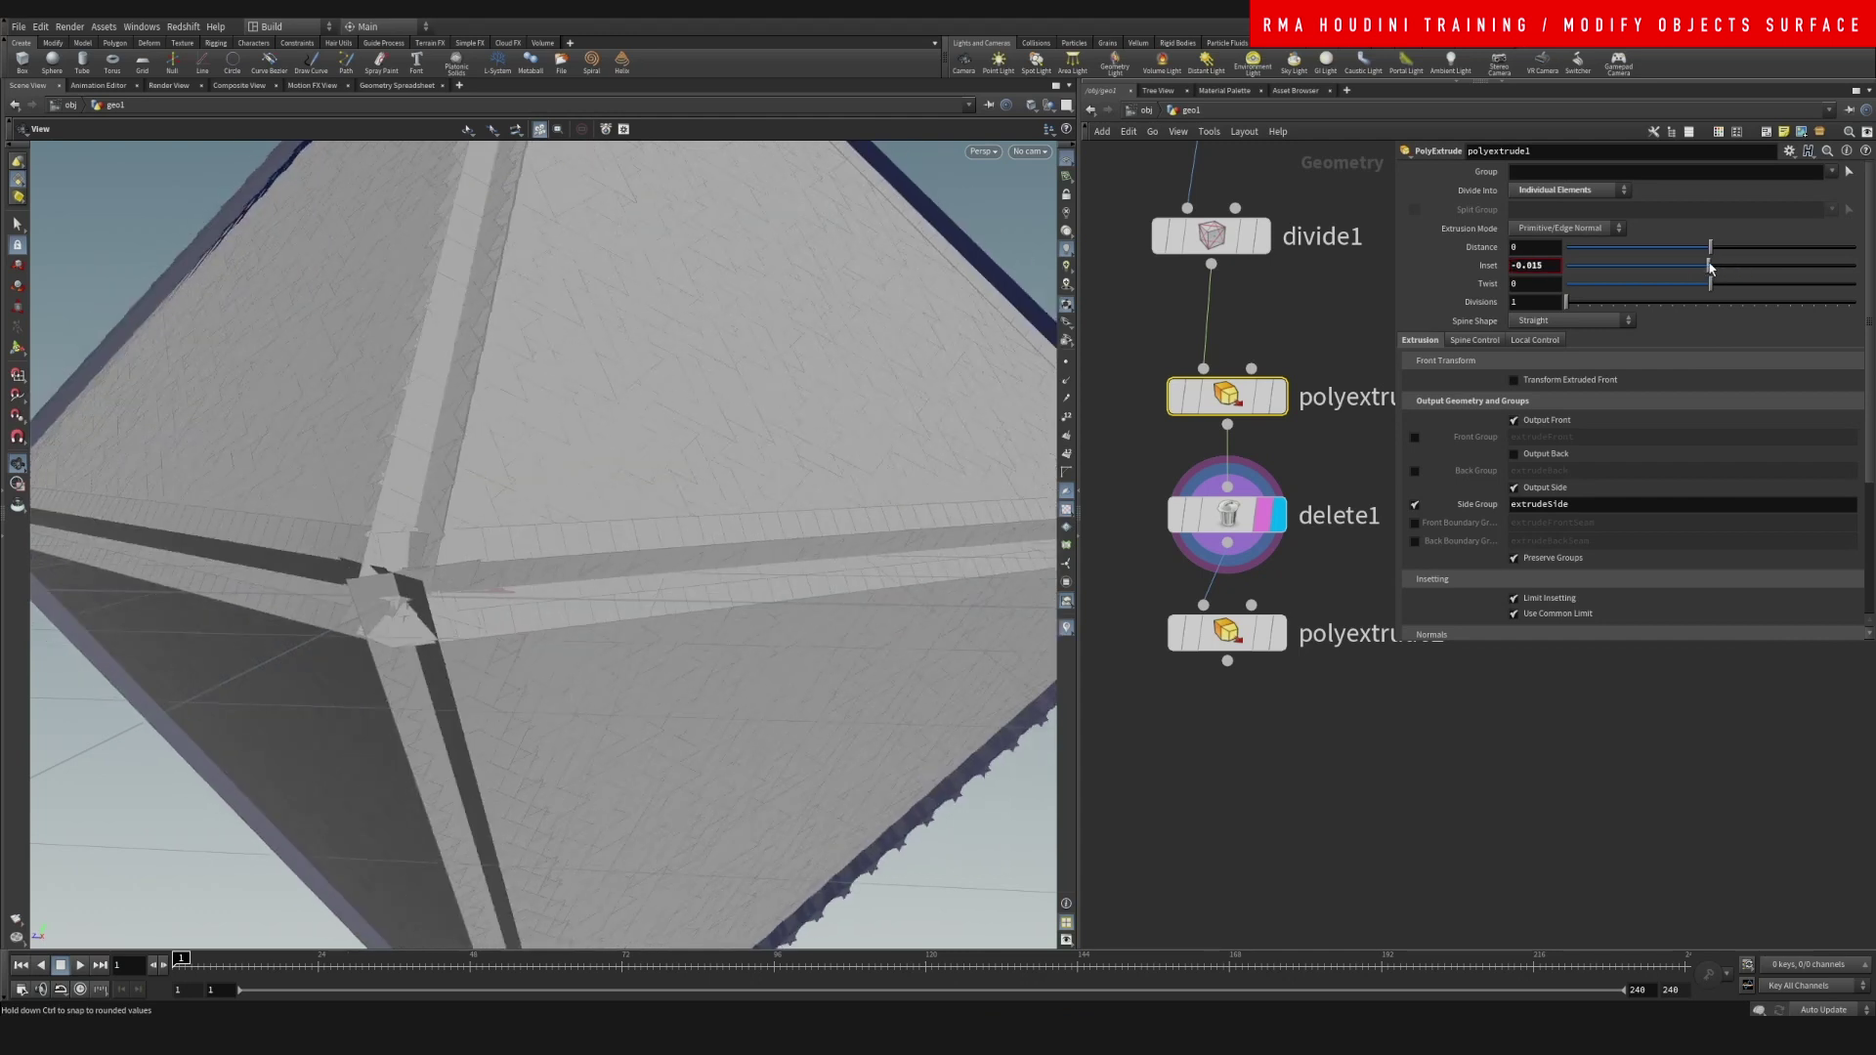
pyautogui.click(1278, 396)
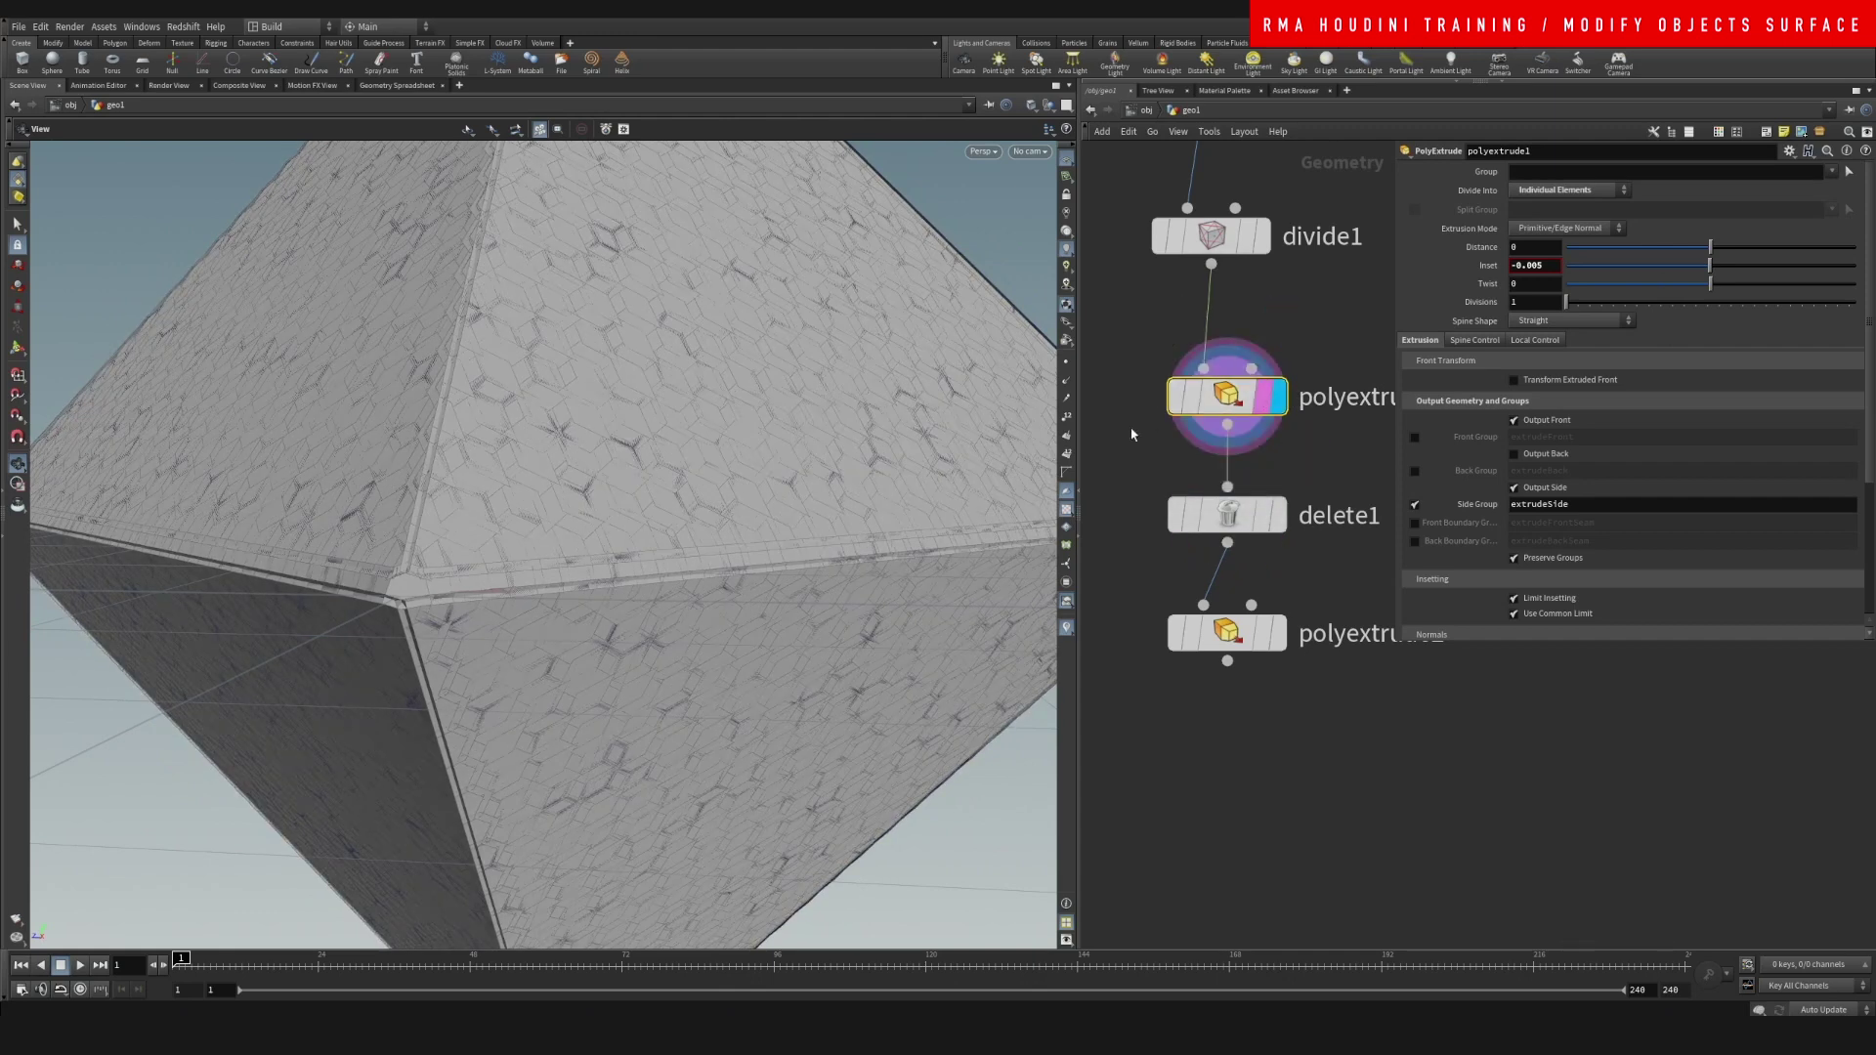
pyautogui.moveTo(460, 473); pyautogui.dragTo(557, 435, button='right')
pyautogui.moveTo(549, 435); pyautogui.dragTo(560, 465)
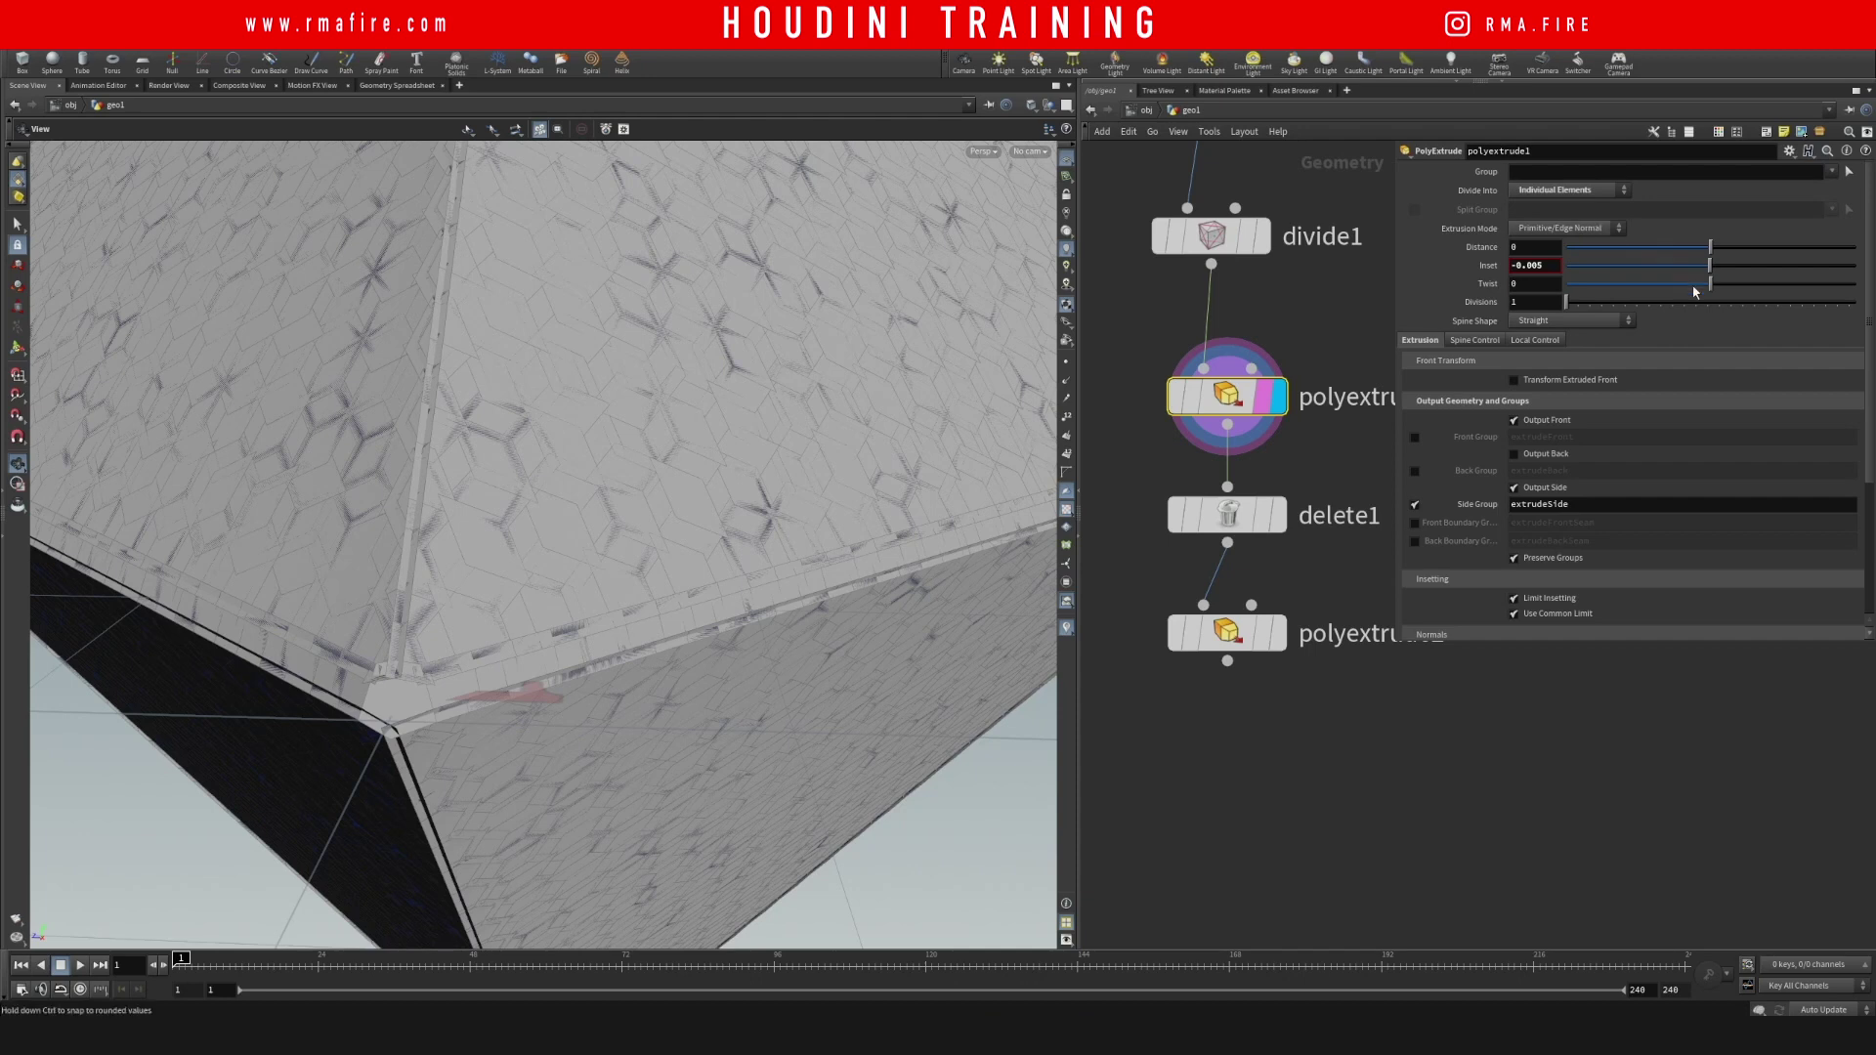
# - Compare the outputs of the Divide, first PolyExtrude and Delete nodes by displaying each in turn
pyautogui.moveTo(1257, 238)
pyautogui.click(1278, 173)
pyautogui.click(1274, 297)
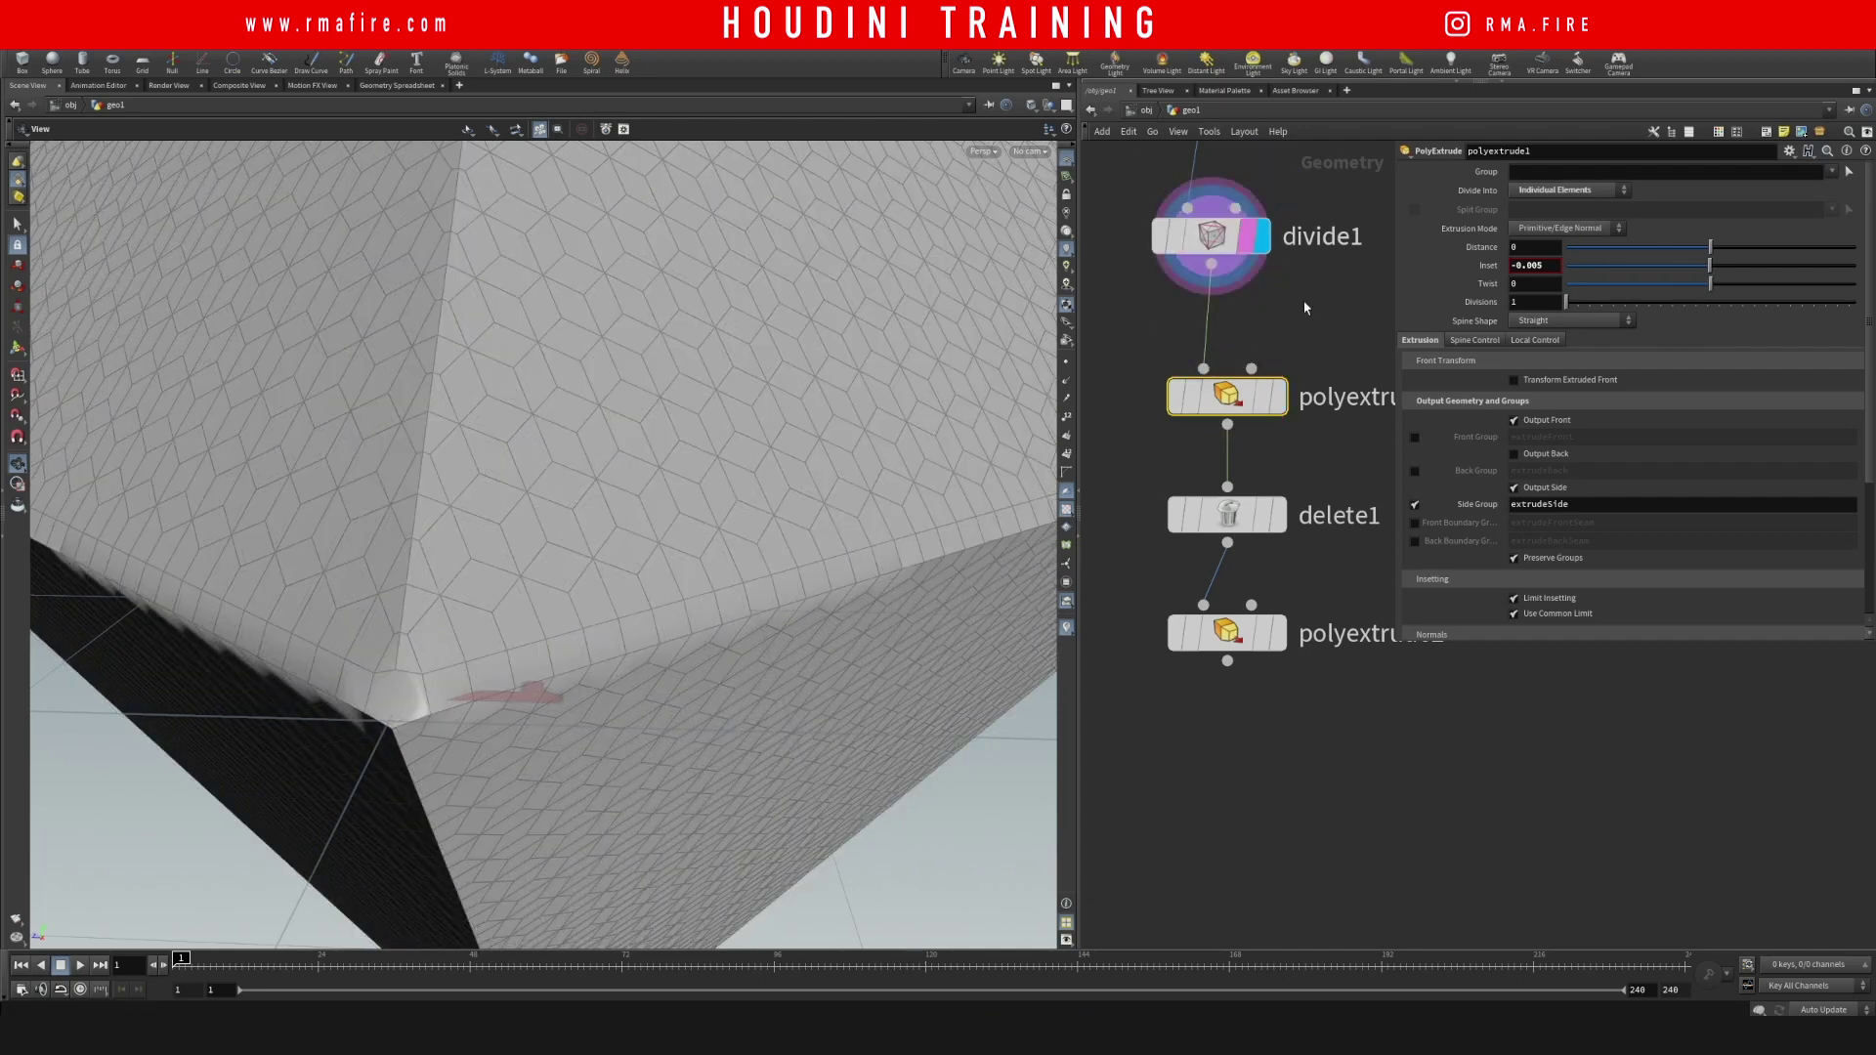
pyautogui.moveTo(1303, 302); pyautogui.dragTo(1184, 211)
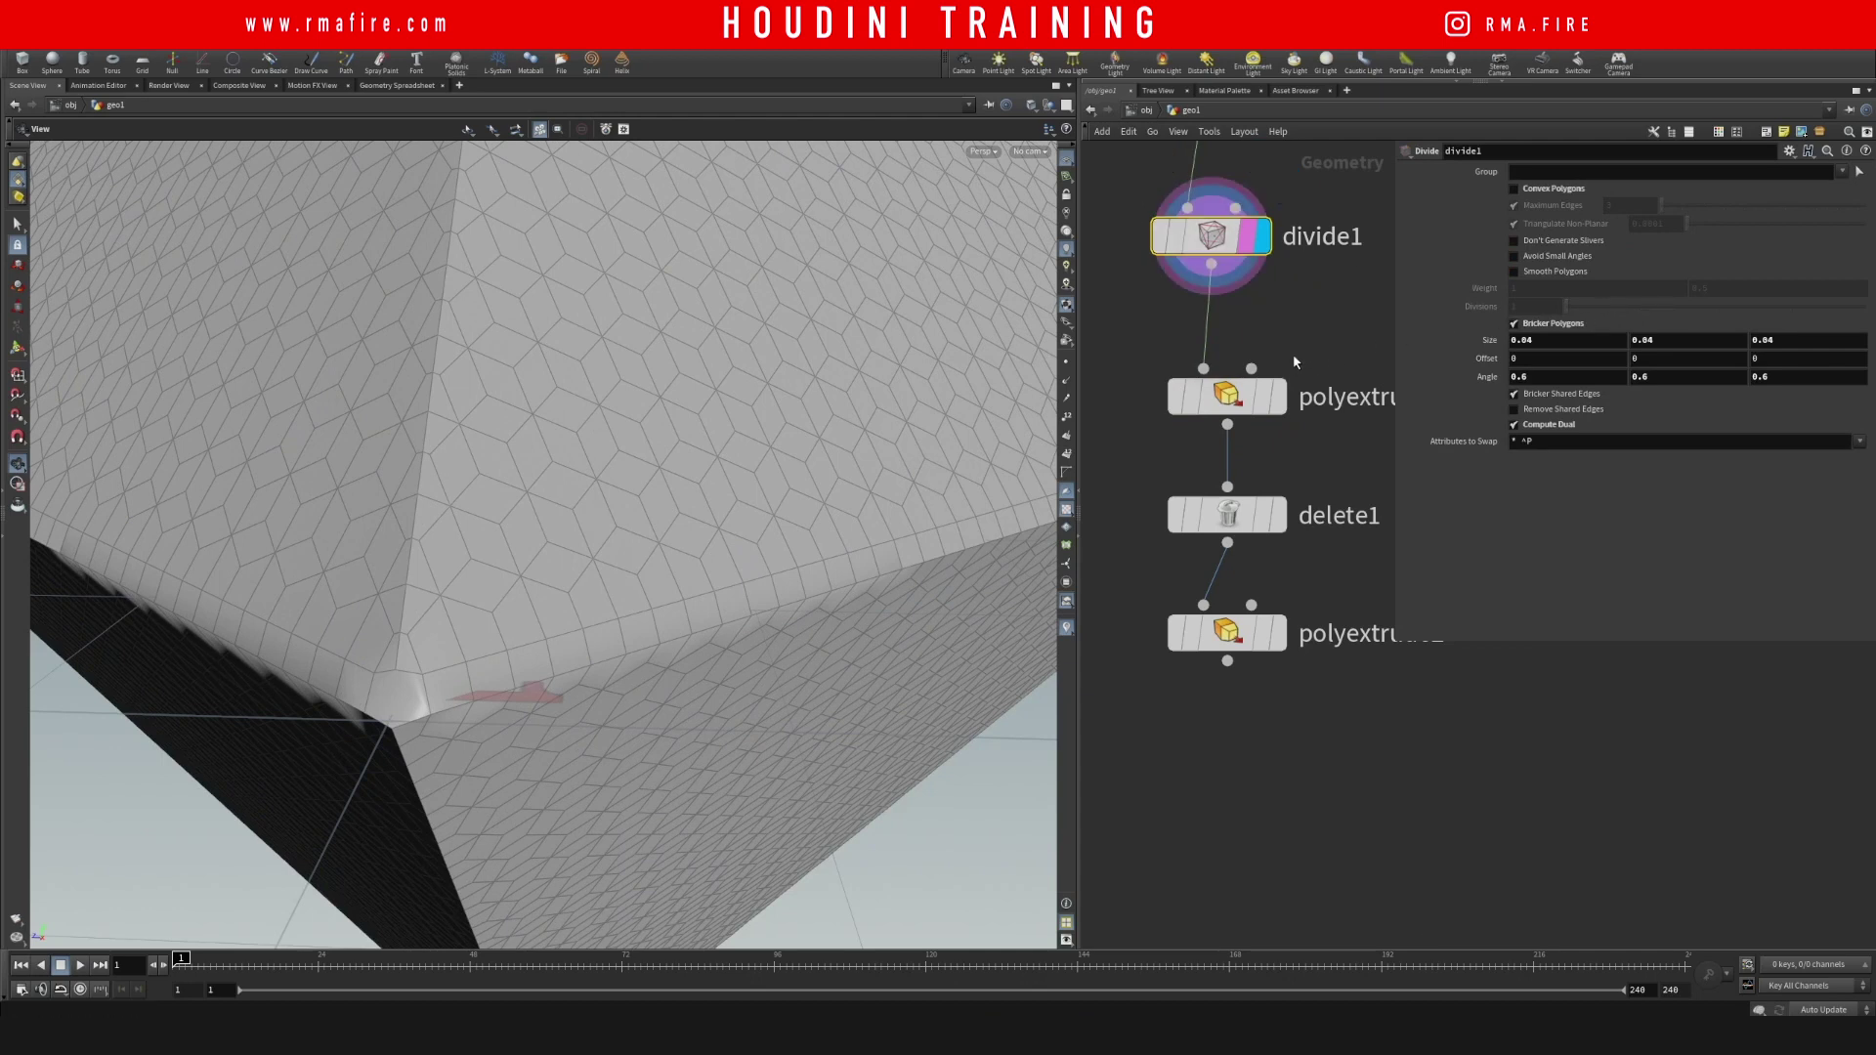
pyautogui.click(1241, 398)
pyautogui.click(1277, 397)
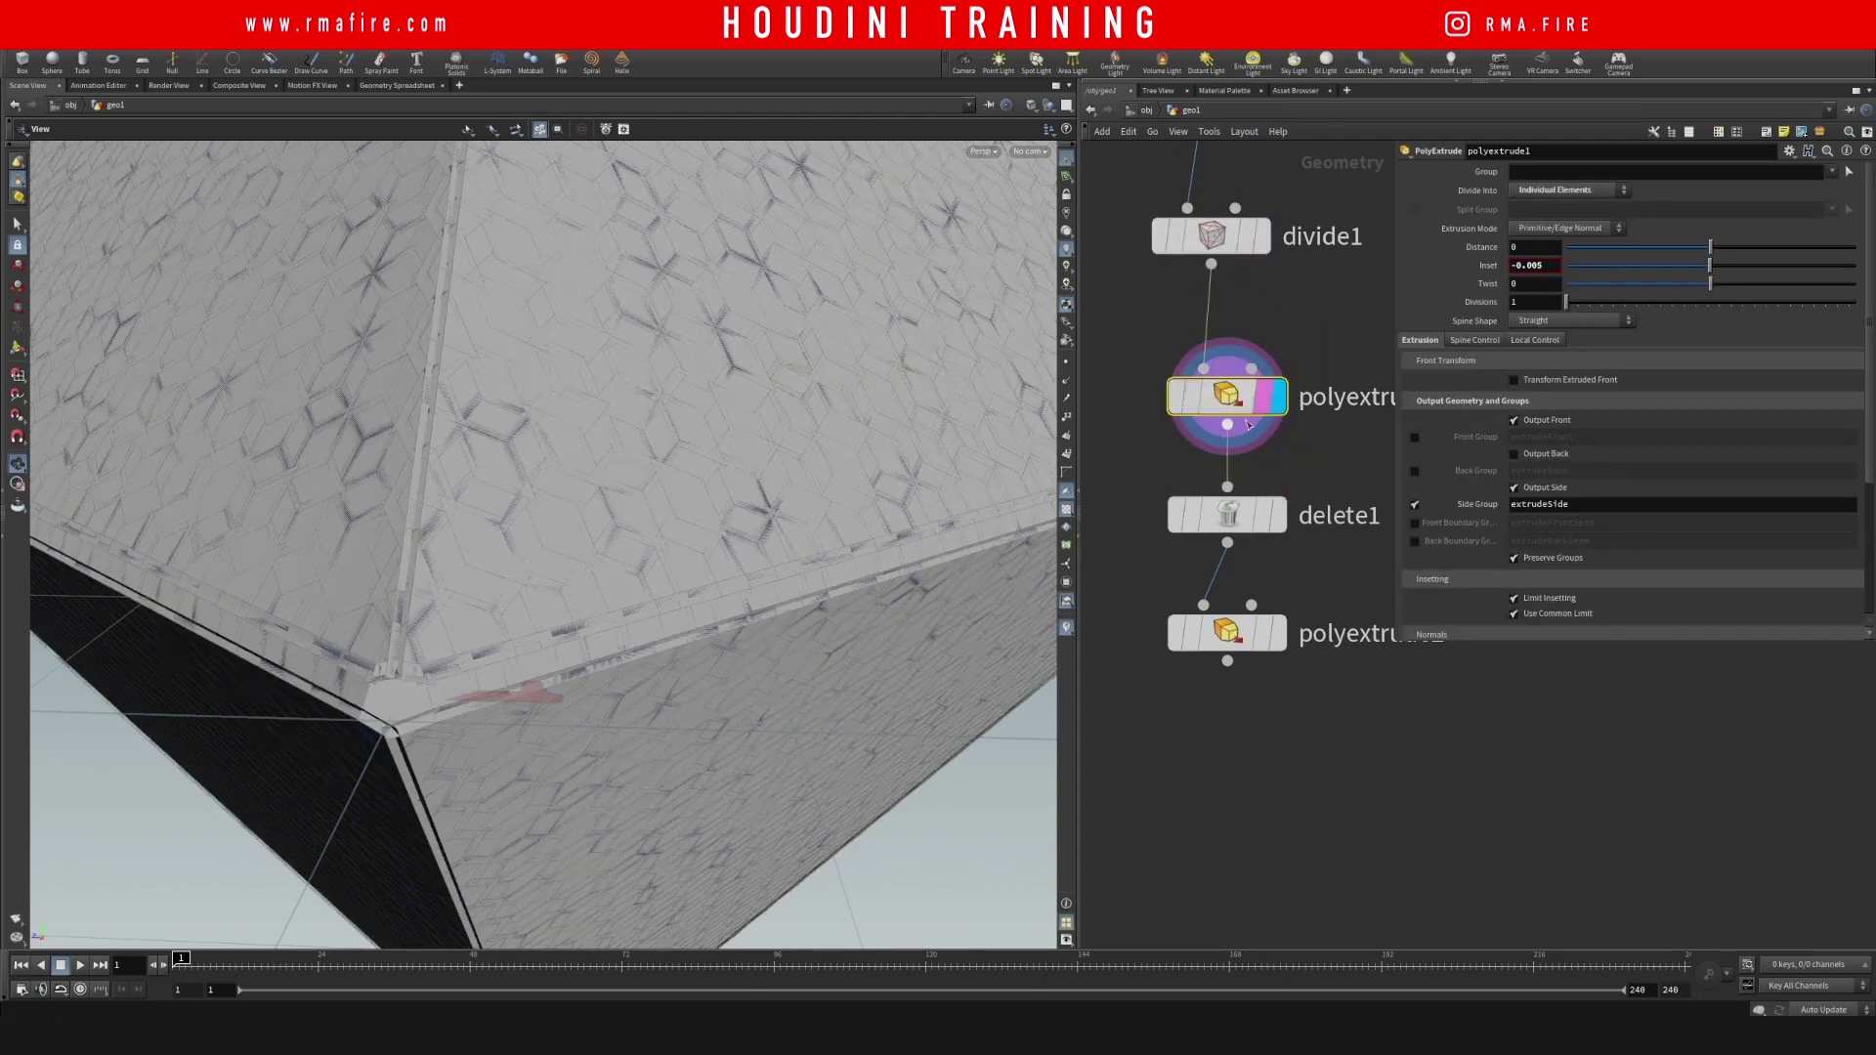
pyautogui.moveTo(1278, 515)
pyautogui.click(1290, 453)
pyautogui.click(1290, 576)
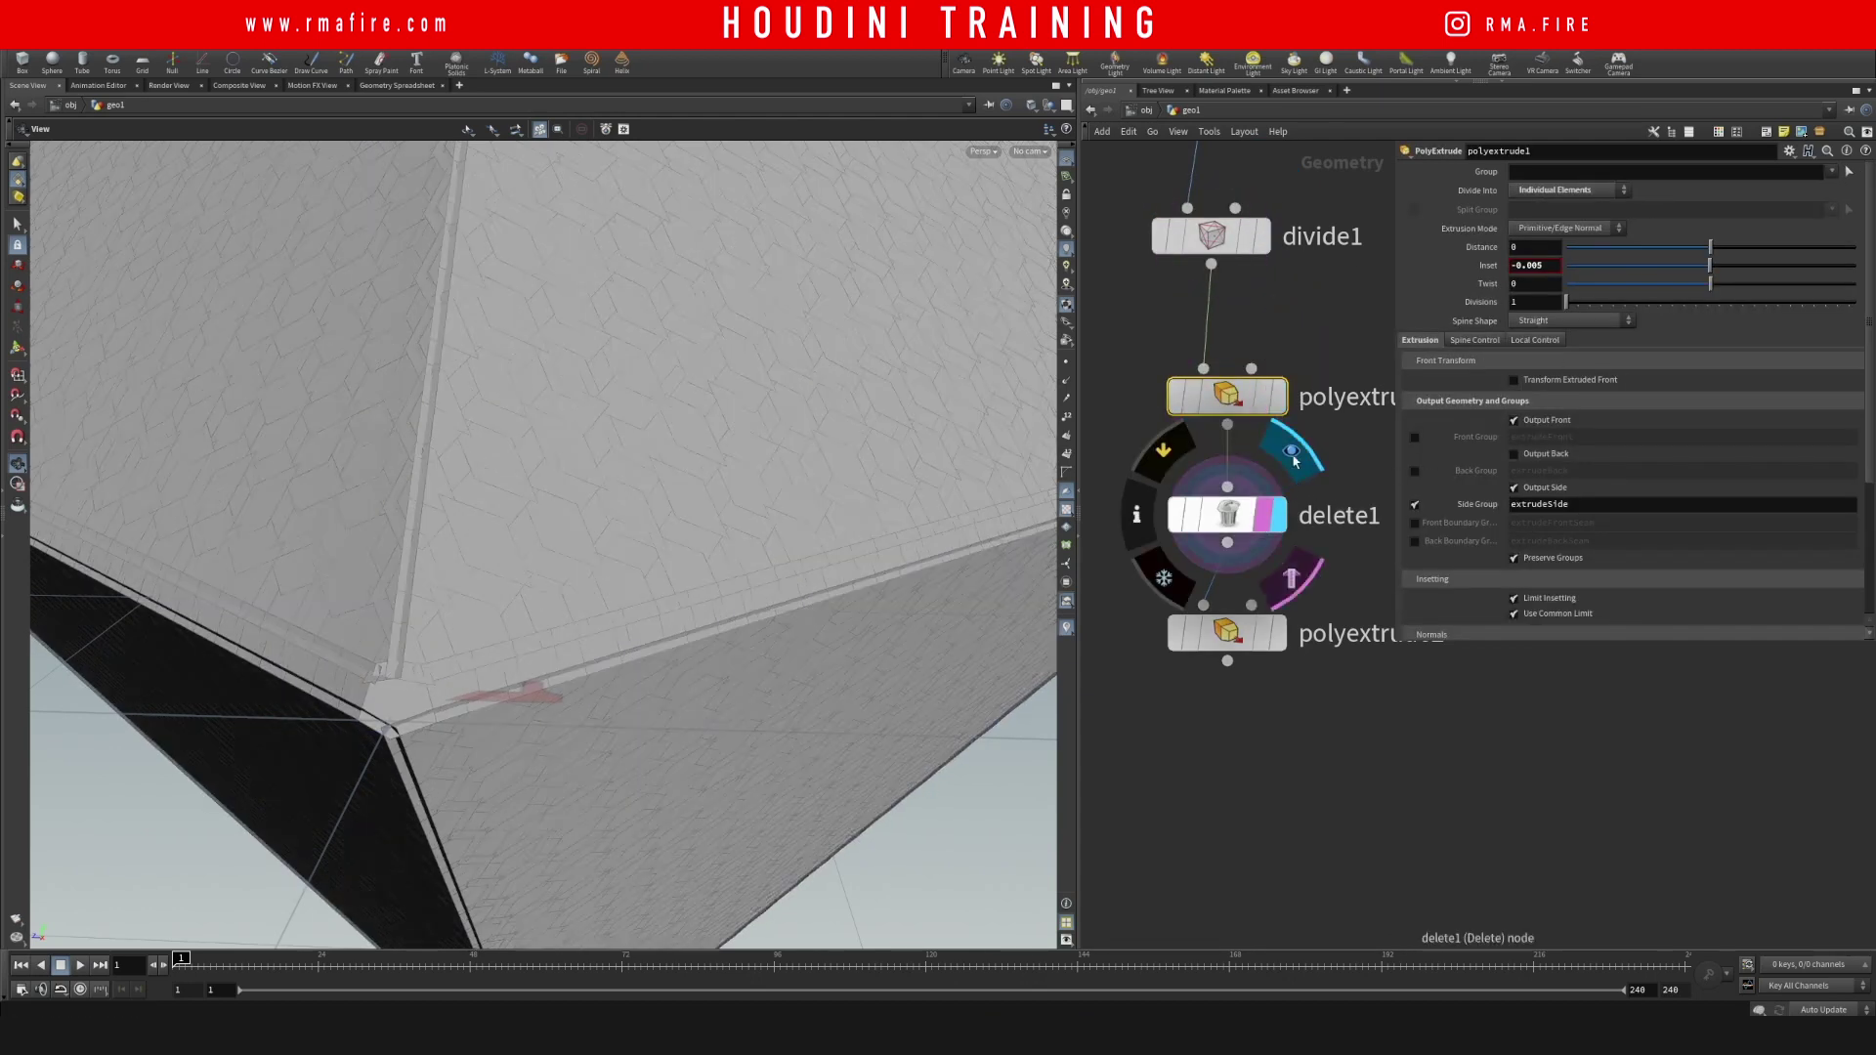
# - Add an Exploded View node beside the network, connect it to the Delete node's output and display it
pyautogui.moveTo(1095, 517); pyautogui.dragTo(1197, 471, button='middle')
pyautogui.press('Tab')
pyautogui.write('ex')
pyautogui.press('Return')
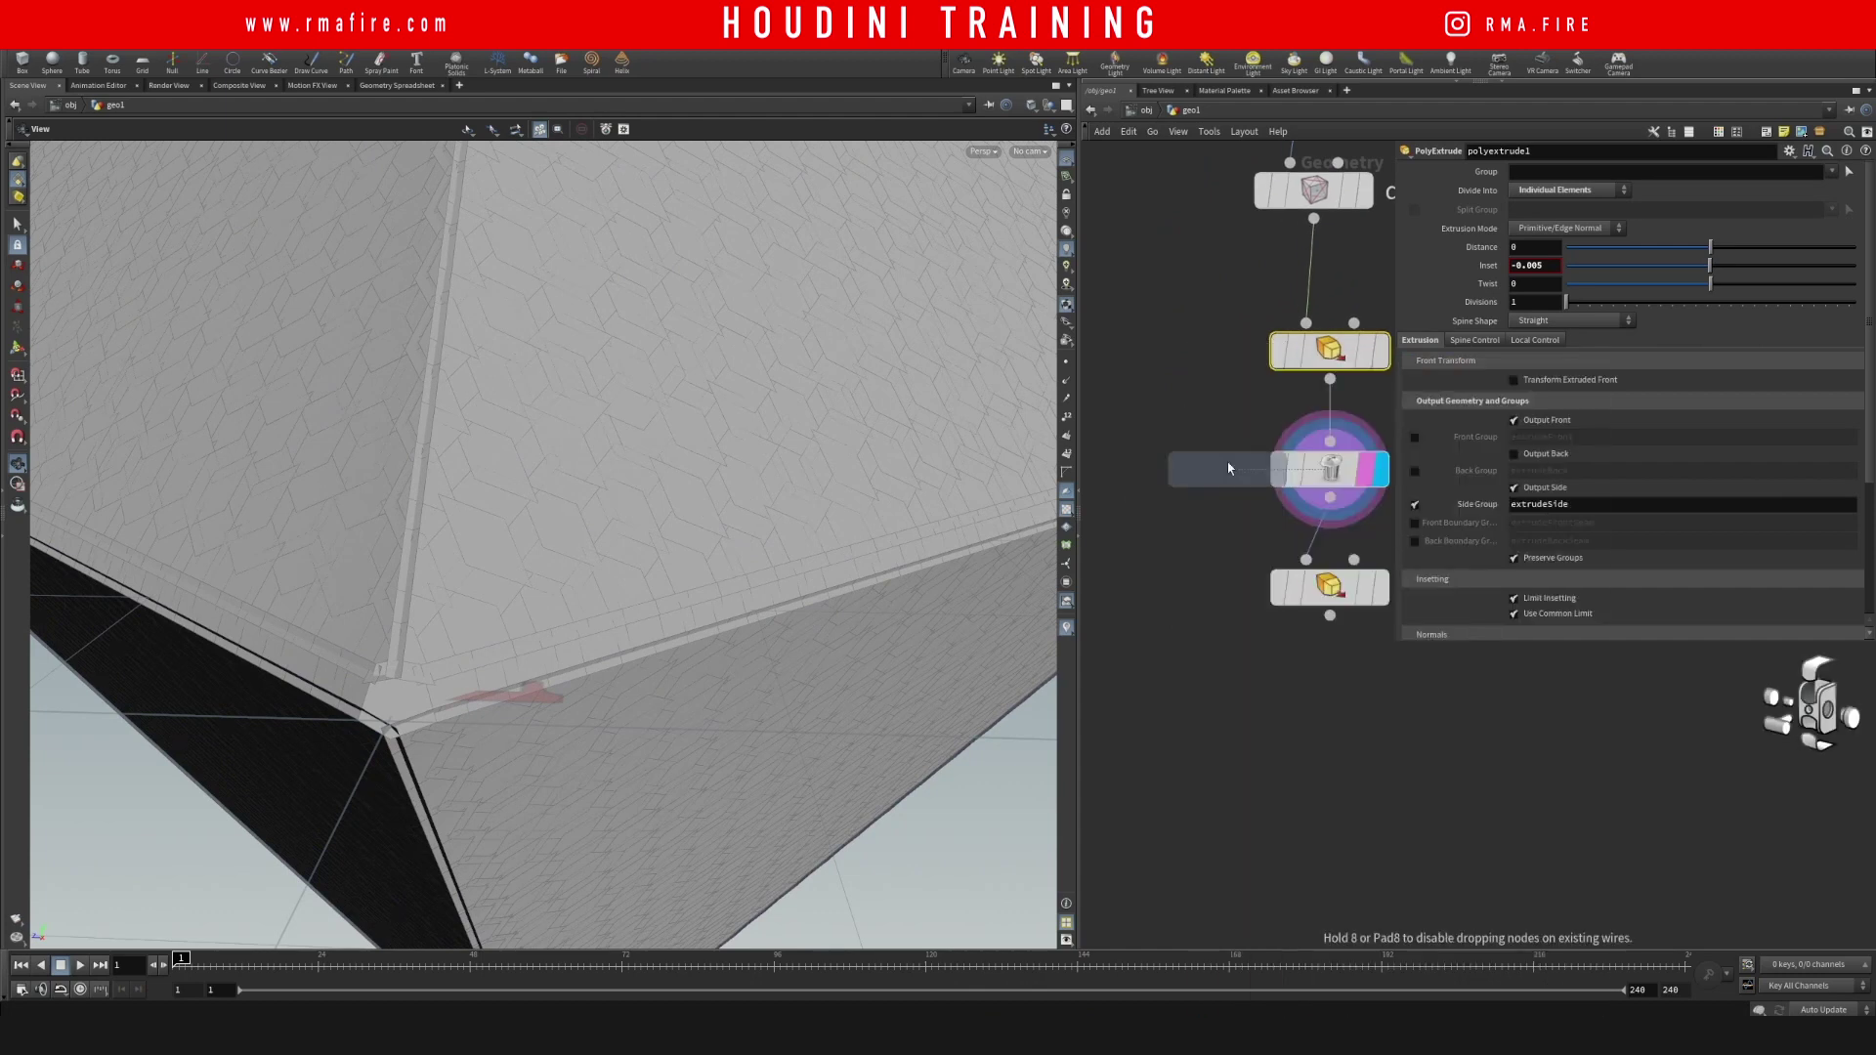
pyautogui.click(1166, 535)
pyautogui.click(1219, 536)
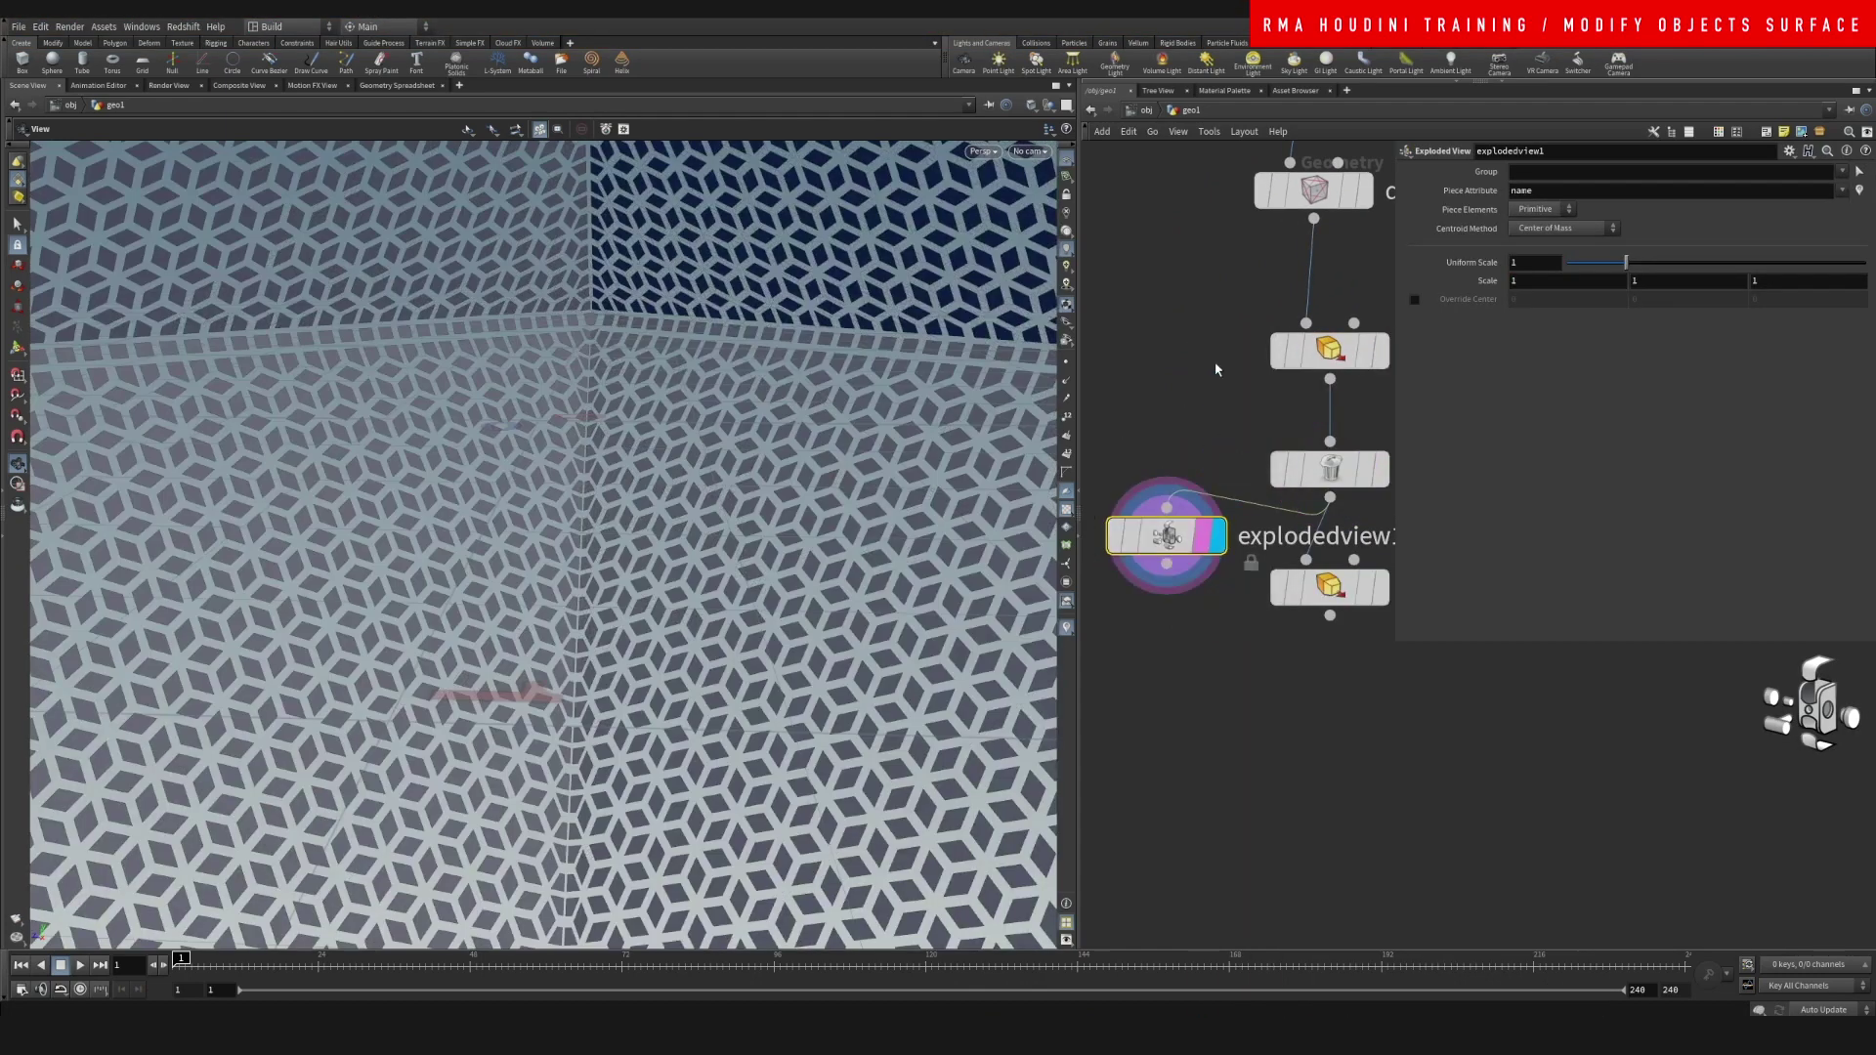
pyautogui.moveTo(840, 437); pyautogui.dragTo(720, 564, button='right')
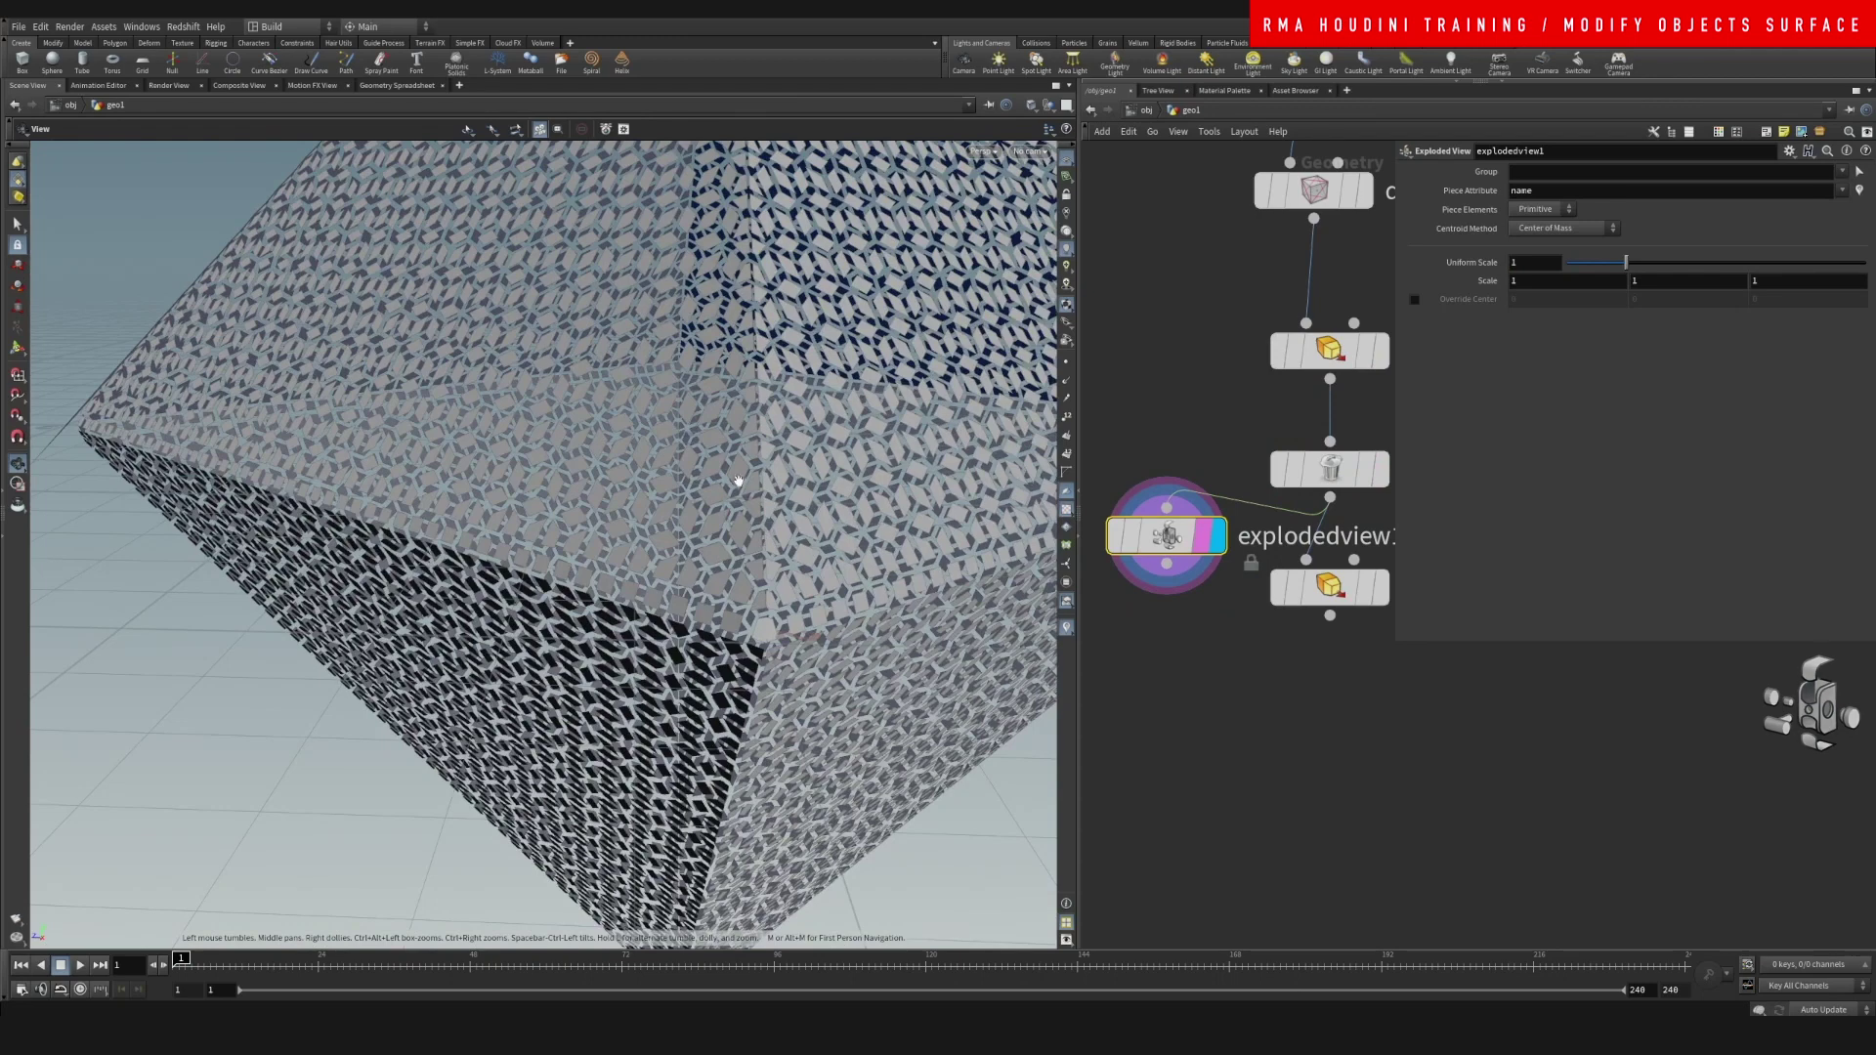
pyautogui.moveTo(741, 481); pyautogui.dragTo(662, 579)
# - Set the first PolyExtrude node's Inset to -0.01 and check the gaps between the exploded pieces
pyautogui.click(1330, 468)
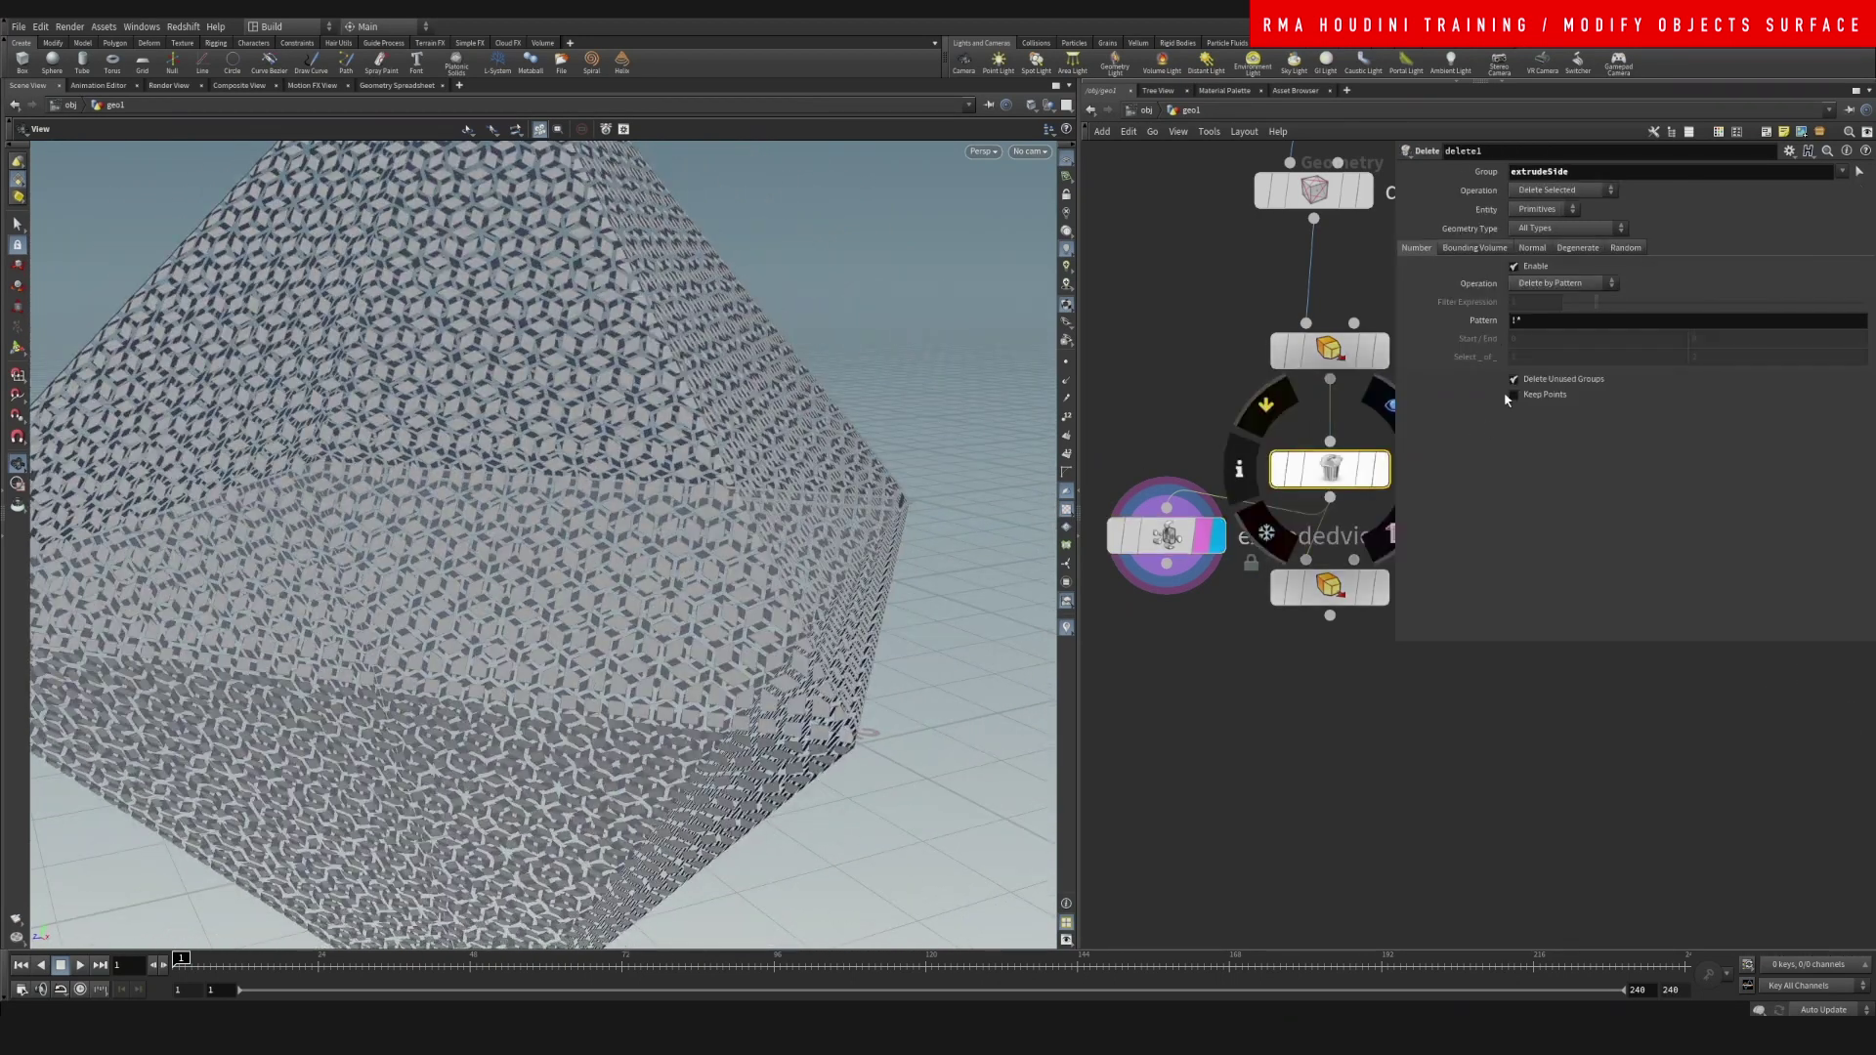
pyautogui.click(1373, 363)
pyautogui.moveTo(1545, 266); pyautogui.dragTo(1539, 339, button='middle')
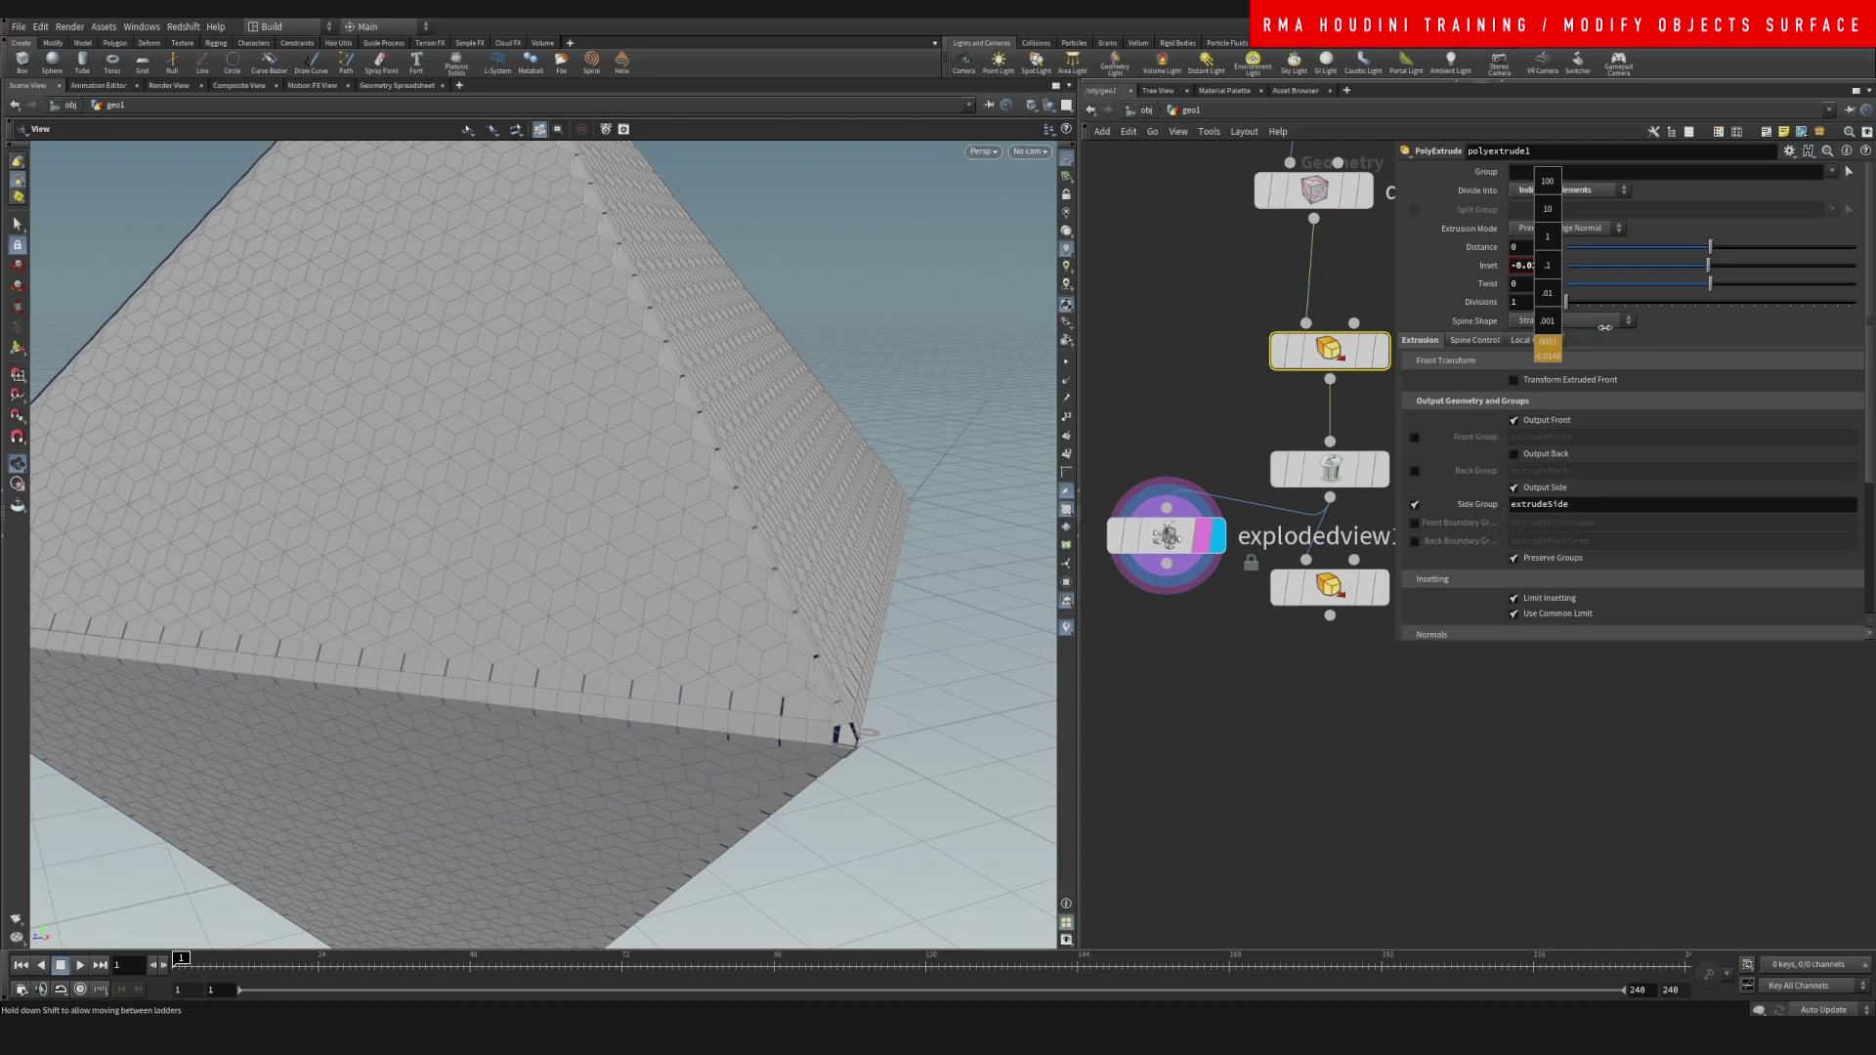
pyautogui.moveTo(1621, 324); pyautogui.dragTo(1572, 344, button='middle')
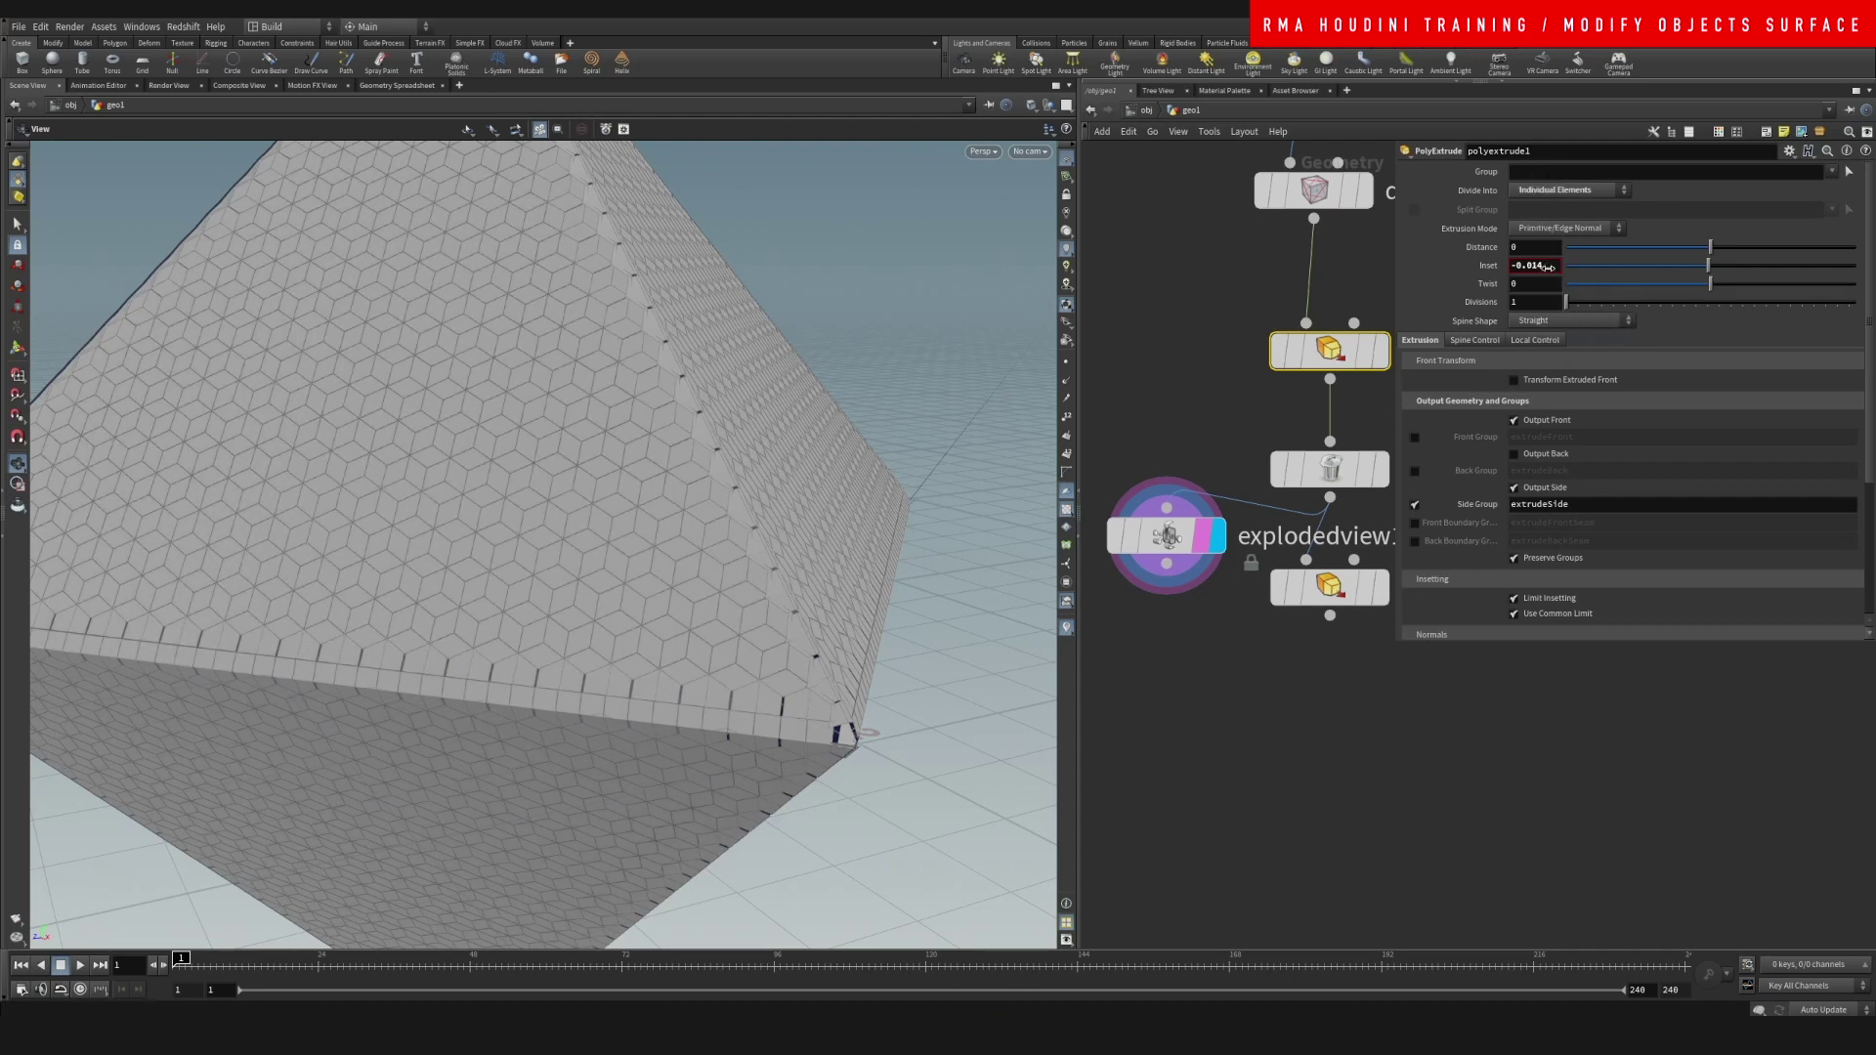
pyautogui.moveTo(1548, 267); pyautogui.dragTo(1591, 318, button='middle')
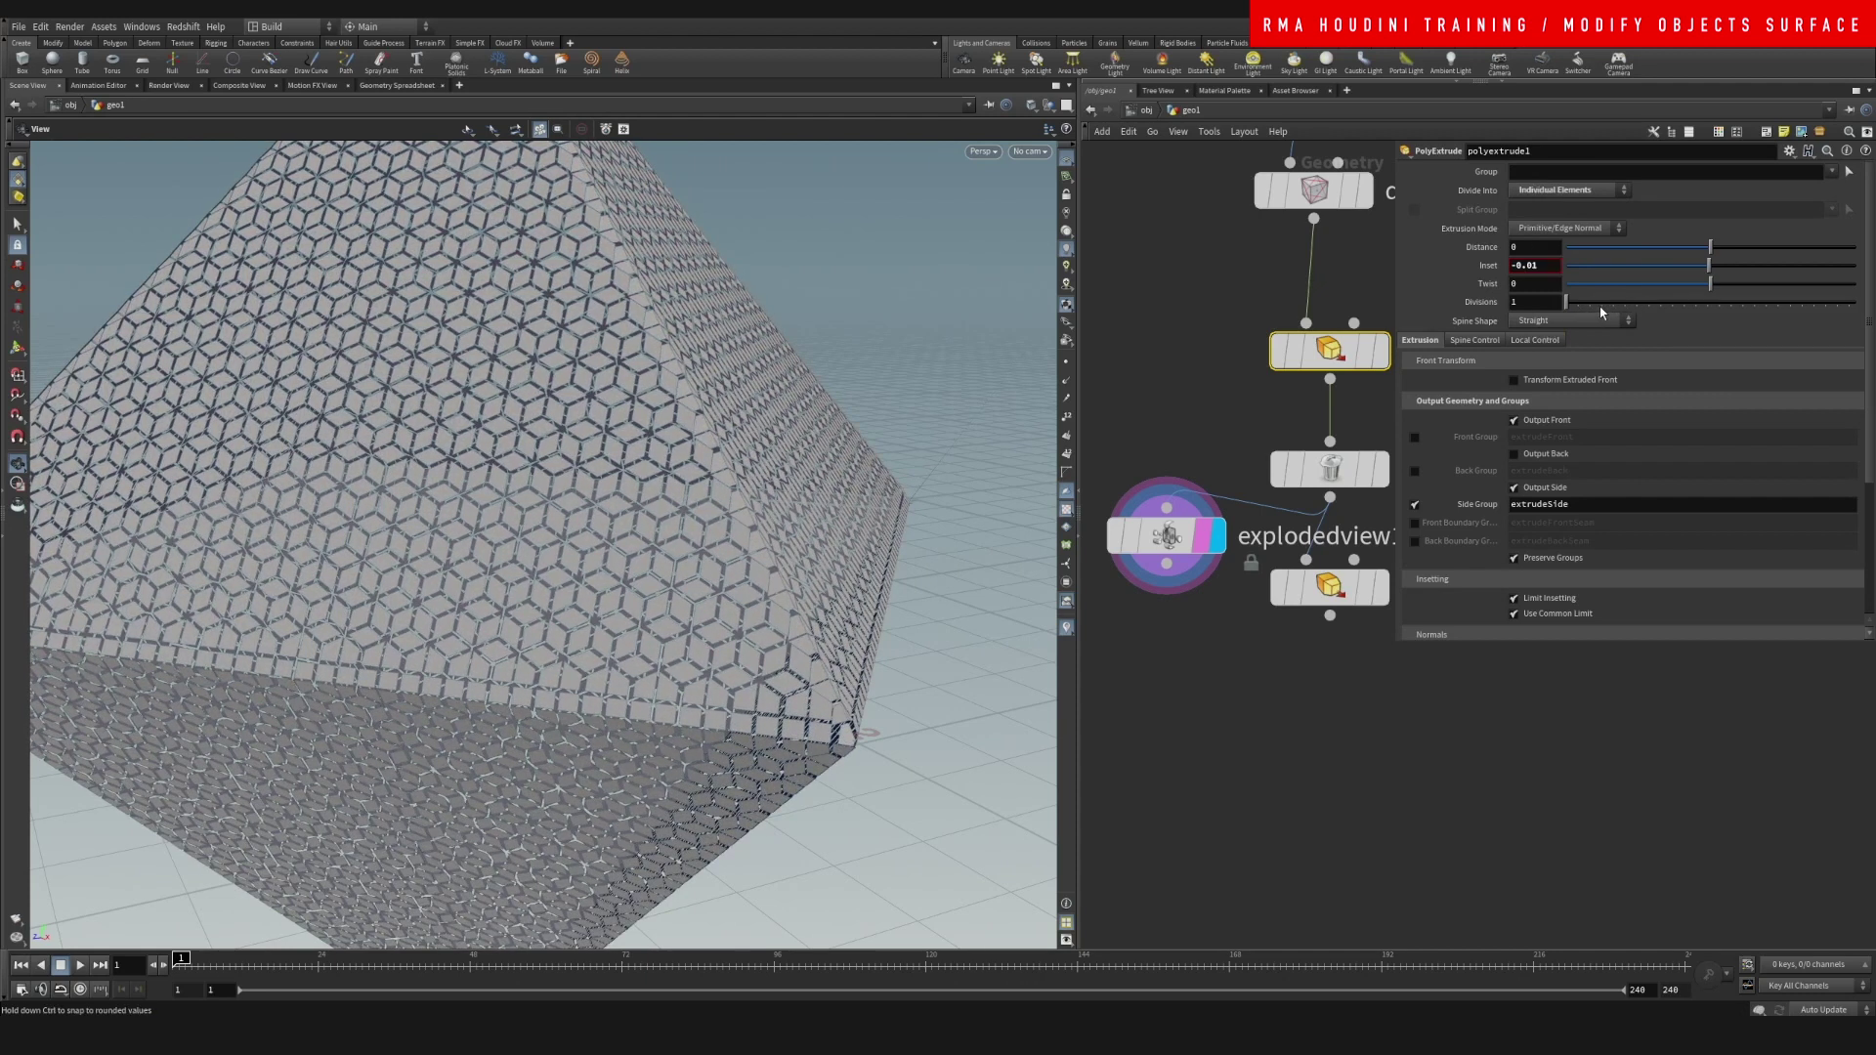
pyautogui.scroll(-5, 537, 502)
pyautogui.moveTo(537, 503); pyautogui.dragTo(493, 444)
pyautogui.scroll(6, 729, 430)
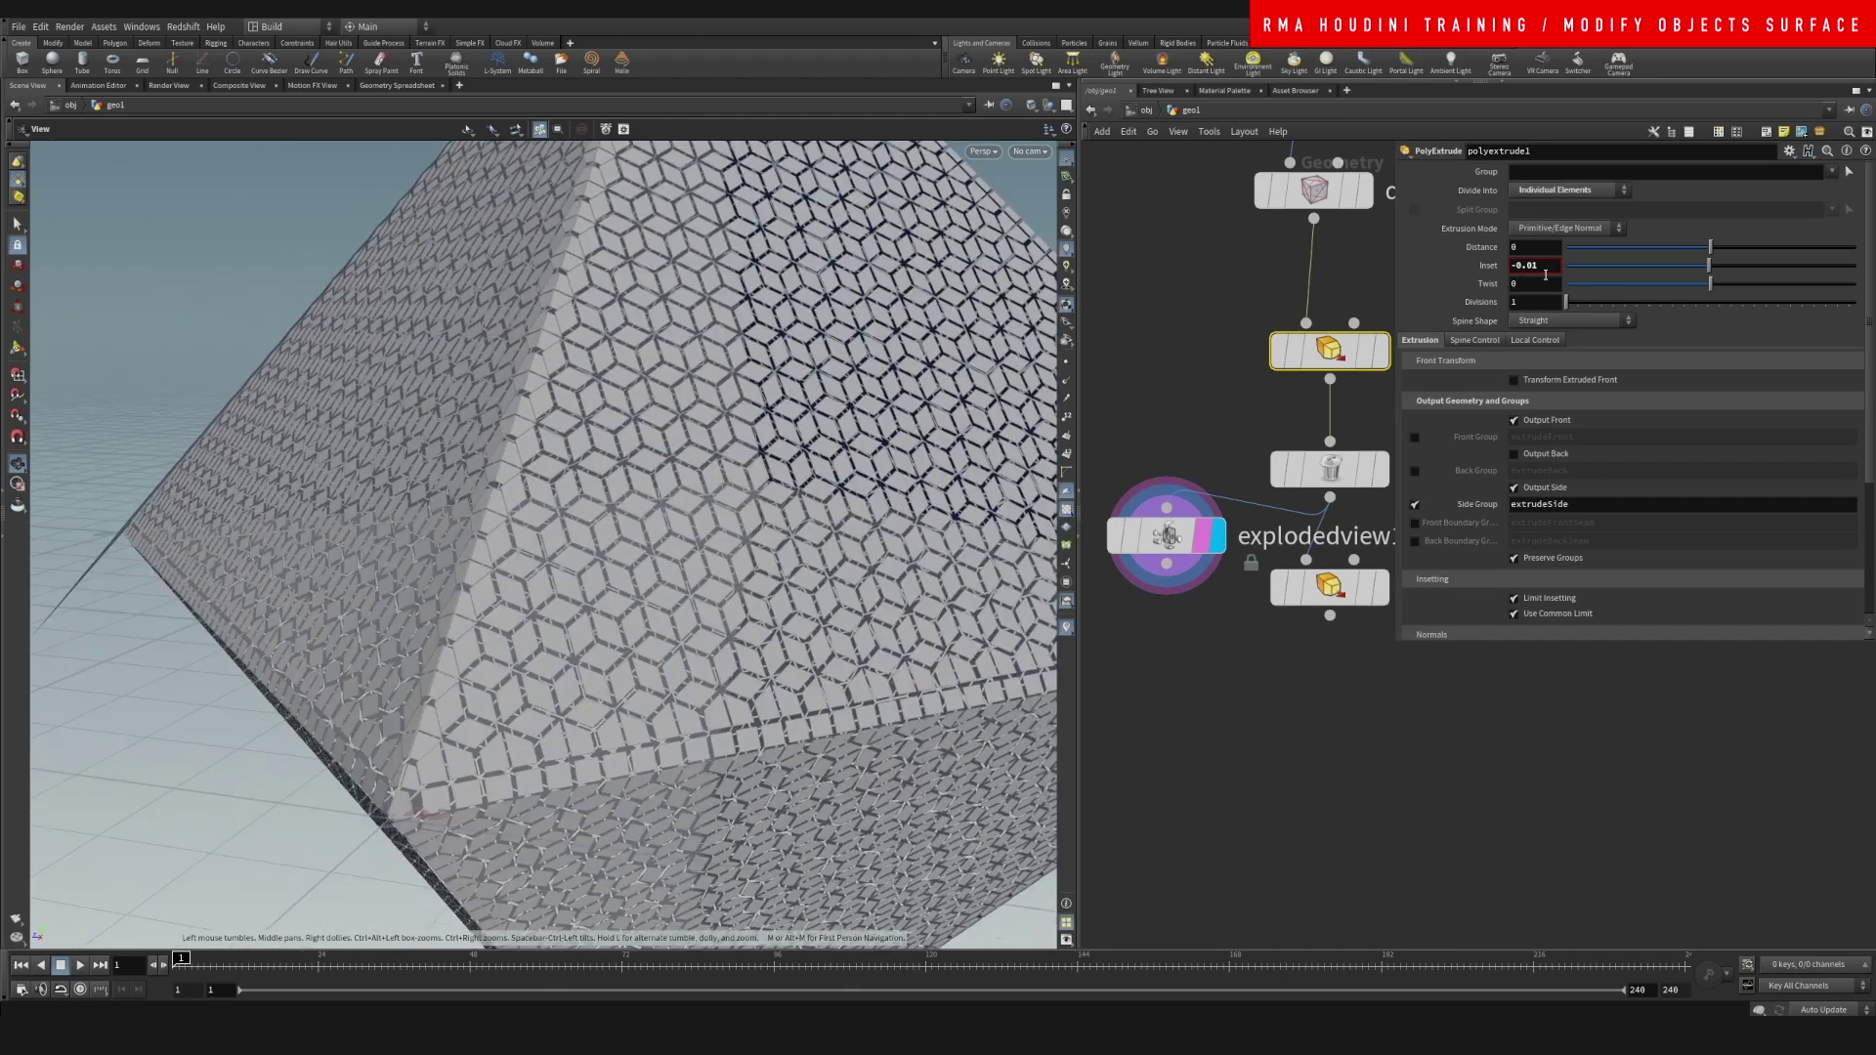
# - Set the first PolyExtrude node's Inset to -0.012 and inspect the gaps across the octahedron's faces and edges
pyautogui.moveTo(1545, 274); pyautogui.dragTo(1524, 334, button='middle')
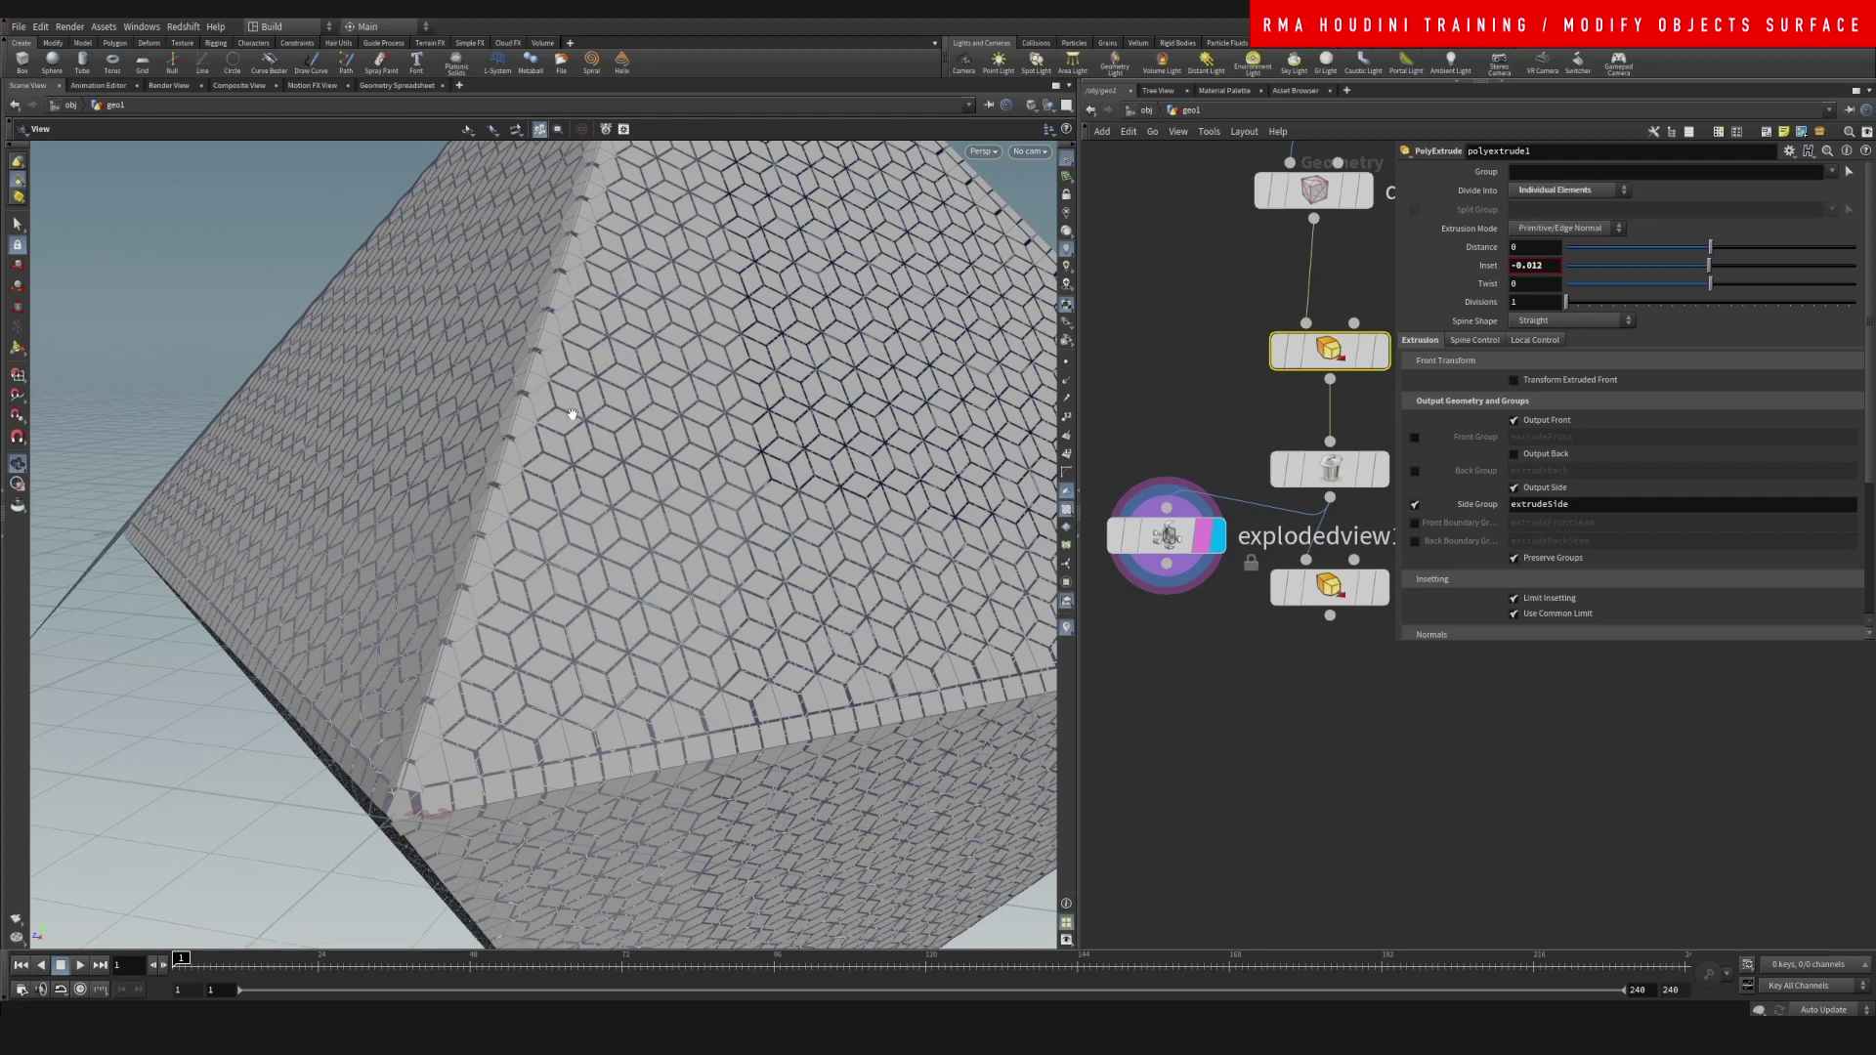
pyautogui.moveTo(573, 415); pyautogui.dragTo(670, 511, button='right')
pyautogui.moveTo(726, 426); pyautogui.dragTo(603, 427)
pyautogui.moveTo(800, 419); pyautogui.dragTo(973, 368, button='right')
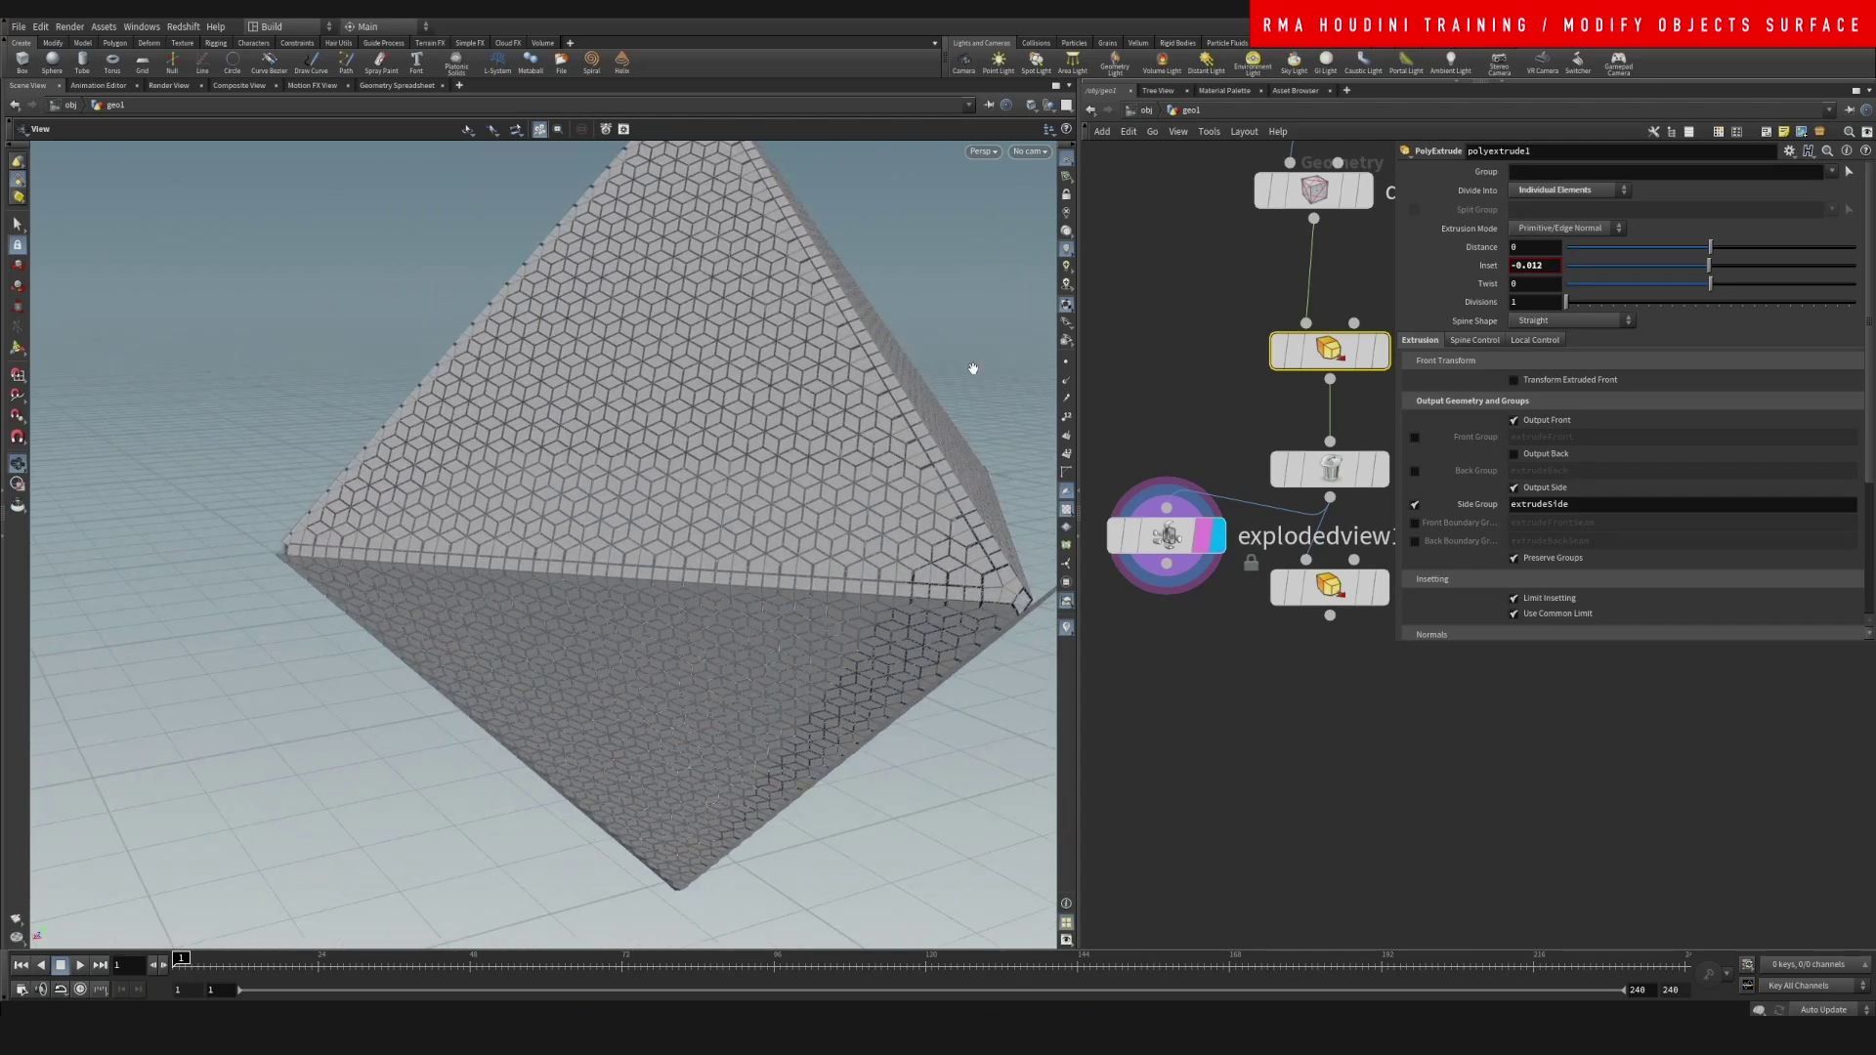
pyautogui.moveTo(829, 423); pyautogui.dragTo(678, 433)
pyautogui.moveTo(674, 413); pyautogui.dragTo(919, 312, button='right')
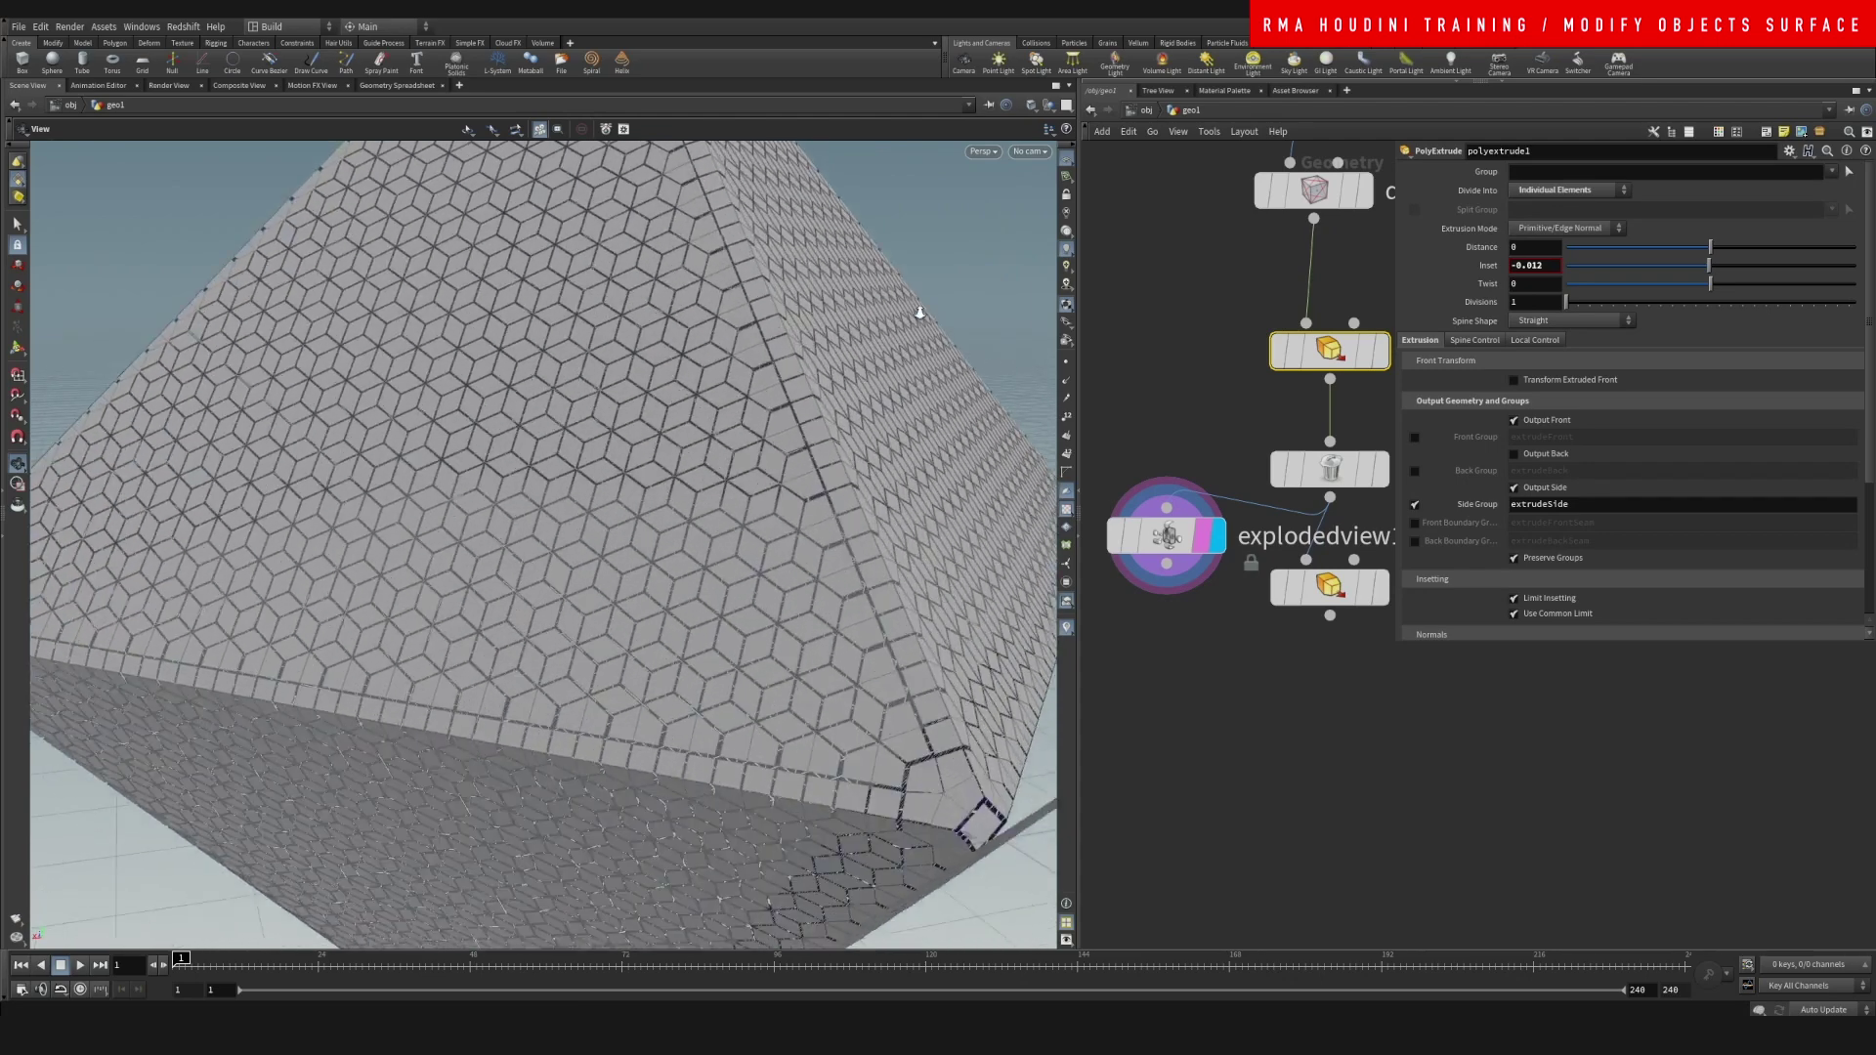
pyautogui.moveTo(919, 313); pyautogui.dragTo(713, 482)
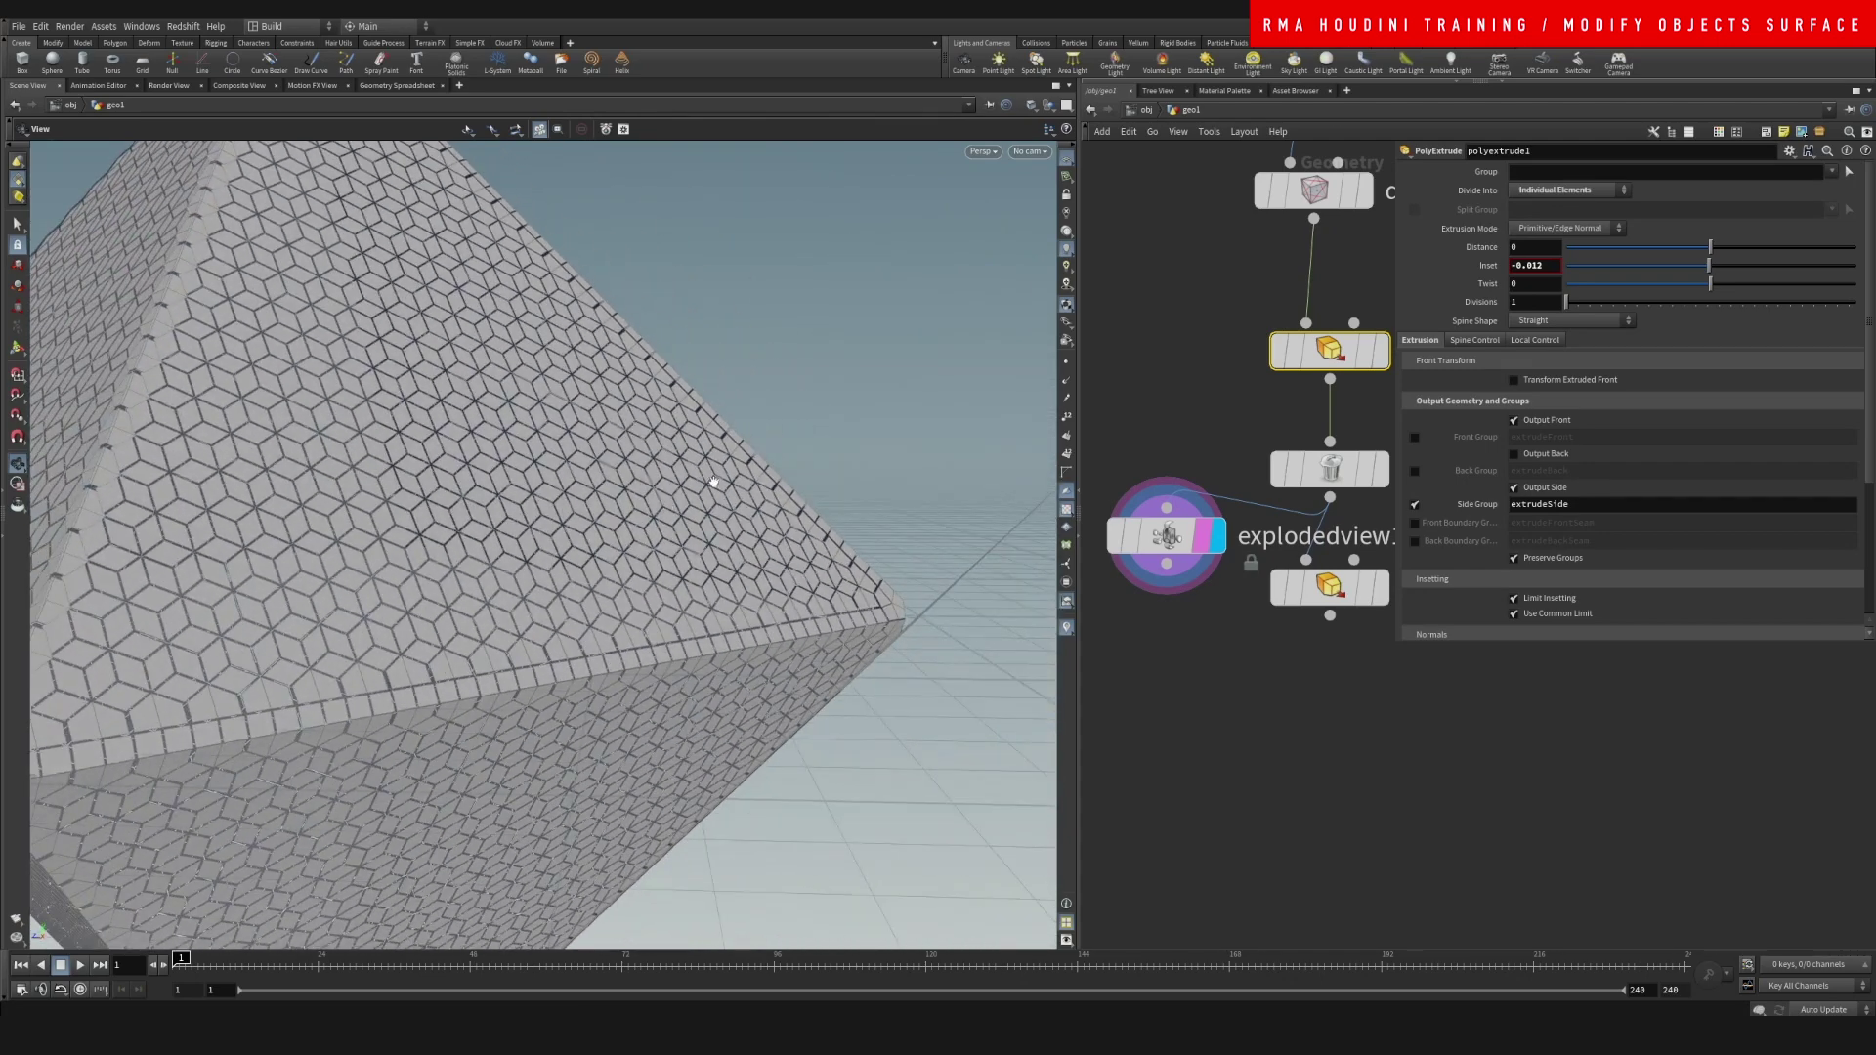
pyautogui.moveTo(713, 482); pyautogui.dragTo(481, 577, button='right')
pyautogui.moveTo(481, 577); pyautogui.dragTo(629, 544)
pyautogui.moveTo(445, 488); pyautogui.dragTo(836, 348)
# - Select the Divide node and widen the network view to make room for the node tree
pyautogui.moveTo(1176, 350); pyautogui.dragTo(1083, 560, button='middle')
pyautogui.moveTo(1111, 369); pyautogui.dragTo(1217, 420)
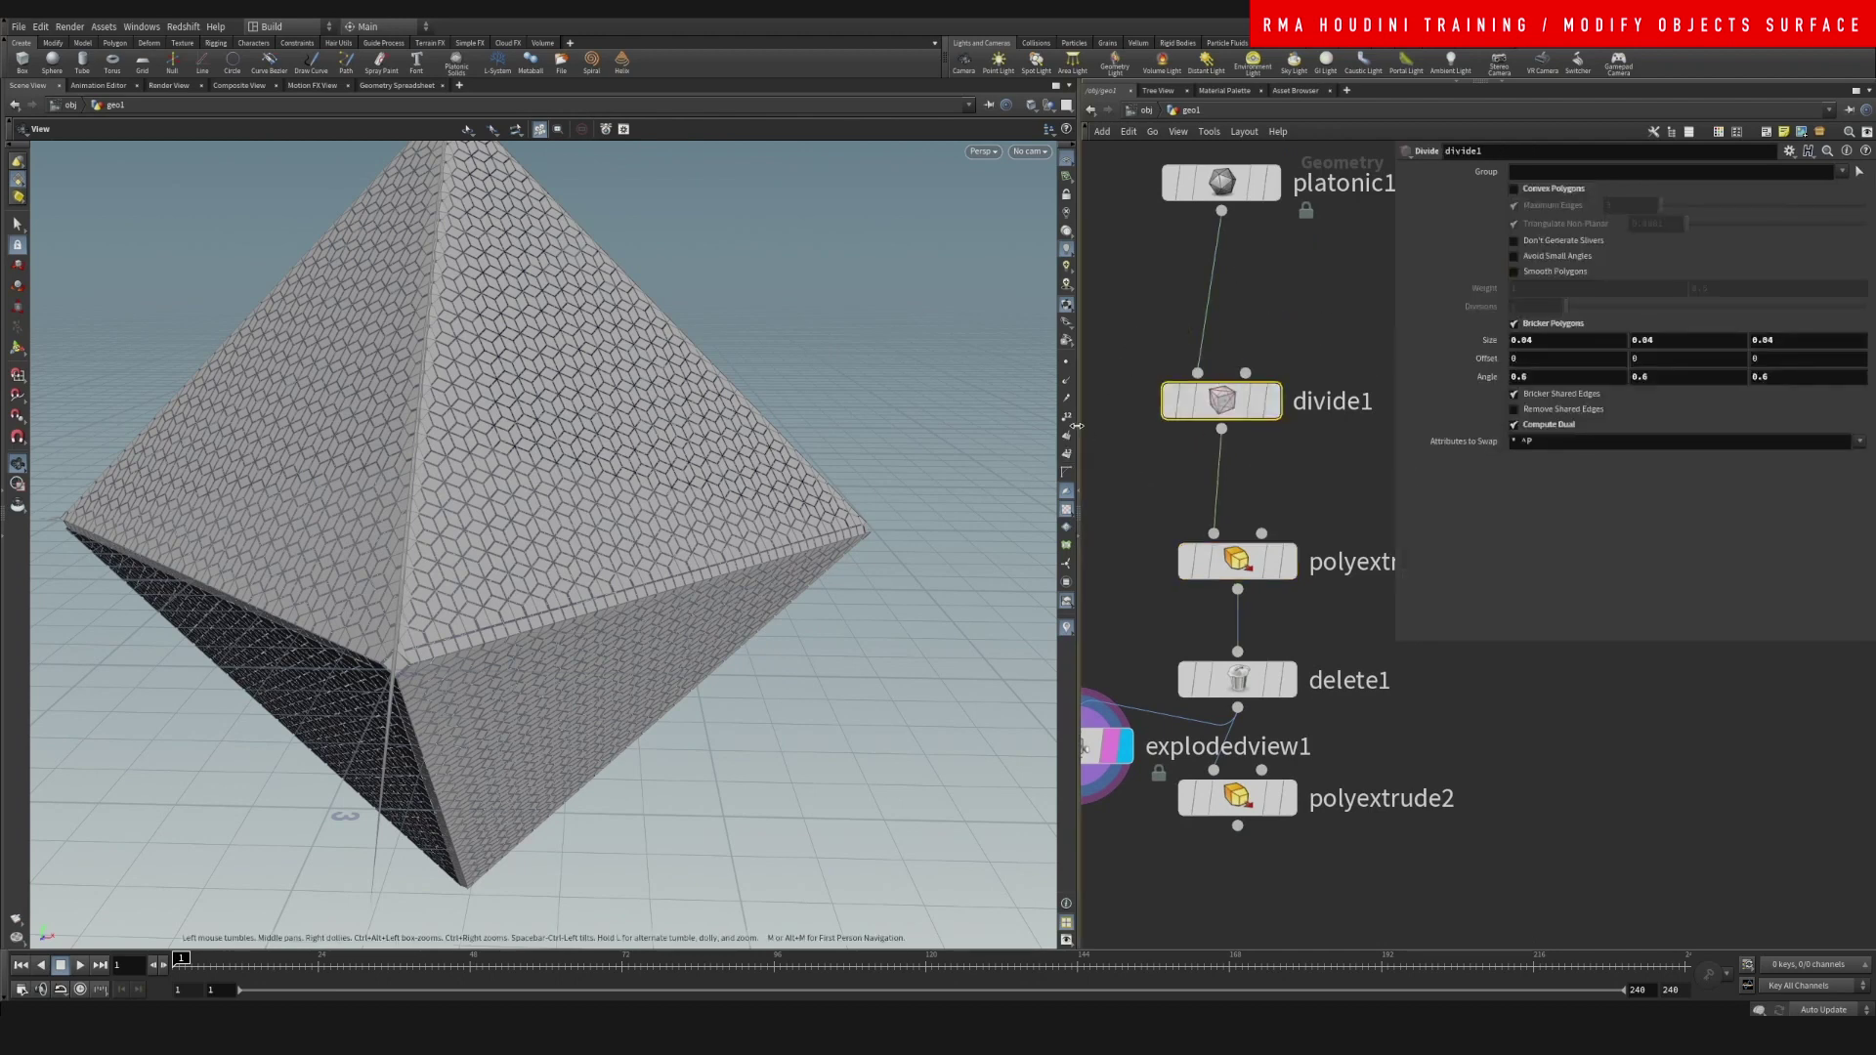
pyautogui.moveTo(1079, 422); pyautogui.dragTo(893, 422)
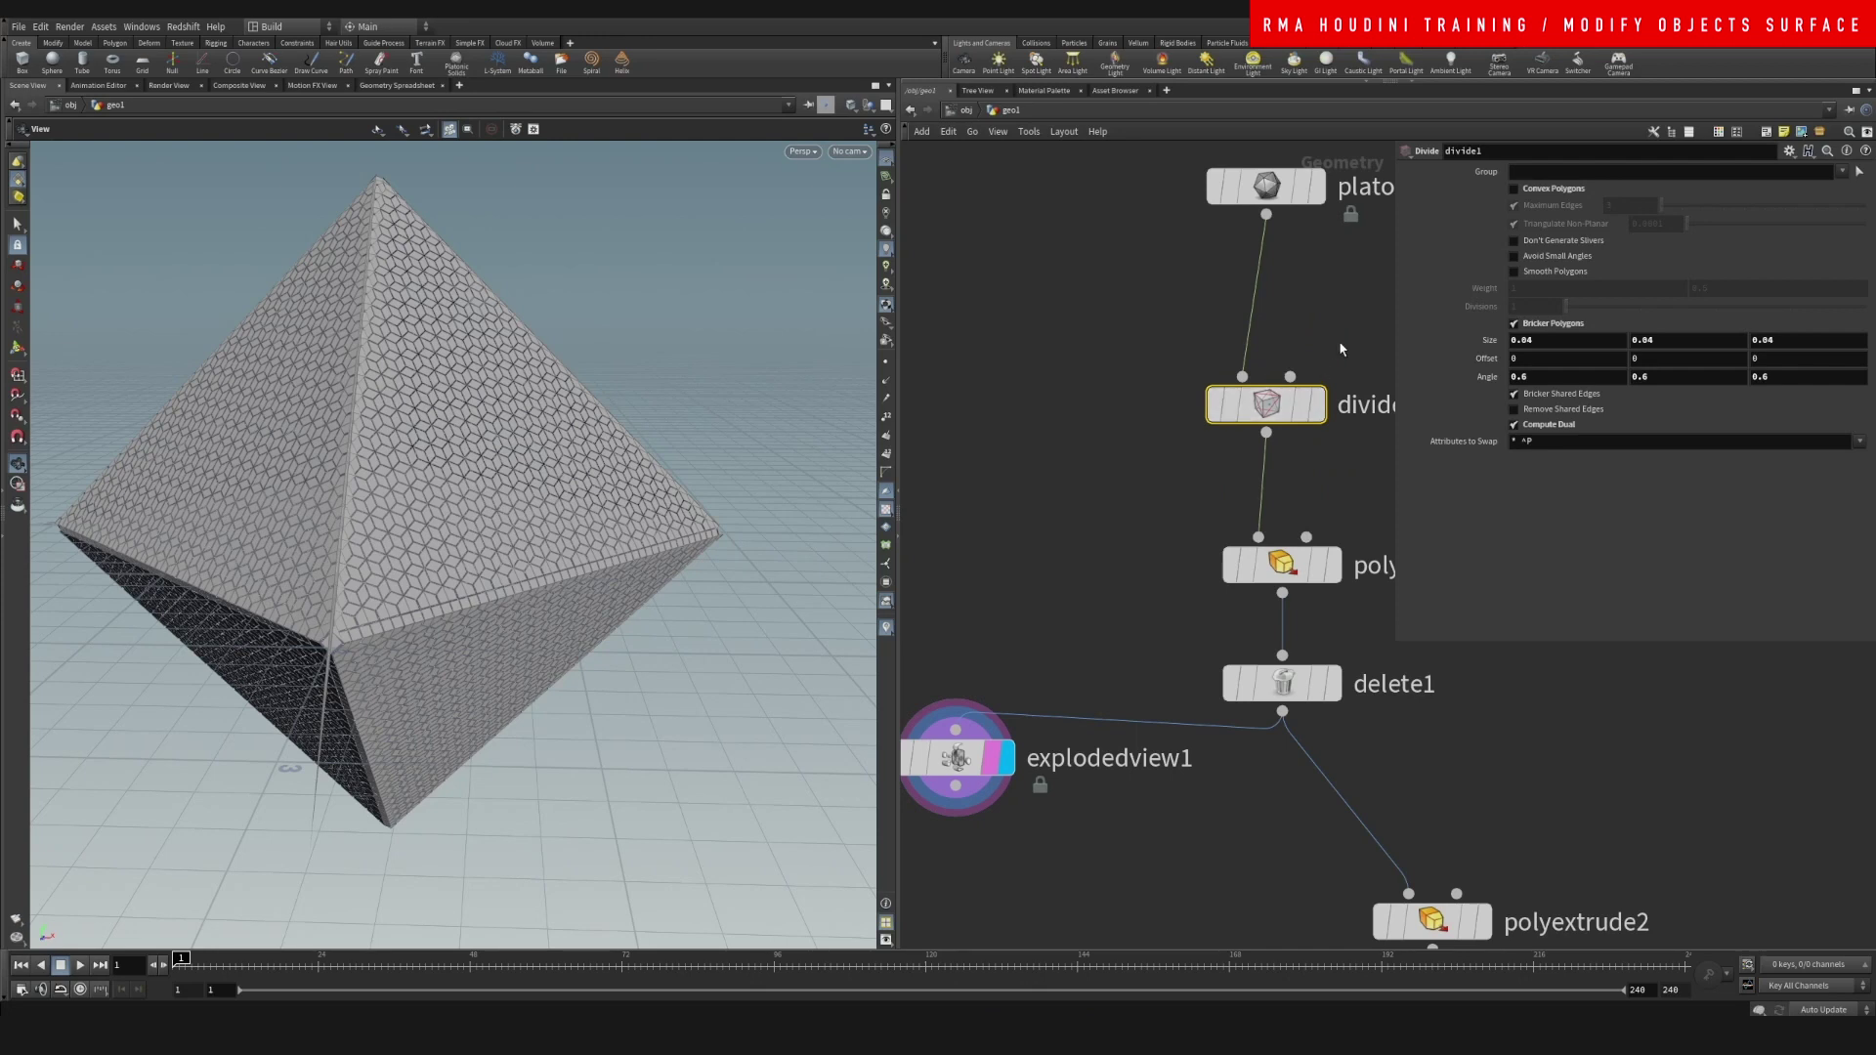
# - Display the Divide, first PolyExtrude and Delete nodes in turn to compare how each changes the surface
pyautogui.click(1329, 463)
pyautogui.click(1327, 342)
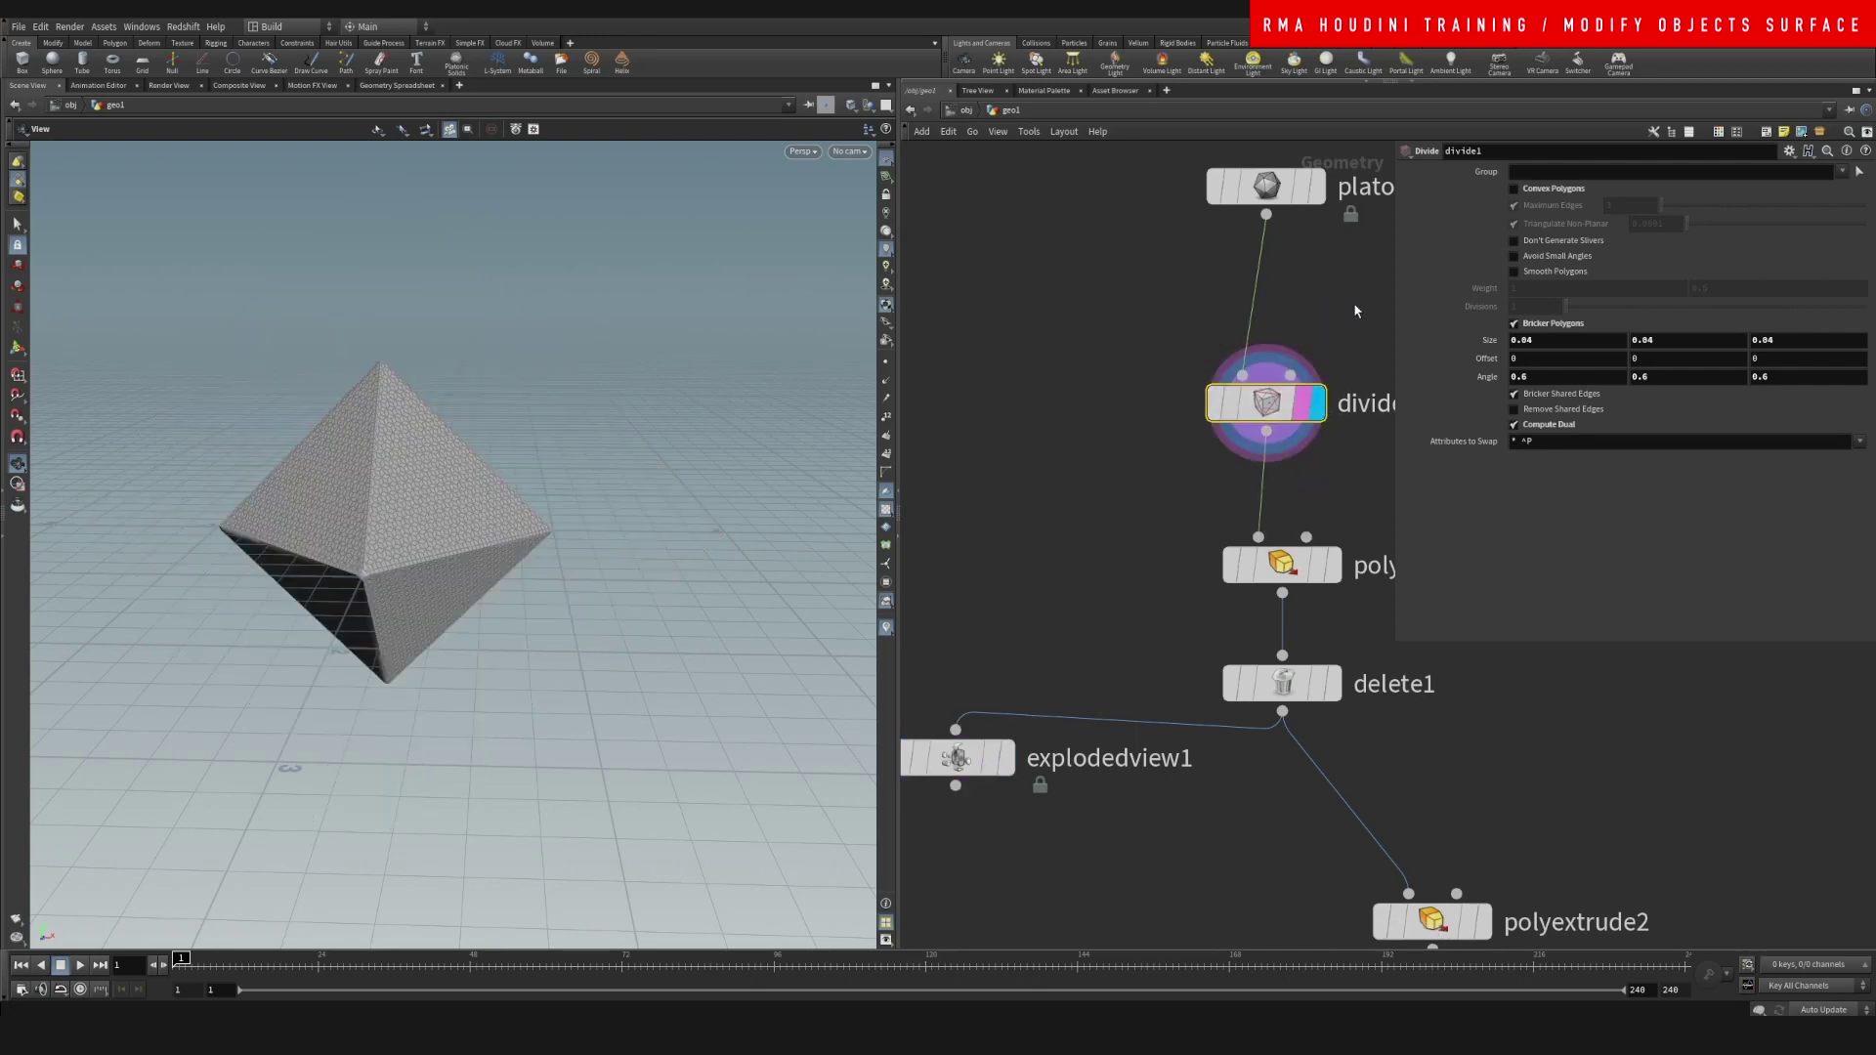
pyautogui.moveTo(1354, 311); pyautogui.dragTo(1222, 293, button='middle')
pyautogui.click(1193, 561)
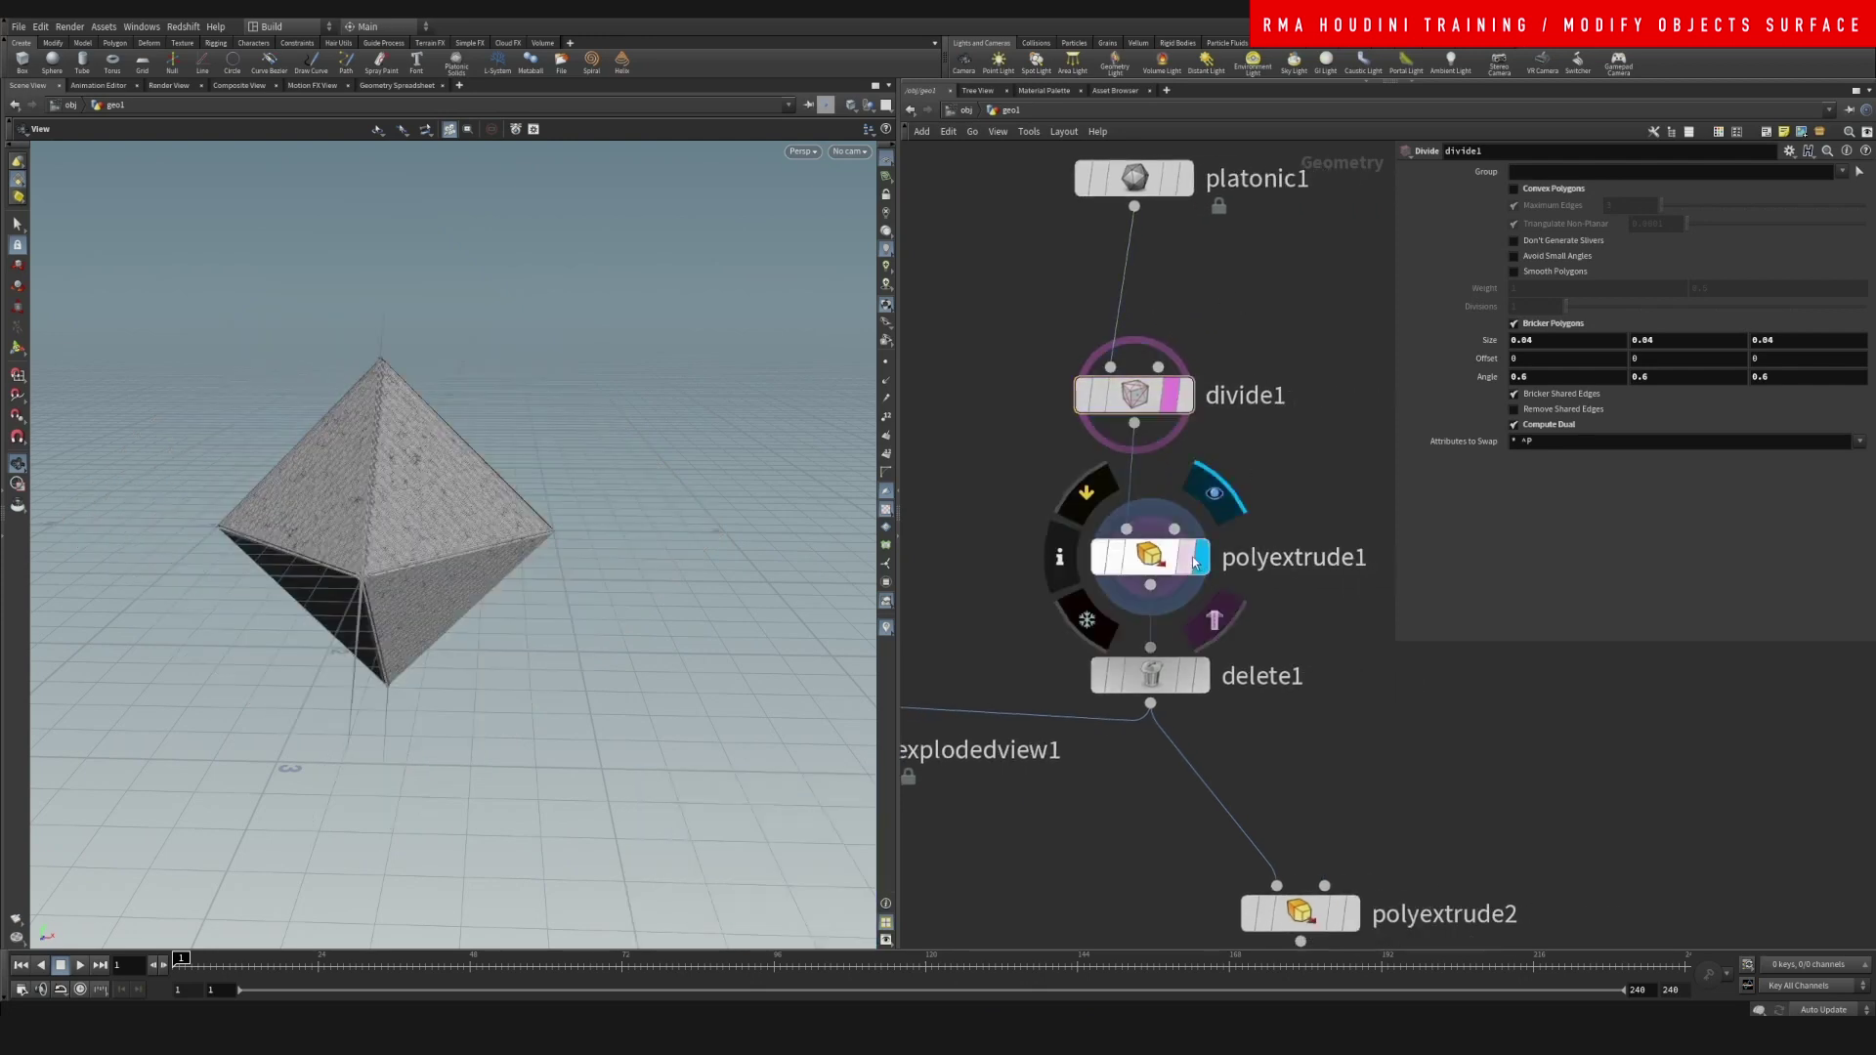
pyautogui.click(1211, 613)
pyautogui.moveTo(1204, 590); pyautogui.dragTo(1204, 551)
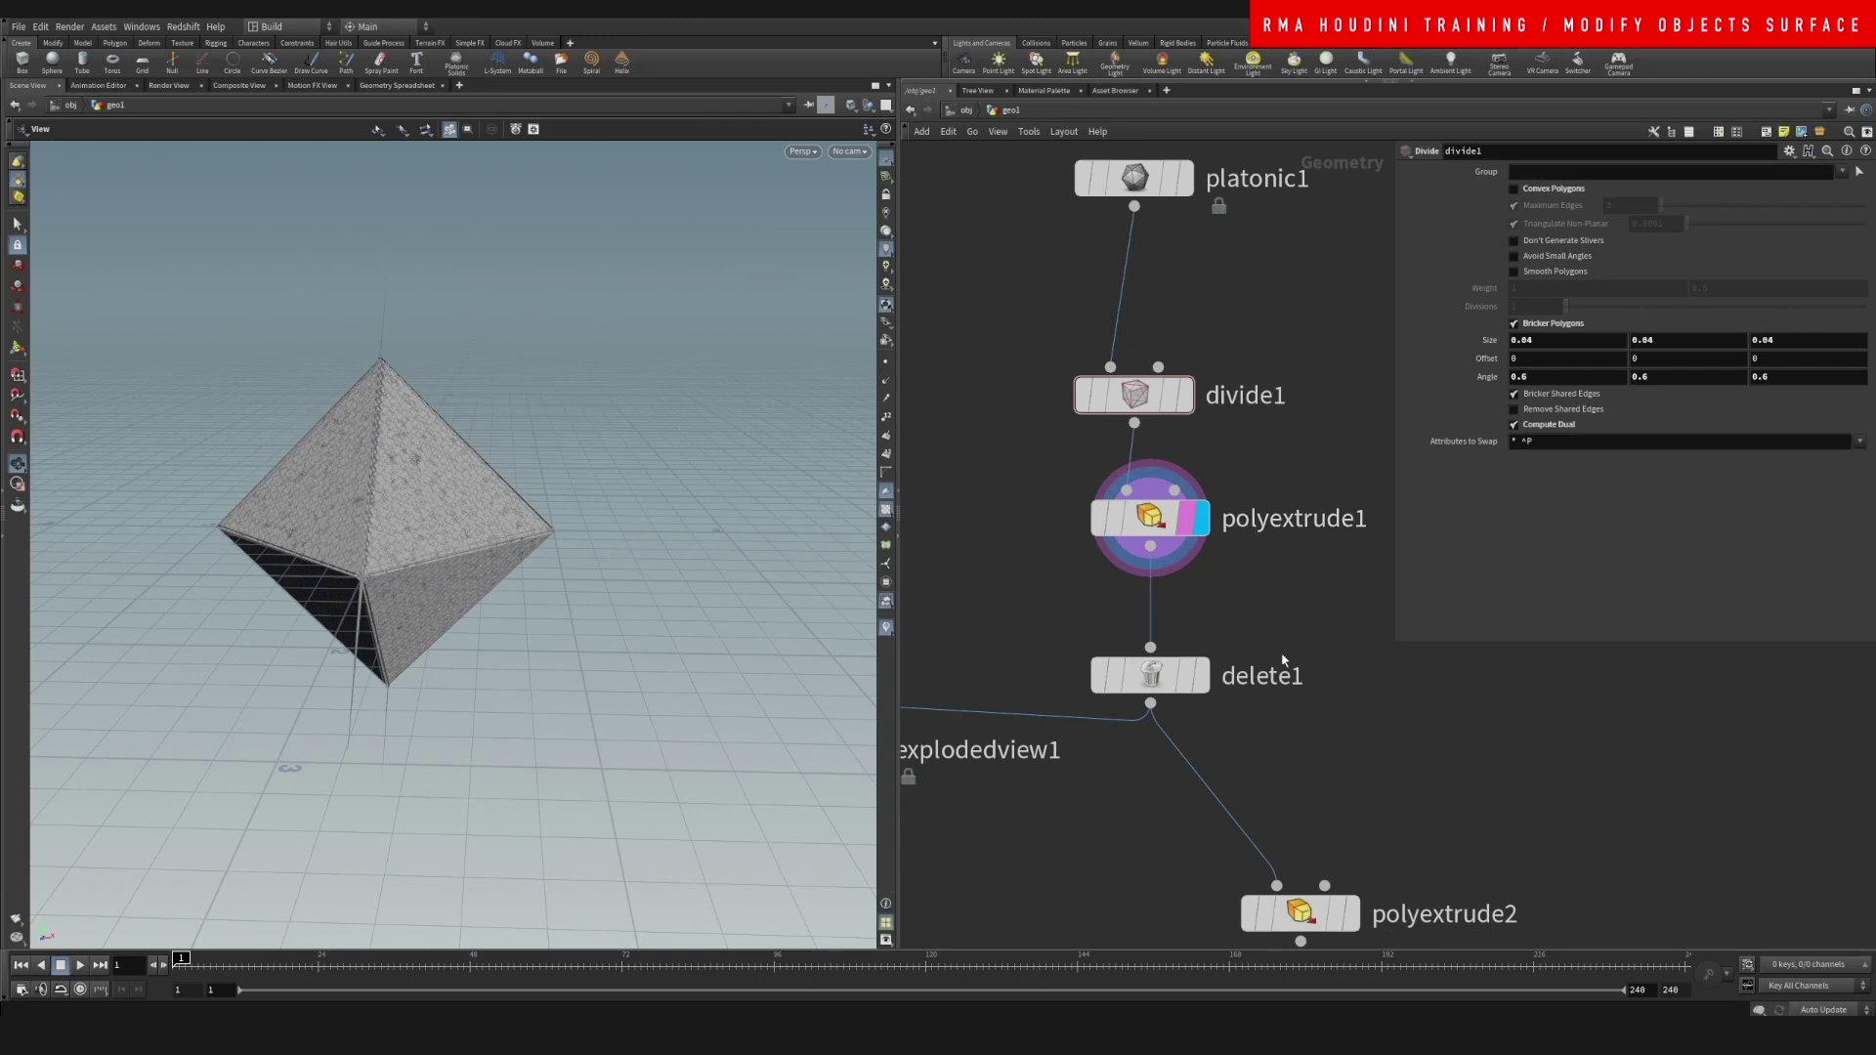
pyautogui.click(1215, 735)
pyautogui.click(1217, 618)
pyautogui.moveTo(1162, 631); pyautogui.dragTo(1349, 532, button='middle')
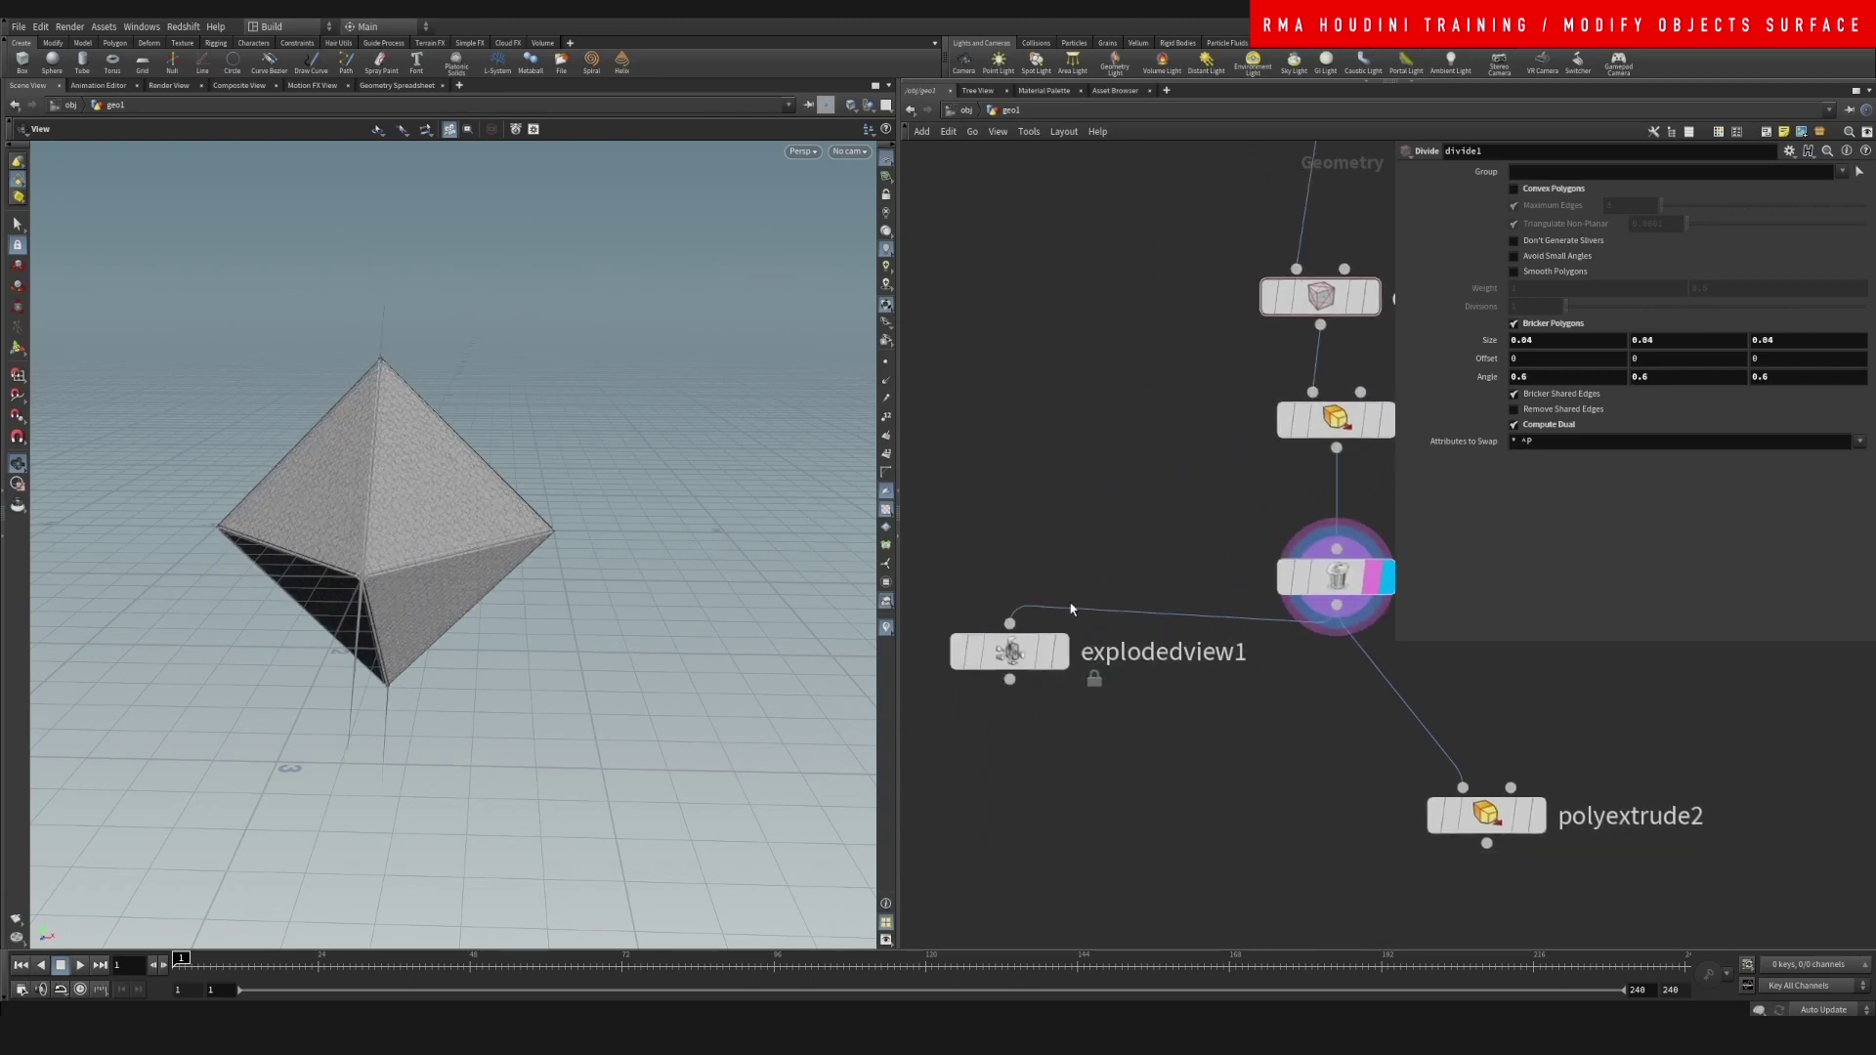
# - Display the Exploded View node and examine the gaps between the separated pieces up close
pyautogui.click(1083, 582)
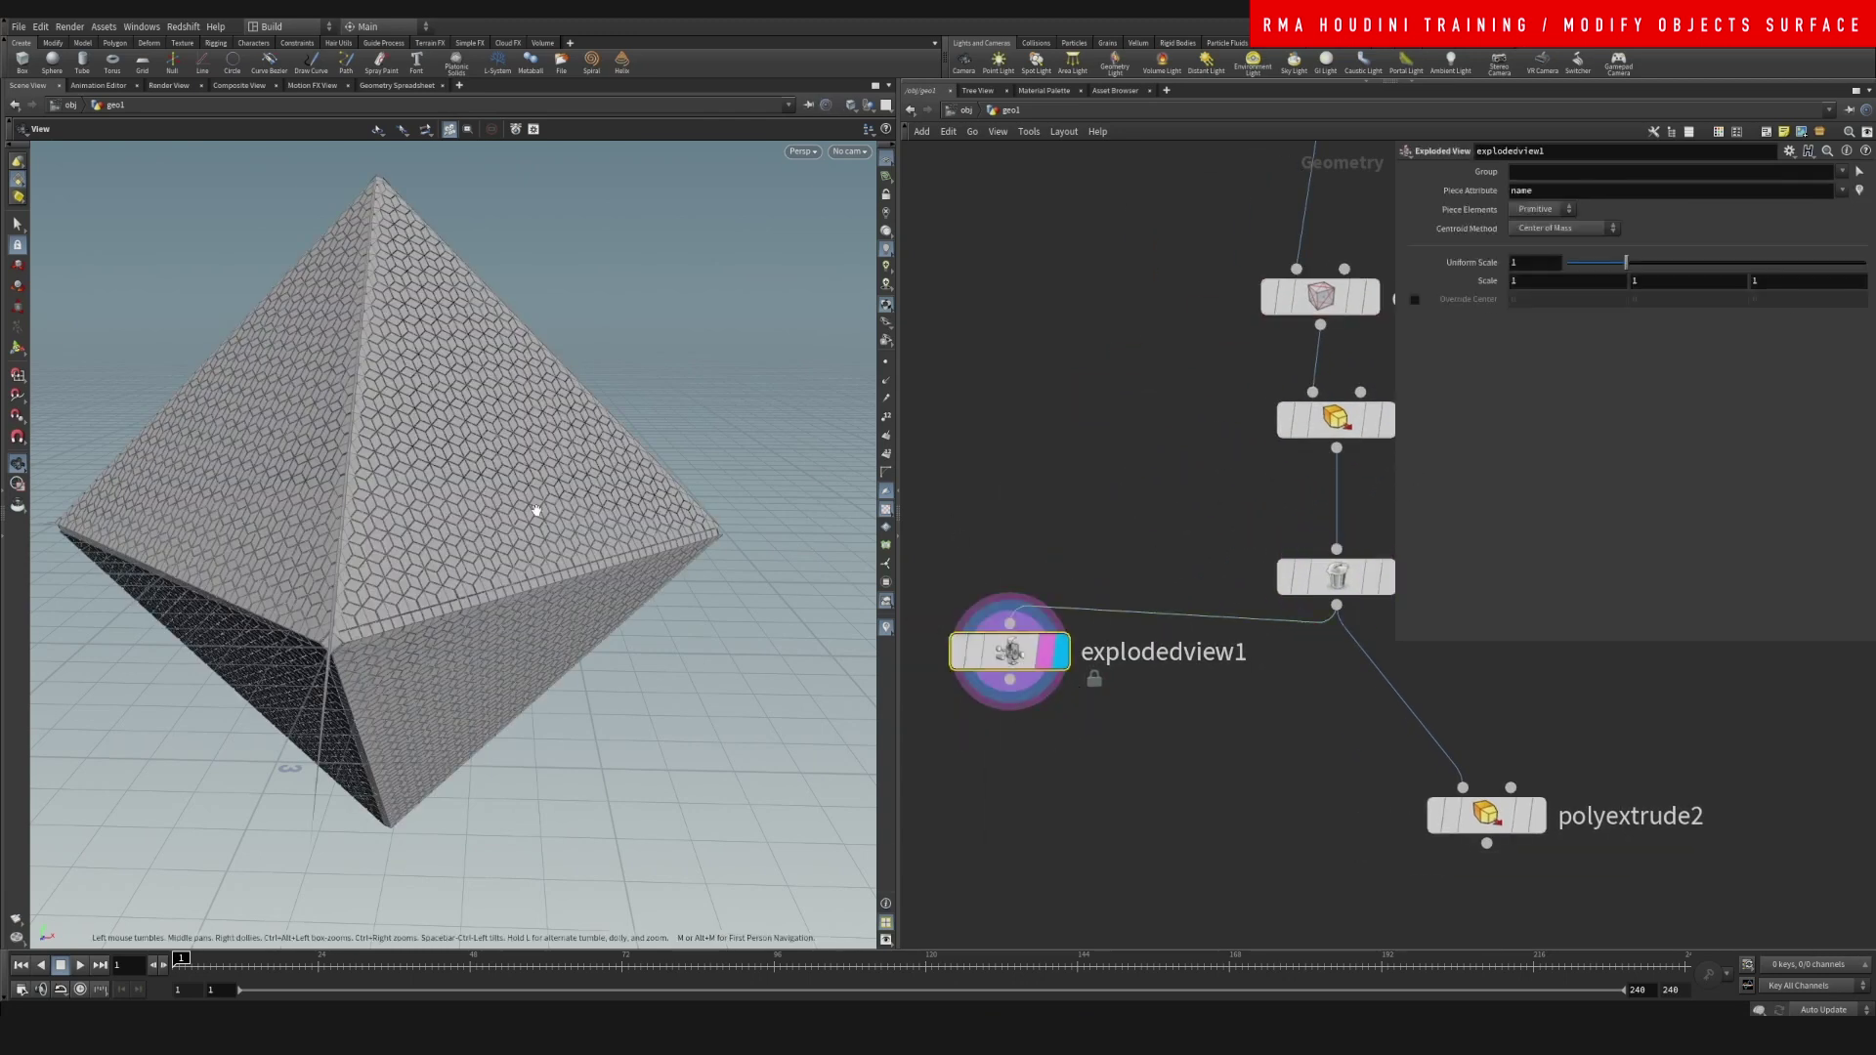
pyautogui.scroll(5, 536, 509)
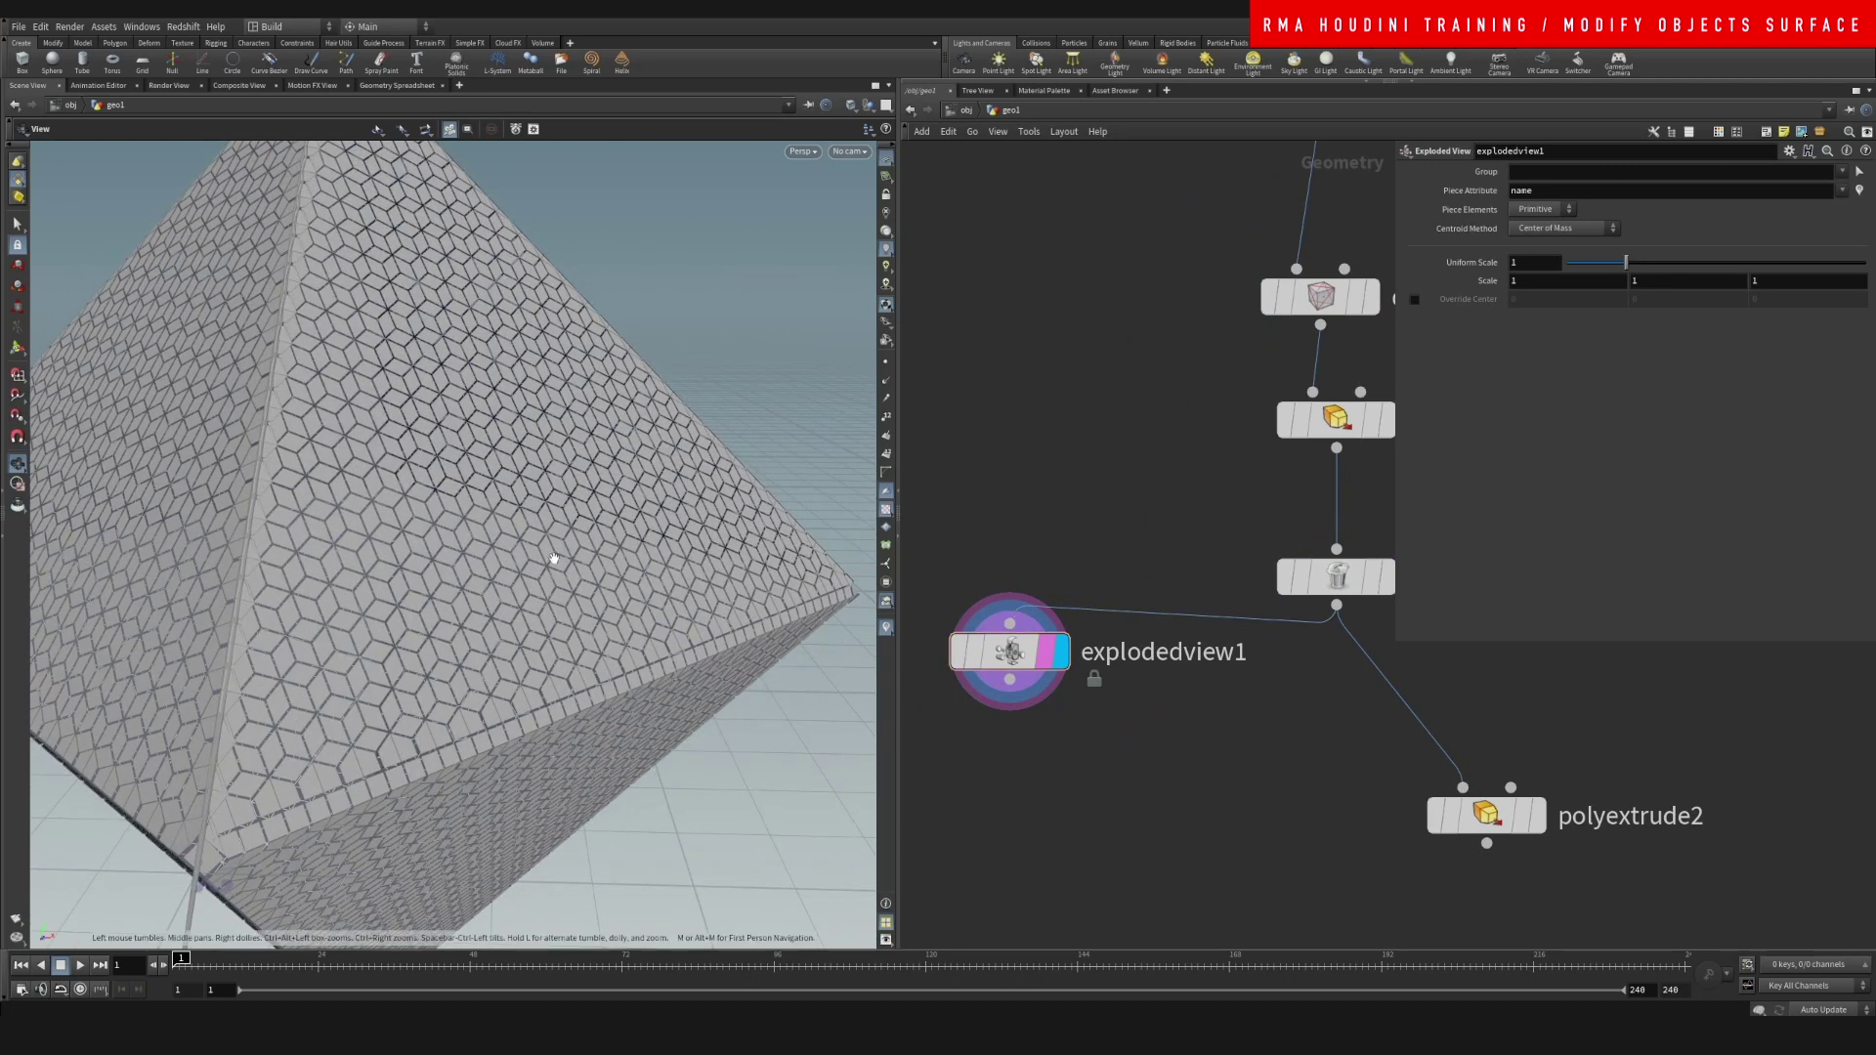
pyautogui.scroll(5, 593, 538)
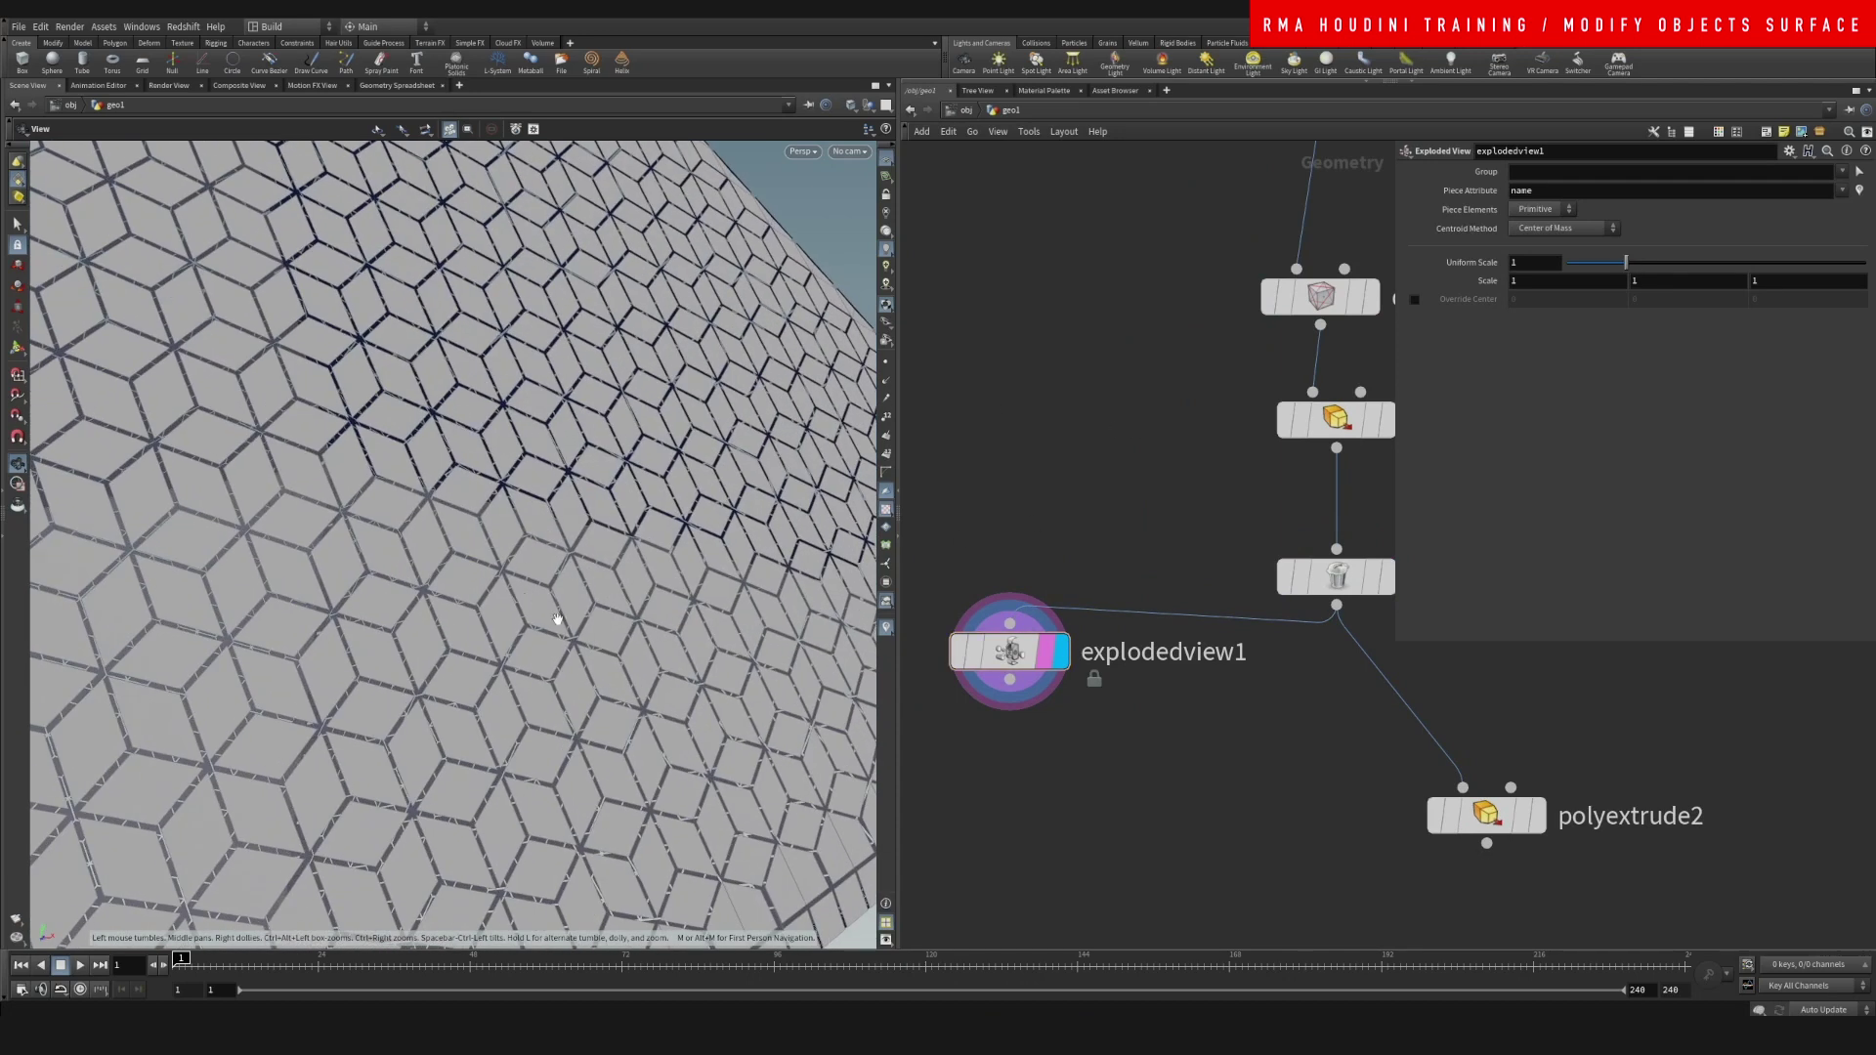
pyautogui.moveTo(583, 476); pyautogui.dragTo(645, 487)
# - Set the Divide node's Angle to 0.49 on all three axes
pyautogui.moveTo(1229, 288); pyautogui.dragTo(1108, 461, button='middle')
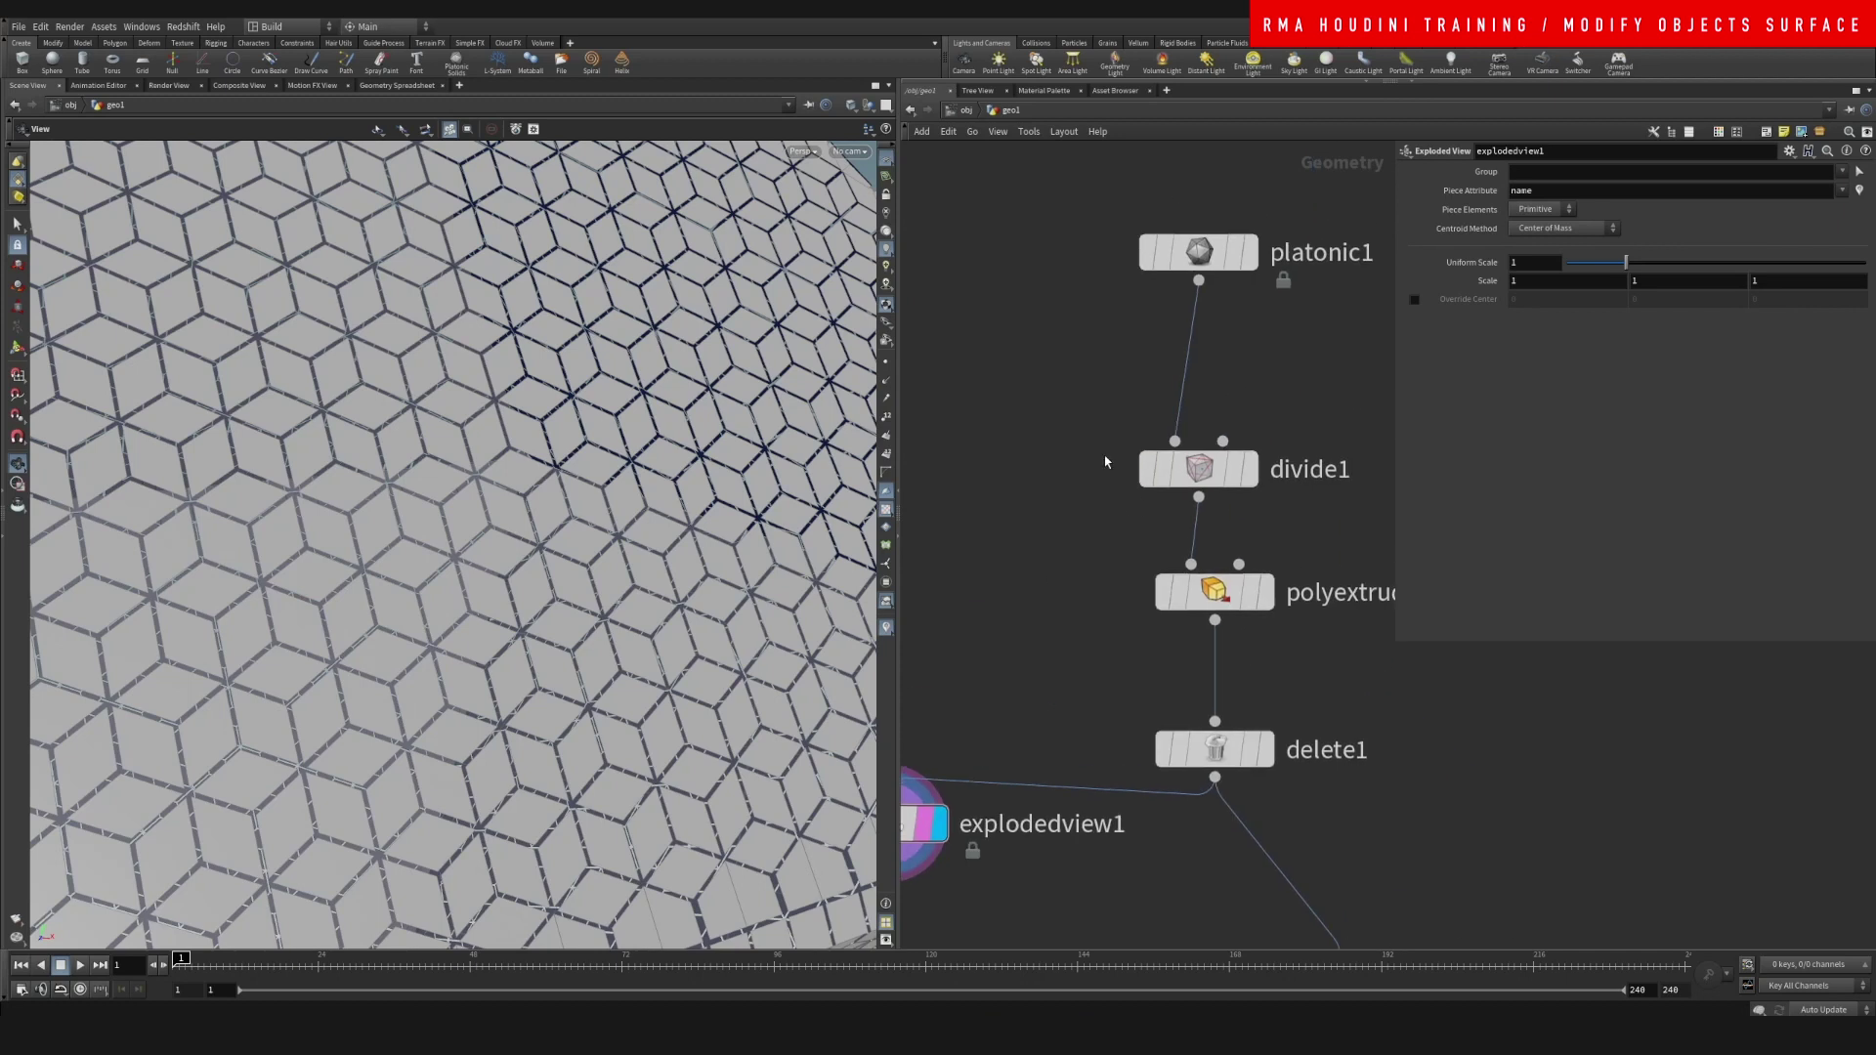
pyautogui.click(1184, 469)
pyautogui.moveTo(1487, 377); pyautogui.dragTo(1405, 420, button='middle')
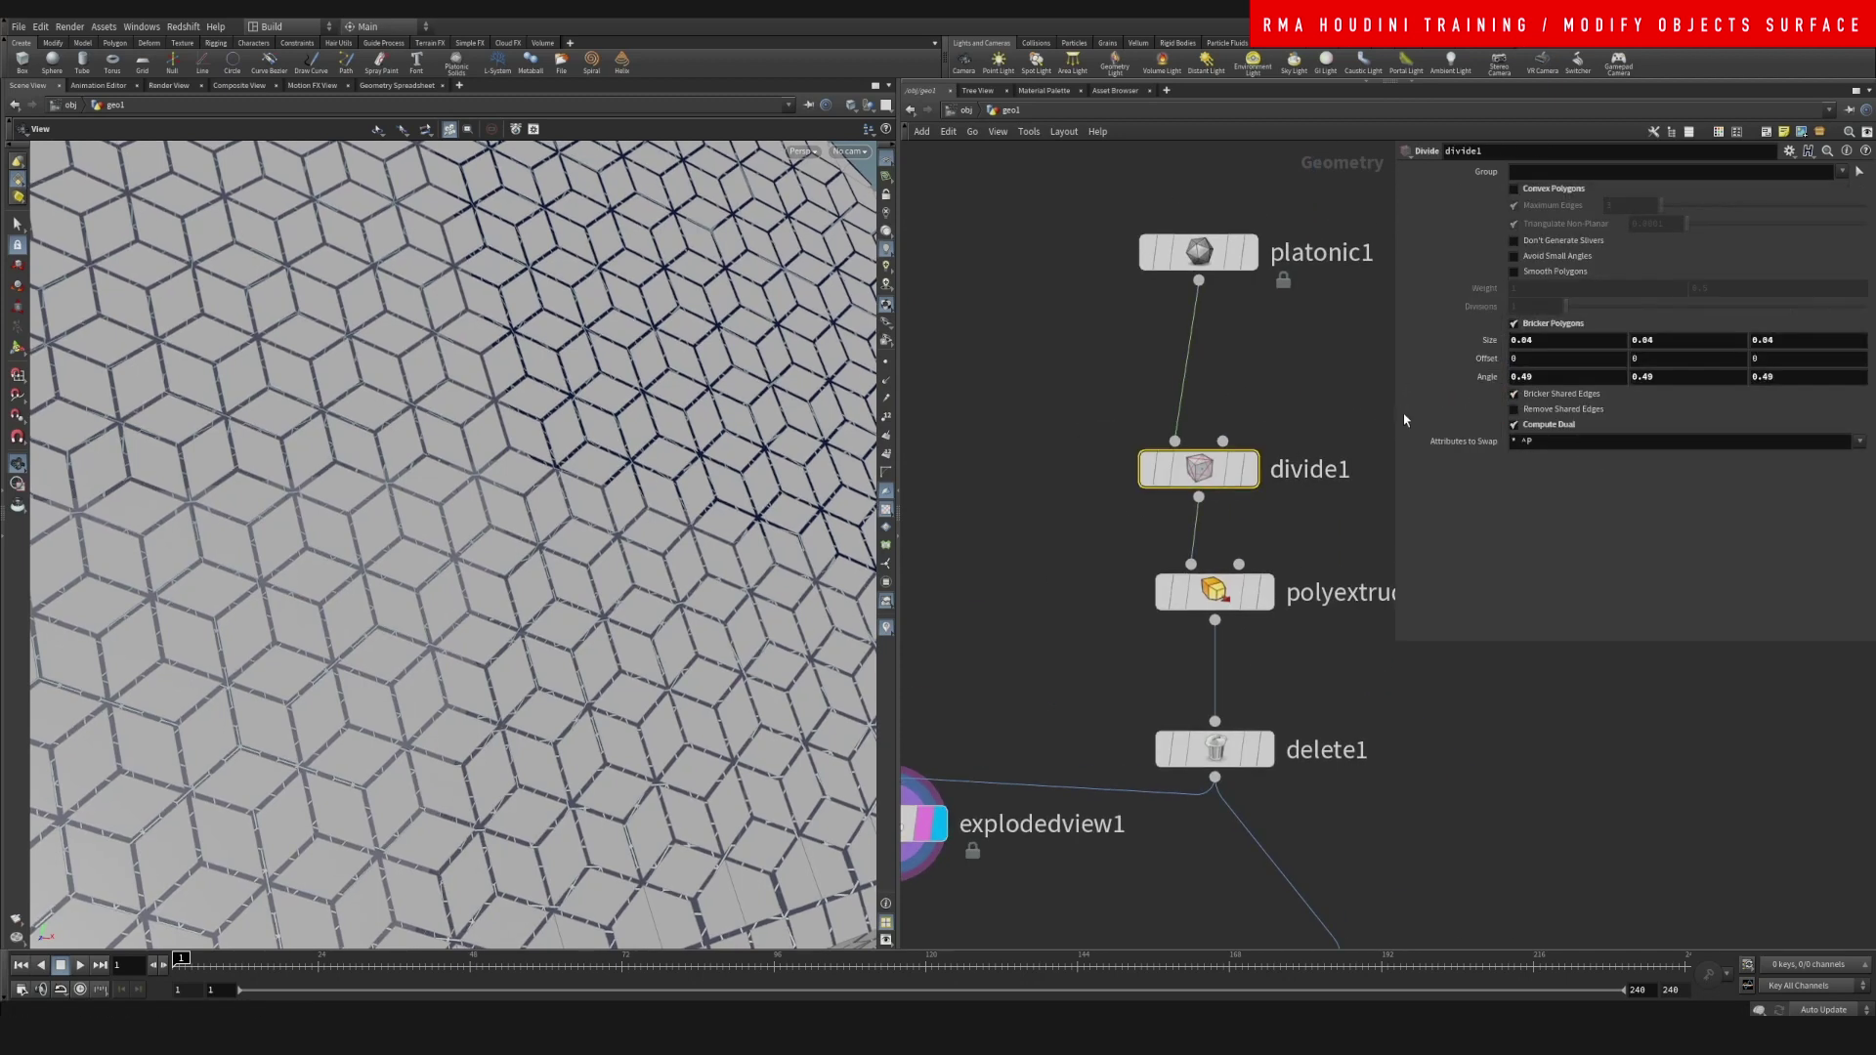
# - Try reverting the Divide node's Angle to its default and check the pattern on the whole octahedron
pyautogui.rightClick(1487, 380)
pyautogui.click(1476, 596)
pyautogui.rightClick(1488, 384)
pyautogui.click(1563, 616)
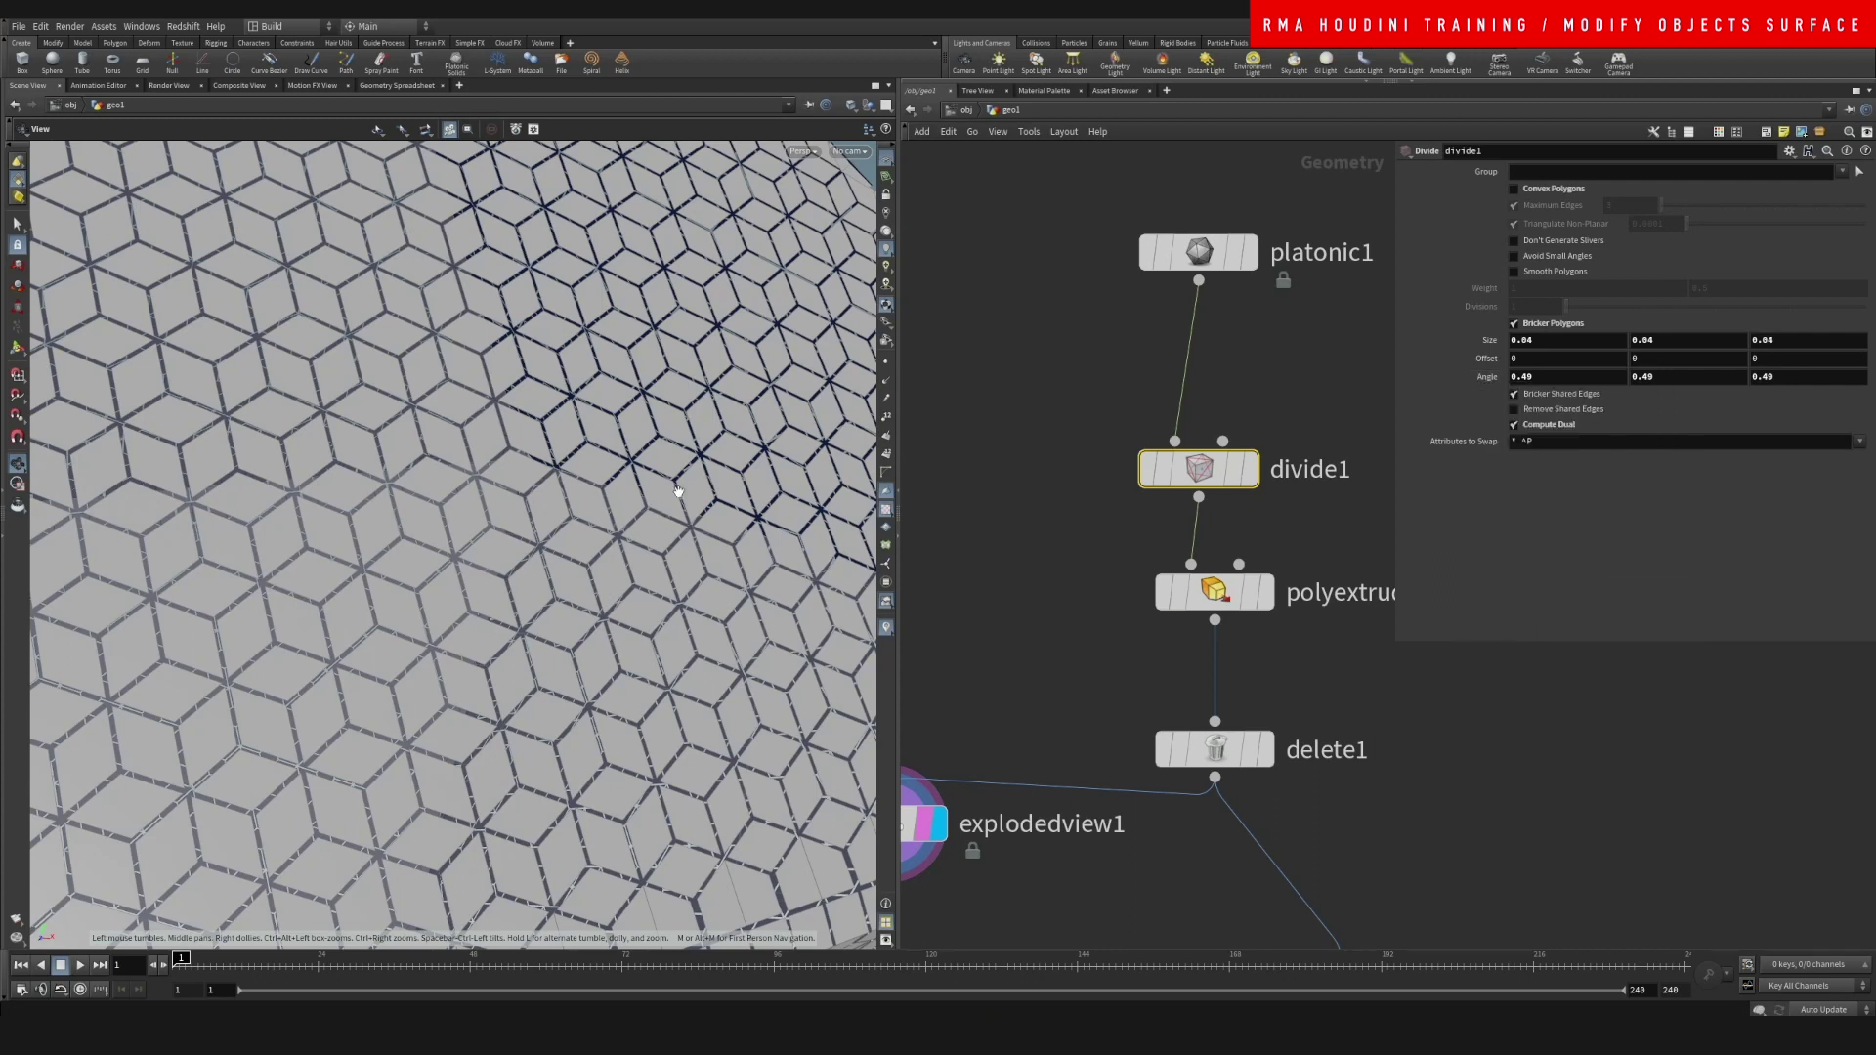
pyautogui.moveTo(678, 492); pyautogui.dragTo(408, 704, button='right')
pyautogui.moveTo(475, 639); pyautogui.dragTo(537, 576, button='right')
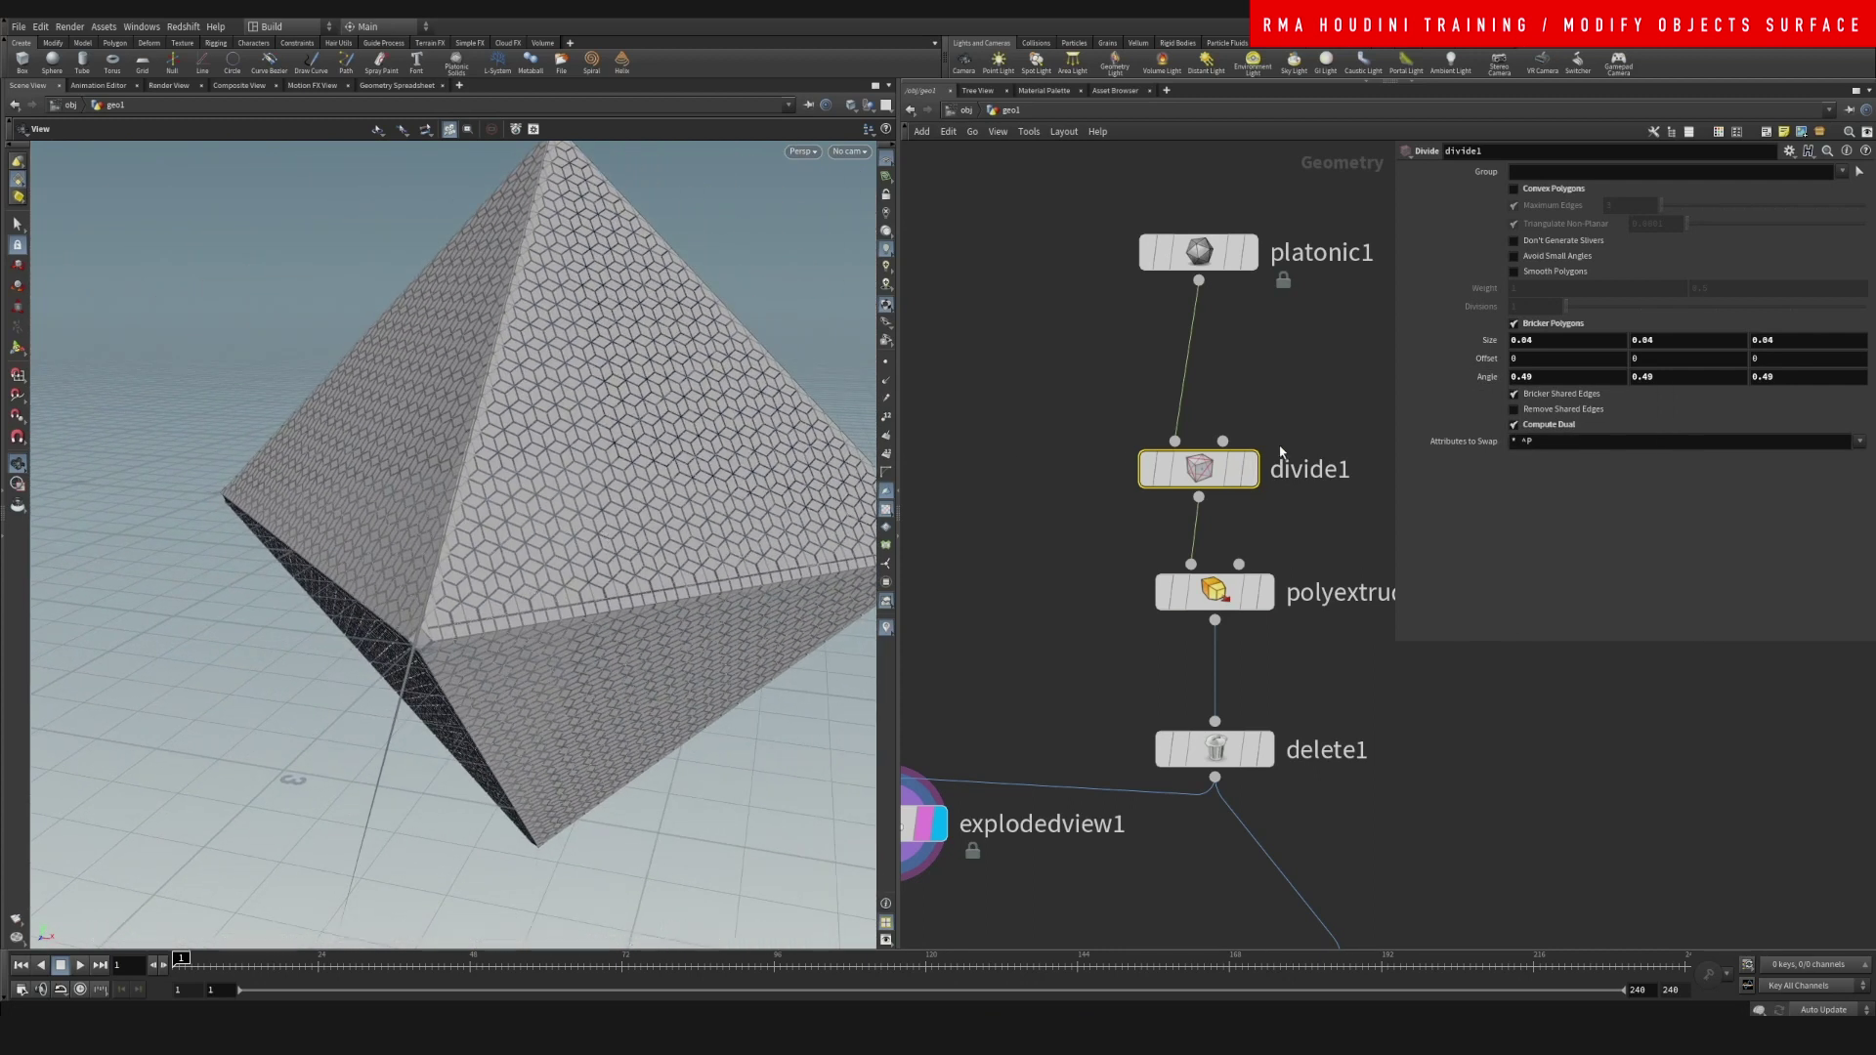
# - Display the Divide node and revert its Angle to the default values
pyautogui.click(1250, 469)
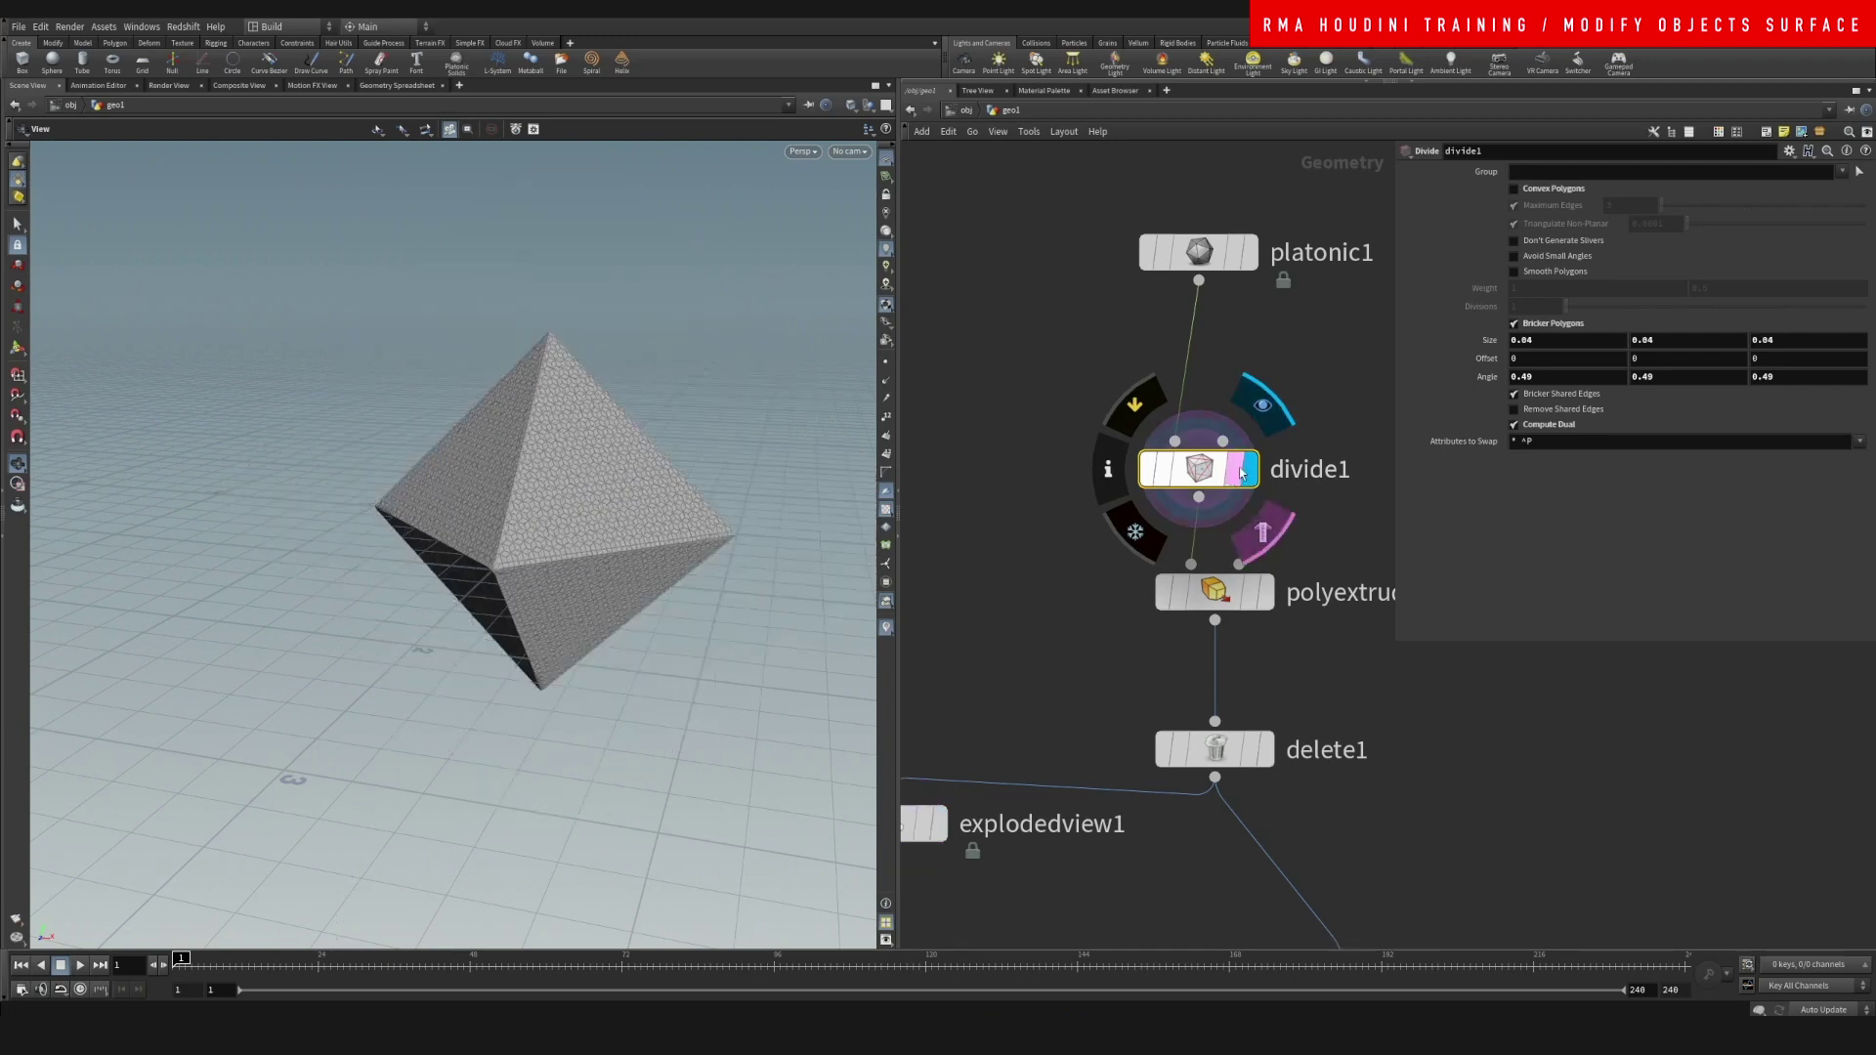
pyautogui.rightClick(1482, 391)
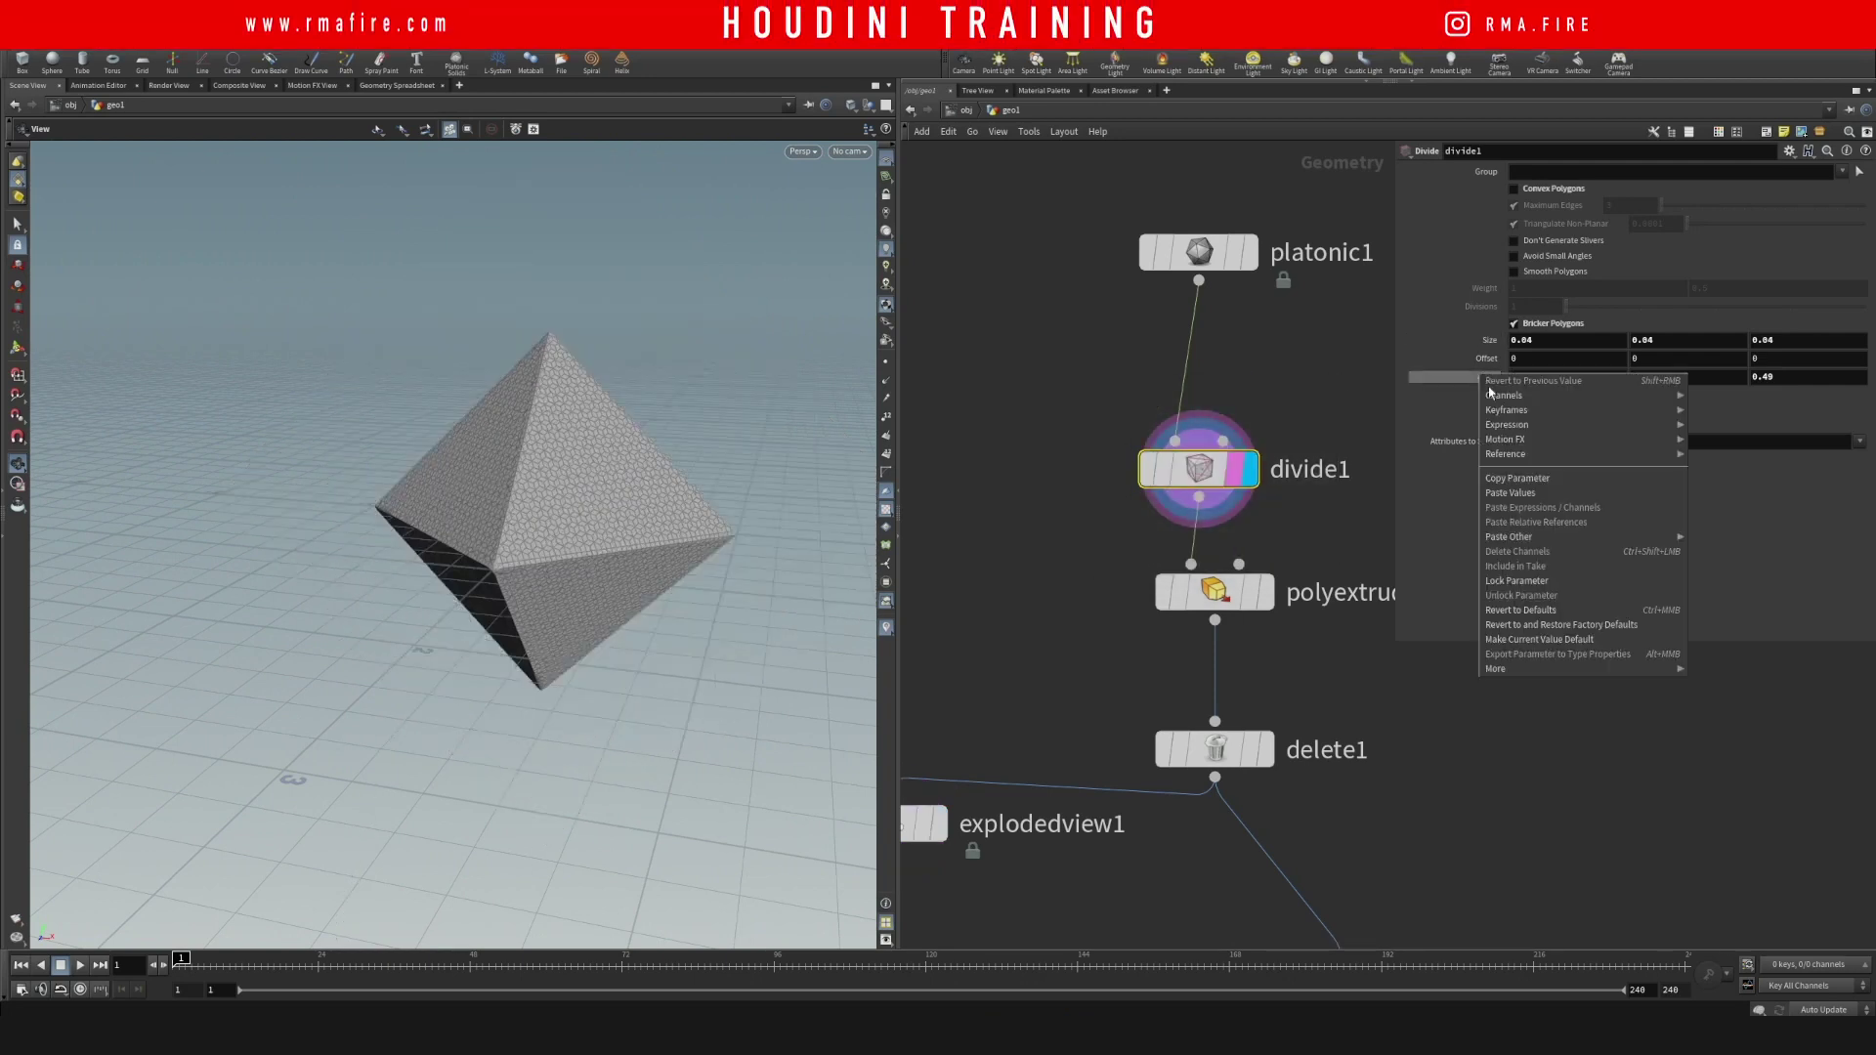
pyautogui.click(1518, 610)
pyautogui.scroll(5, 640, 502)
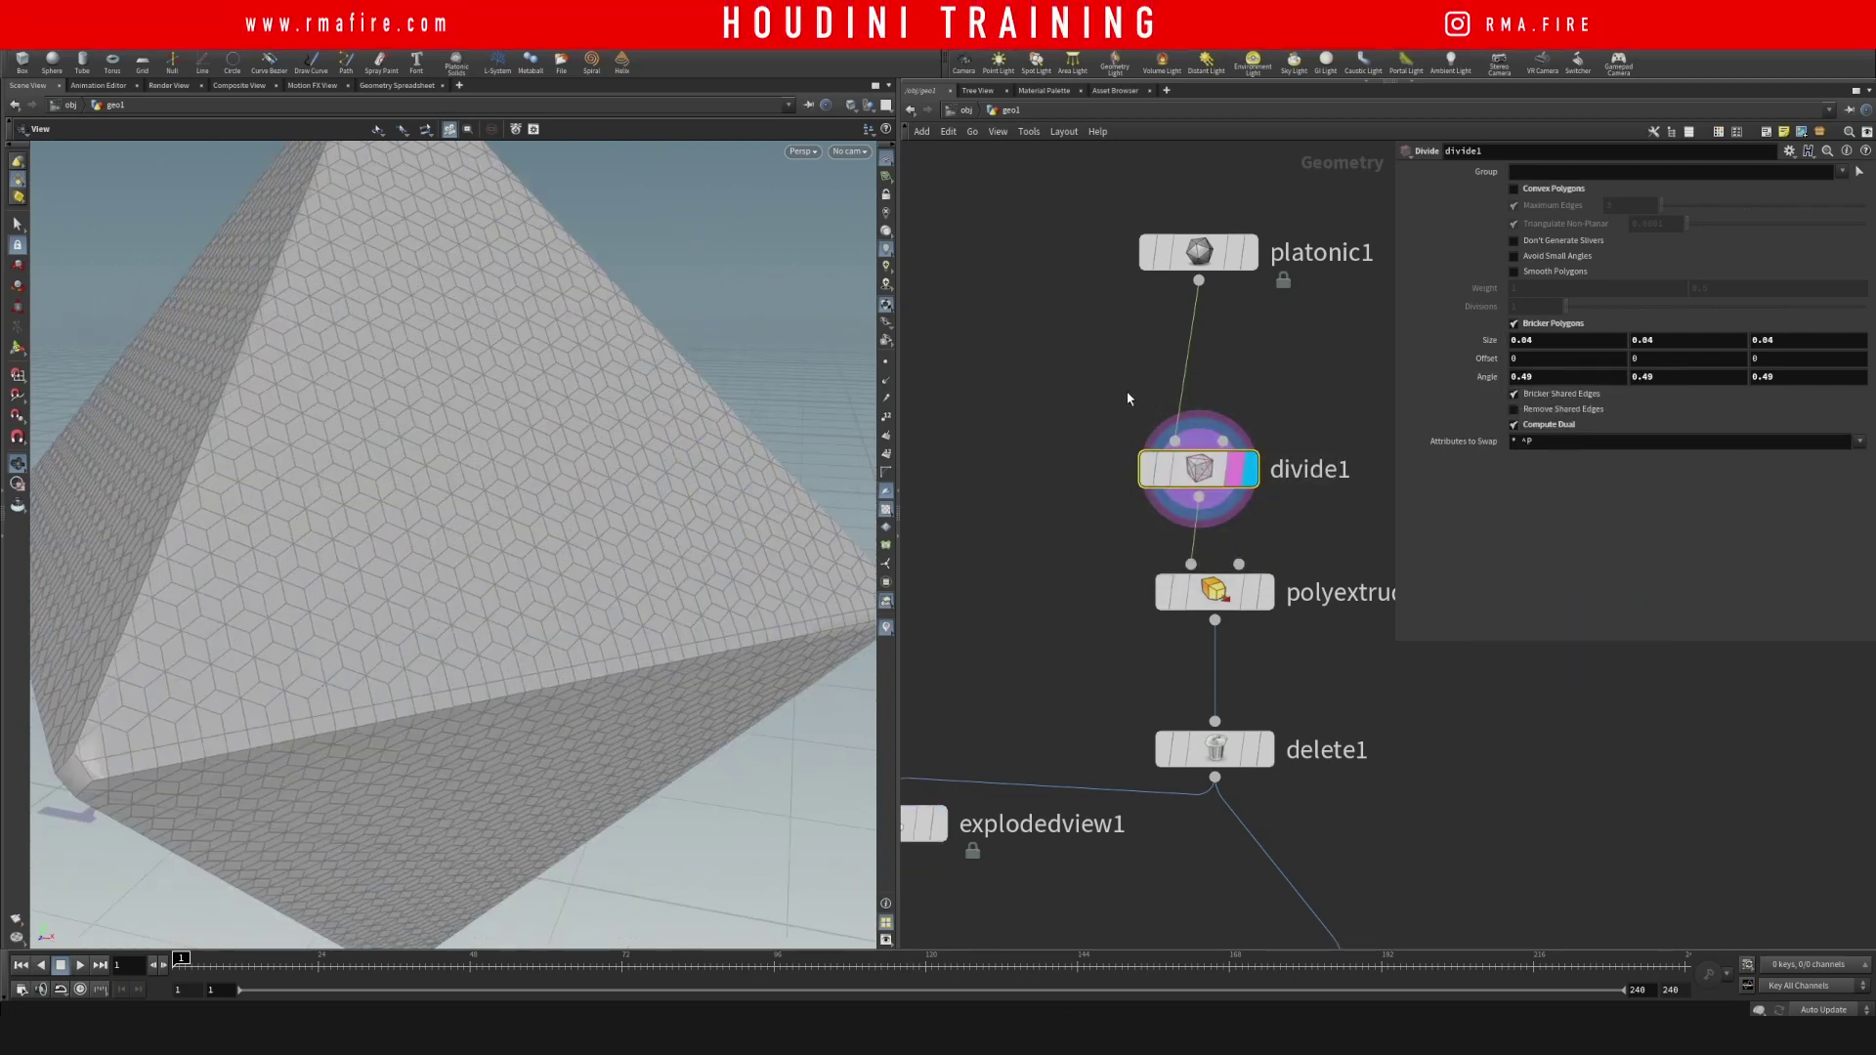
pyautogui.rightClick(1490, 390)
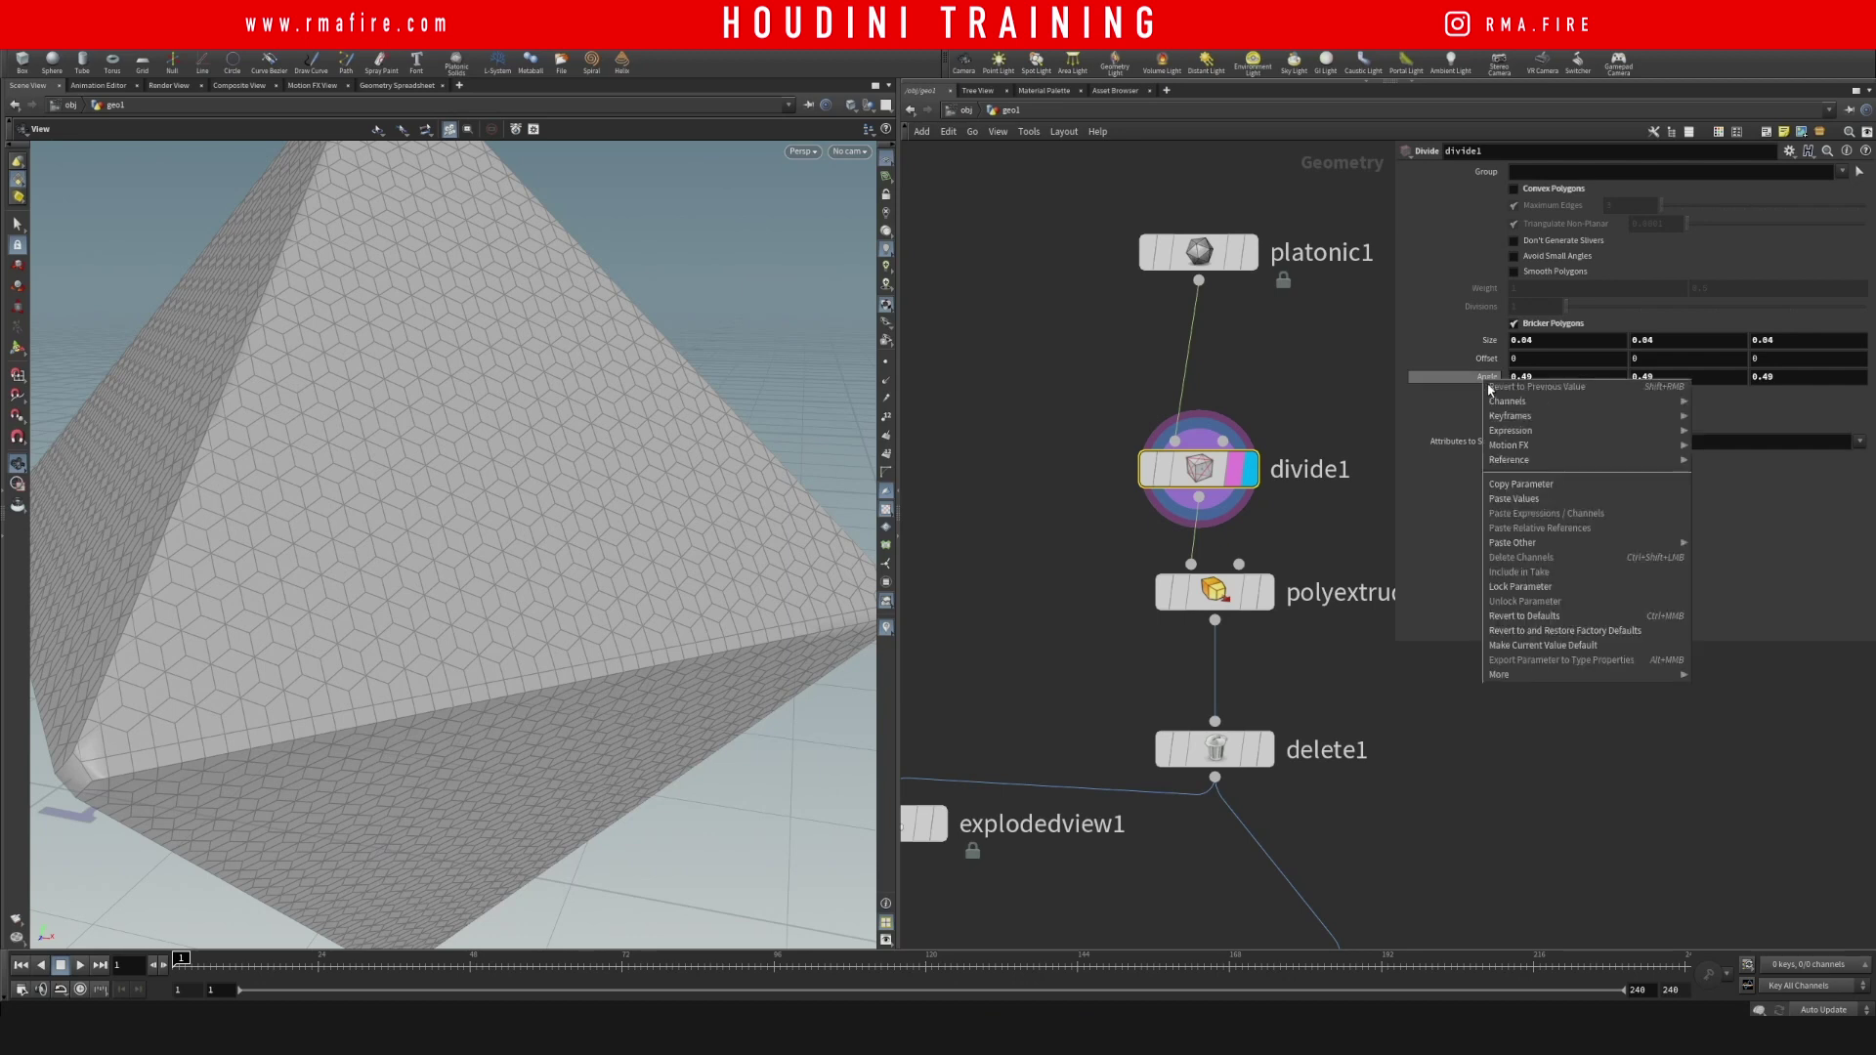
pyautogui.click(1516, 615)
# - Display the Exploded View node and inspect the separated hexagonal pieces from near and far
pyautogui.moveTo(1047, 656); pyautogui.dragTo(1204, 509, button='middle')
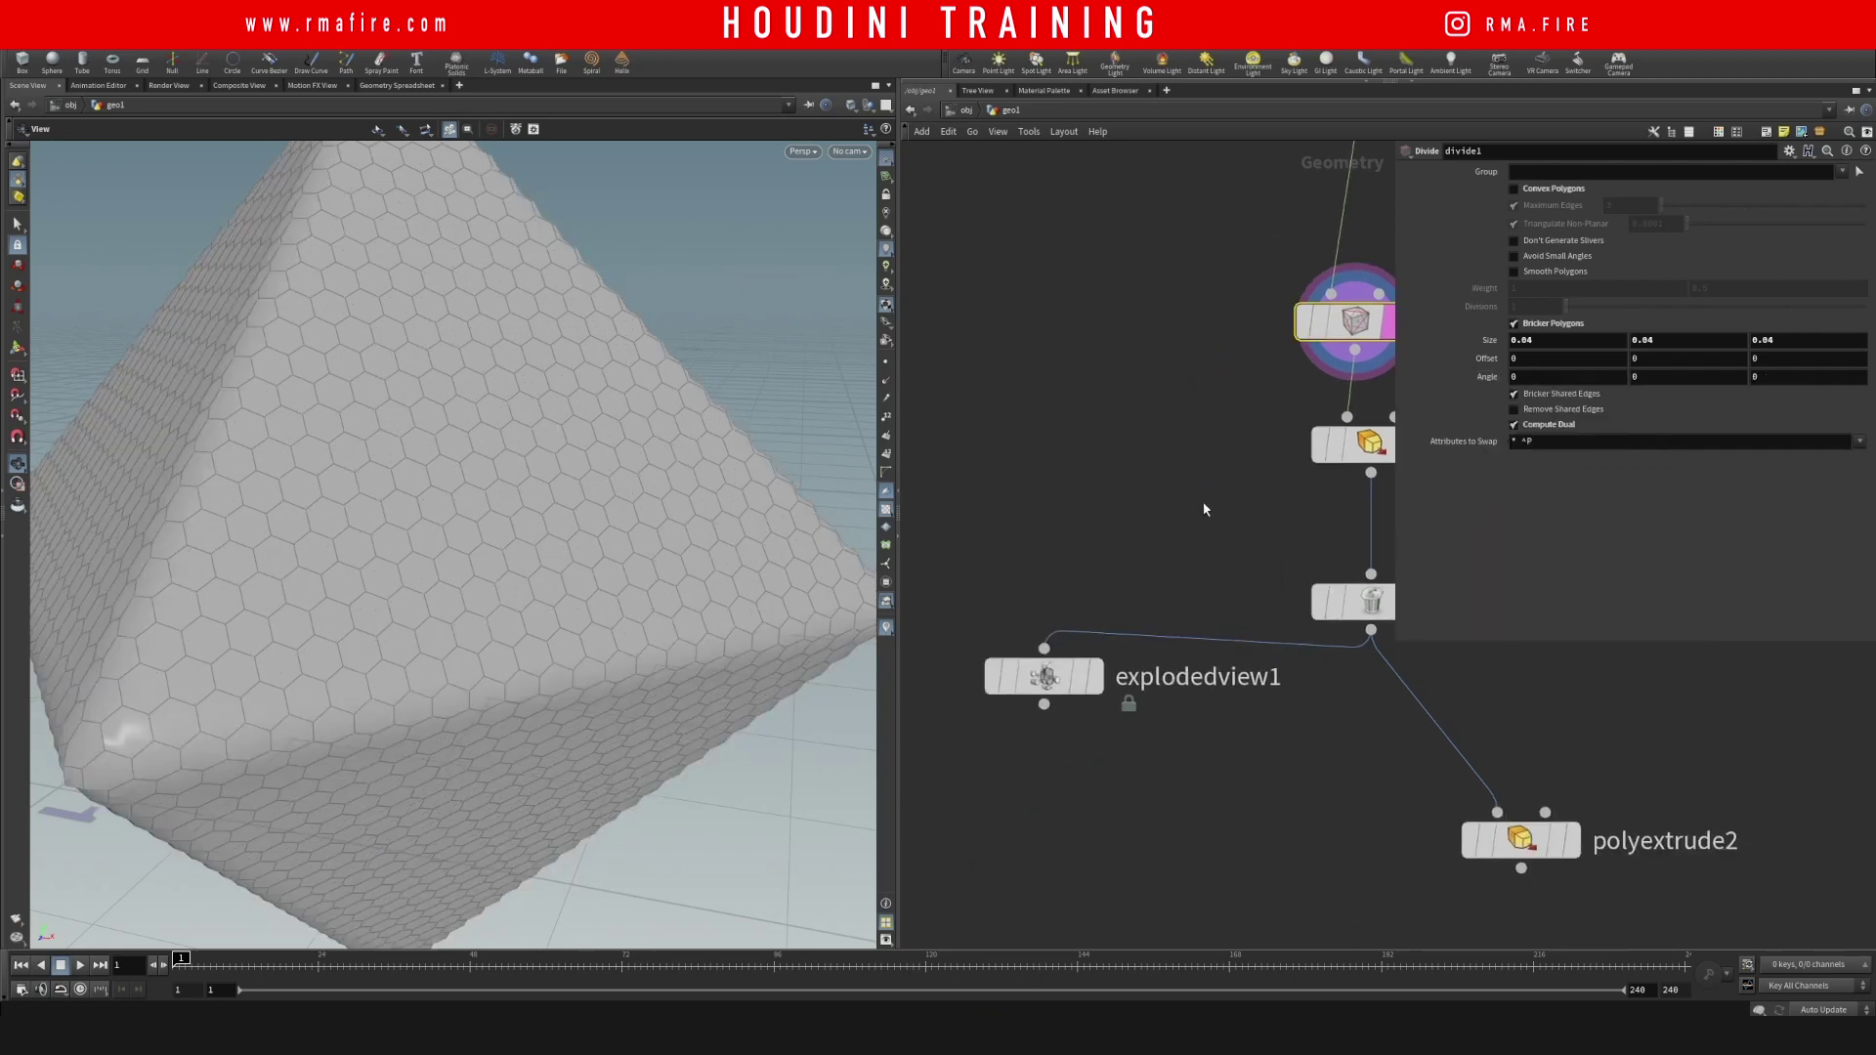
pyautogui.click(1098, 691)
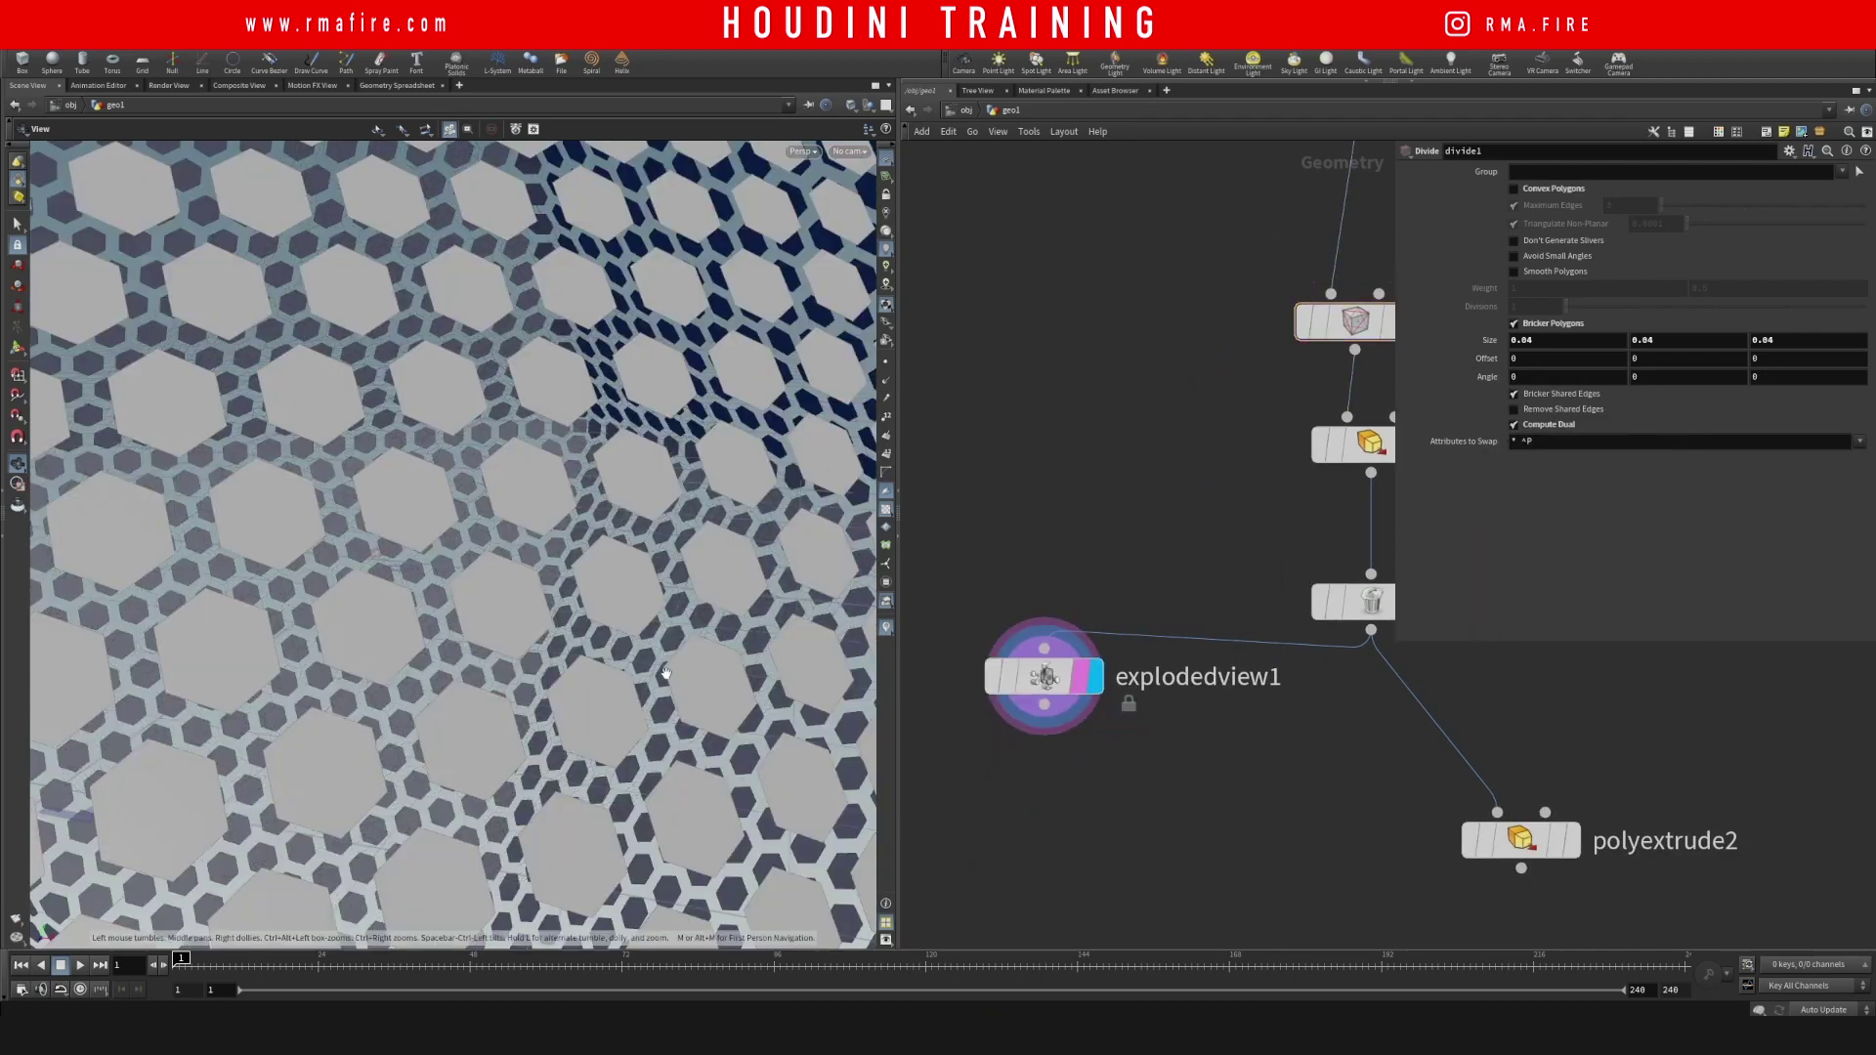
pyautogui.scroll(2, 479, 661)
pyautogui.scroll(-6, 479, 662)
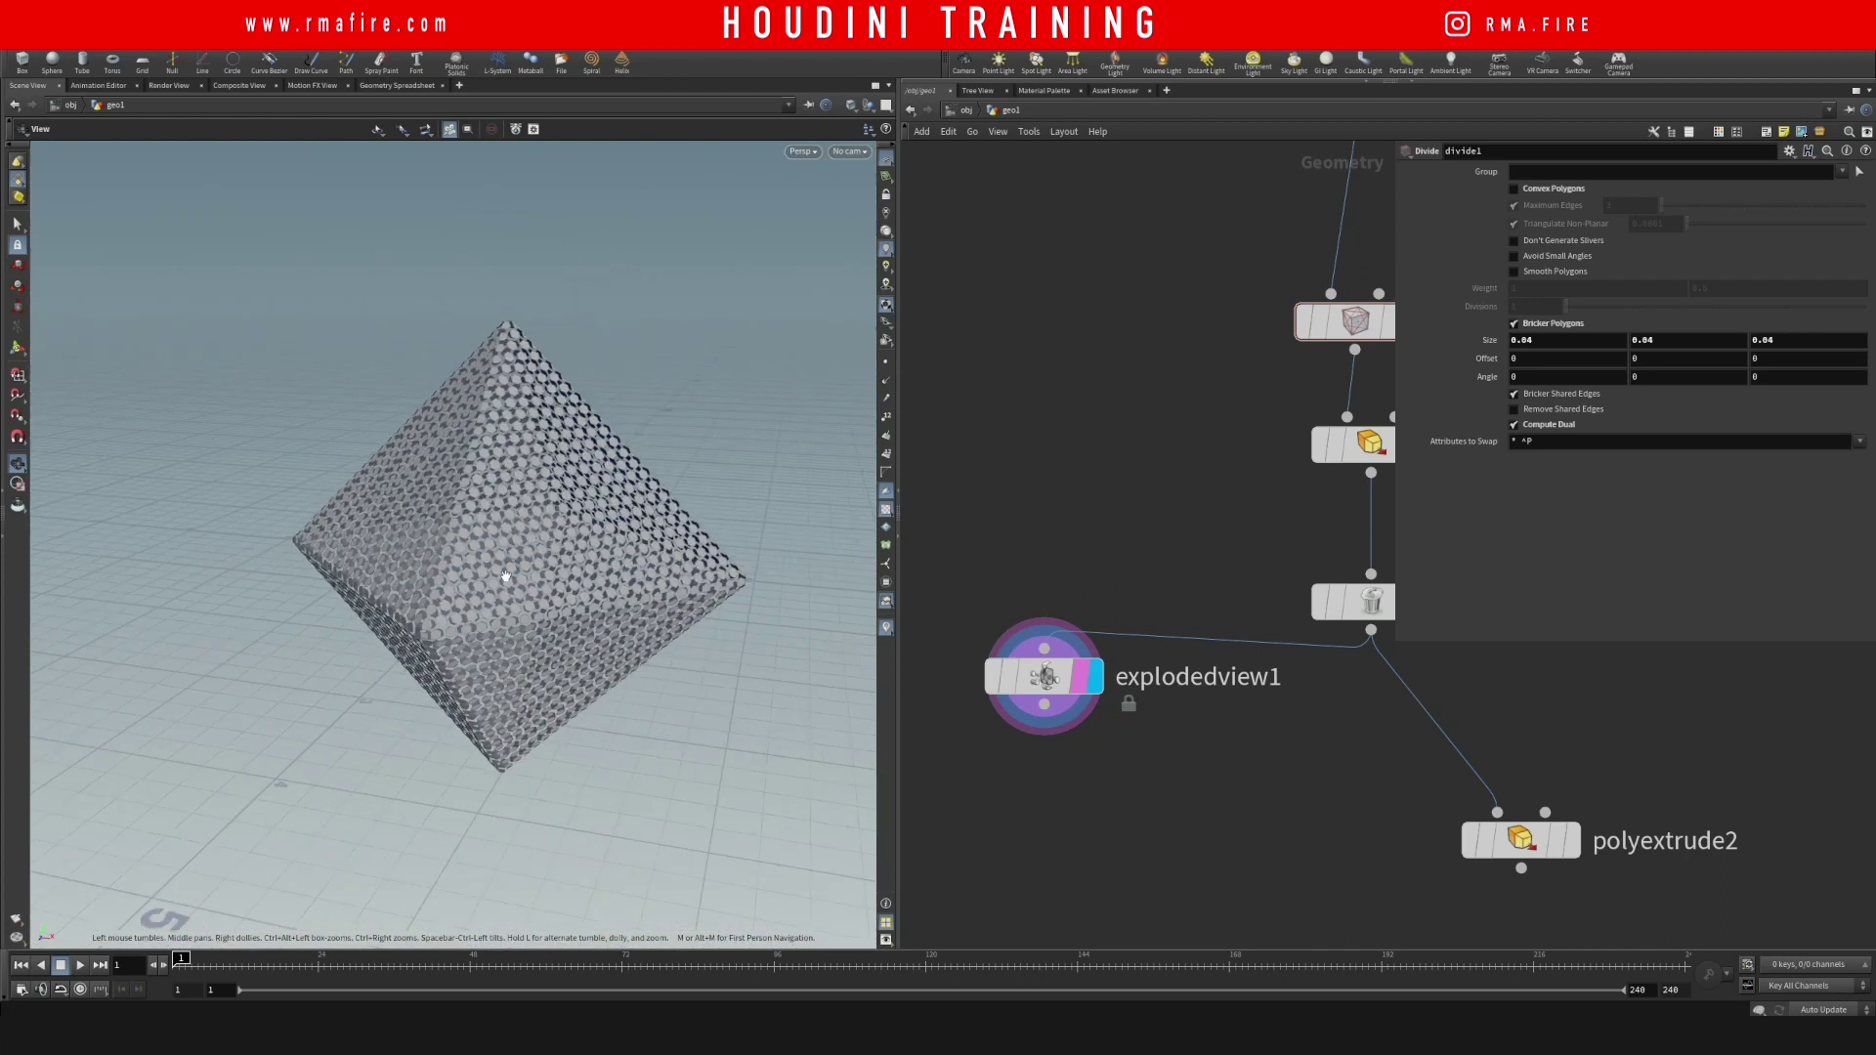
pyautogui.scroll(1, 518, 579)
pyautogui.scroll(5, 518, 578)
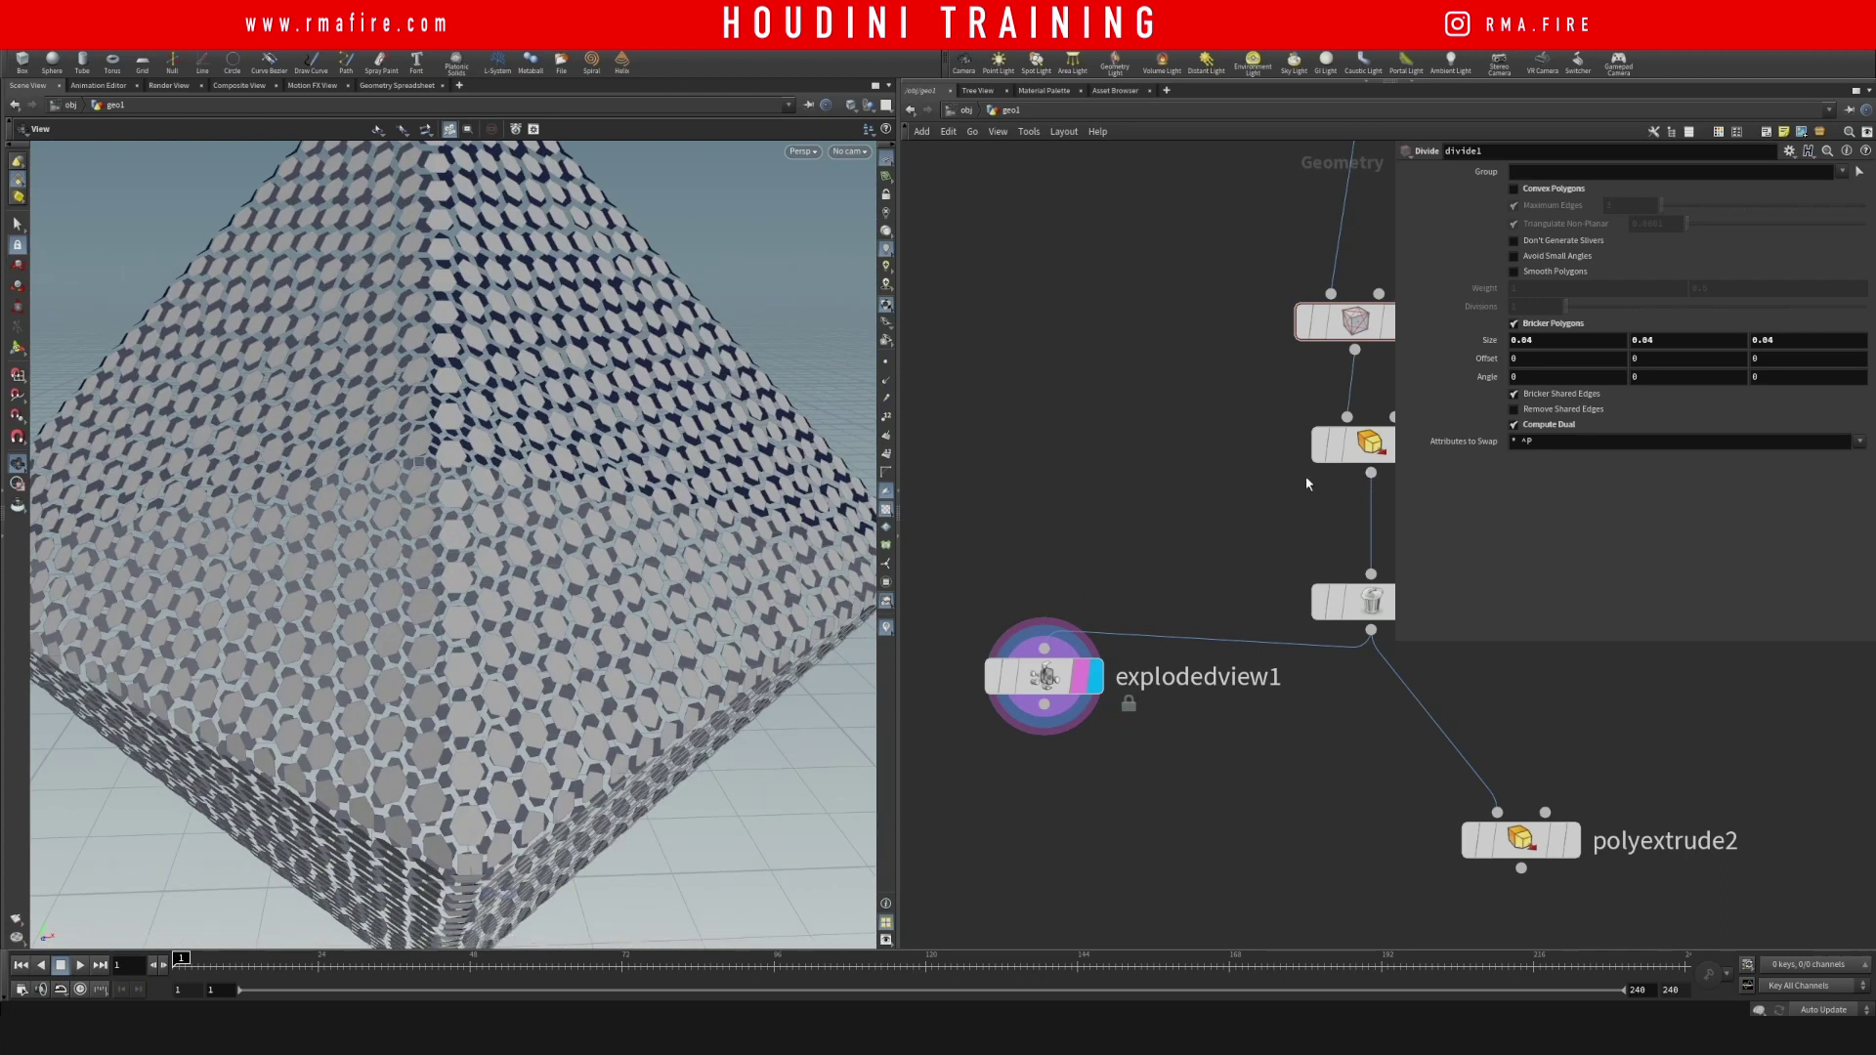
# - Set the Exploded View node's Uniform Scale to 0.453 and check the spacing between the hexagonal pieces
pyautogui.moveTo(1395, 530); pyautogui.dragTo(1210, 514, button='middle')
pyautogui.moveTo(1168, 586); pyautogui.dragTo(1170, 588)
pyautogui.click(1078, 476)
pyautogui.moveTo(1079, 475); pyautogui.dragTo(1197, 452, button='middle')
pyautogui.moveTo(1086, 569); pyautogui.dragTo(1026, 630)
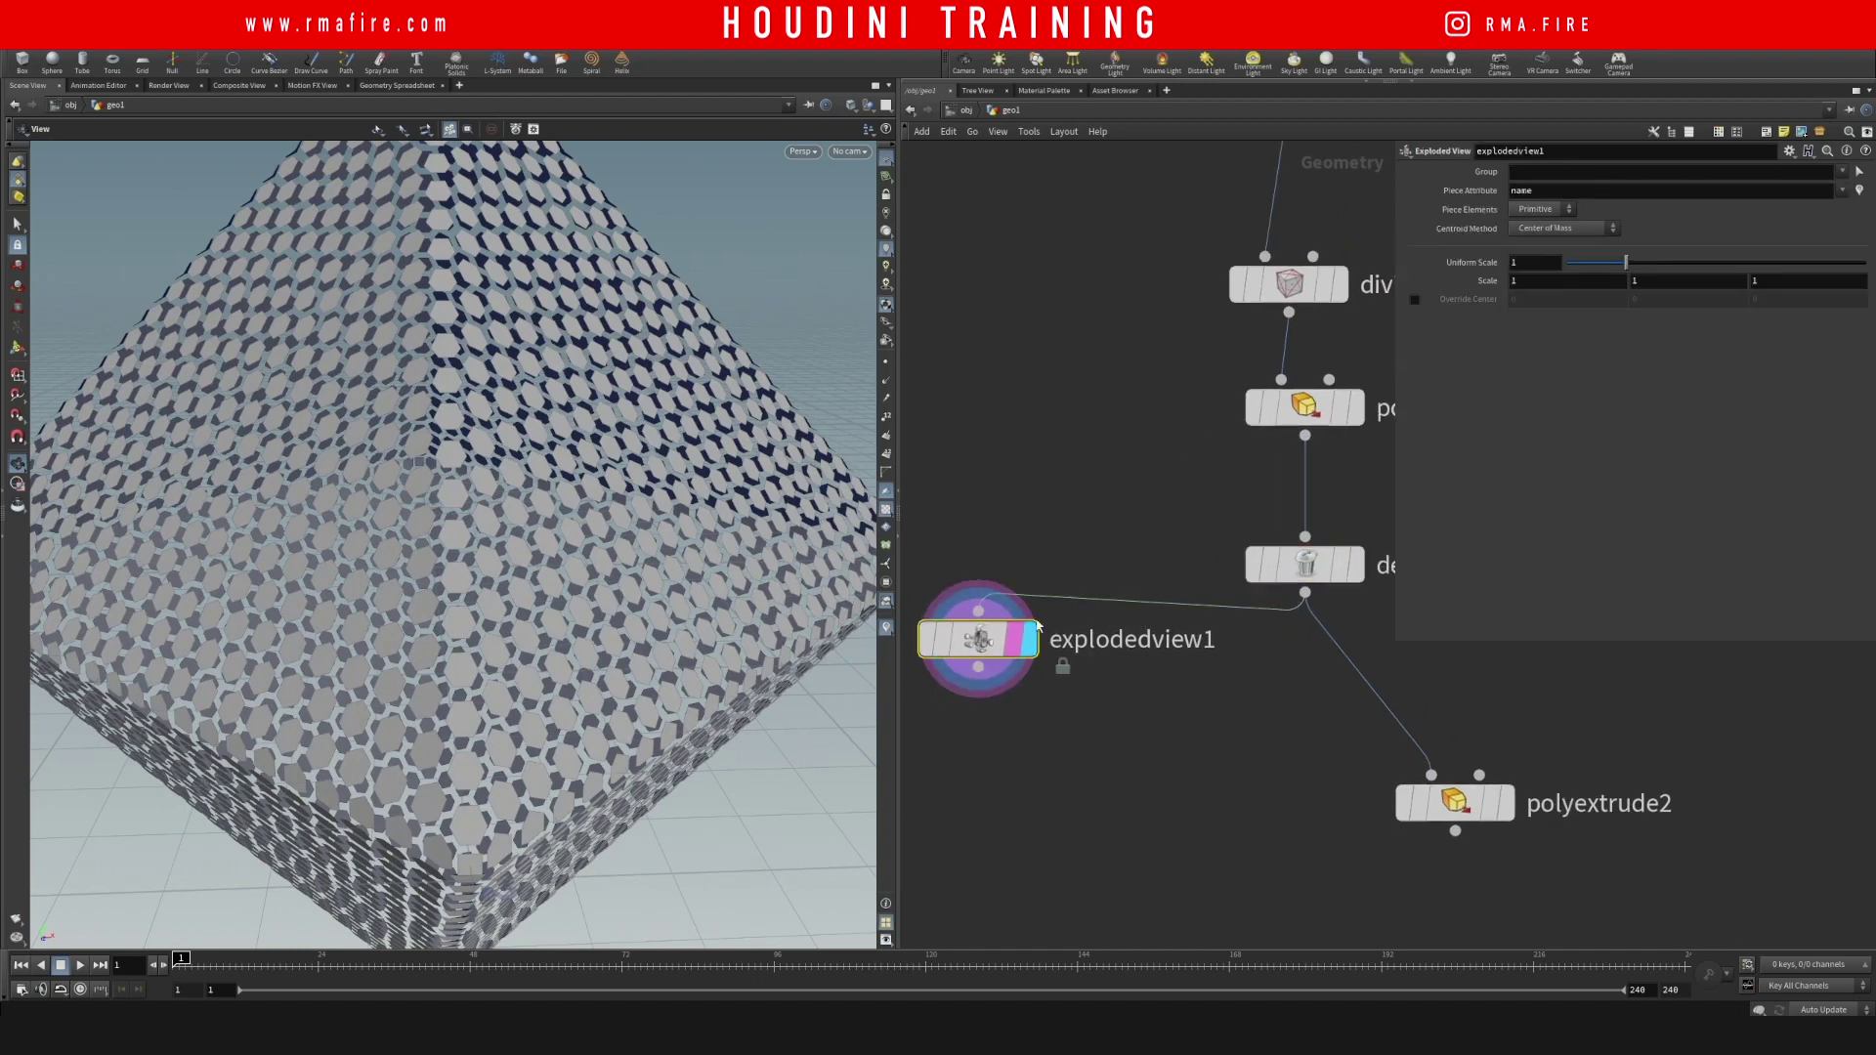
pyautogui.middleClick(1483, 262)
pyautogui.moveTo(1483, 317); pyautogui.dragTo(213, 542, button='middle')
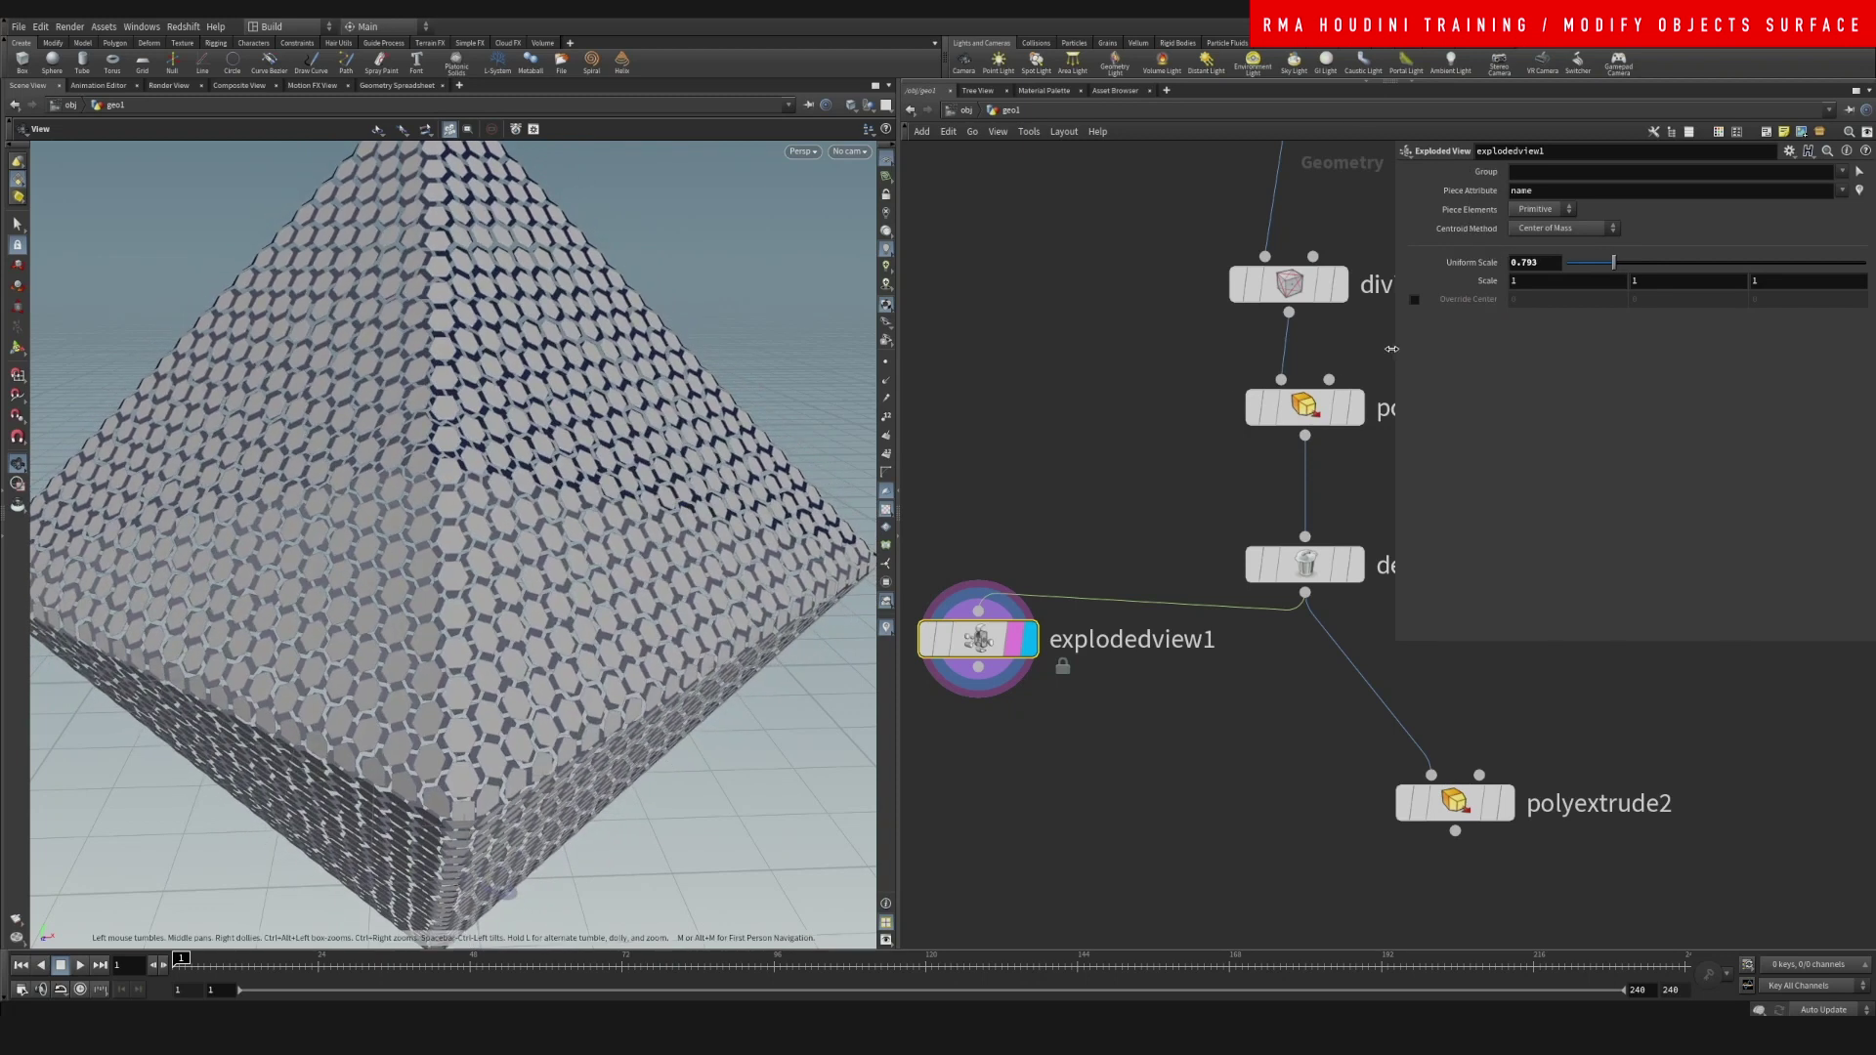
pyautogui.moveTo(1502, 262); pyautogui.dragTo(1276, 312, button='middle')
pyautogui.moveTo(547, 481); pyautogui.dragTo(450, 438)
pyautogui.moveTo(450, 439); pyautogui.dragTo(552, 461, button='middle')
pyautogui.moveTo(552, 461); pyautogui.dragTo(481, 469, button='right')
pyautogui.moveTo(481, 469); pyautogui.dragTo(615, 478)
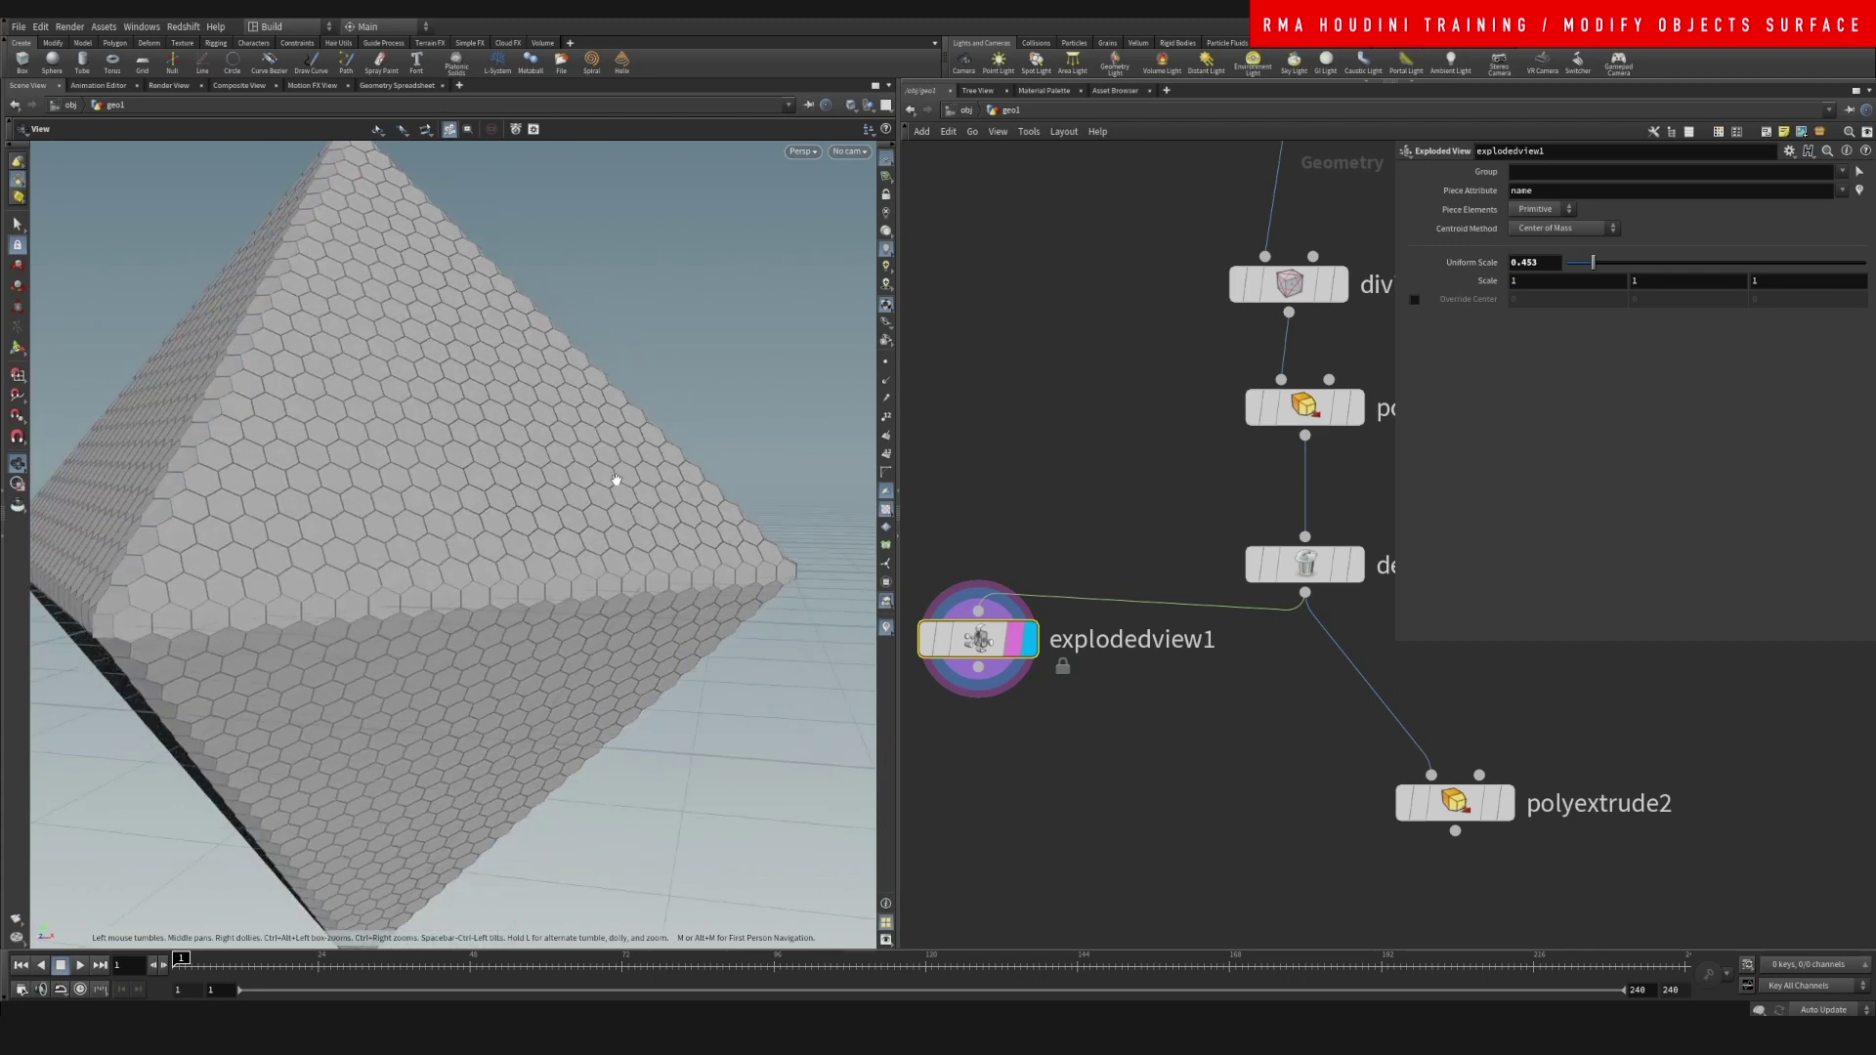
# - Place the second PolyExtrude node below the Exploded View node, connect it to that node's output and display it
pyautogui.moveTo(1313, 792); pyautogui.dragTo(1391, 686, button='middle')
pyautogui.moveTo(1524, 696); pyautogui.dragTo(1060, 565)
pyautogui.moveTo(1169, 797); pyautogui.dragTo(1066, 686)
pyautogui.click(1112, 685)
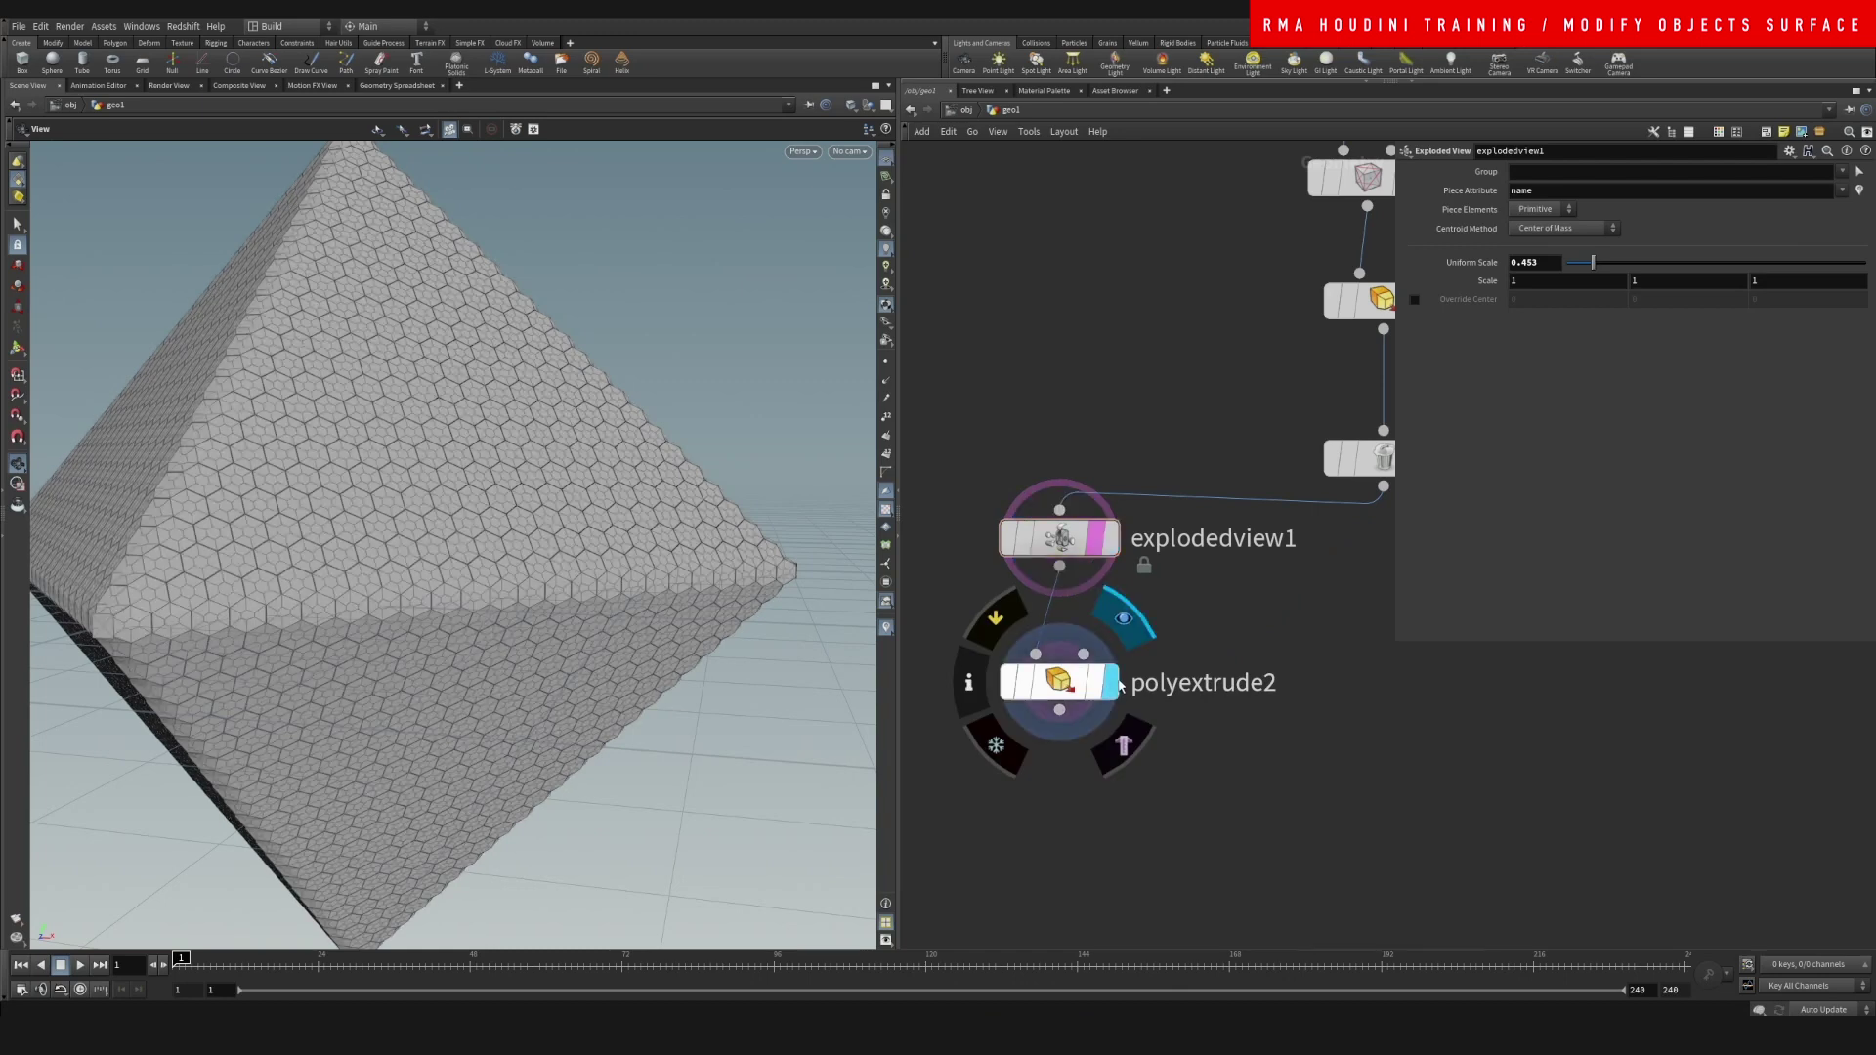
pyautogui.click(1096, 687)
# - Configure the second PolyExtrude node with the default Inset, a Distance of 0.02 and Output Back enabled
pyautogui.click(1055, 682)
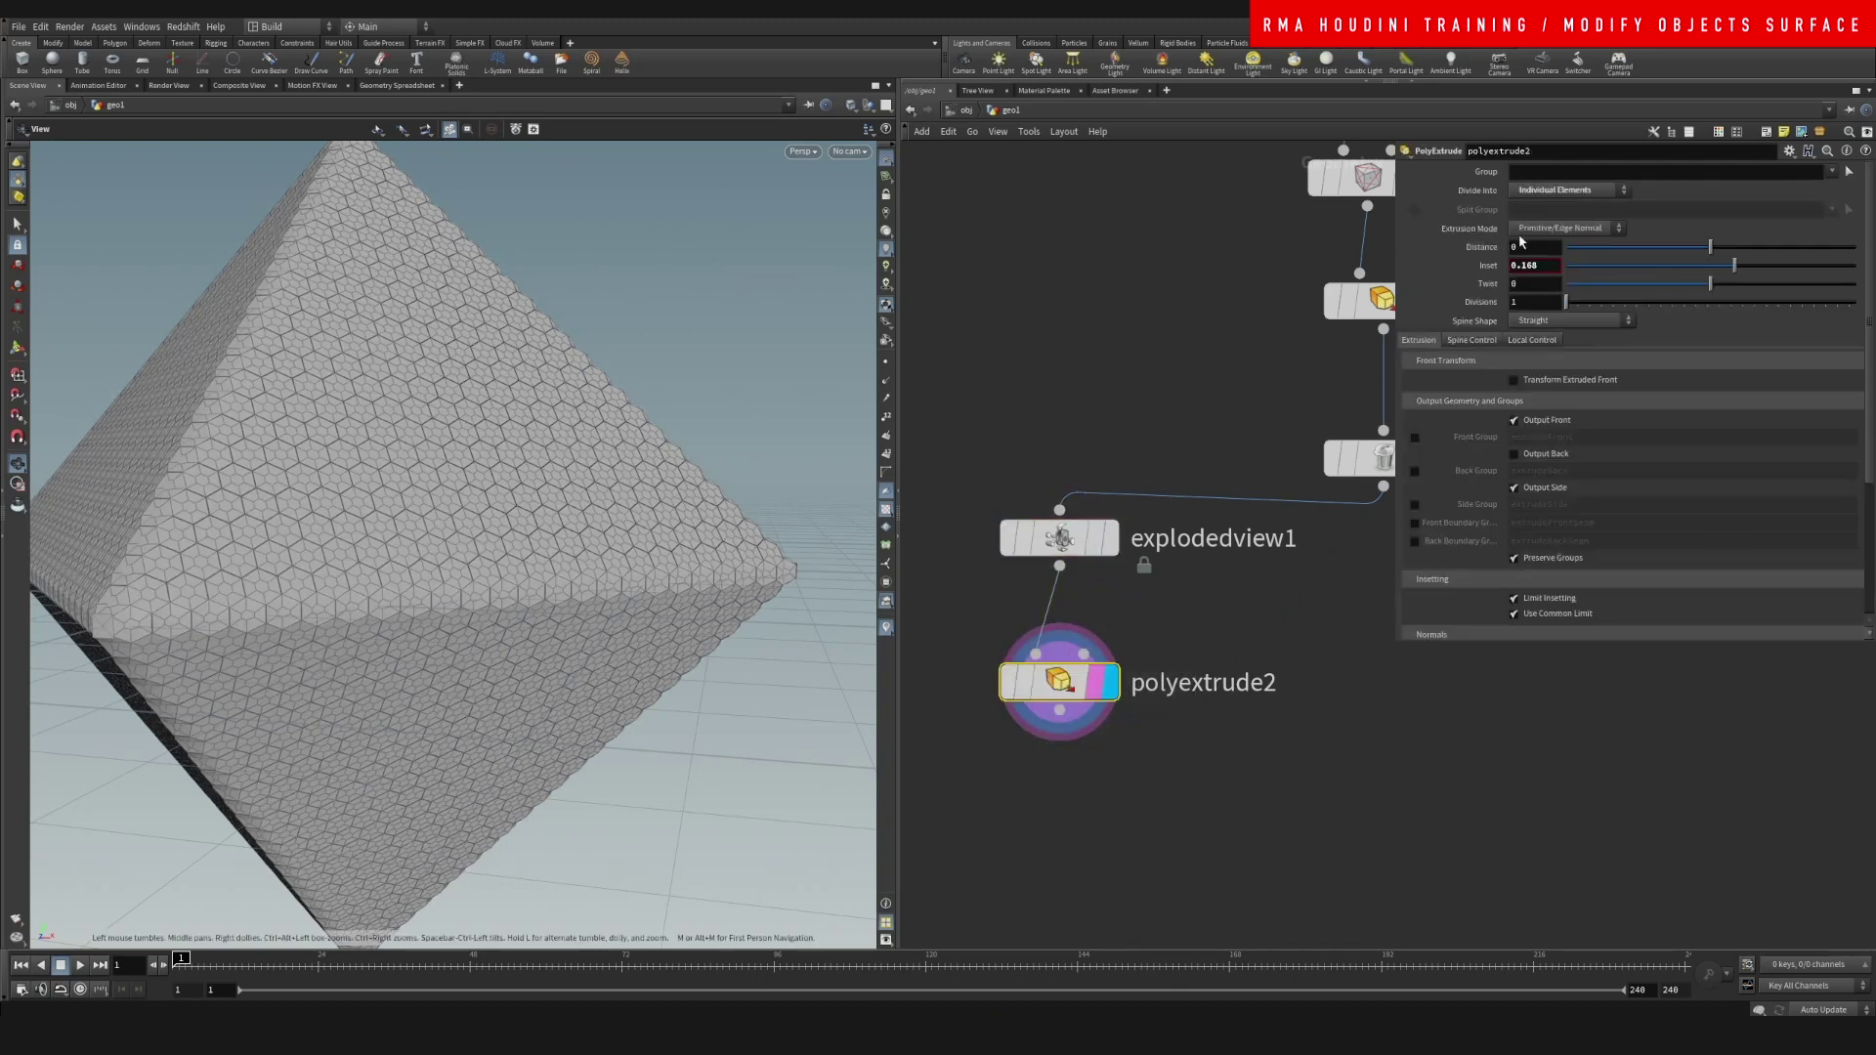
pyautogui.rightClick(1485, 265)
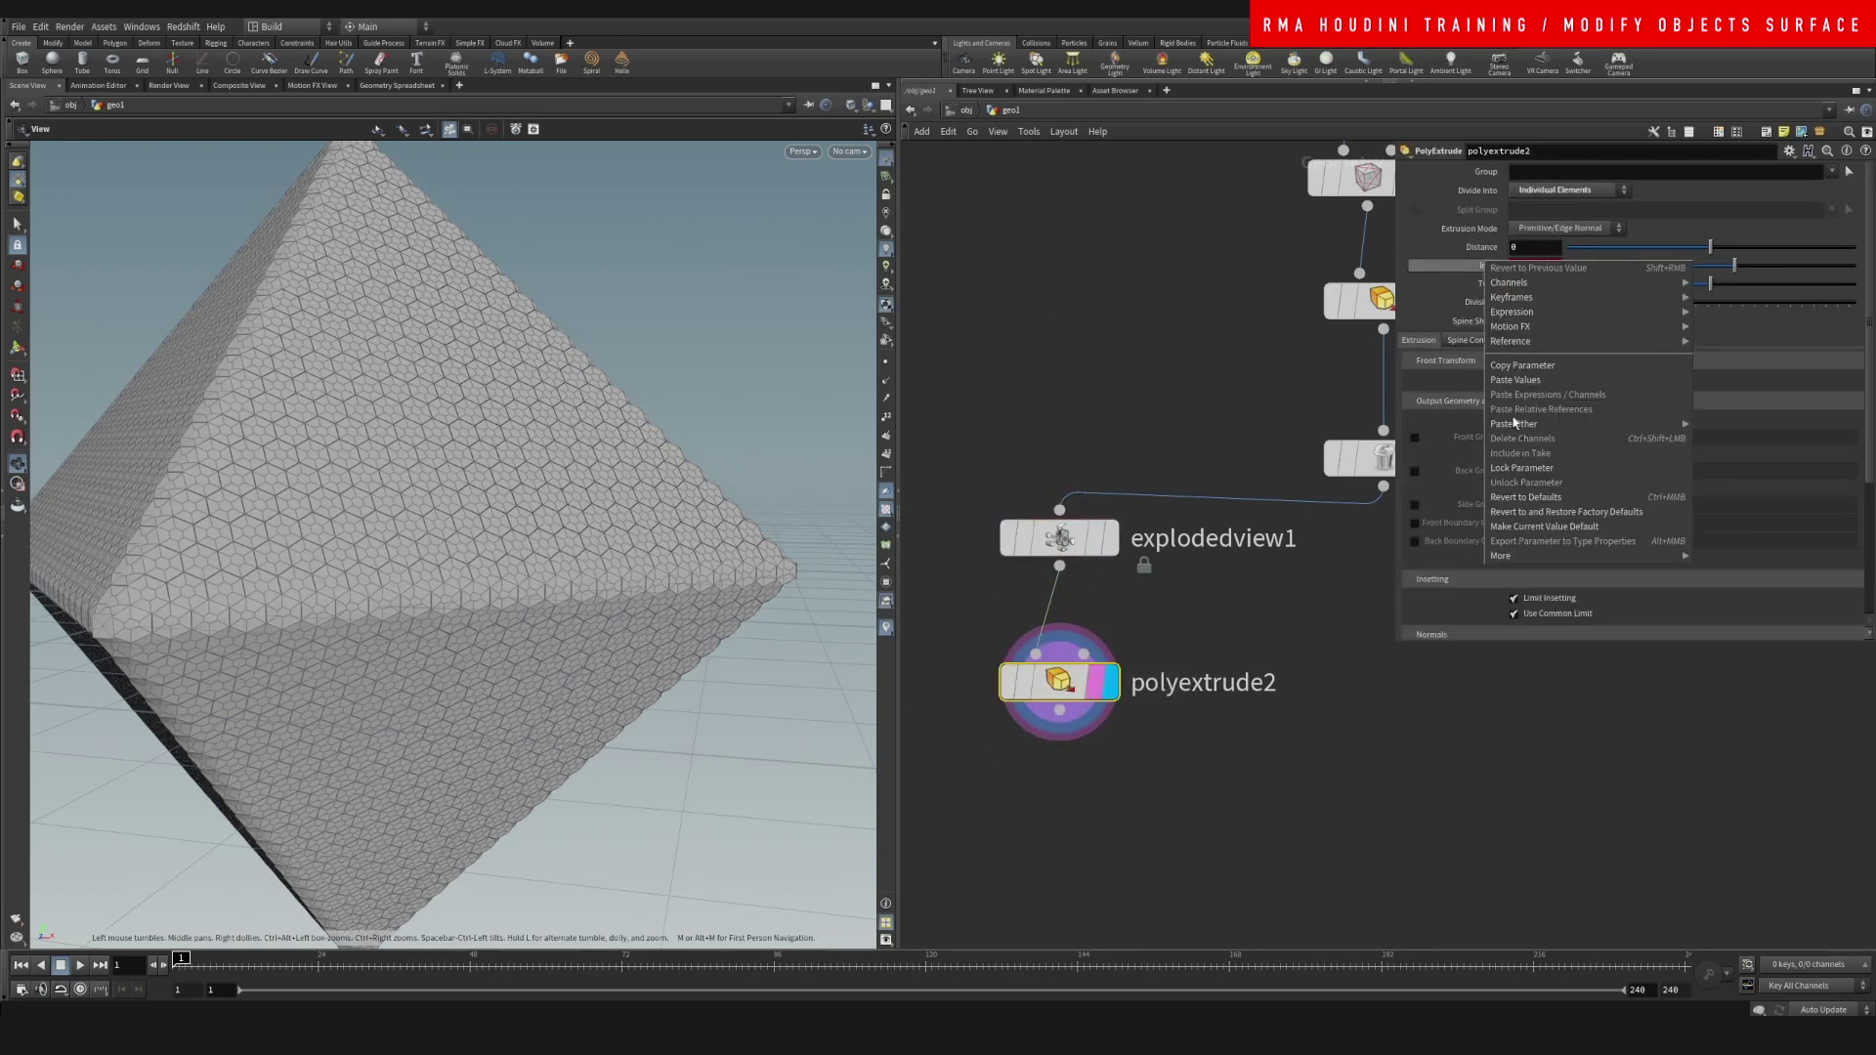
pyautogui.click(1516, 497)
pyautogui.moveTo(1714, 257)
pyautogui.mouseDown()
pyautogui.moveTo(1731, 251)
pyautogui.moveTo(1713, 250)
pyautogui.mouseUp()
pyautogui.click(1544, 454)
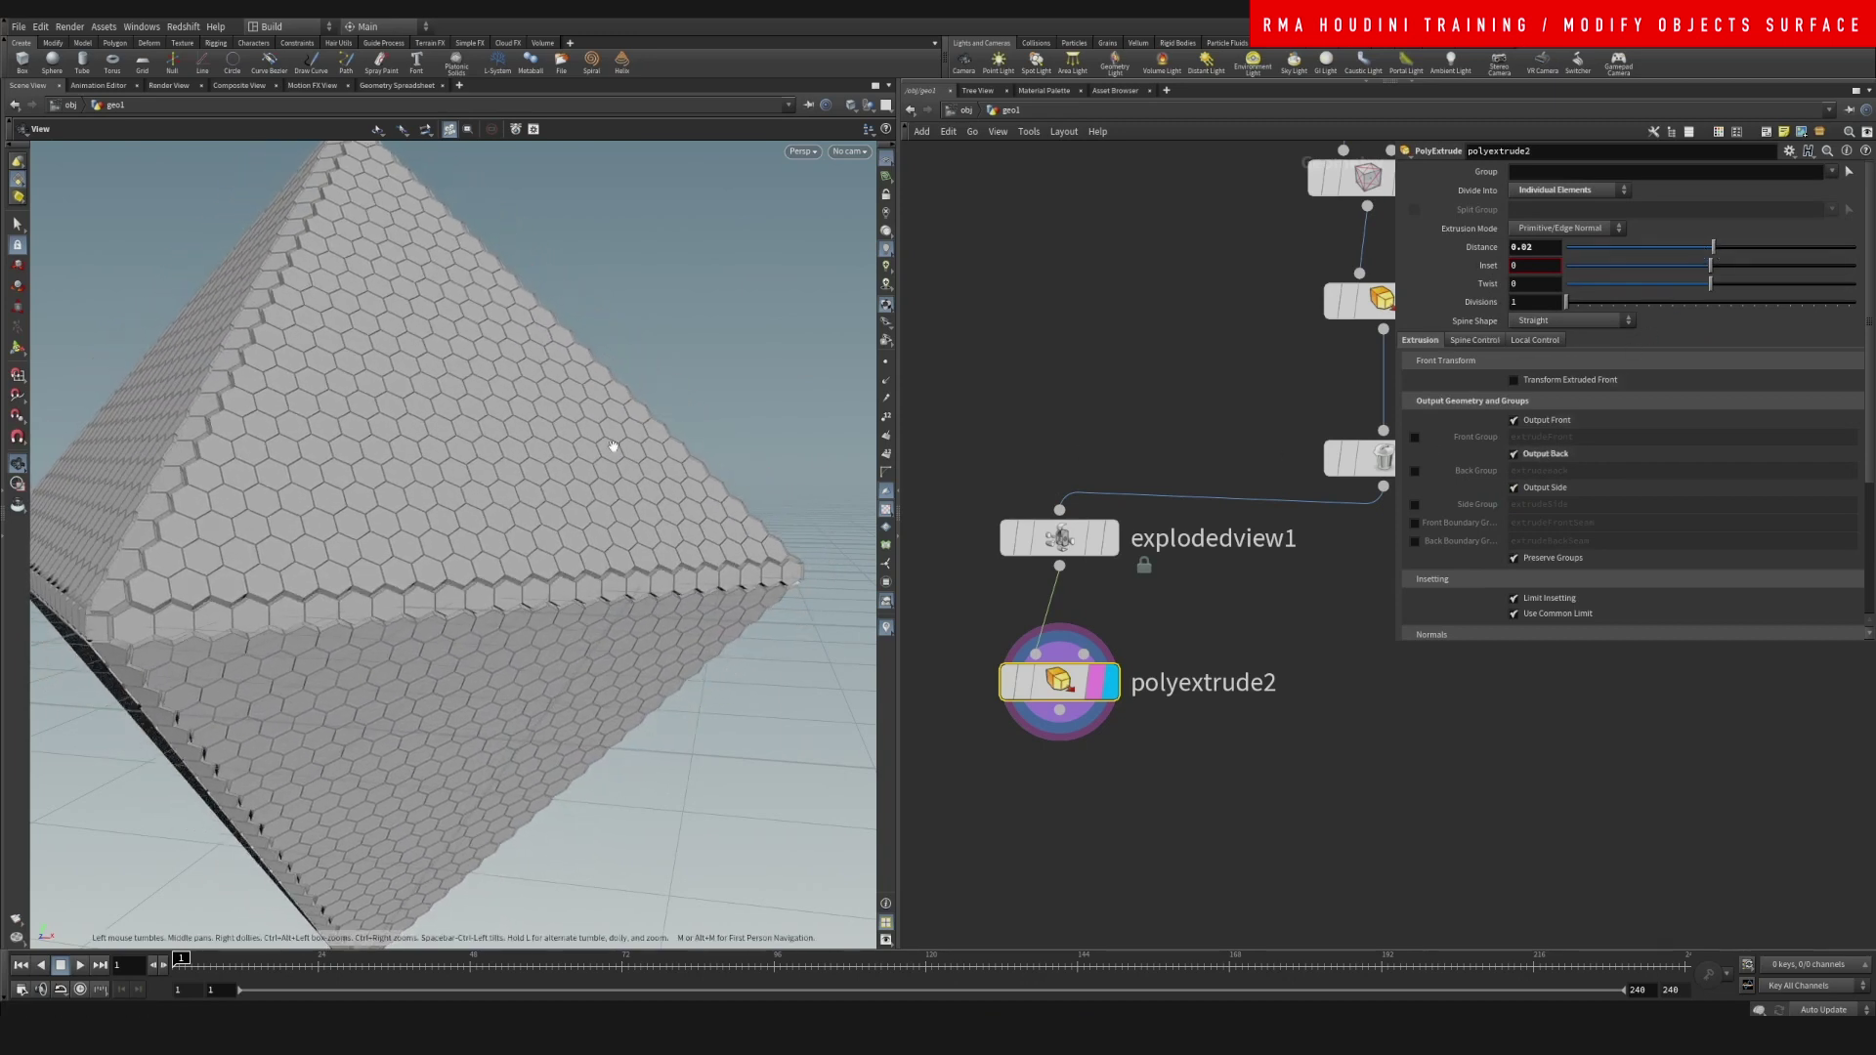
# - Examine the extruded hexagonal tiles on the octahedron's faces and along its edges from several angles and distances
pyautogui.moveTo(611, 448); pyautogui.dragTo(426, 473, button='right')
pyautogui.moveTo(427, 473); pyautogui.dragTo(537, 517)
pyautogui.moveTo(293, 391); pyautogui.dragTo(406, 453, button='middle')
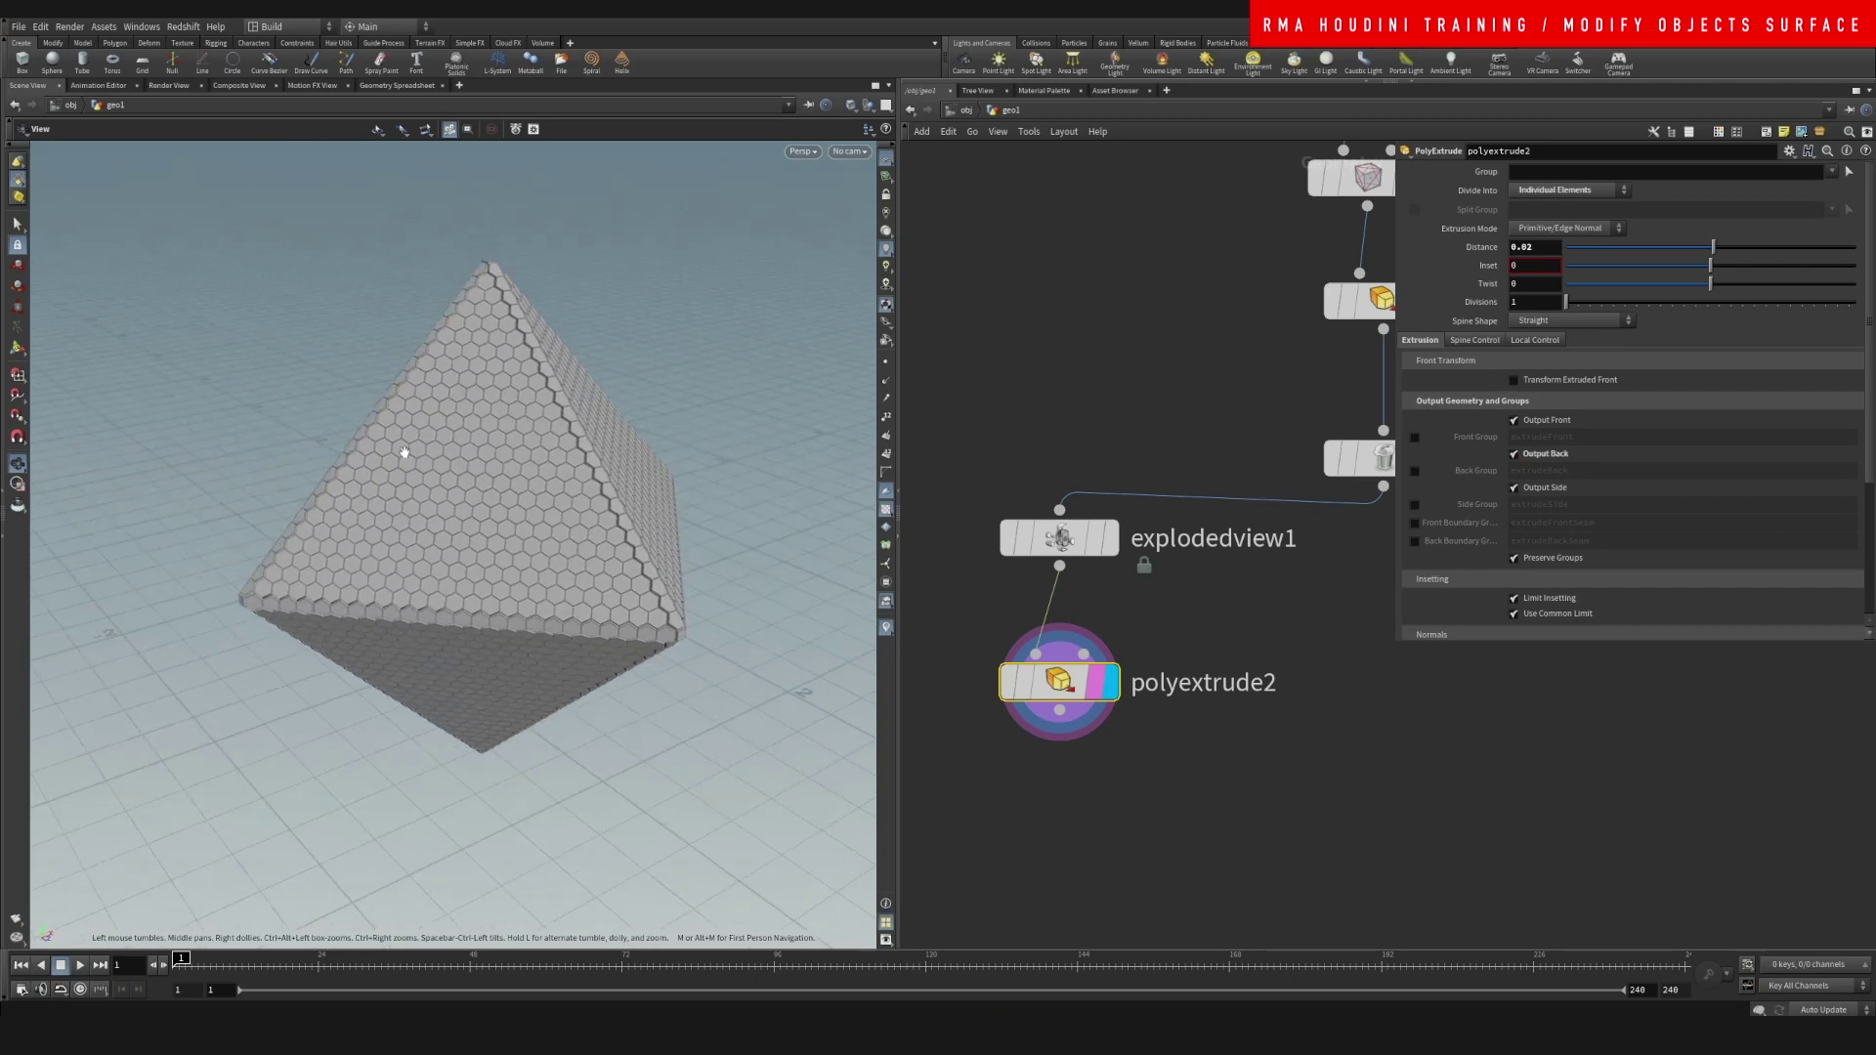
pyautogui.moveTo(405, 452); pyautogui.dragTo(674, 425, button='right')
pyautogui.moveTo(488, 494); pyautogui.dragTo(578, 520)
pyautogui.moveTo(578, 521); pyautogui.dragTo(783, 411, button='right')
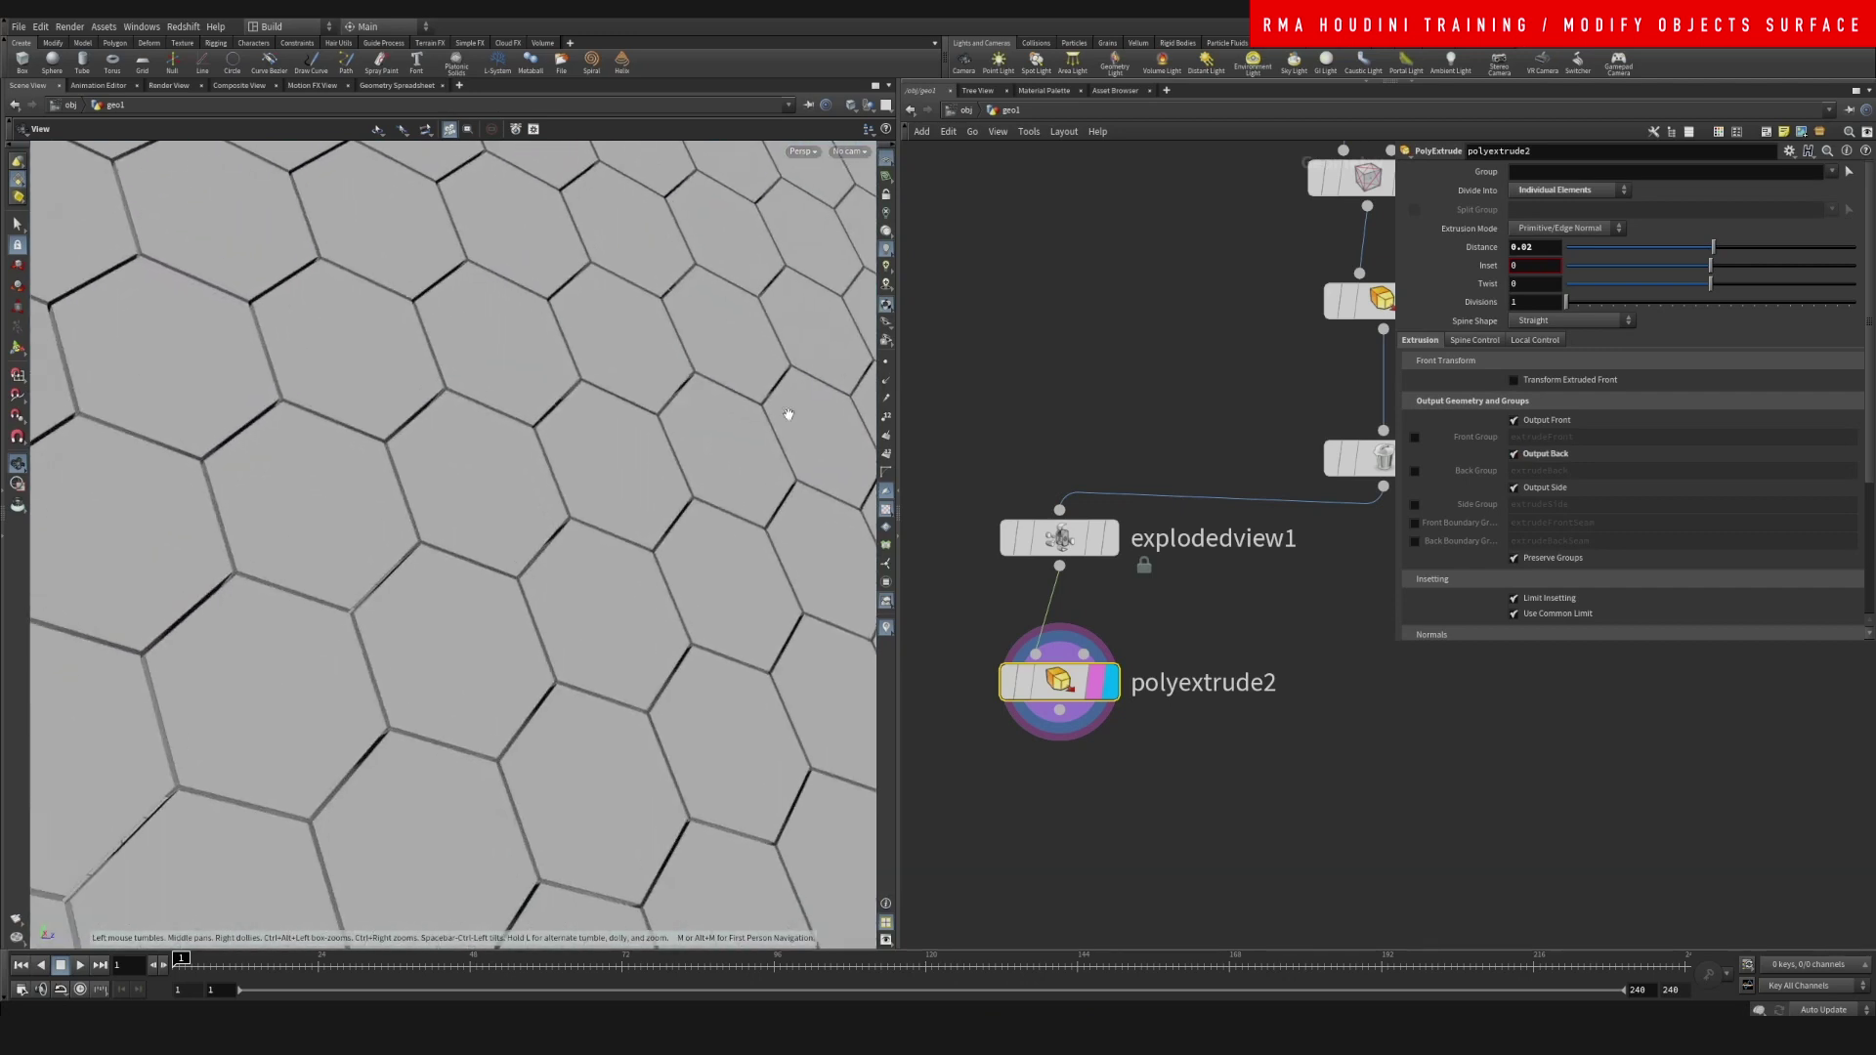
pyautogui.moveTo(588, 420); pyautogui.dragTo(490, 469)
pyautogui.moveTo(489, 469); pyautogui.dragTo(448, 537, button='right')
pyautogui.moveTo(447, 537); pyautogui.dragTo(425, 540)
pyautogui.moveTo(426, 540); pyautogui.dragTo(577, 499, button='right')
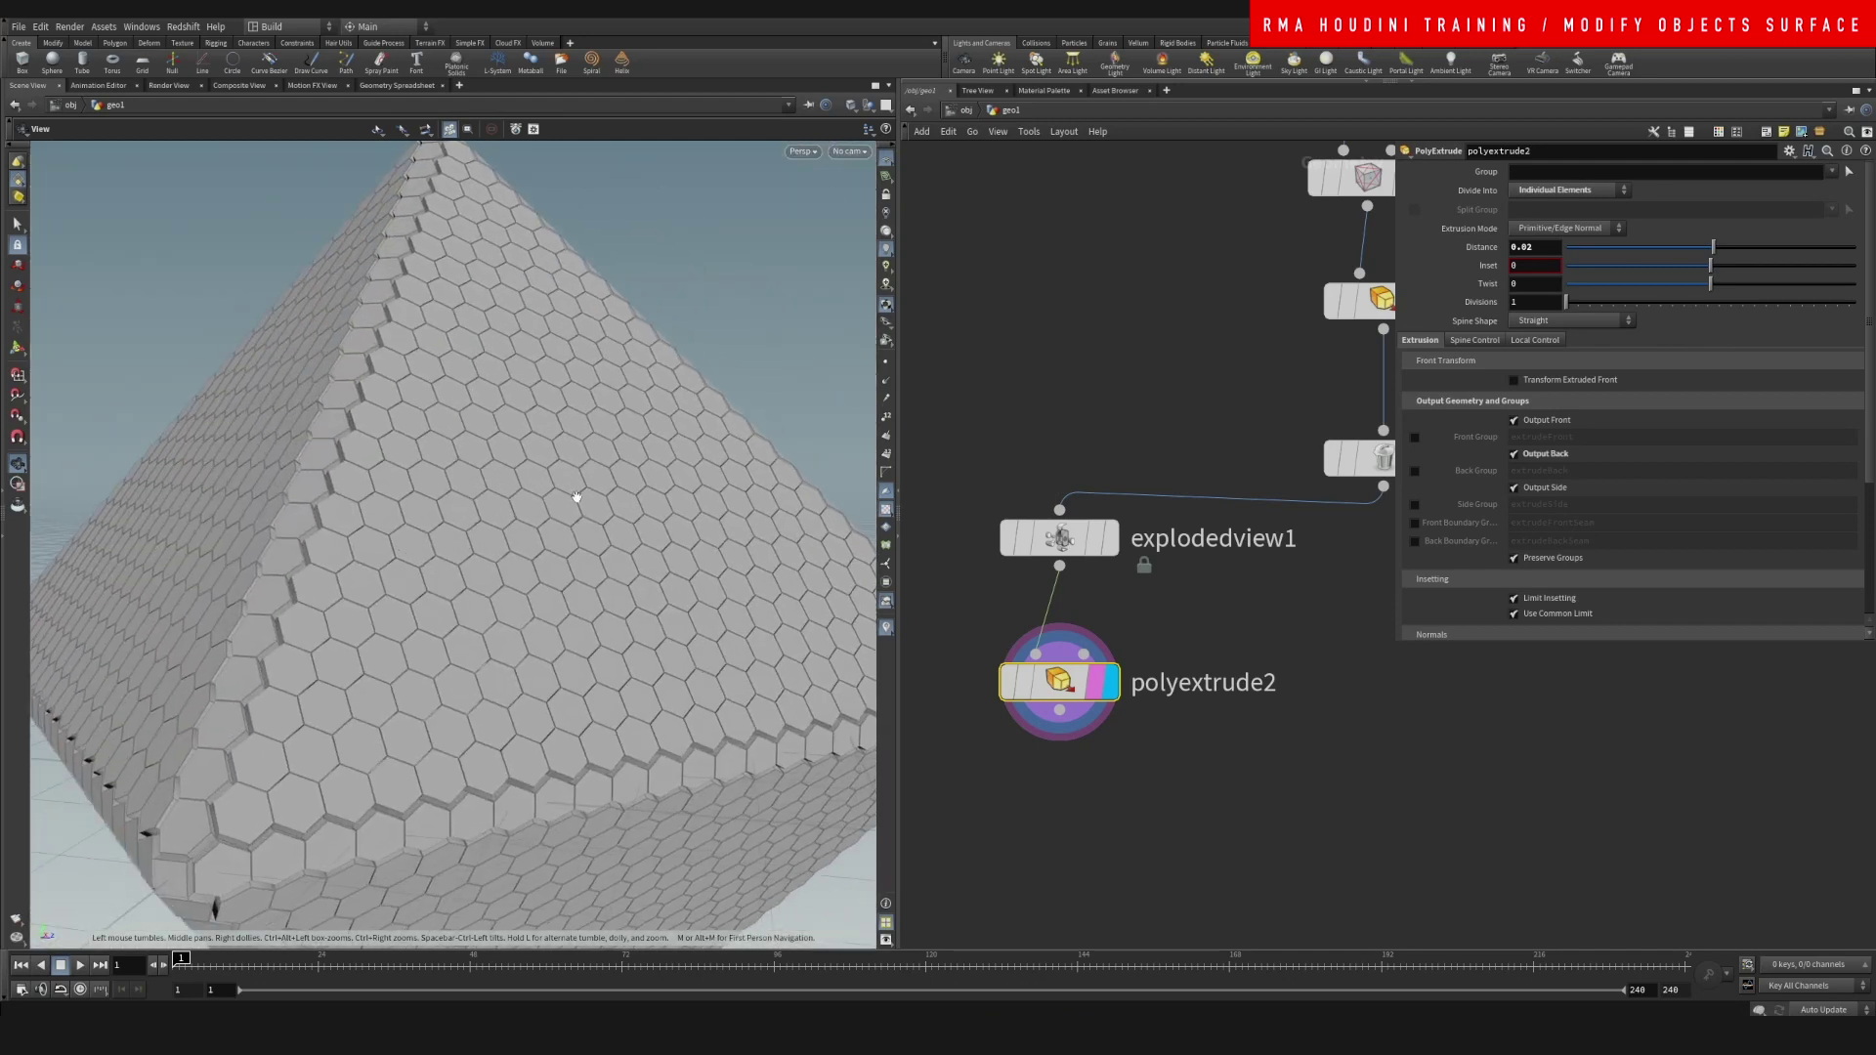
# - Display the Divide node and set its Bricker Polygons Angle to 0.9 on all three axes
pyautogui.moveTo(577, 498); pyautogui.dragTo(474, 518)
pyautogui.moveTo(474, 518); pyautogui.dragTo(620, 480, button='right')
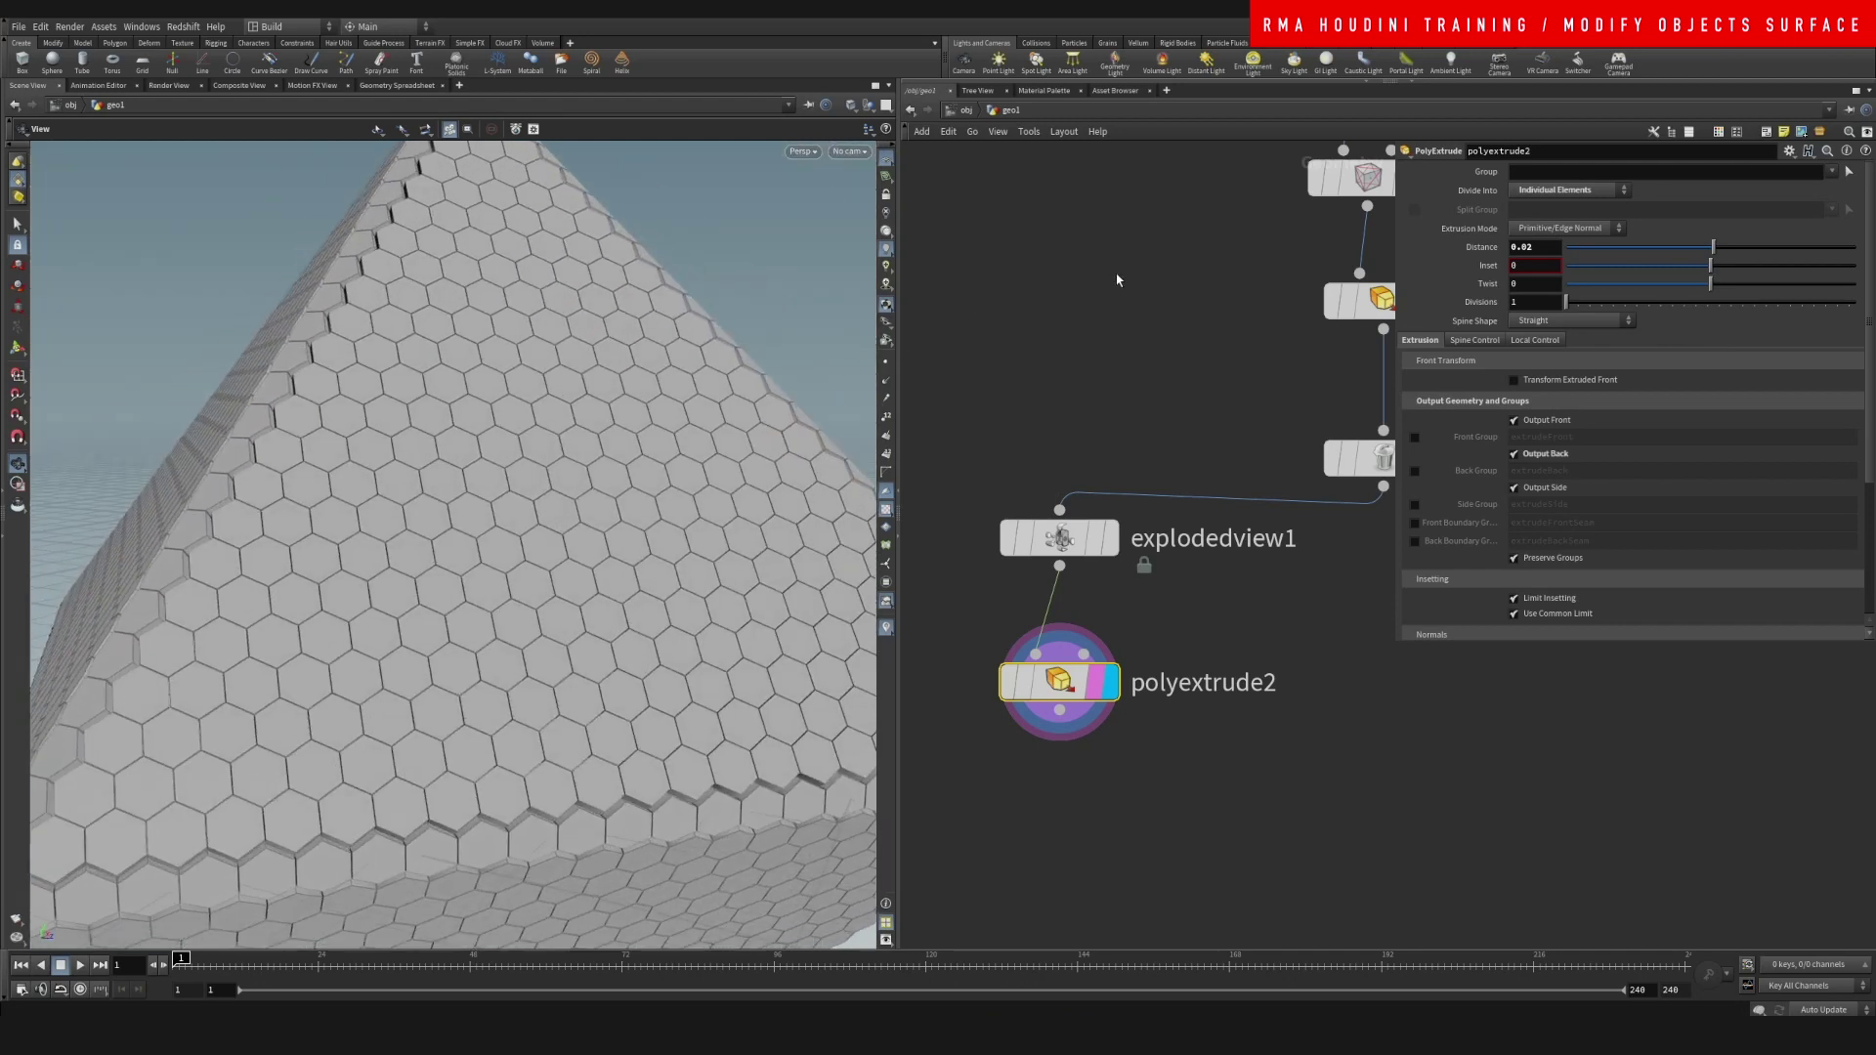
pyautogui.moveTo(1281, 365); pyautogui.dragTo(1214, 377, button='middle')
pyautogui.moveTo(1315, 312); pyautogui.dragTo(1167, 545, button='middle')
pyautogui.click(1200, 424)
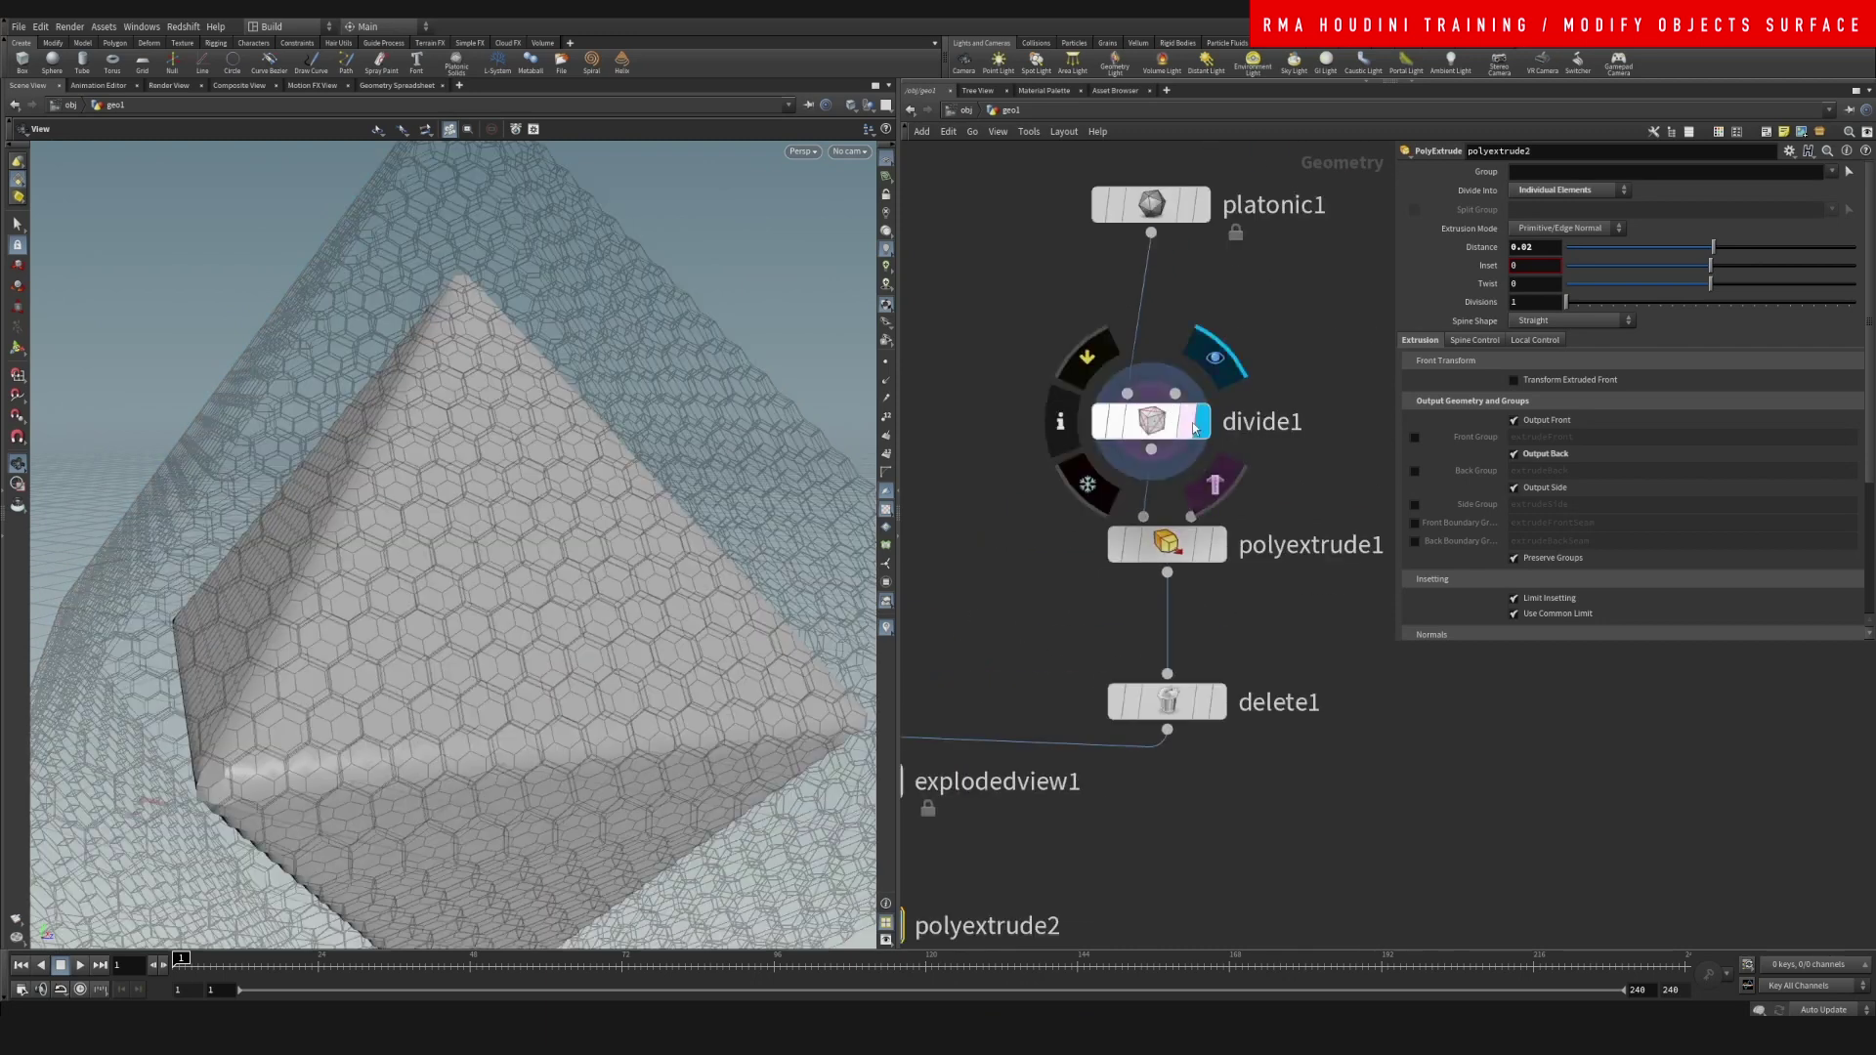
pyautogui.click(1173, 422)
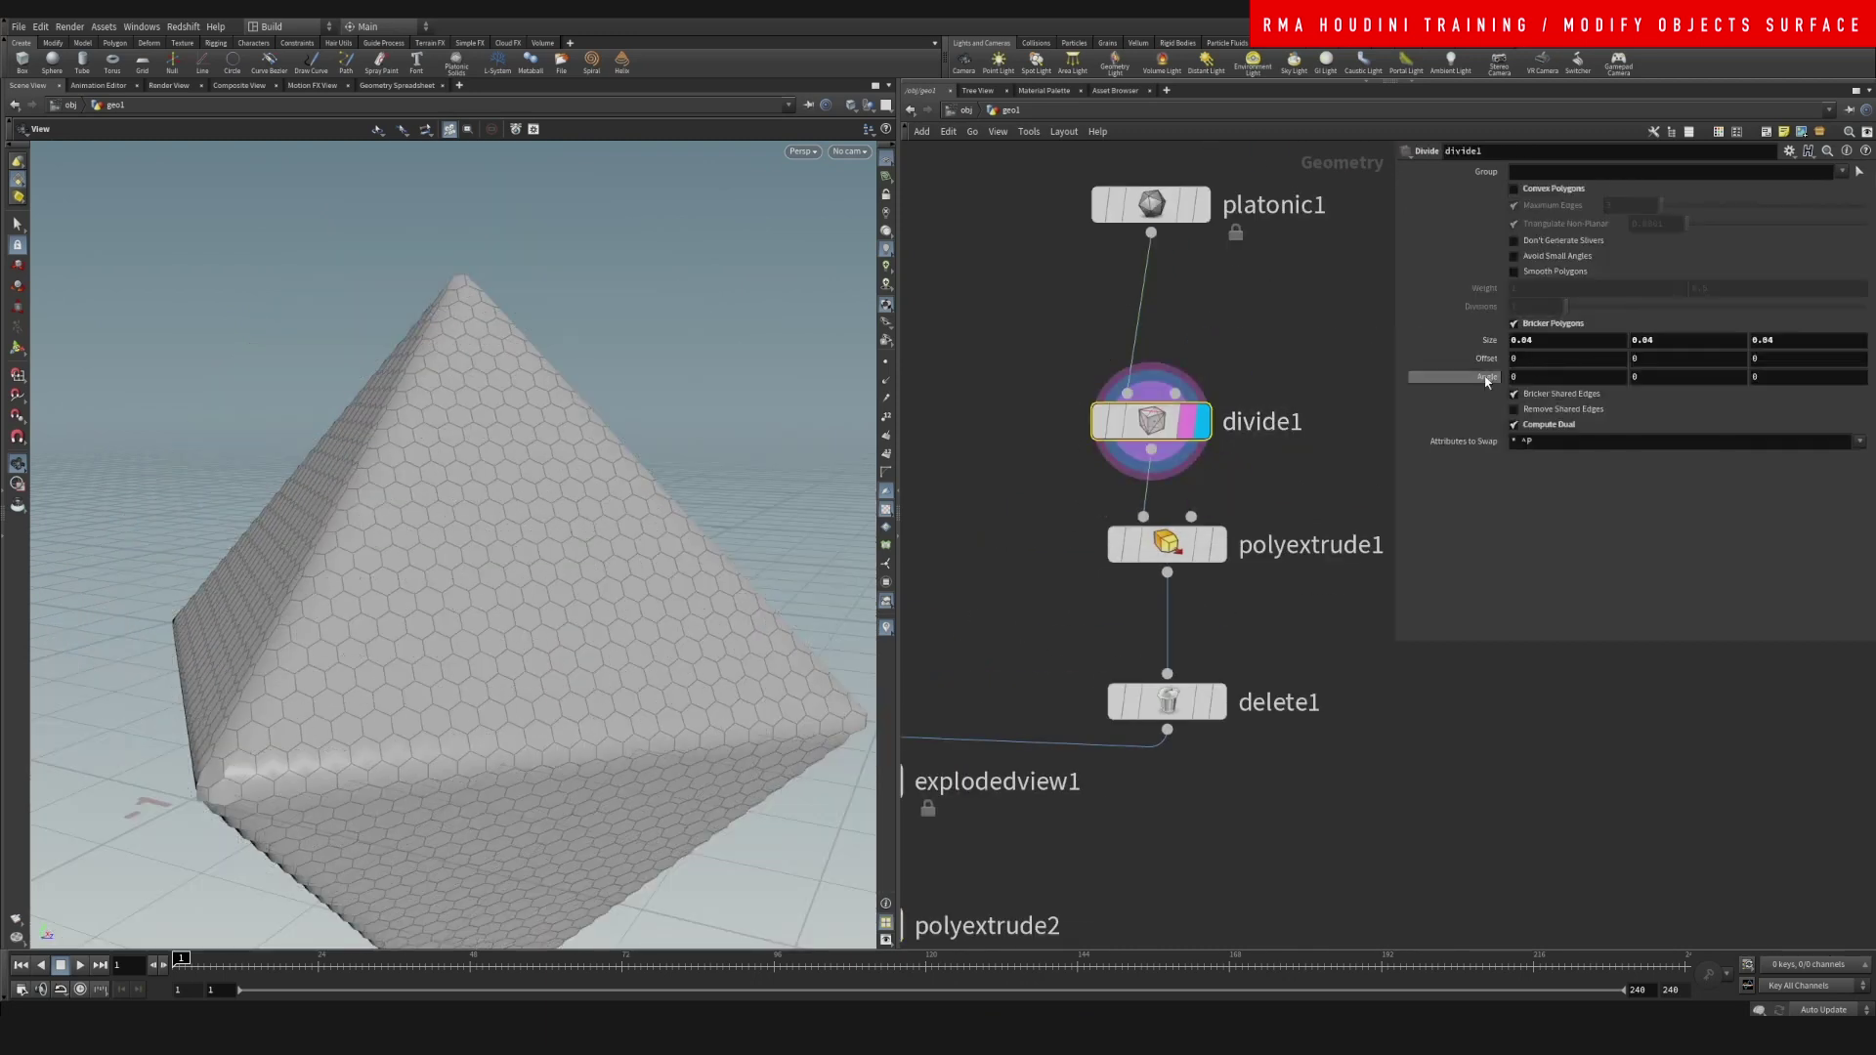
pyautogui.moveTo(1486, 379); pyautogui.dragTo(1541, 391, button='middle')
# - Check the rotated division pattern at the Delete node and at the Exploded View node
pyautogui.moveTo(1207, 566); pyautogui.dragTo(1365, 367, button='middle')
pyautogui.click(1248, 660)
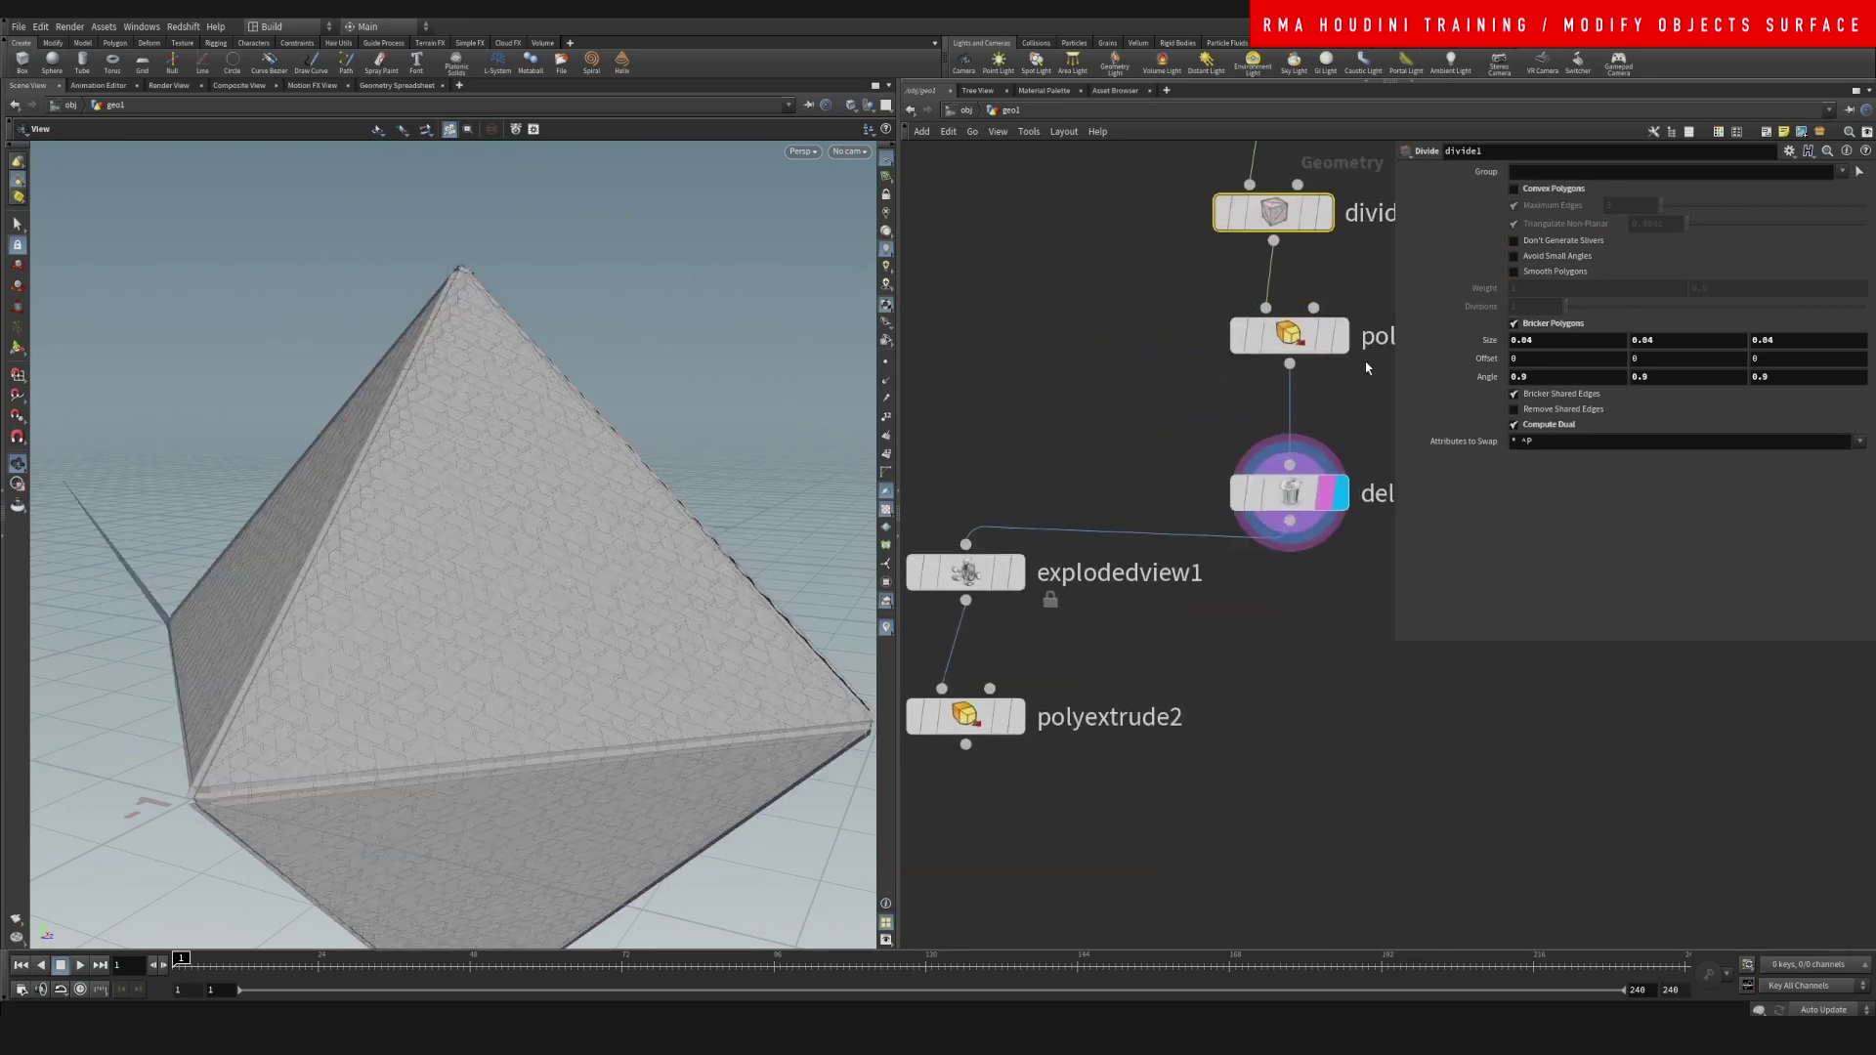
pyautogui.click(1017, 584)
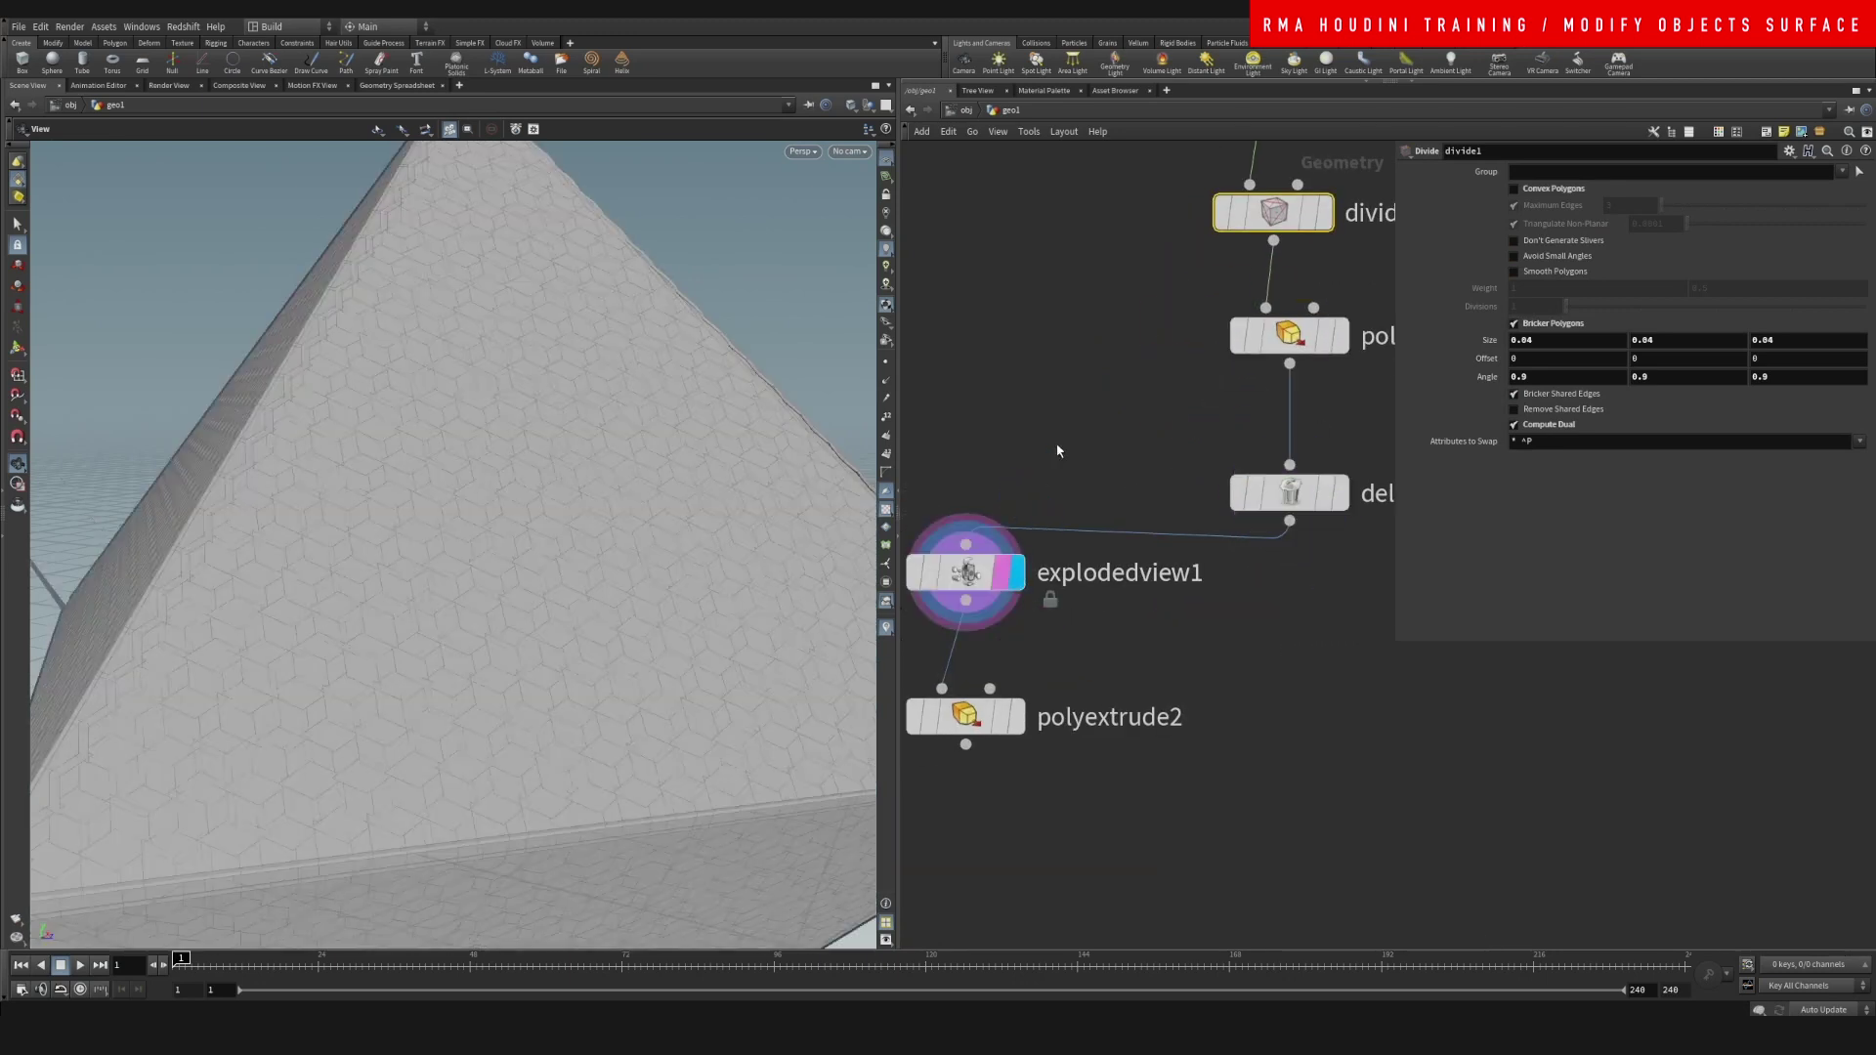
# - Set the first PolyExtrude node's Inset to -0.002 while the Exploded View result is displayed
pyautogui.moveTo(1160, 436); pyautogui.dragTo(1149, 477, button='middle')
pyautogui.click(1324, 378)
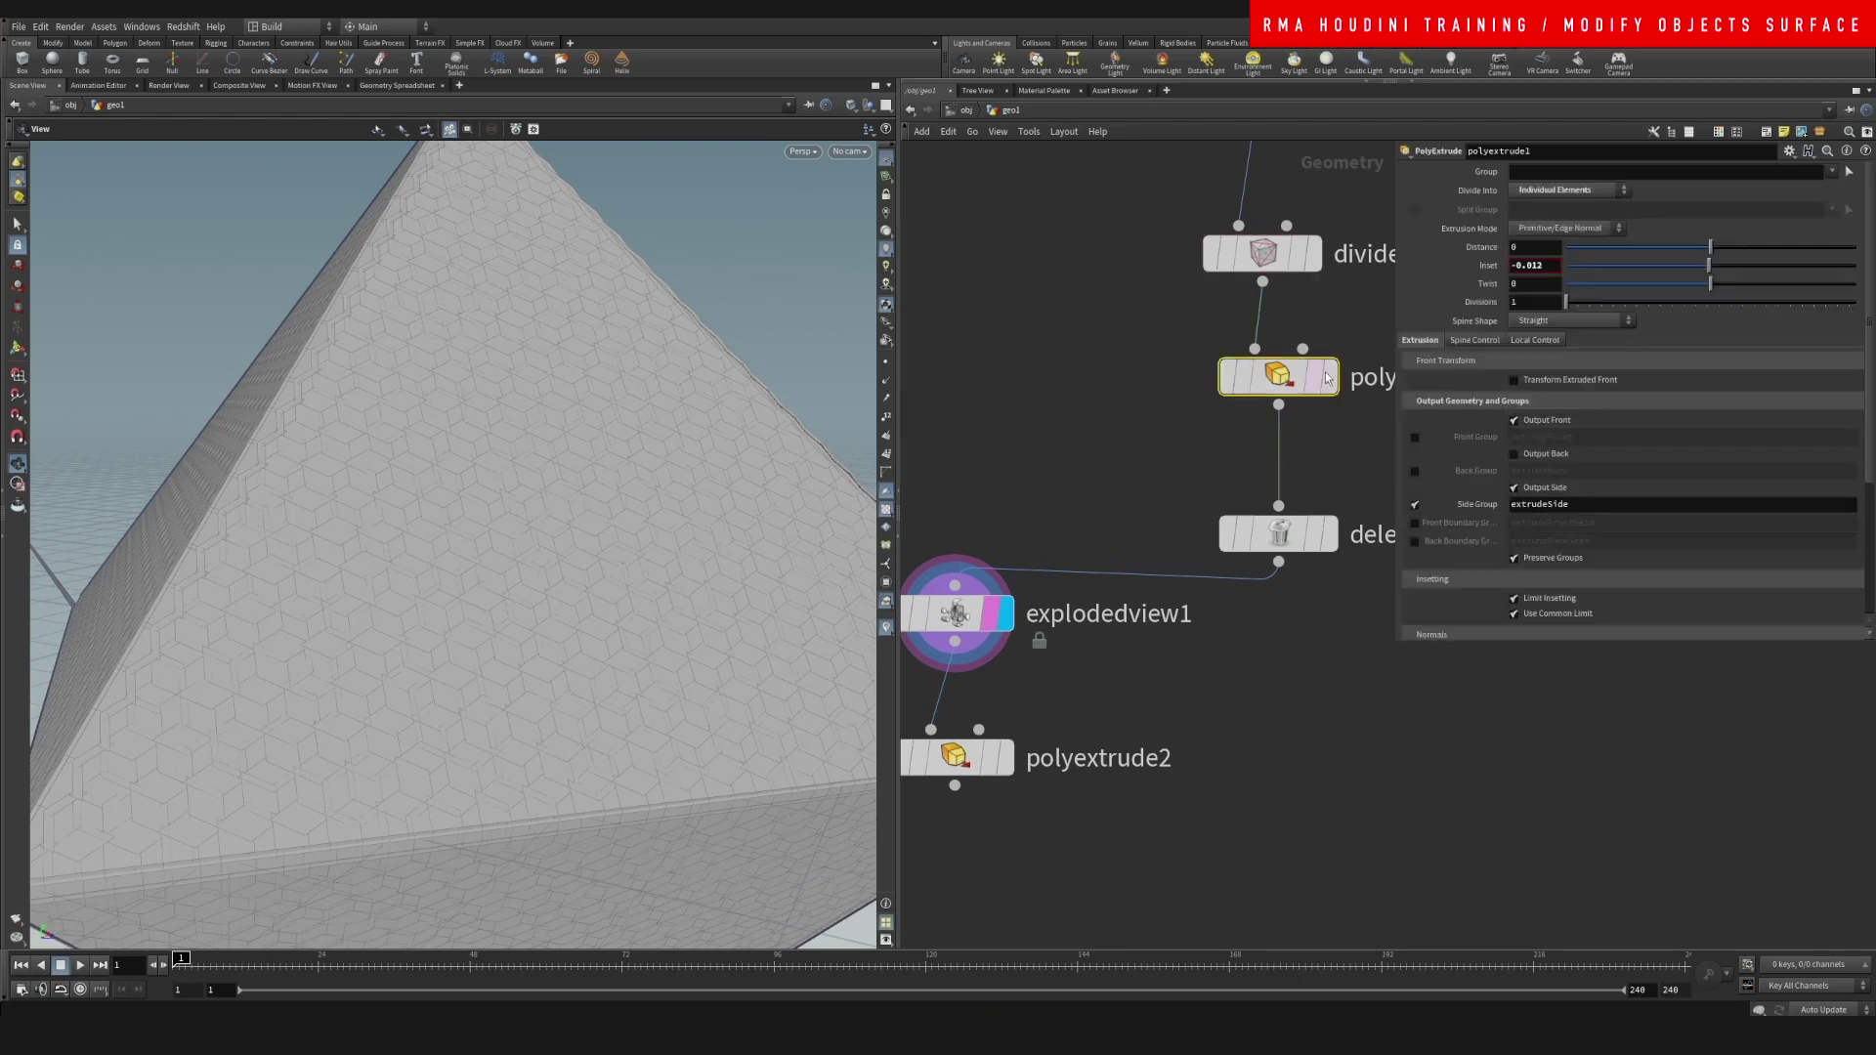
pyautogui.middleClick(1542, 265)
pyautogui.moveTo(1544, 291)
pyautogui.mouseDown(button='middle')
pyautogui.moveTo(1593, 287)
pyautogui.moveTo(1552, 290)
pyautogui.moveTo(1545, 270)
pyautogui.mouseUp(button='middle')
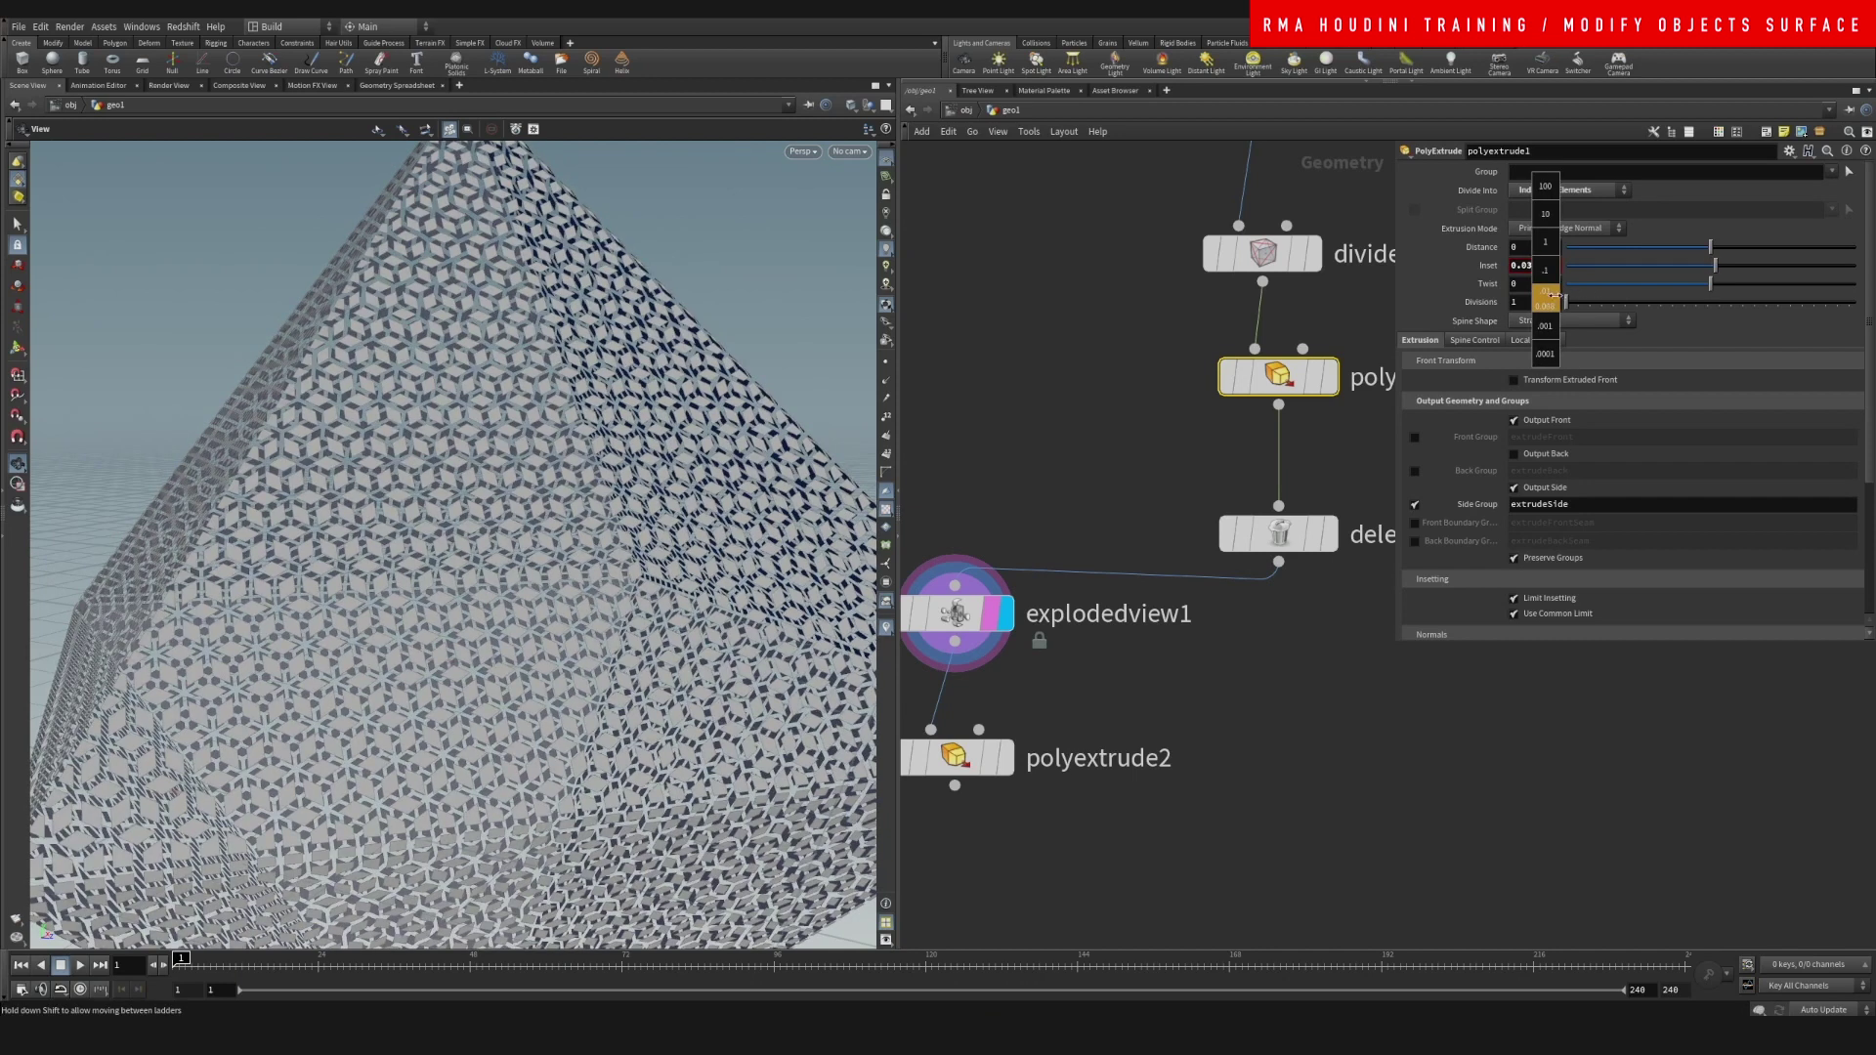
pyautogui.moveTo(1553, 295); pyautogui.dragTo(1531, 298, button='middle')
# - Display the second PolyExtrude node to show the extruded pieces of the new pattern
pyautogui.moveTo(1086, 538); pyautogui.dragTo(1129, 455, button='middle')
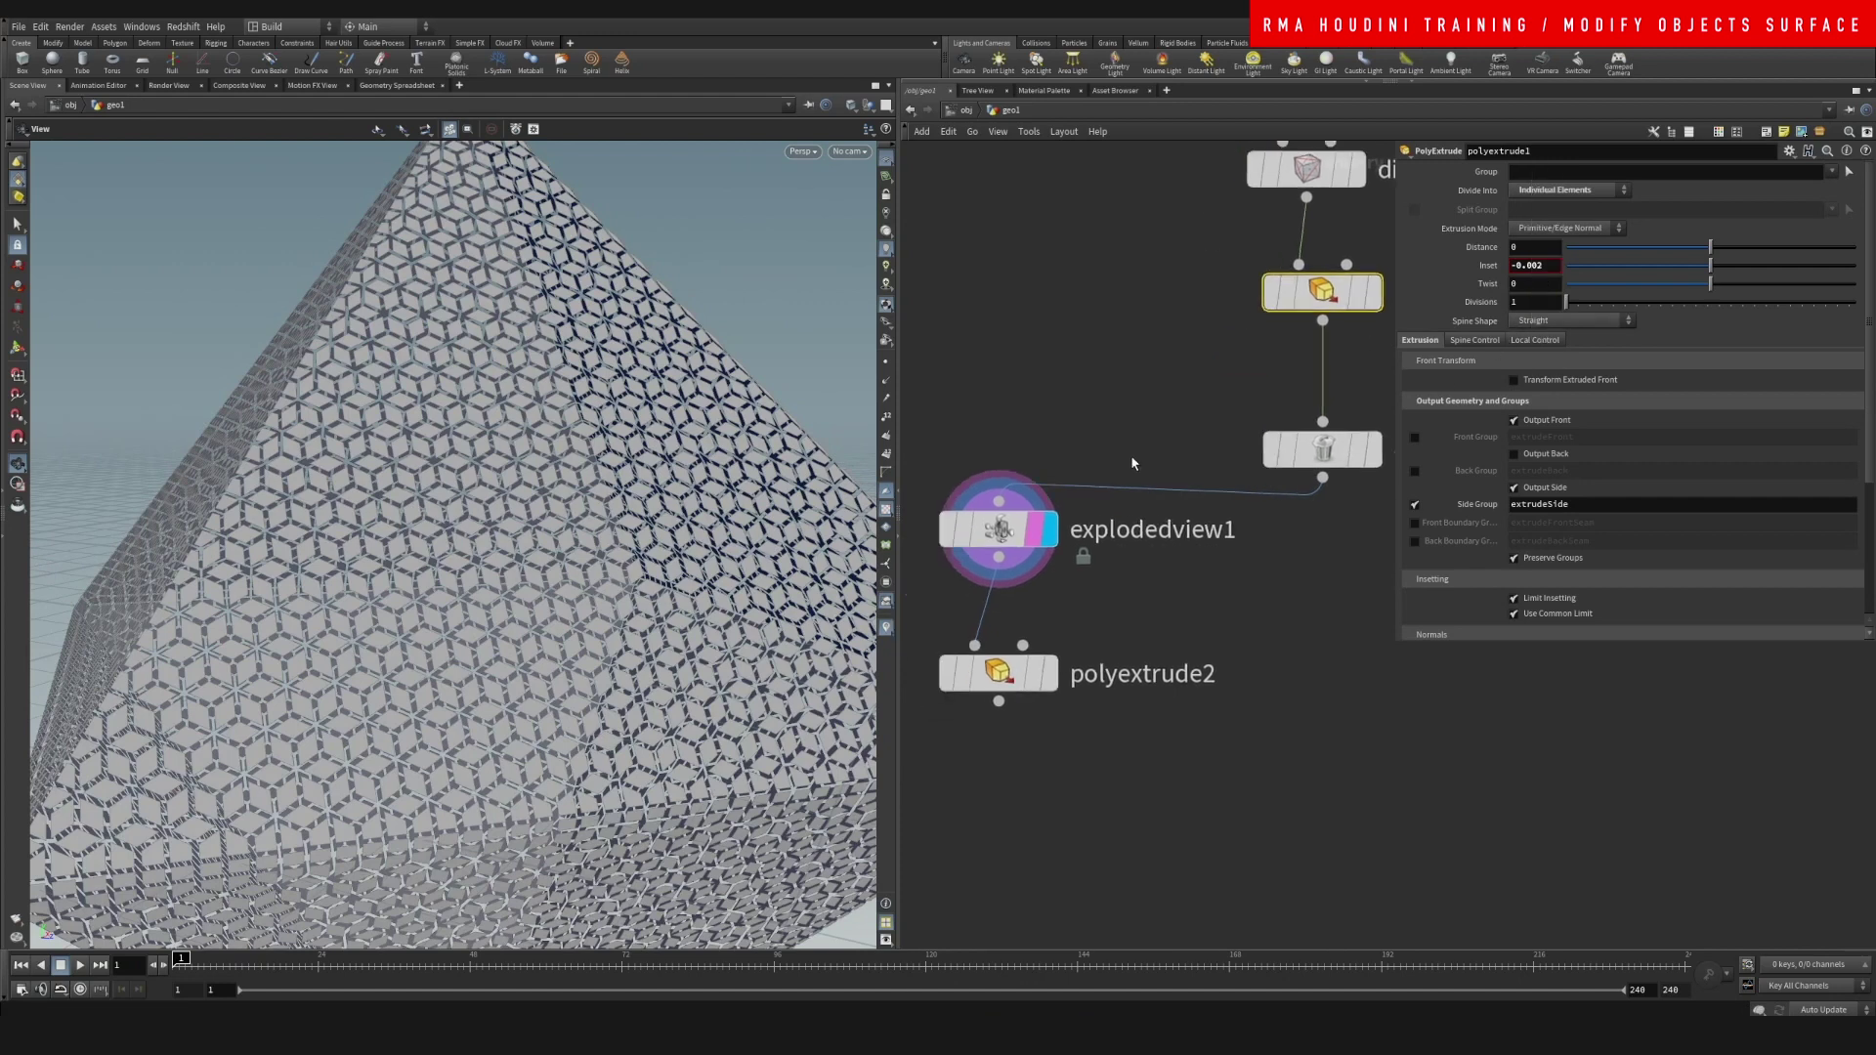
pyautogui.click(1048, 675)
pyautogui.click(1098, 635)
# - Examine the extruded pattern across the octahedron's faces, edges and tip from several angles and distances
pyautogui.scroll(-5, 475, 531)
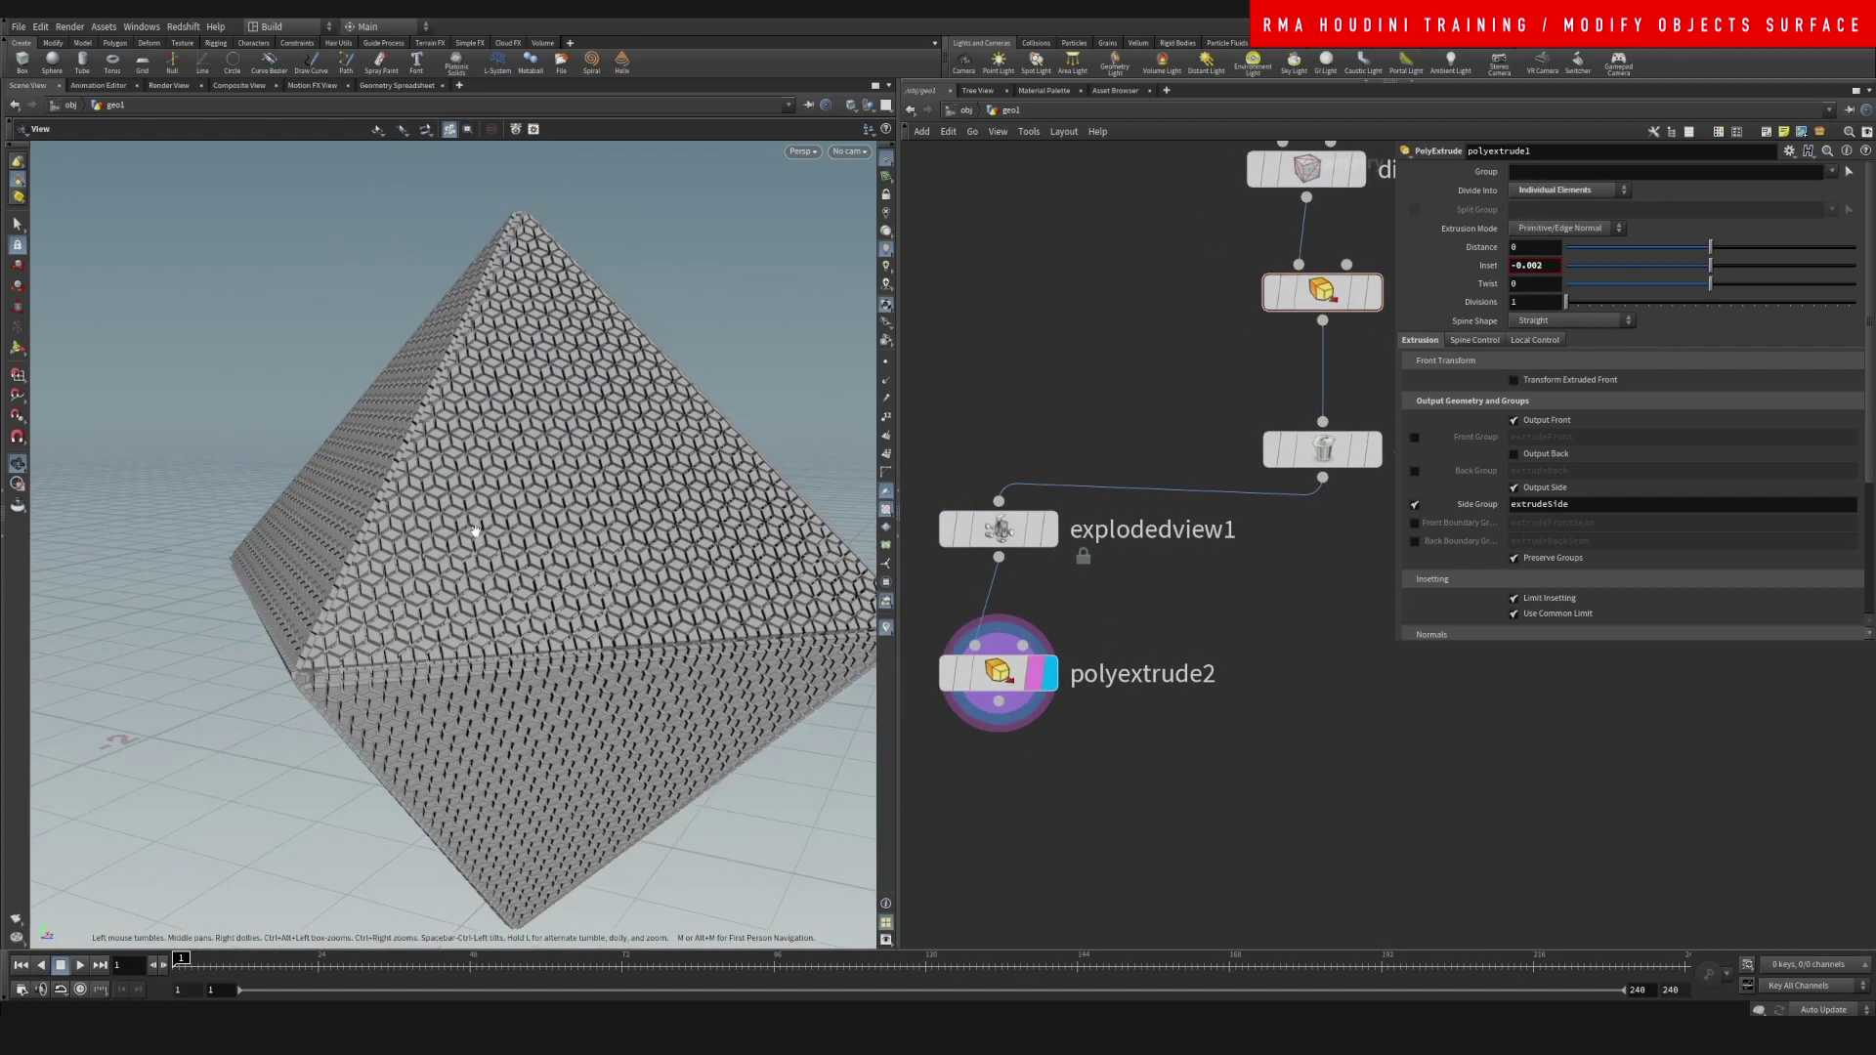
pyautogui.scroll(10, 560, 506)
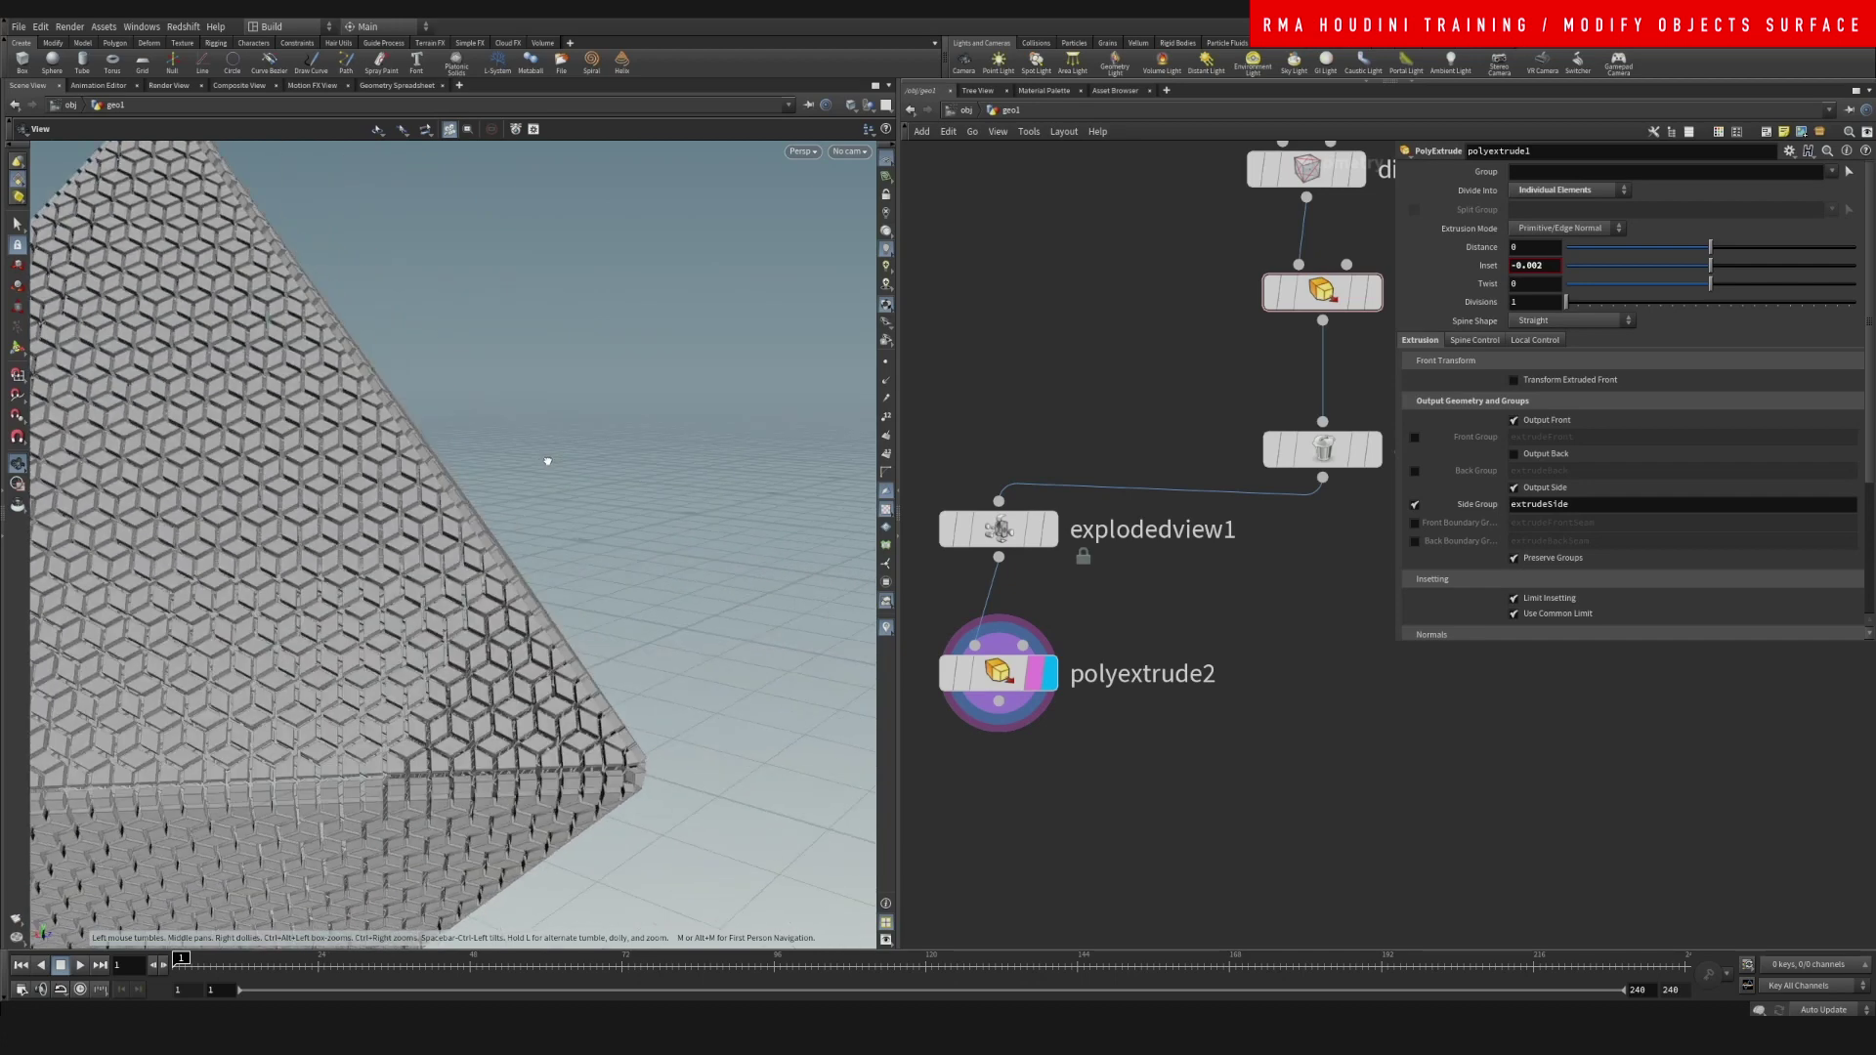
pyautogui.scroll(8, 657, 444)
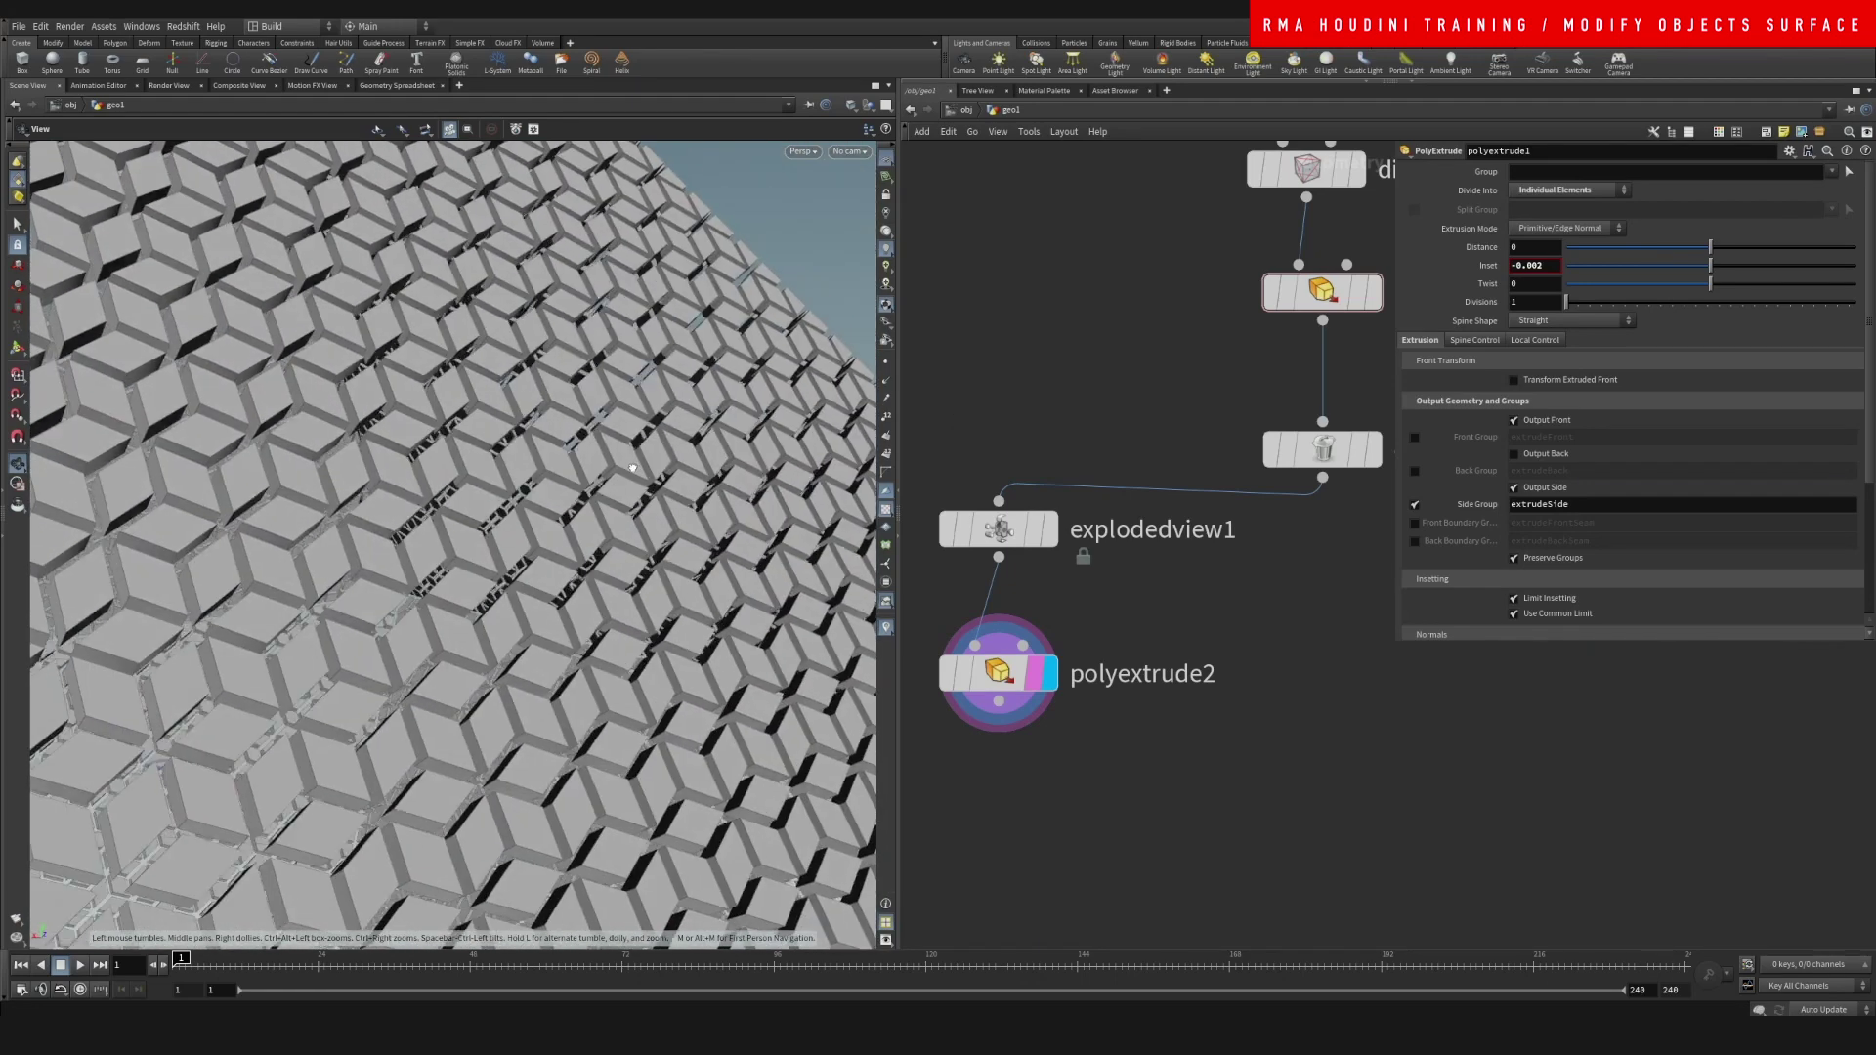
pyautogui.scroll(-10, 629, 469)
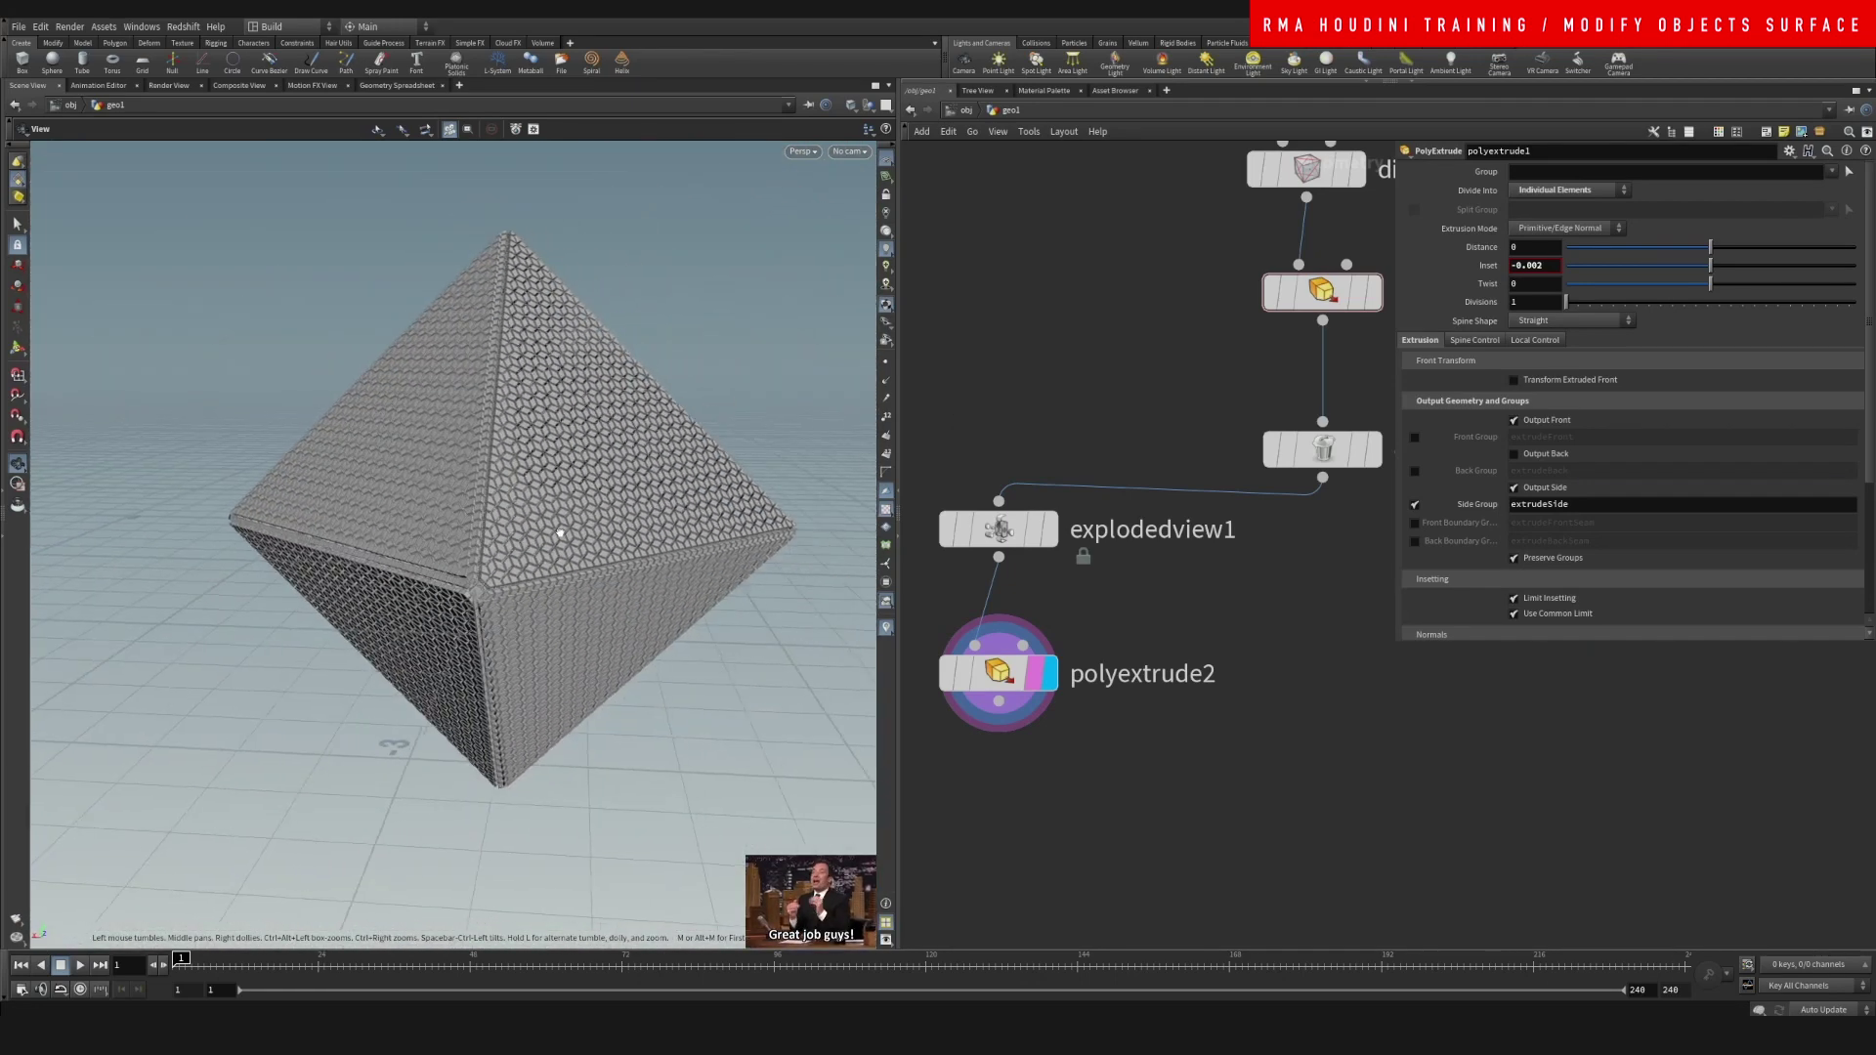
pyautogui.moveTo(571, 467); pyautogui.dragTo(460, 460)
pyautogui.scroll(10, 544, 523)
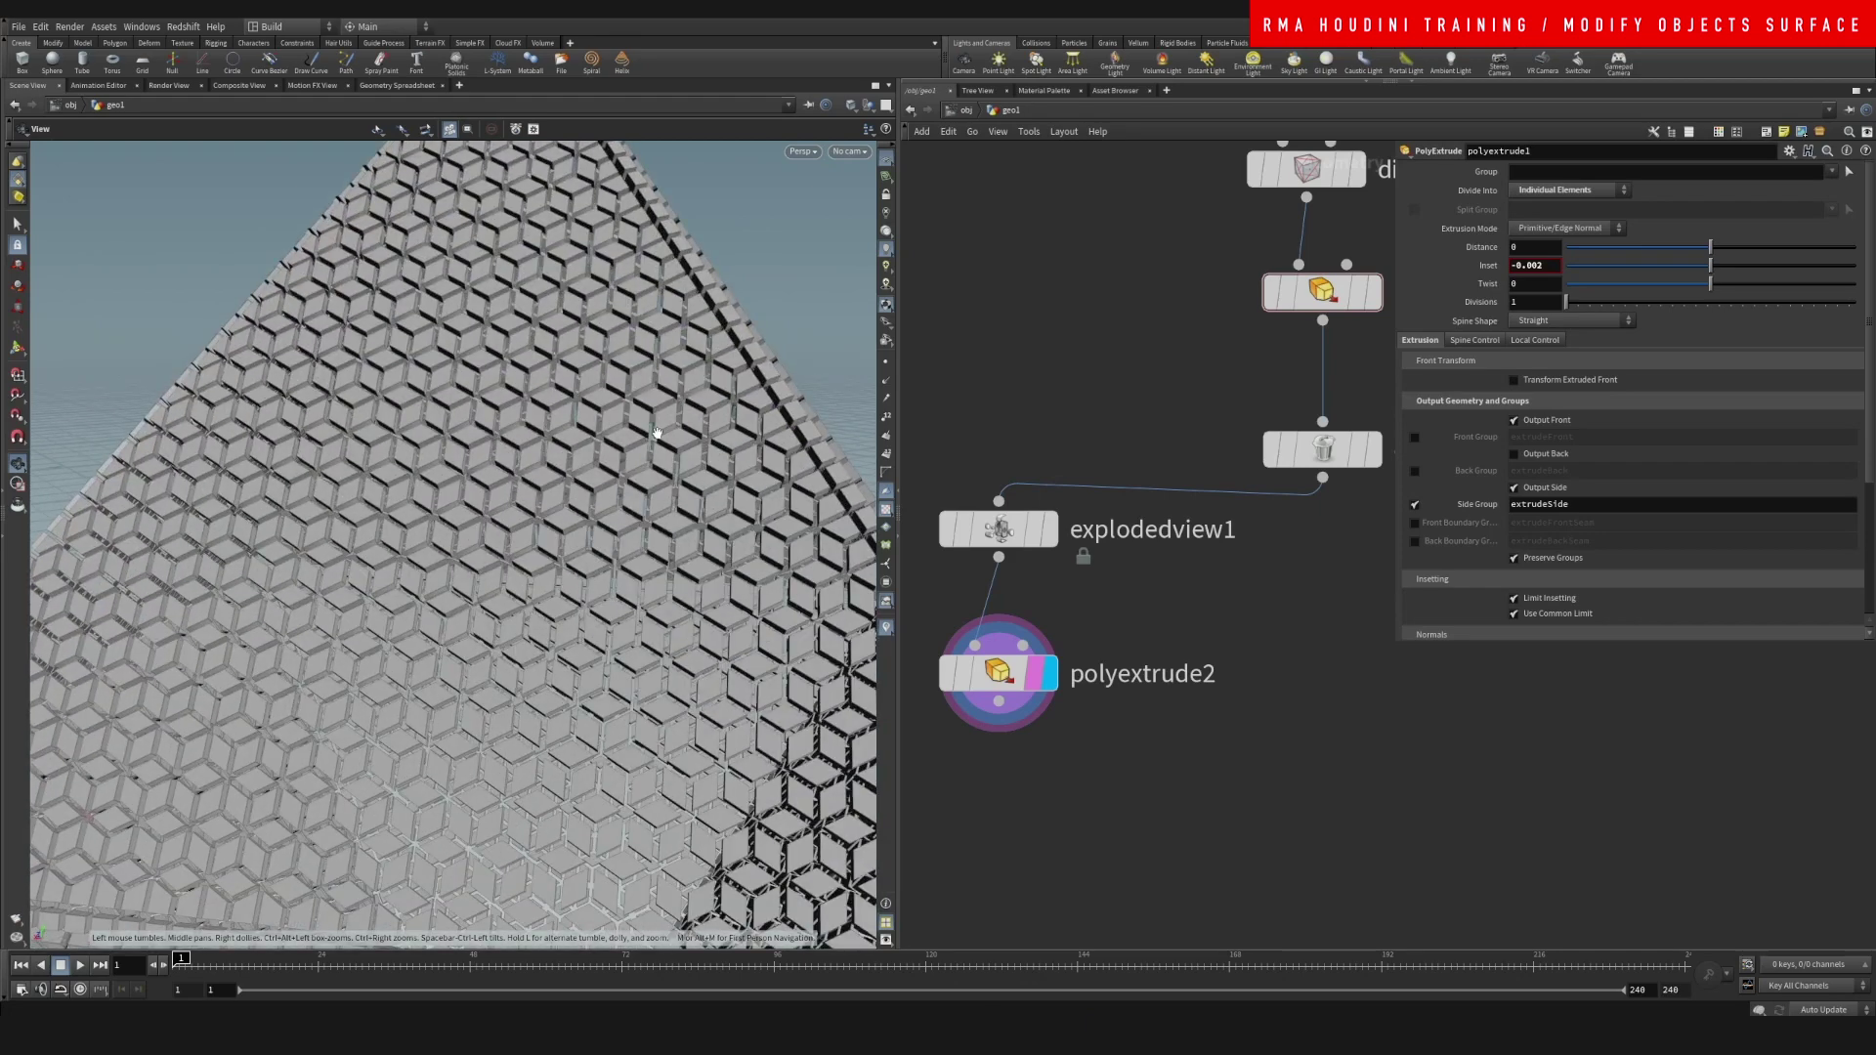
pyautogui.scroll(-8, 540, 537)
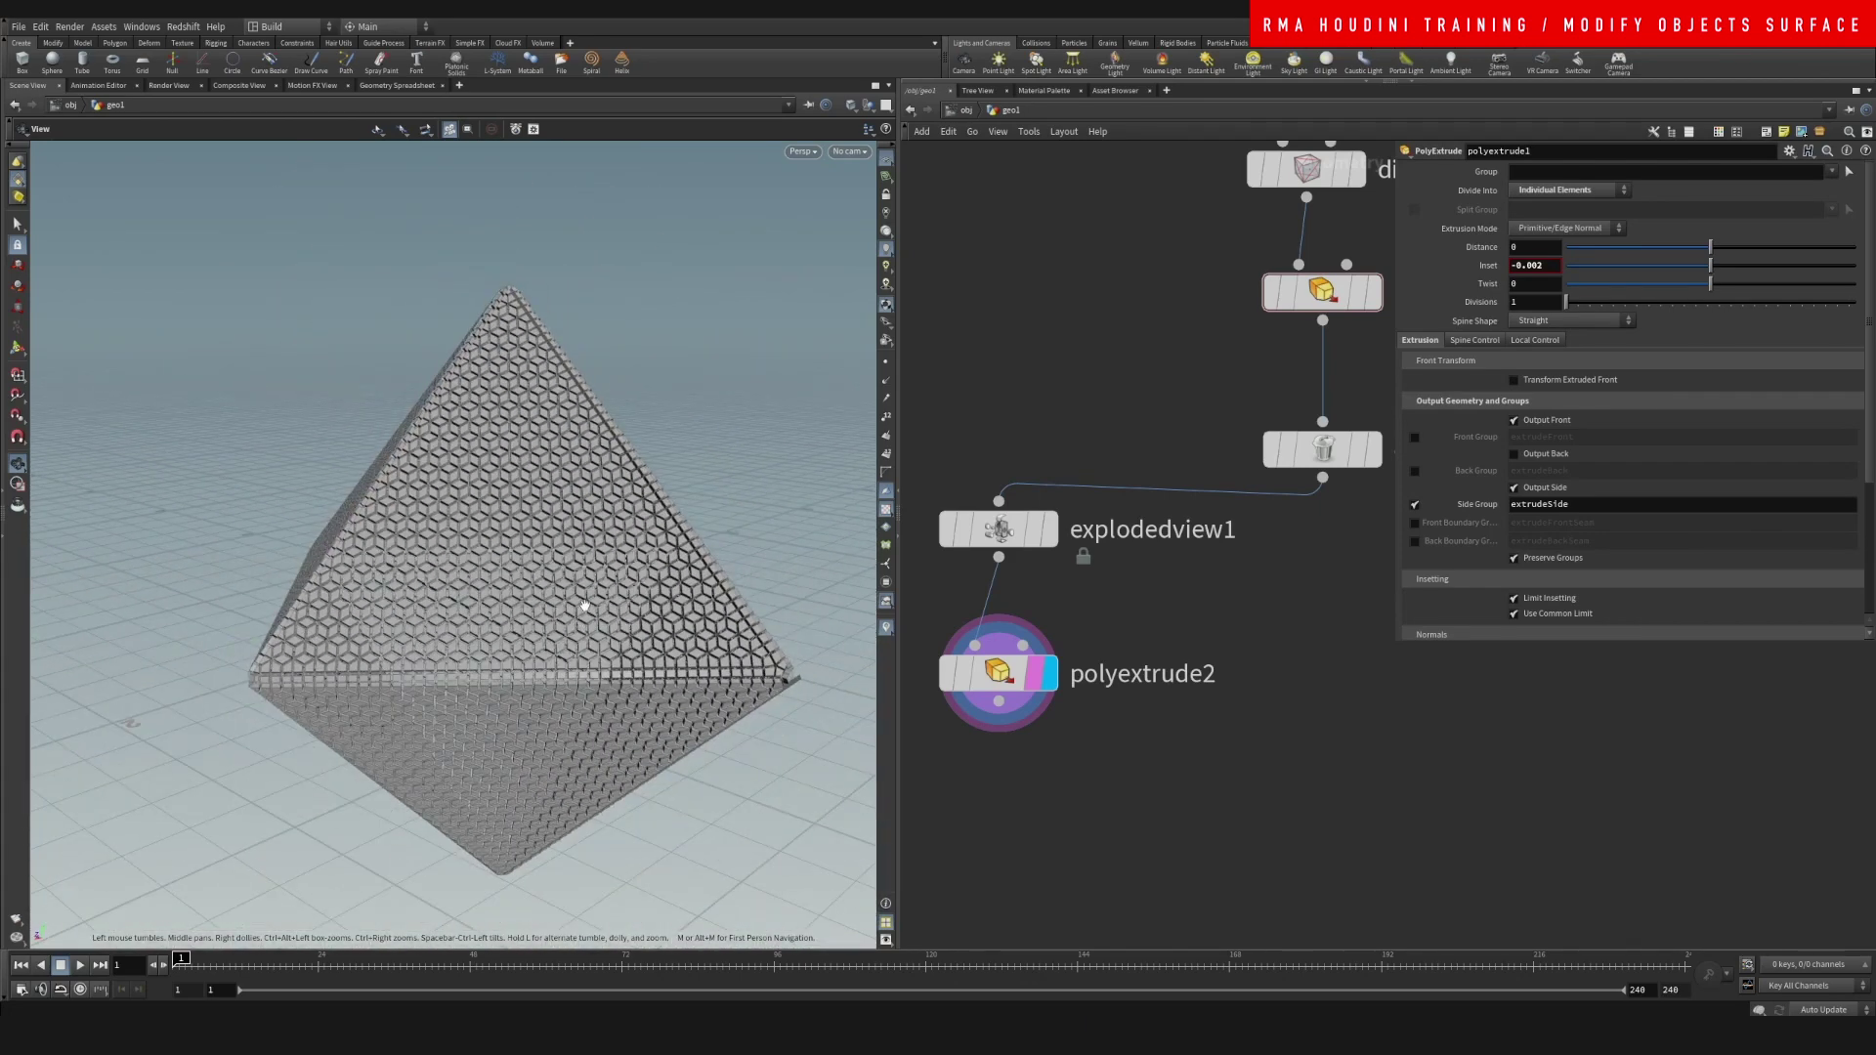
pyautogui.moveTo(584, 605); pyautogui.dragTo(415, 568)
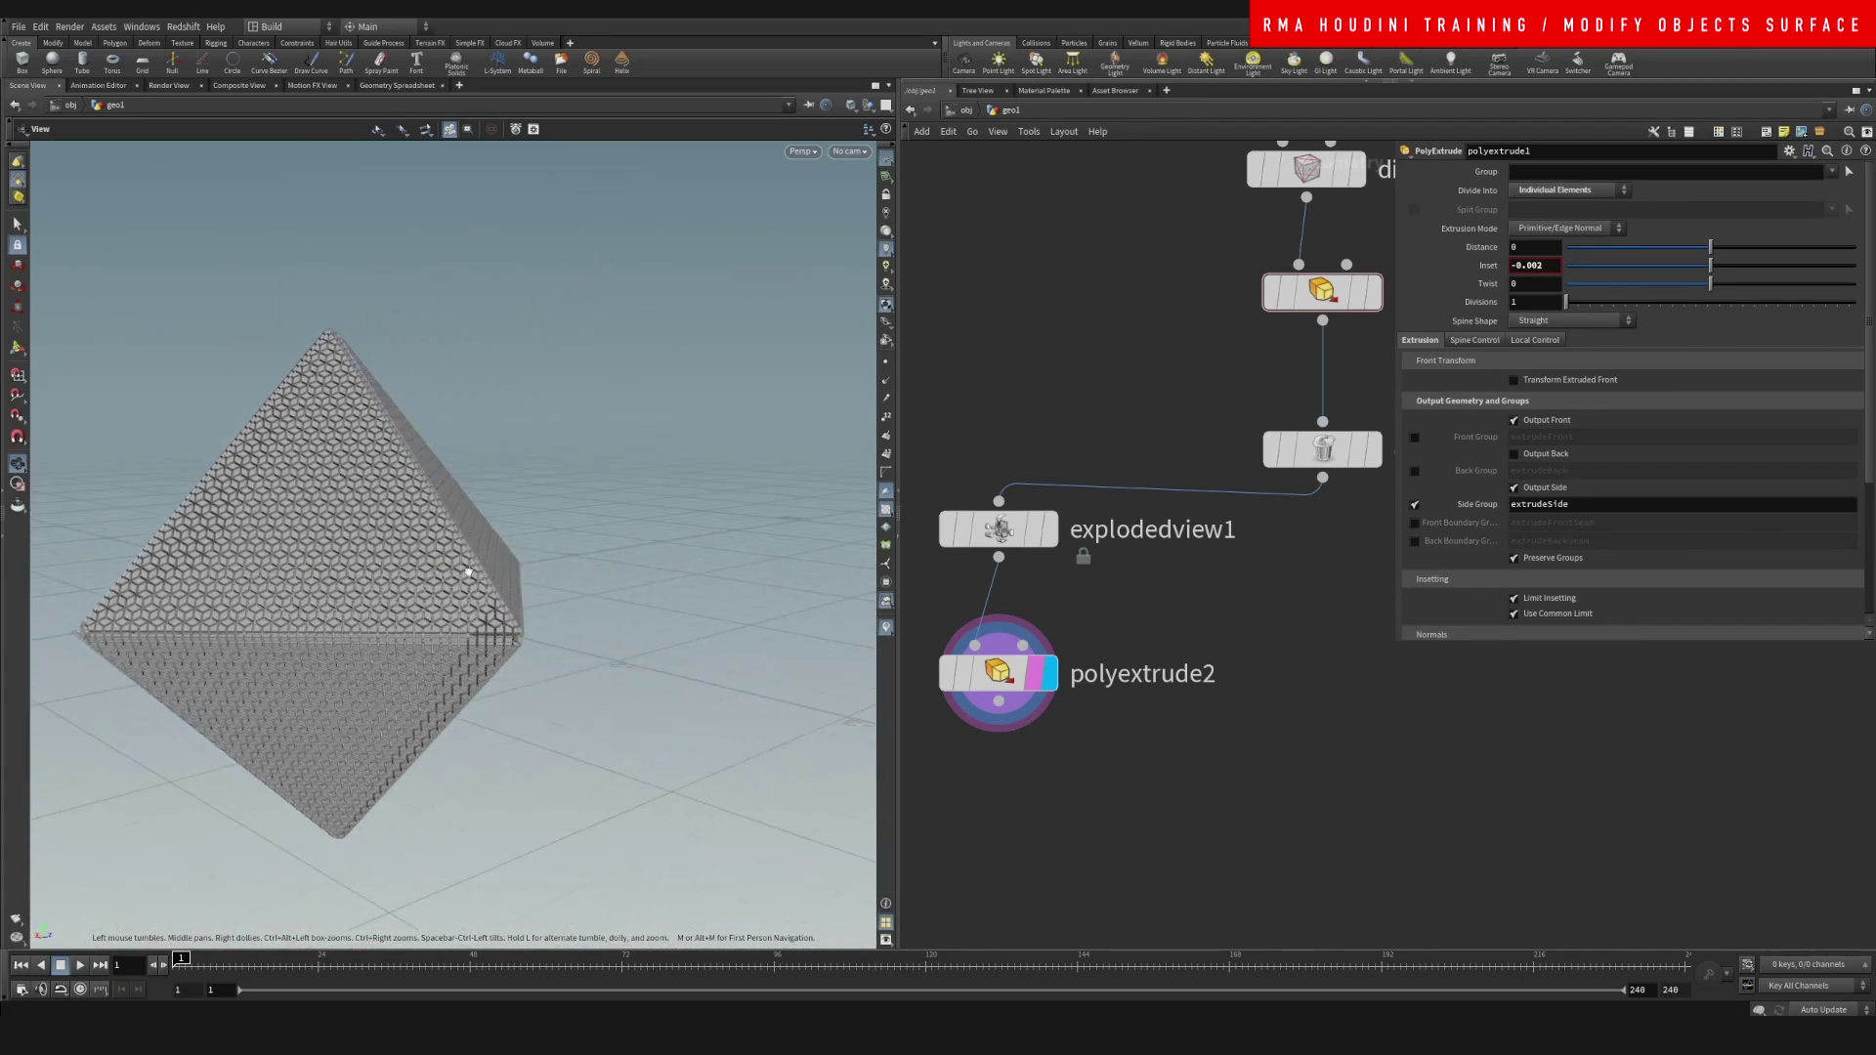
pyautogui.scroll(4, 477, 476)
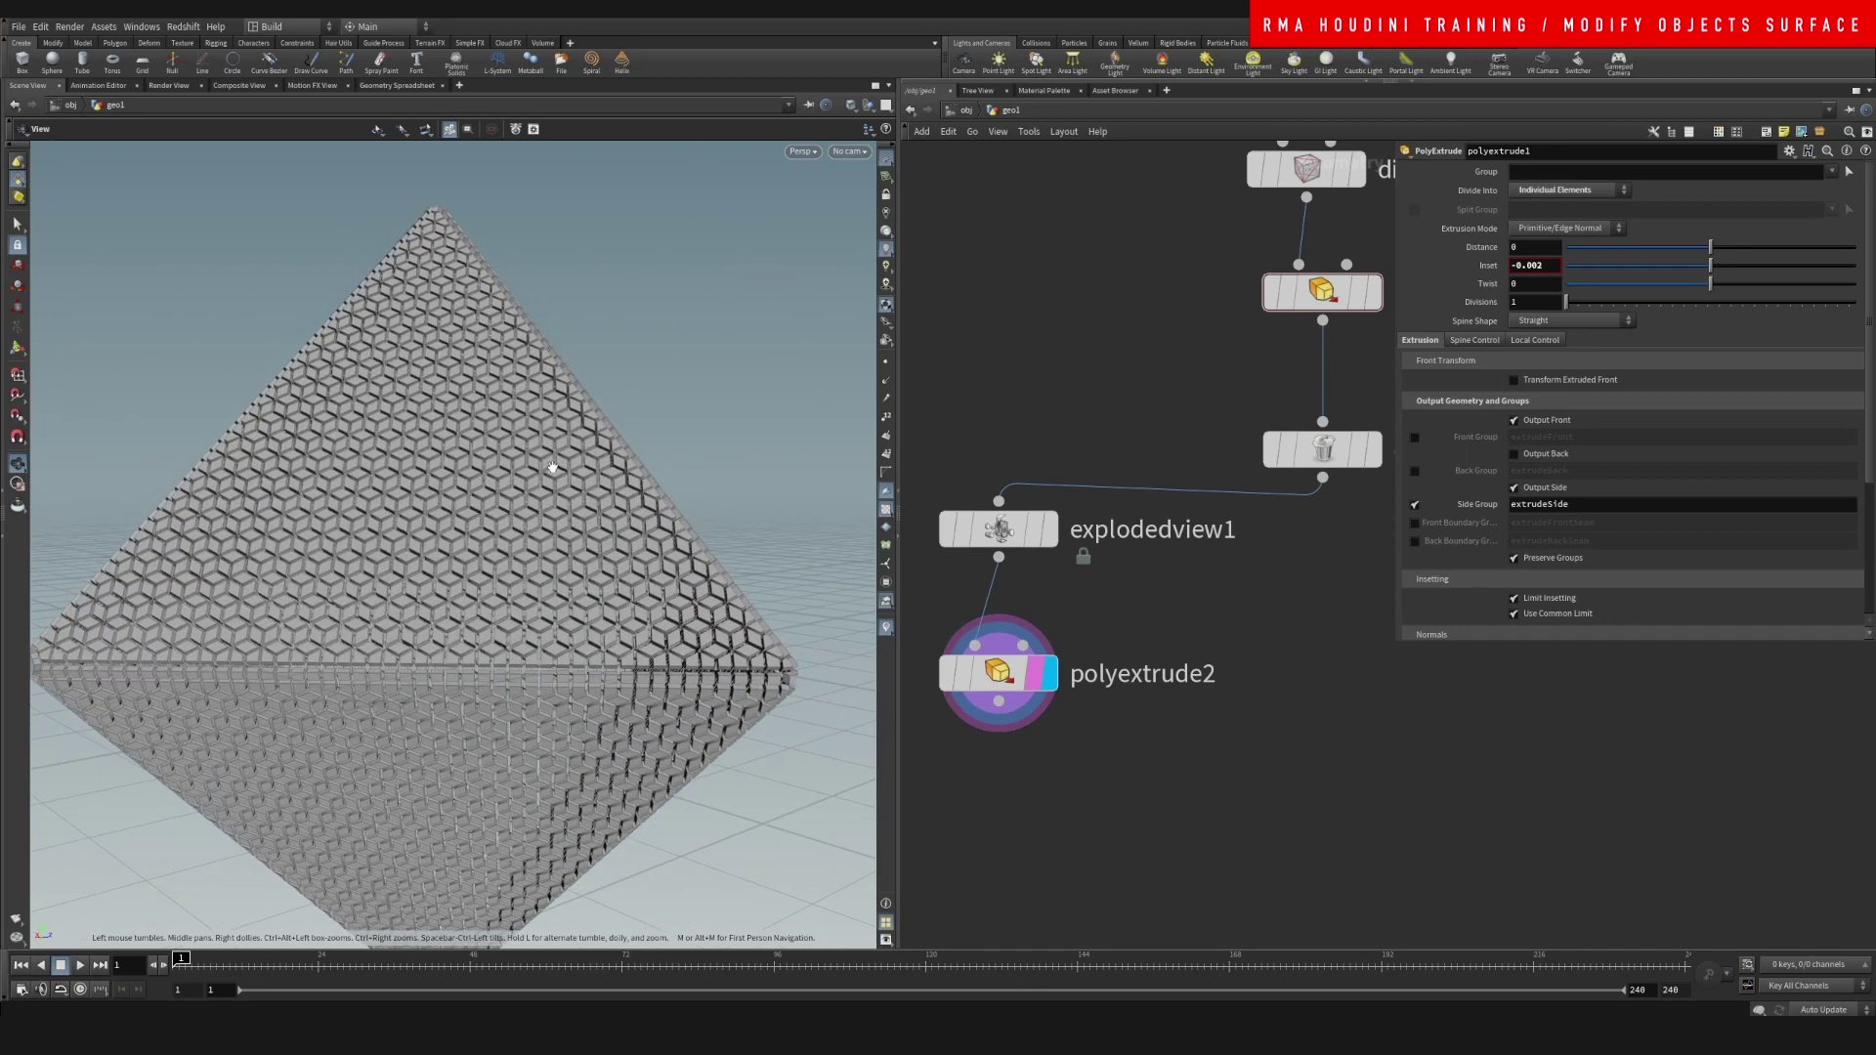
pyautogui.scroll(-2, 505, 526)
pyautogui.moveTo(505, 527); pyautogui.dragTo(614, 526)
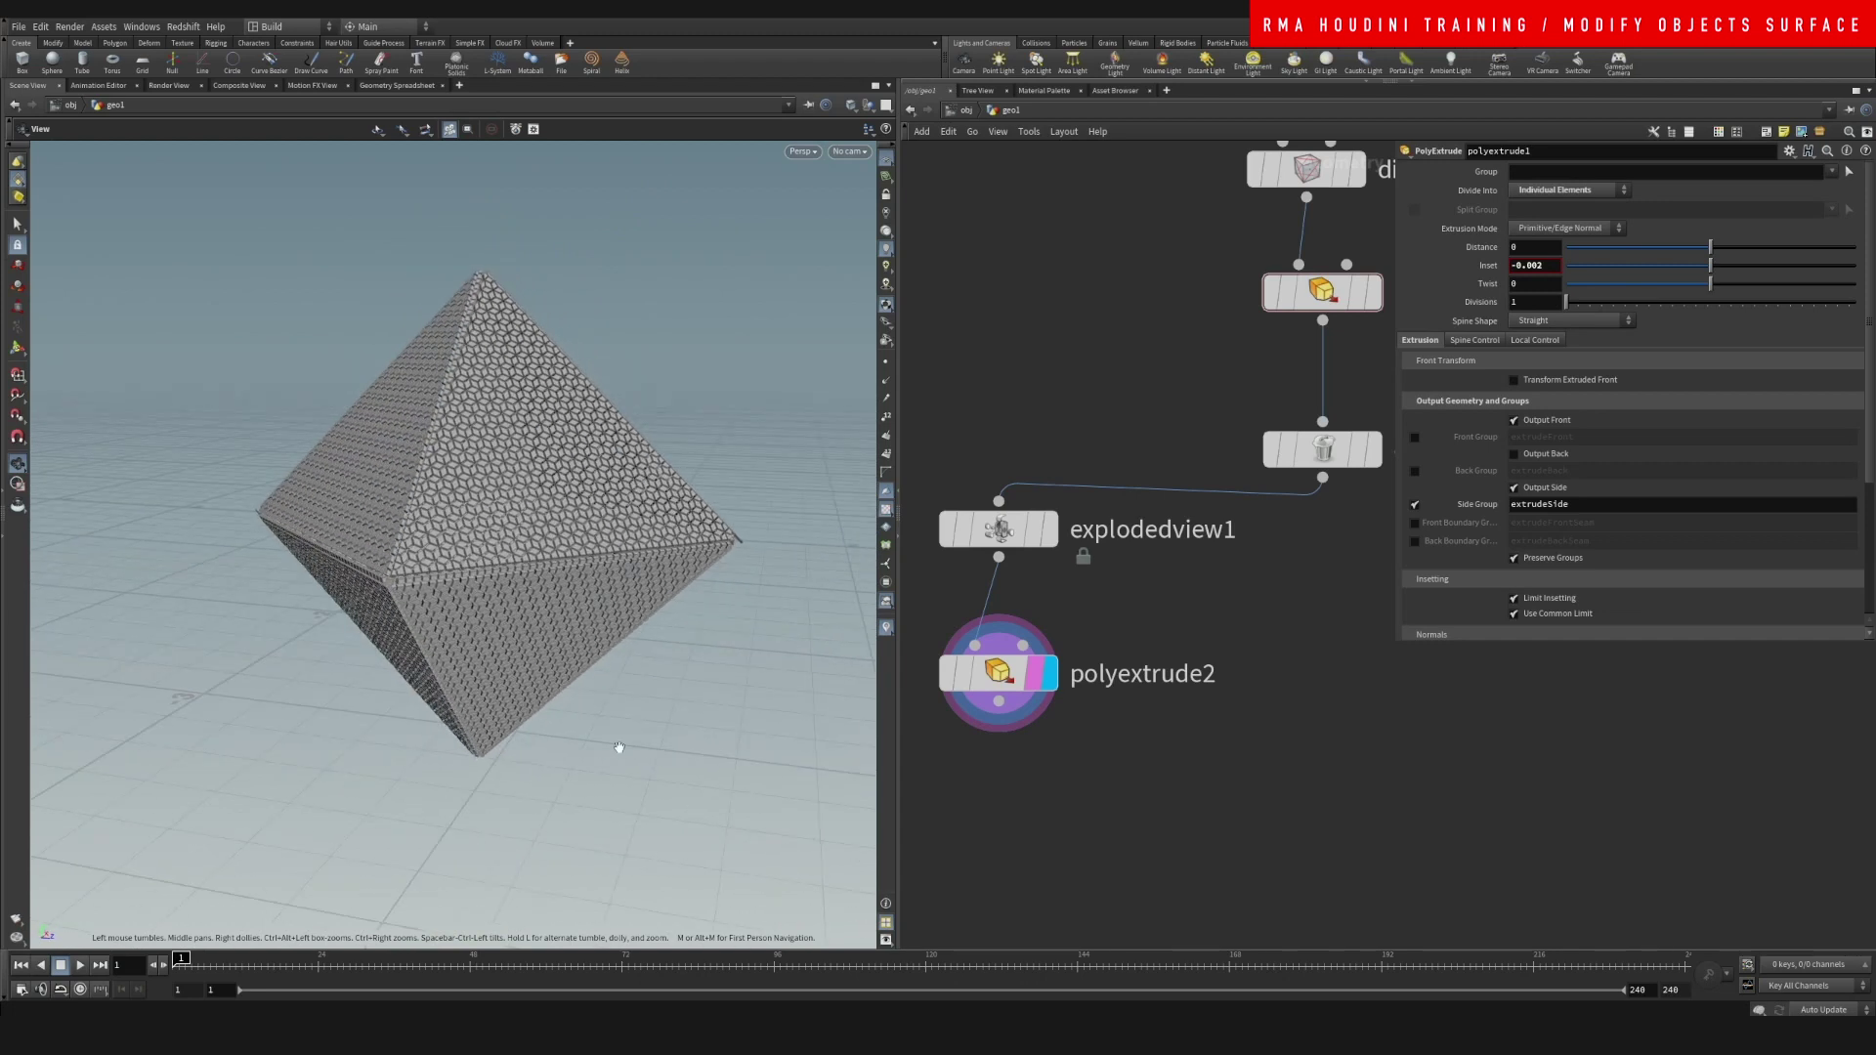
pyautogui.moveTo(584, 457); pyautogui.dragTo(518, 494)
pyautogui.scroll(6, 775, 293)
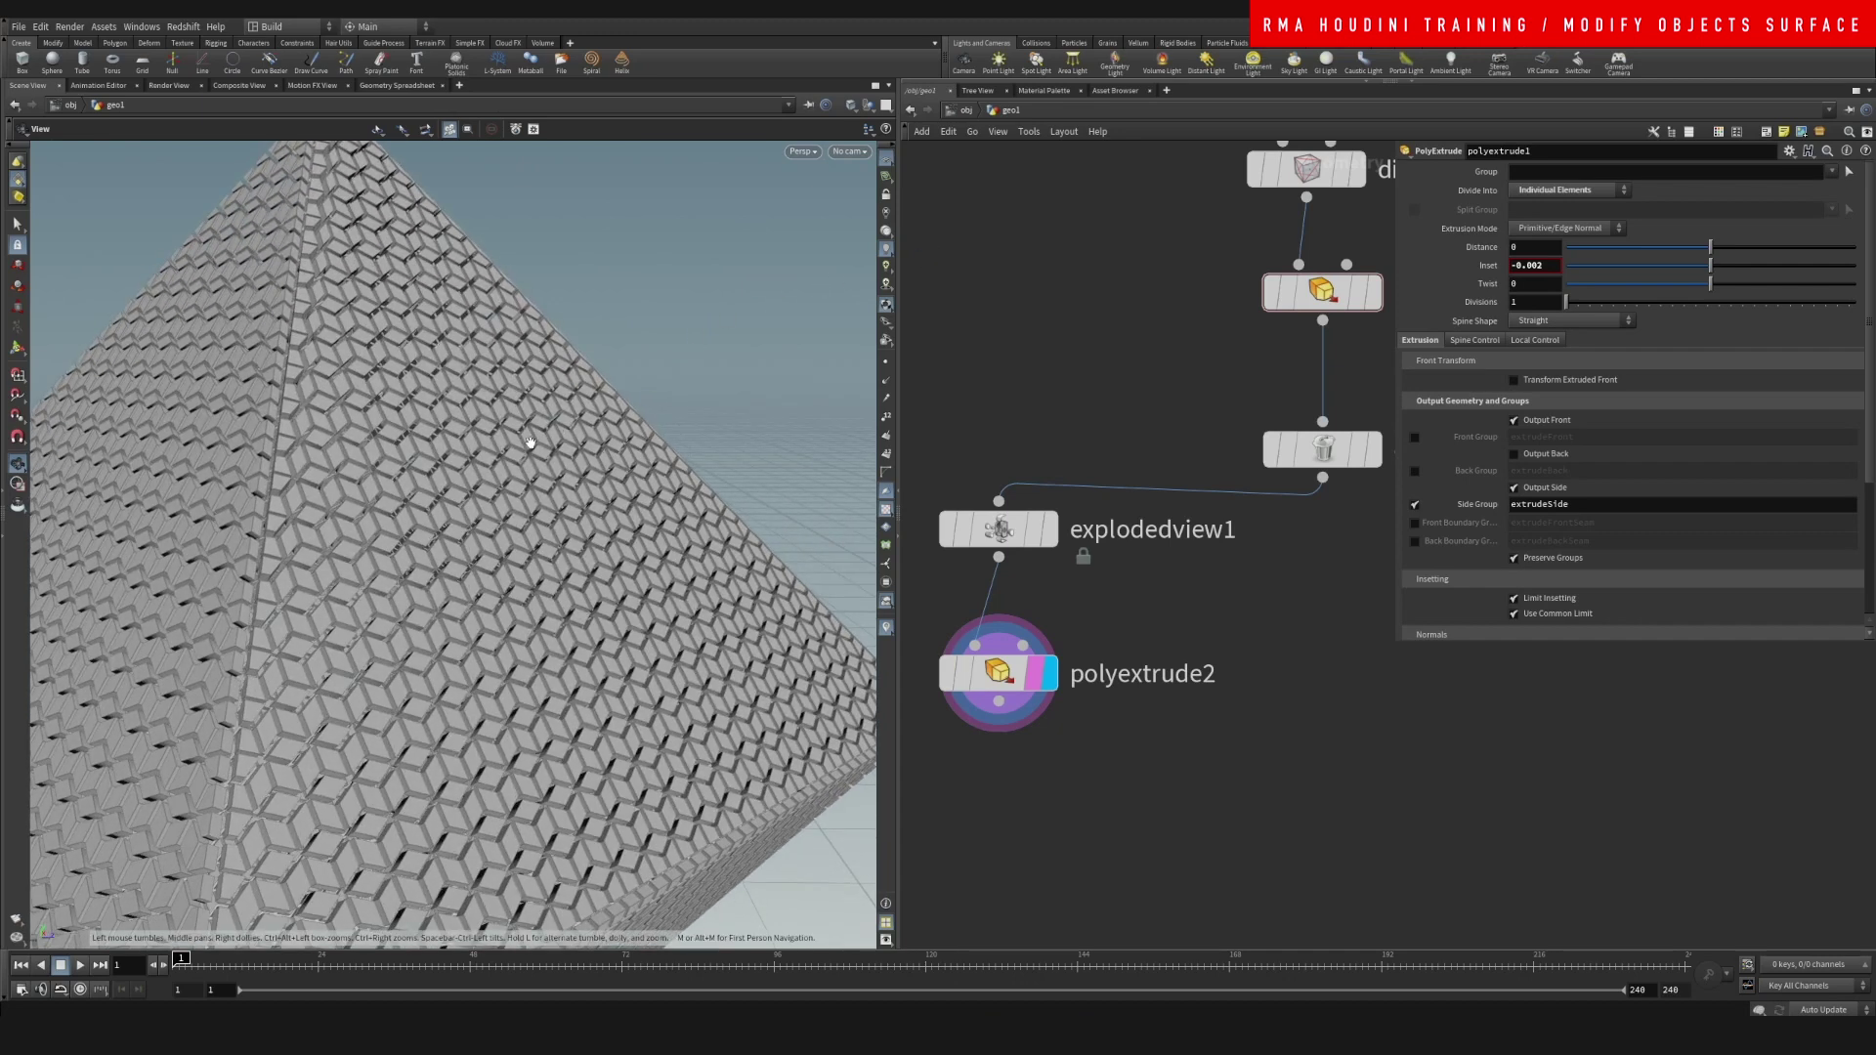
pyautogui.scroll(-8, 529, 442)
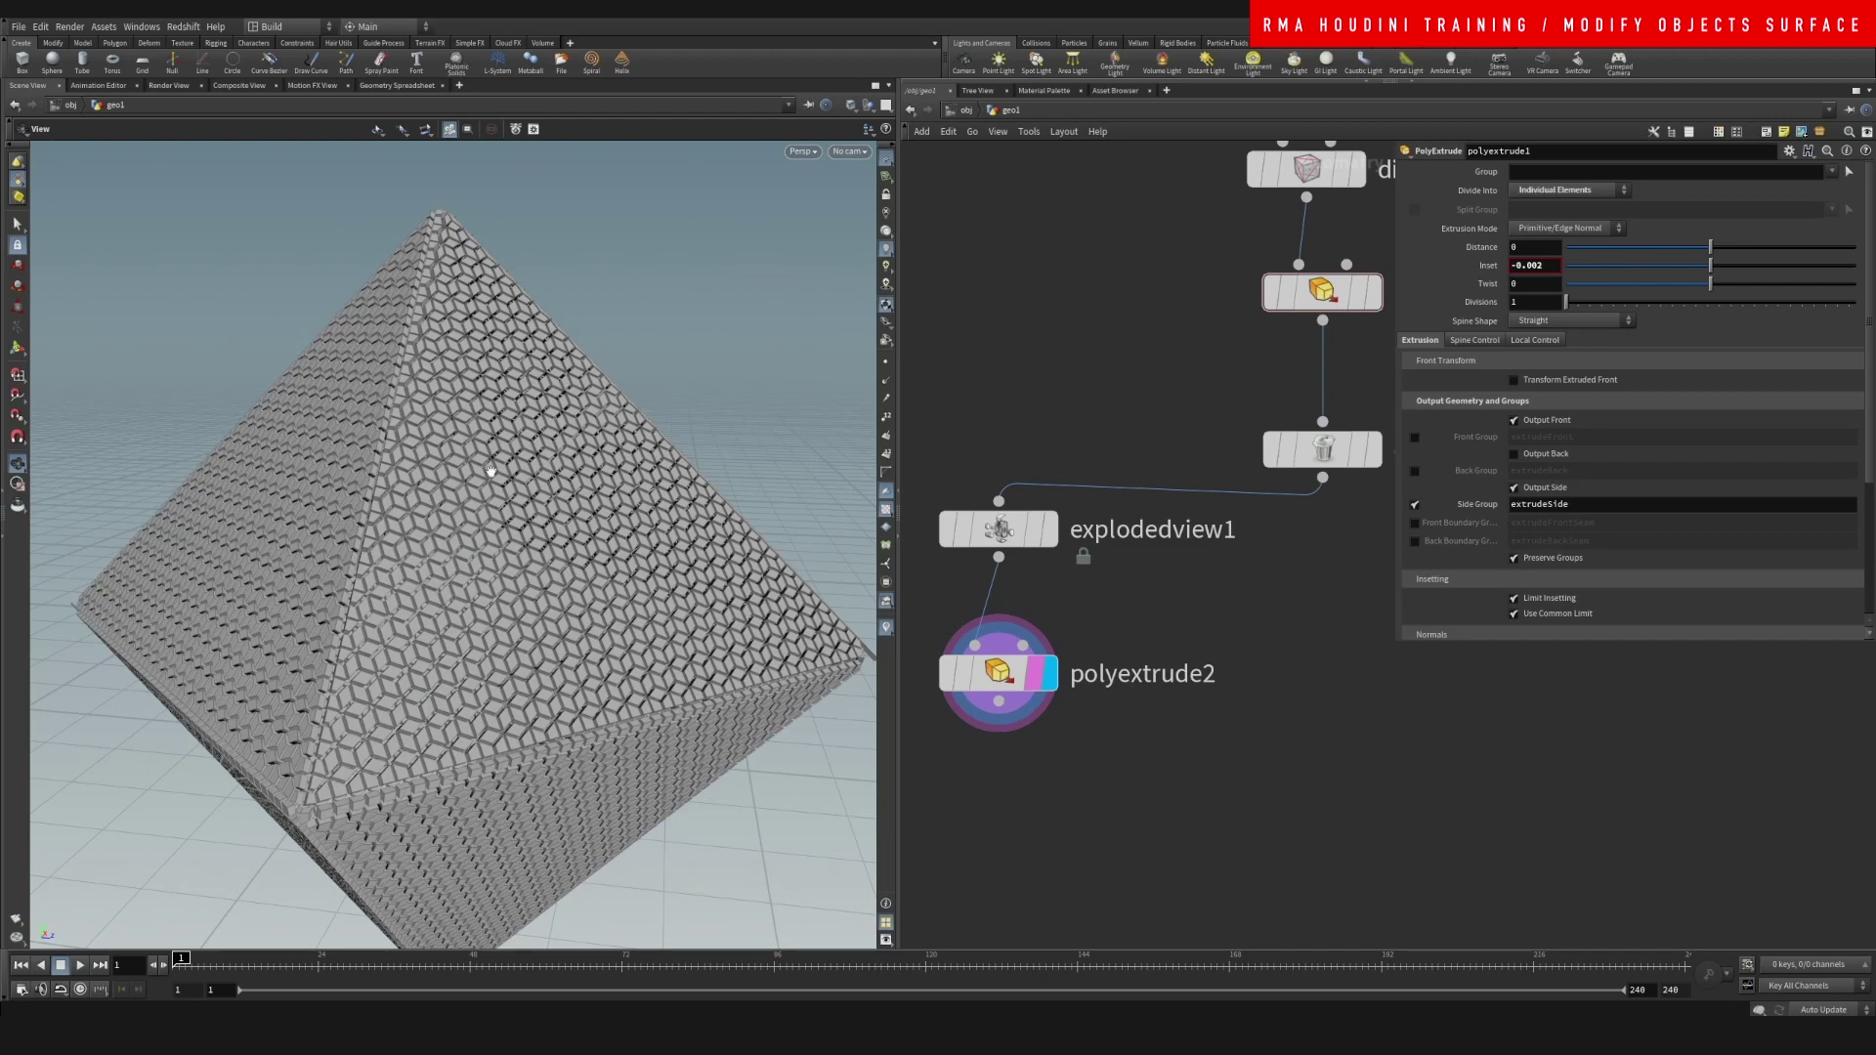
pyautogui.scroll(10, 492, 471)
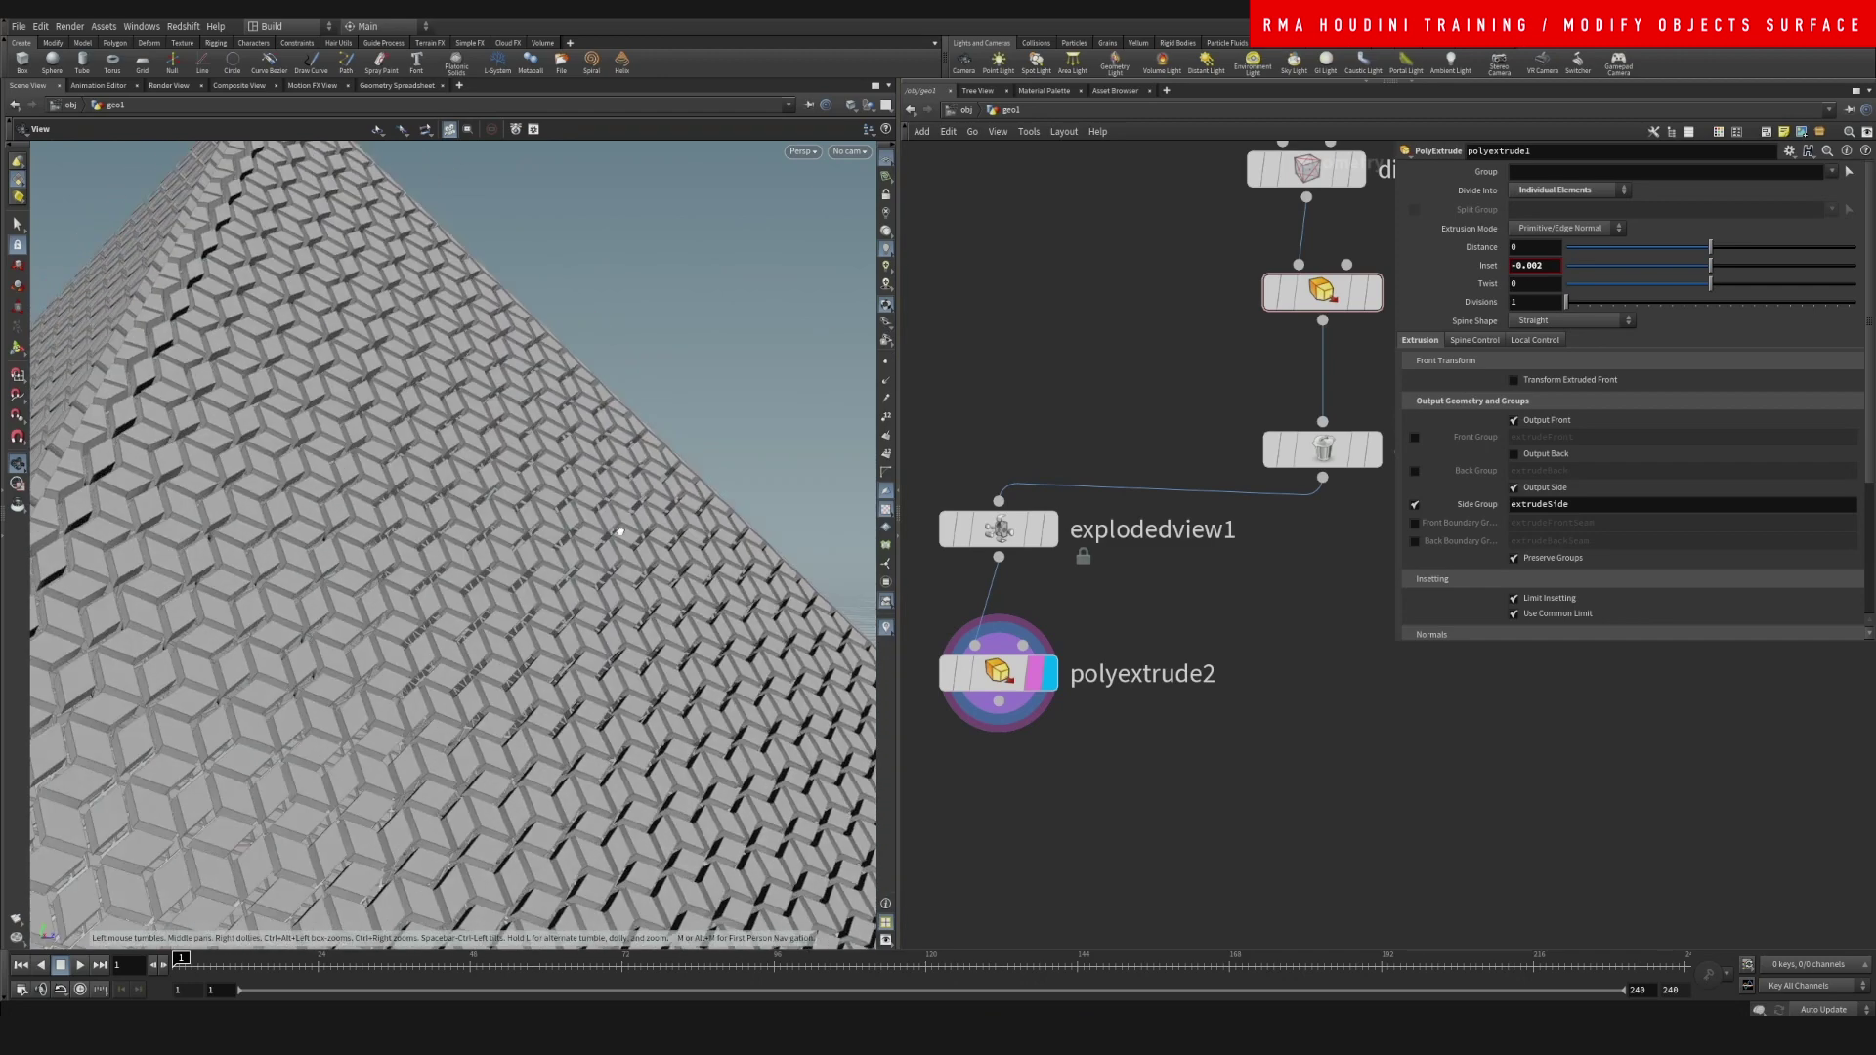
pyautogui.scroll(-10, 620, 530)
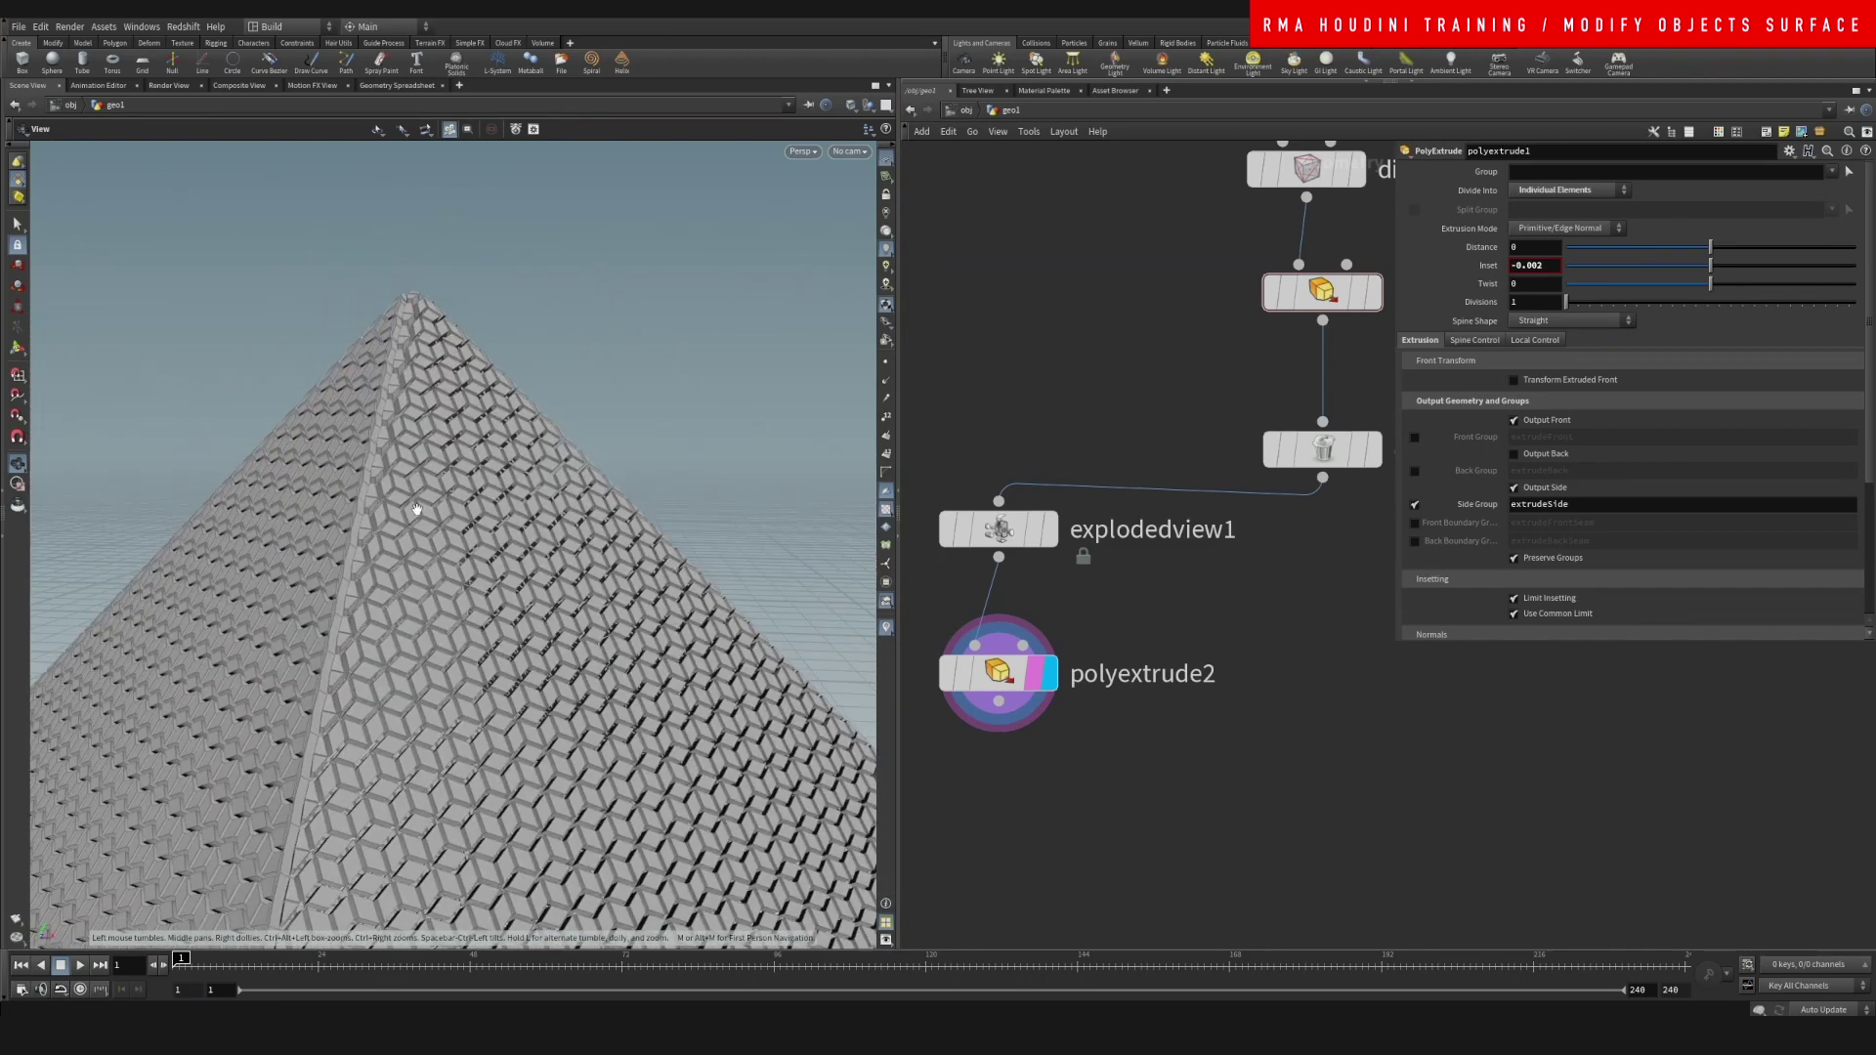
pyautogui.moveTo(408, 581); pyautogui.dragTo(547, 584, button='right')
pyautogui.moveTo(615, 571); pyautogui.dragTo(539, 589)
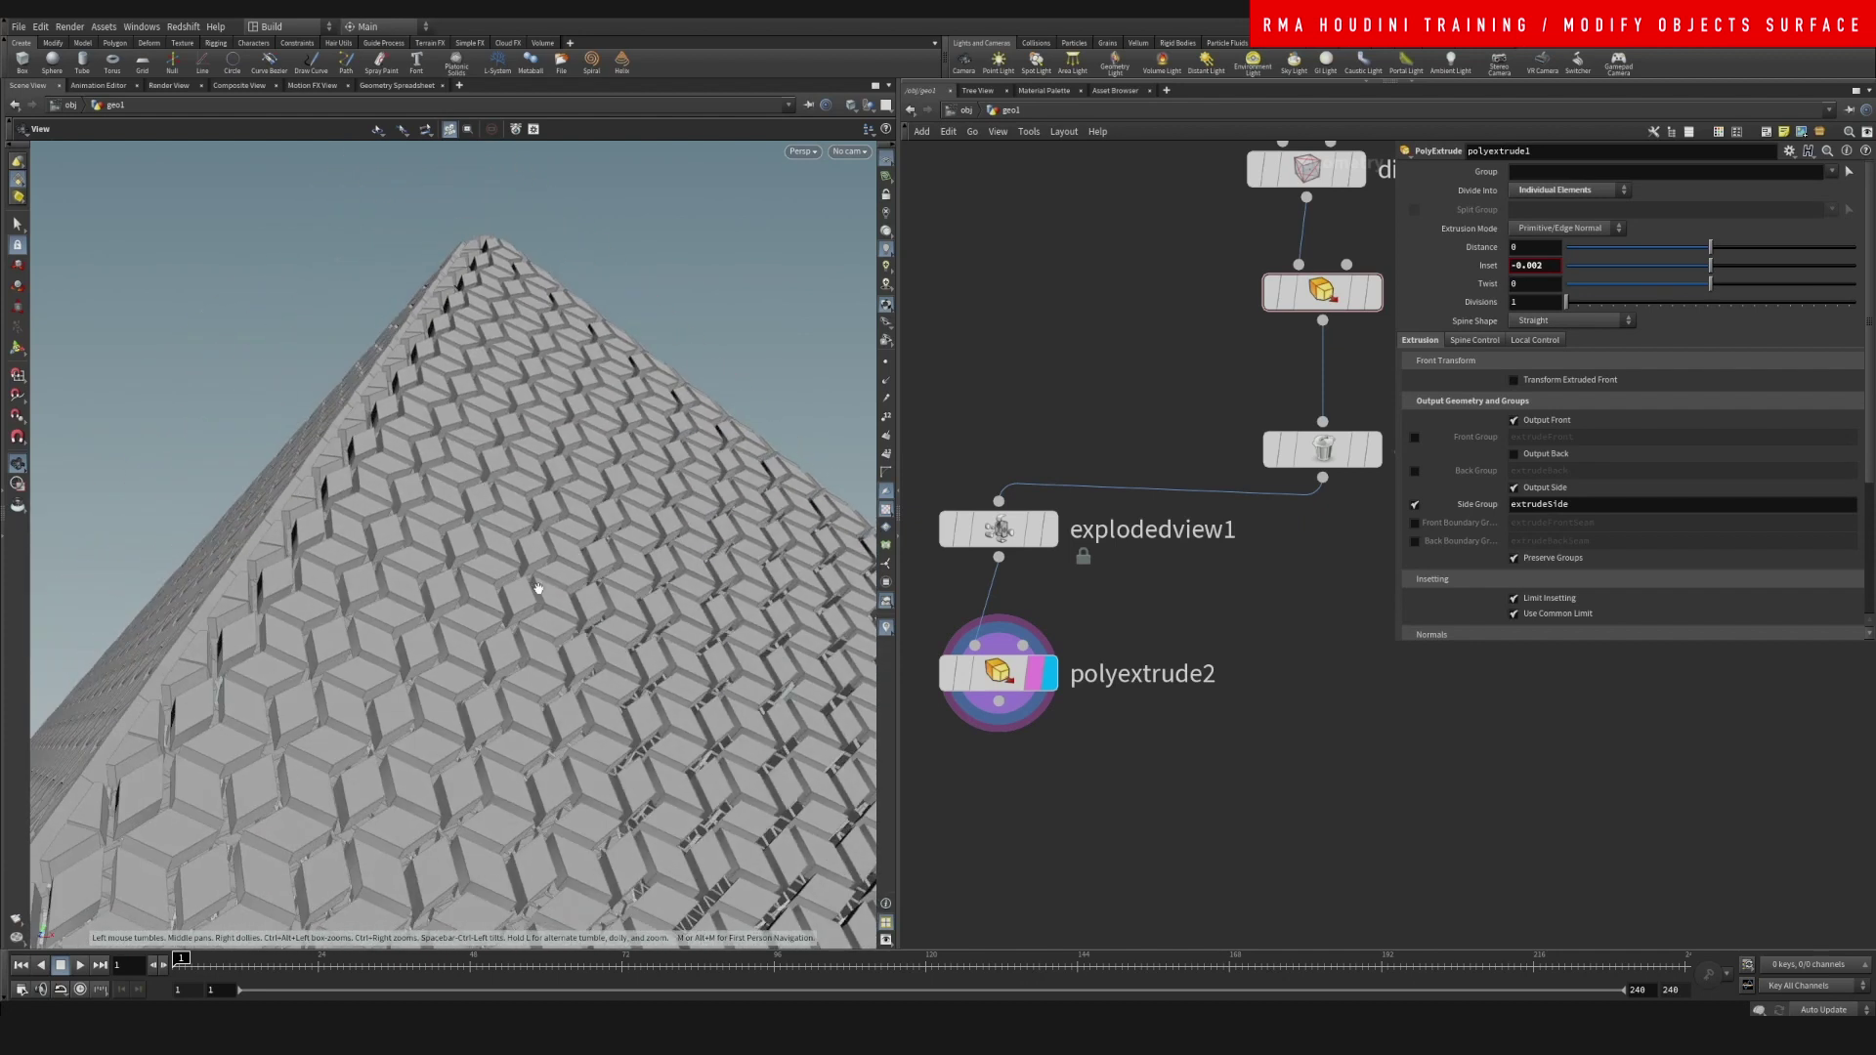
pyautogui.moveTo(631, 590); pyautogui.dragTo(553, 592, button='right')
pyautogui.moveTo(553, 592); pyautogui.dragTo(545, 733)
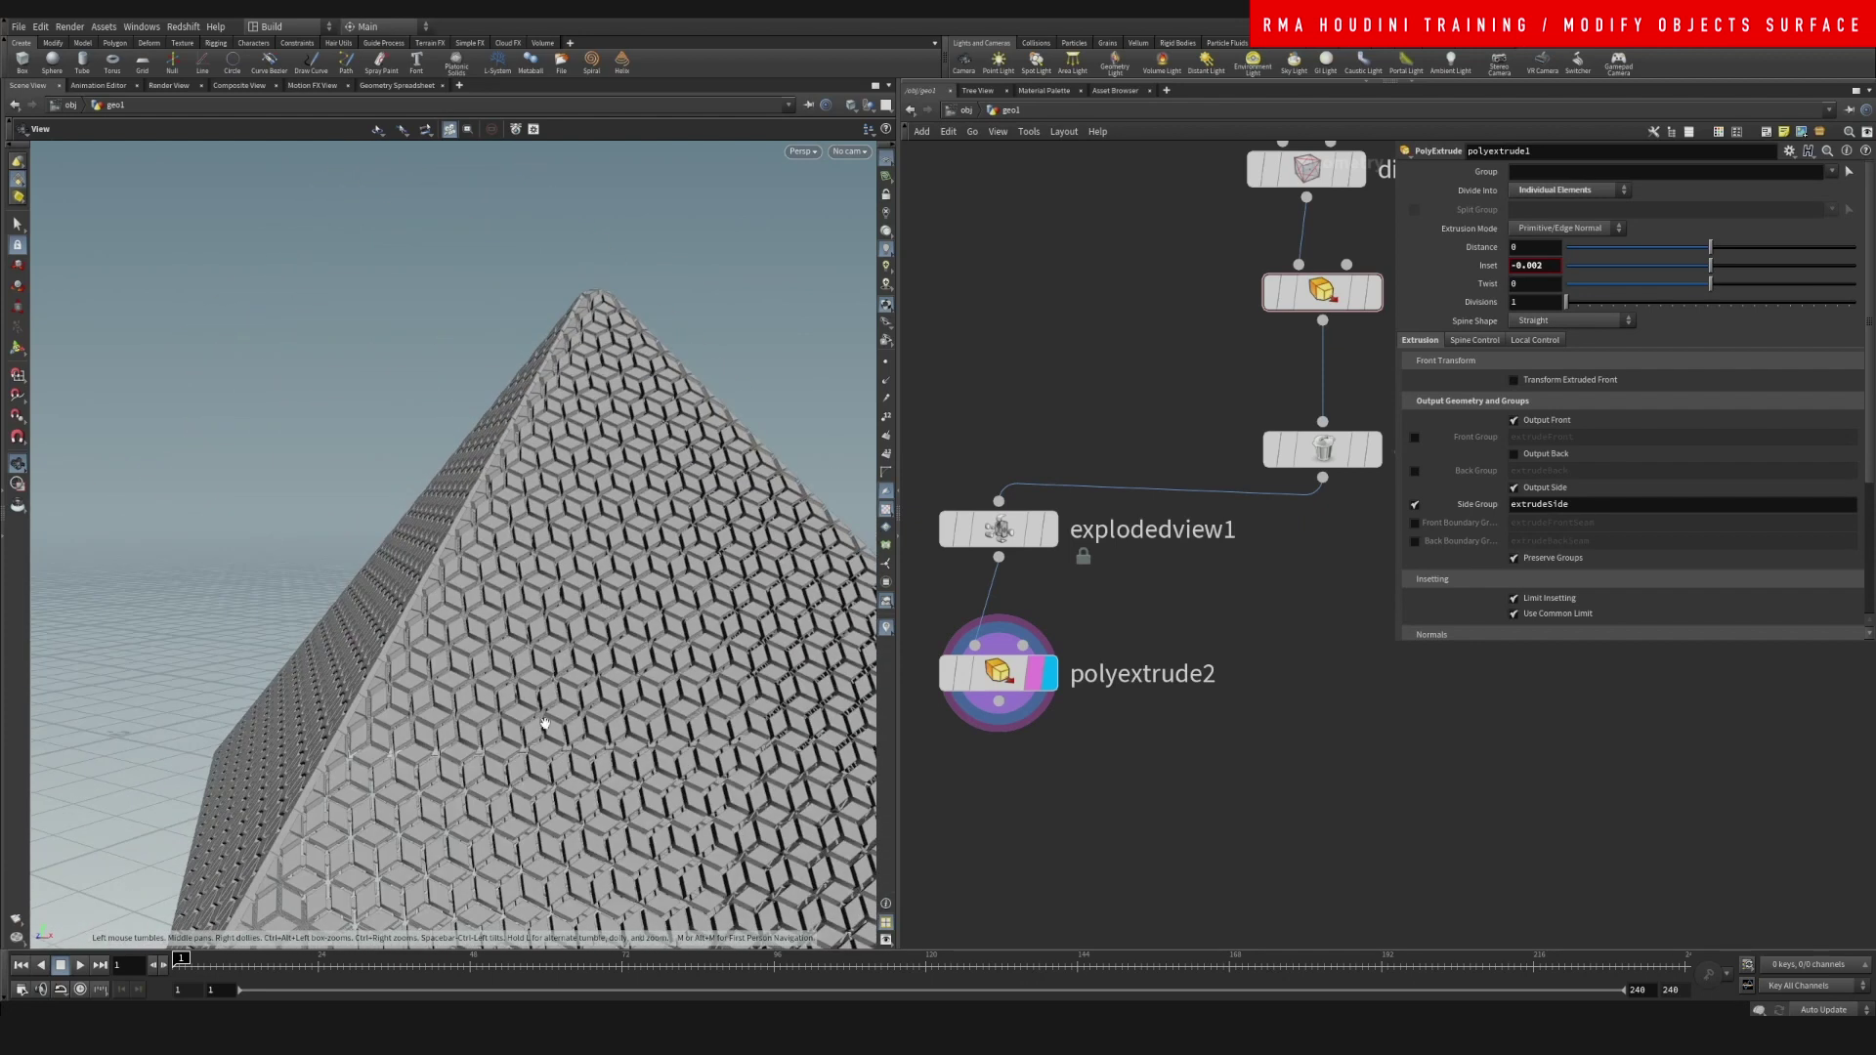
pyautogui.moveTo(544, 733); pyautogui.dragTo(598, 500, button='middle')
pyautogui.moveTo(598, 500); pyautogui.dragTo(342, 621, button='right')
pyautogui.moveTo(556, 547); pyautogui.dragTo(430, 512, button='middle')
pyautogui.moveTo(429, 513); pyautogui.dragTo(650, 528)
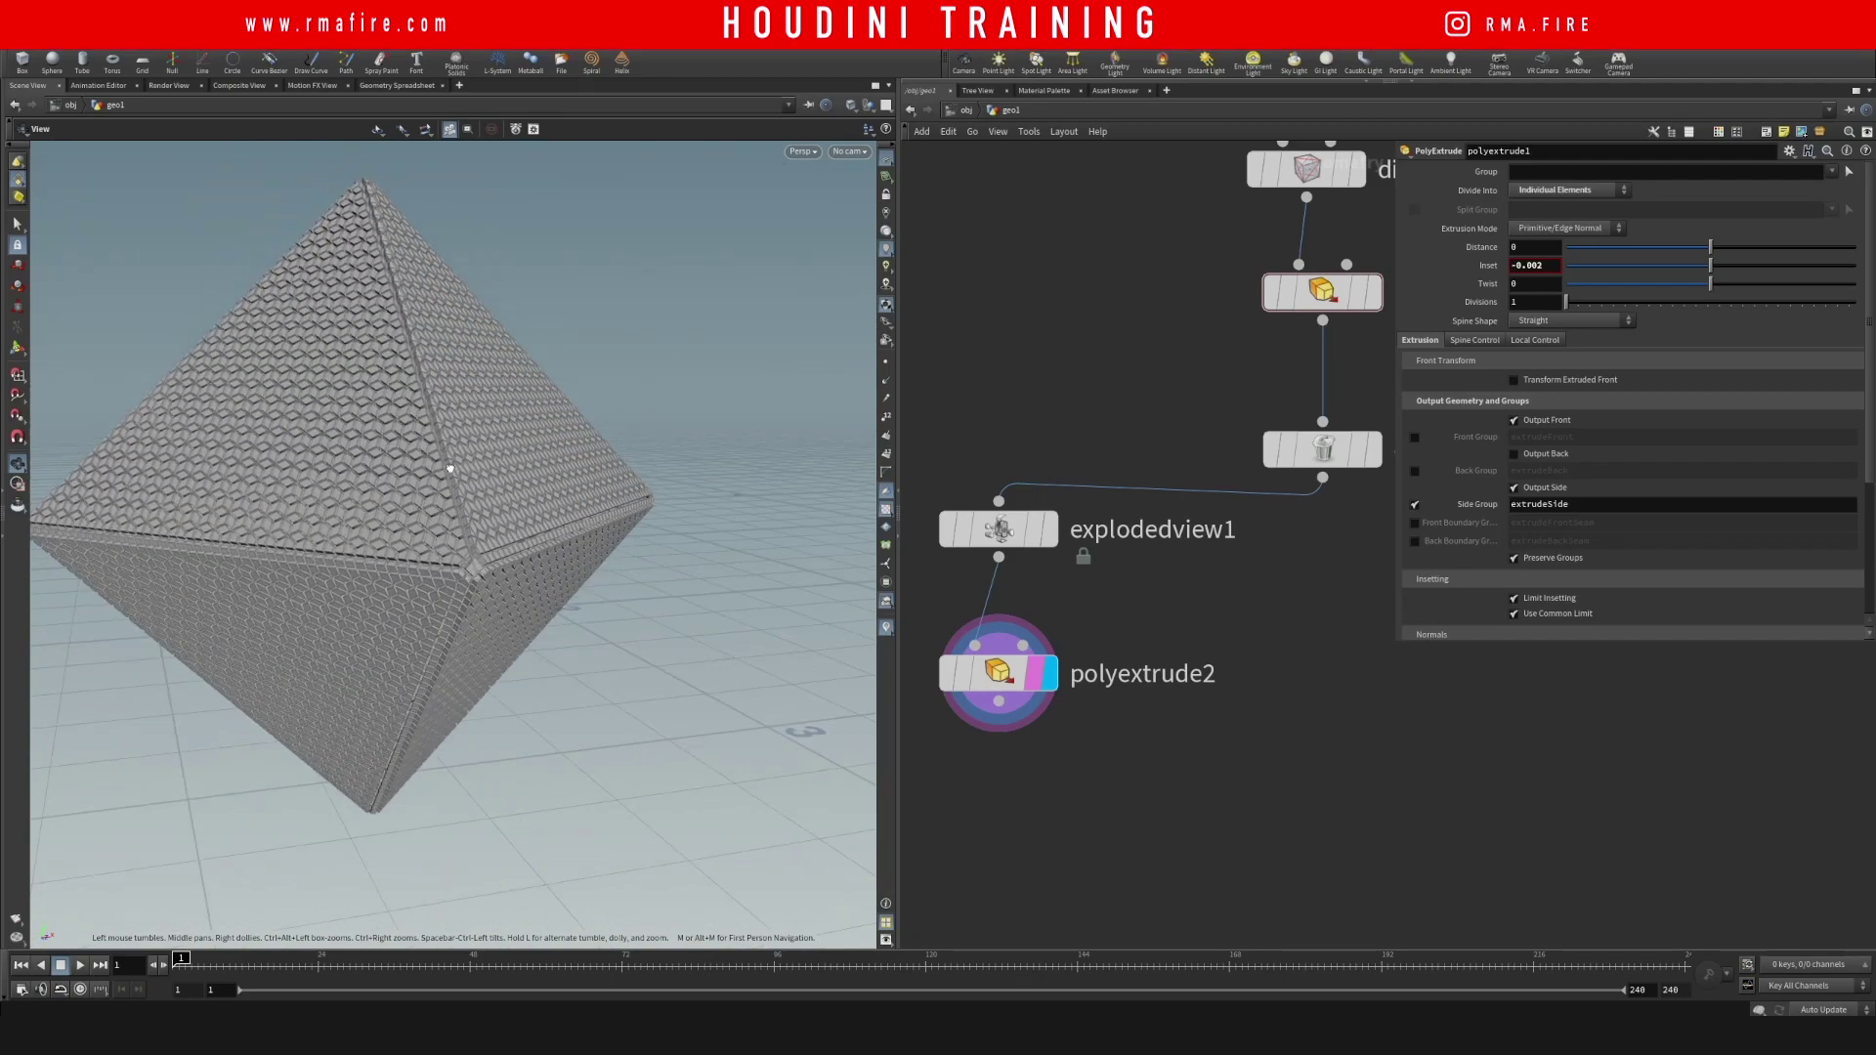